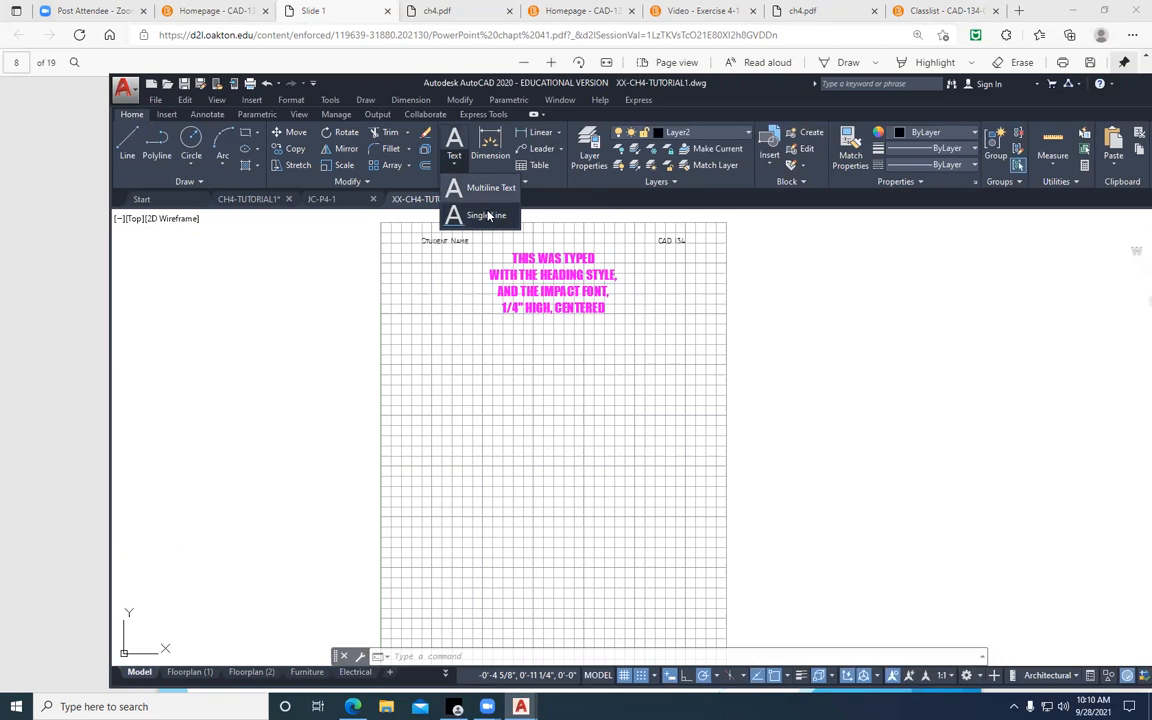
Set up single-line text with Fit justification on a horizontal baseline about 2 1/2" long below the magenta heading, with 1/8" height
left_click(483, 218)
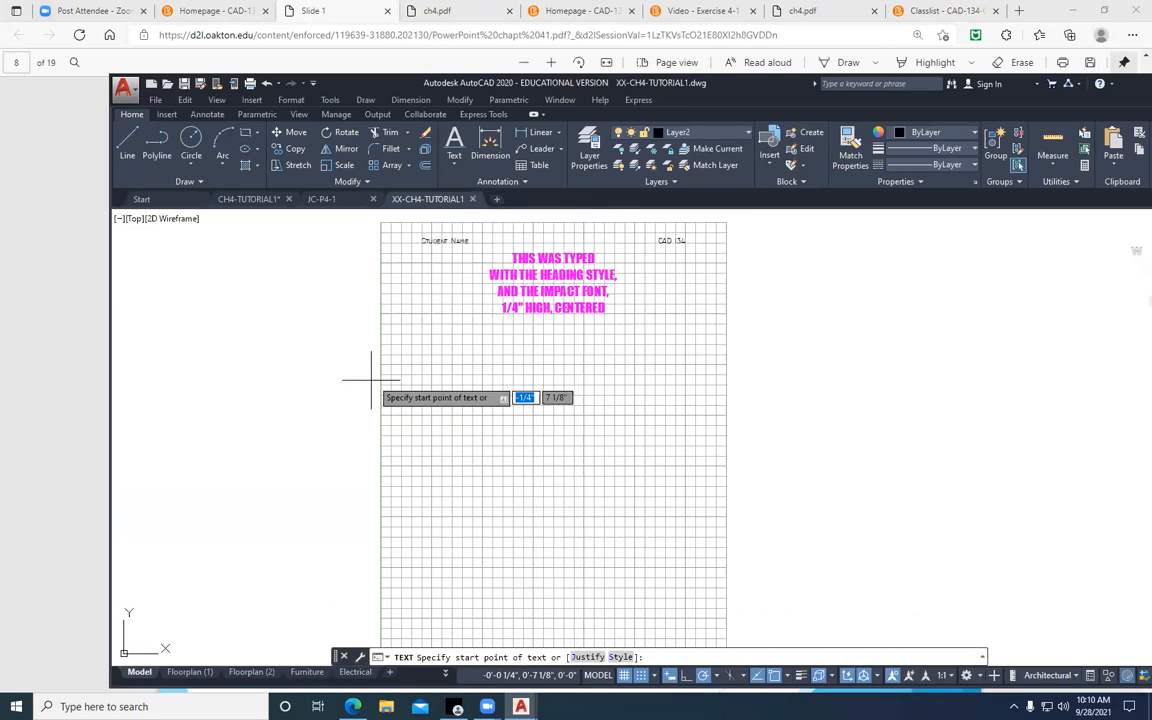
key("Down")
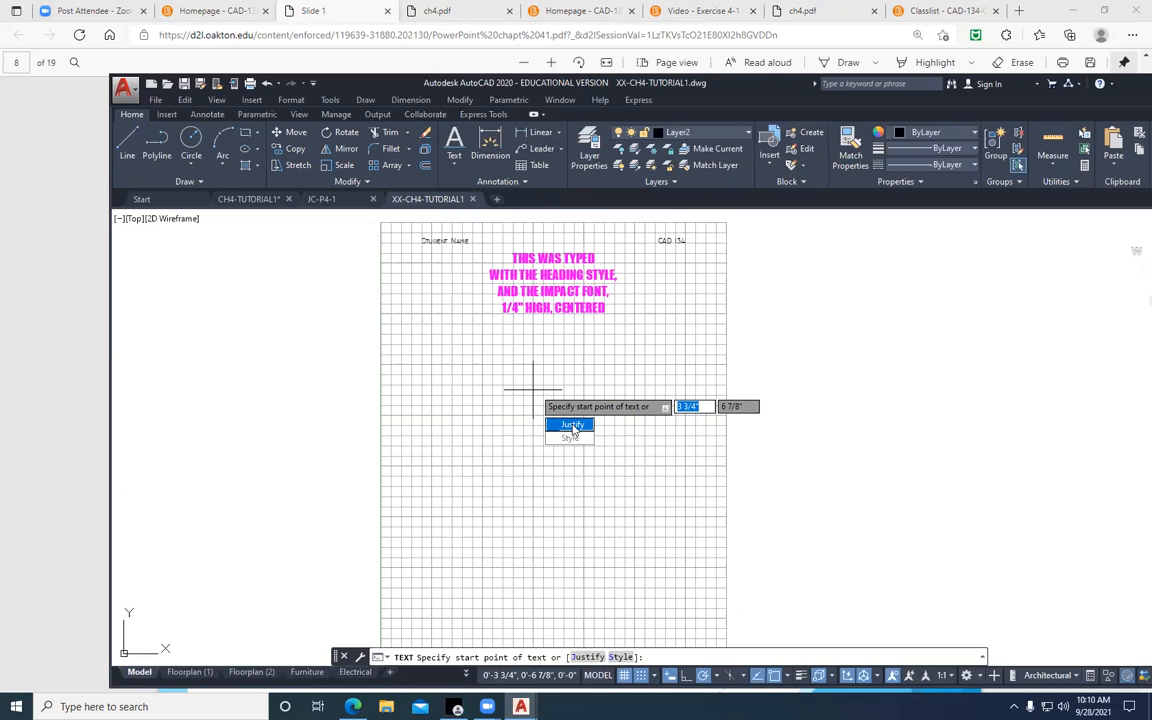
left_click(572, 425)
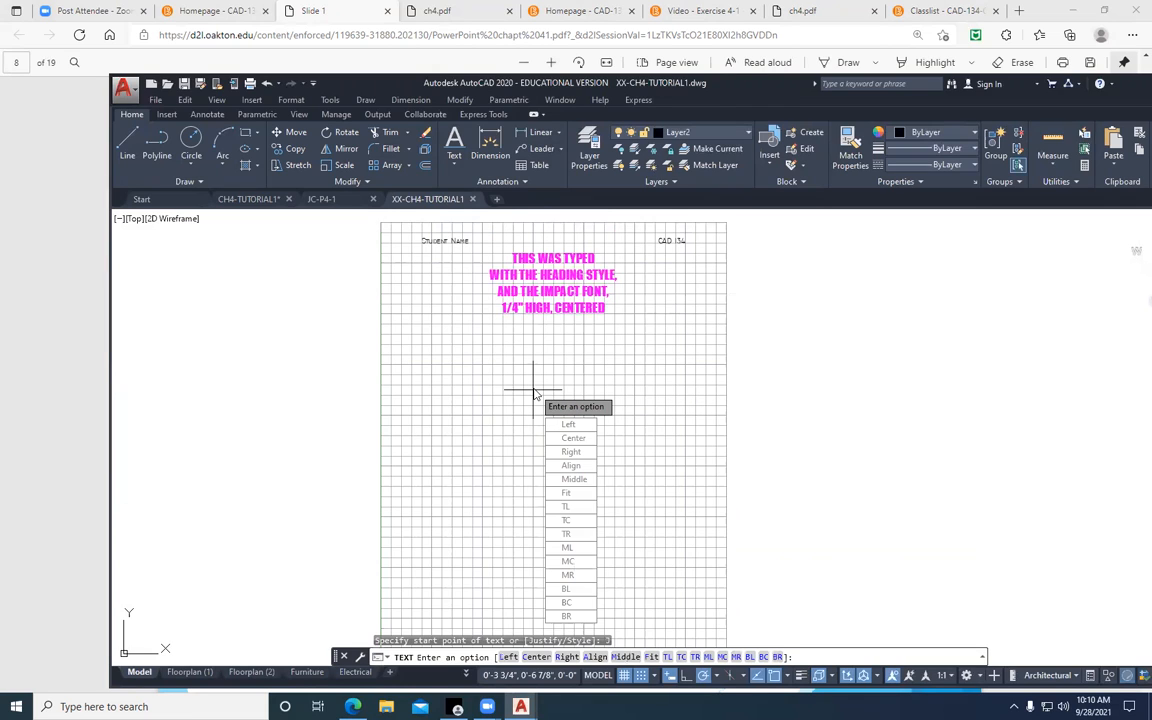
left_click(565, 497)
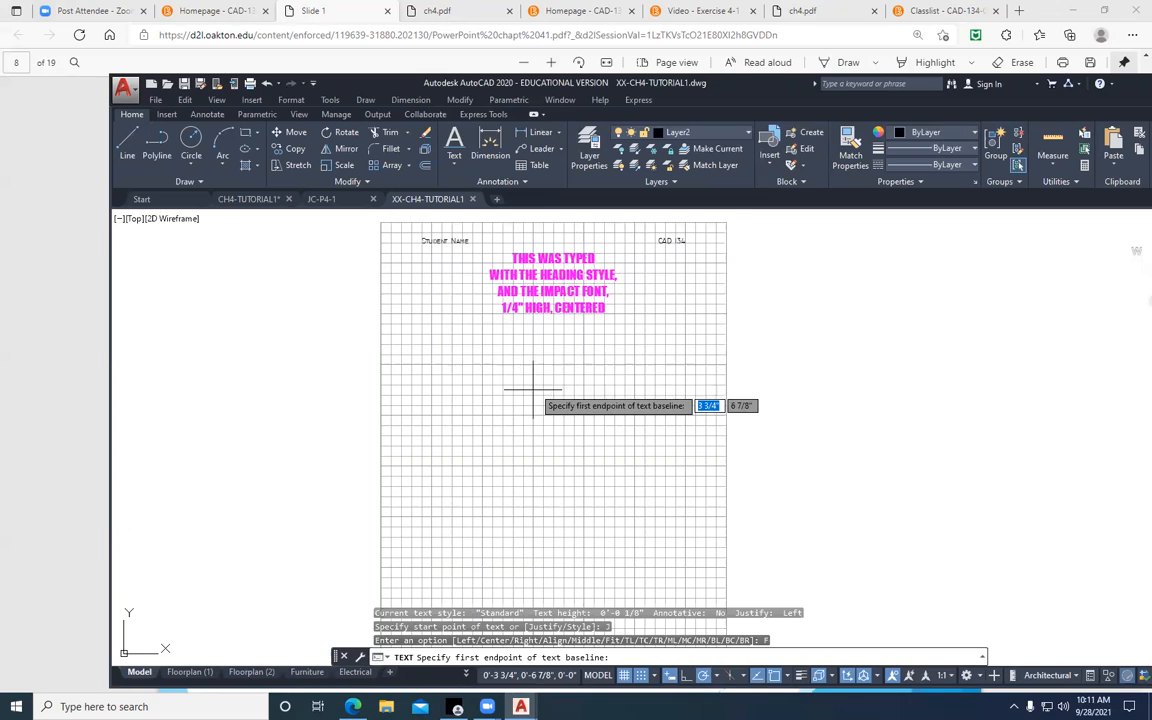
scroll(457, 364, "up", 3)
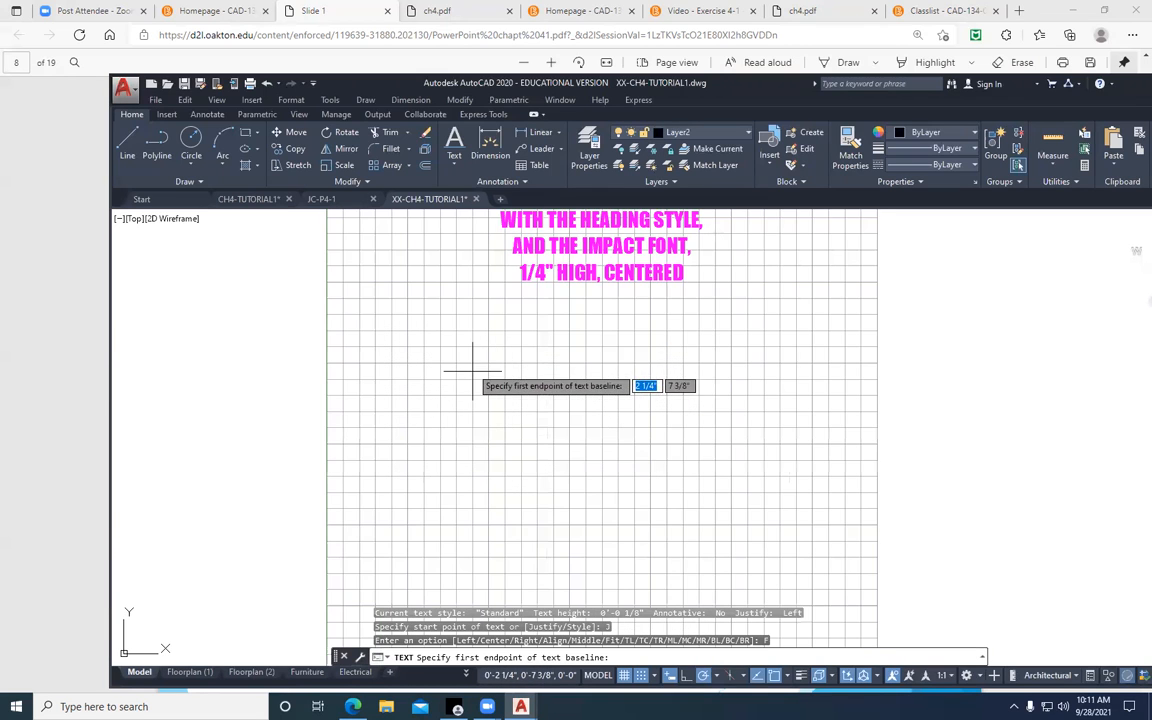
scroll(543, 337, "down", 2)
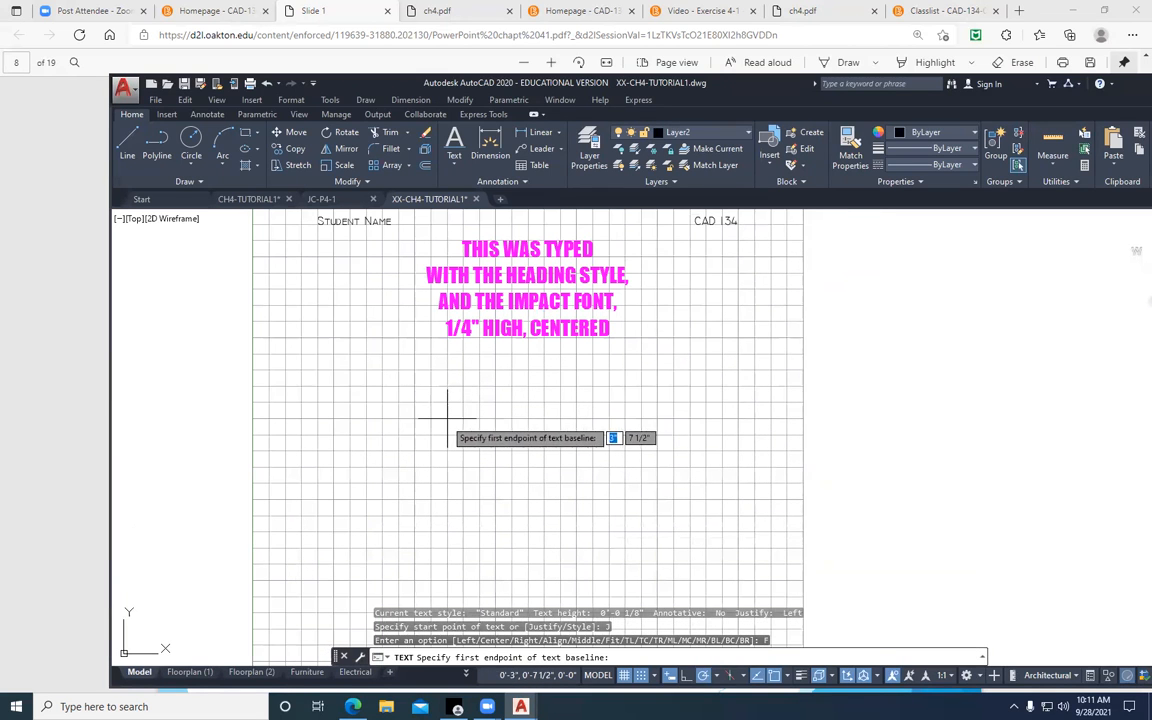
left_click(447, 418)
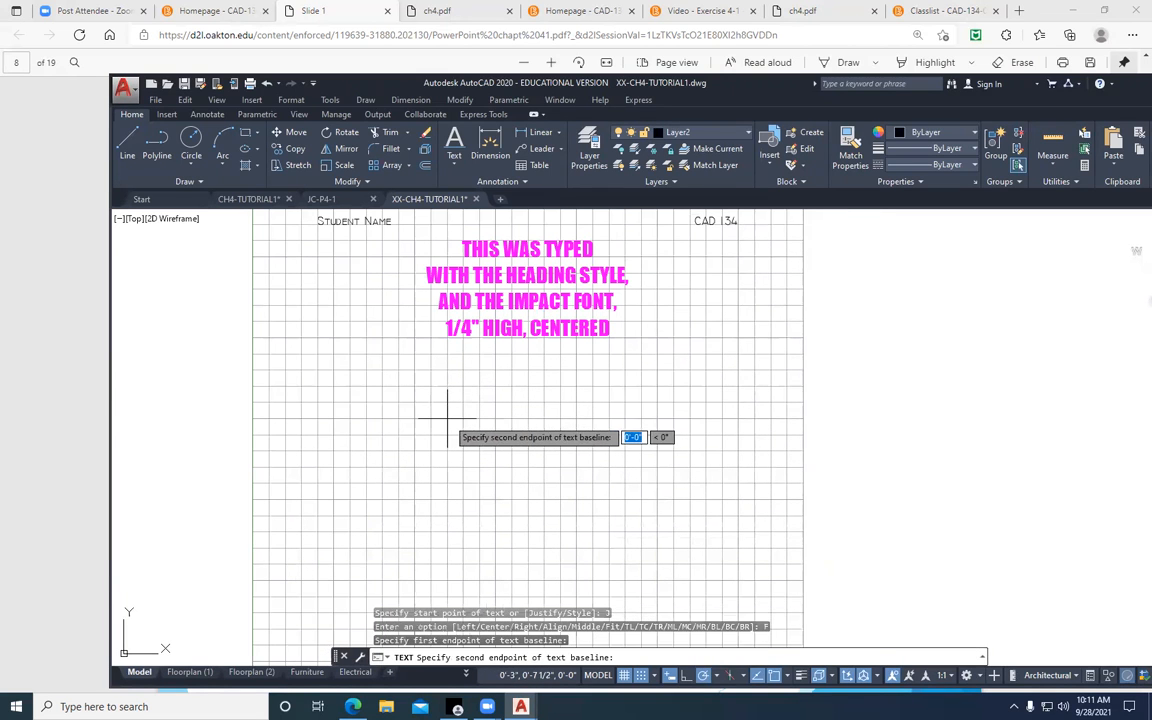
left_click(608, 418)
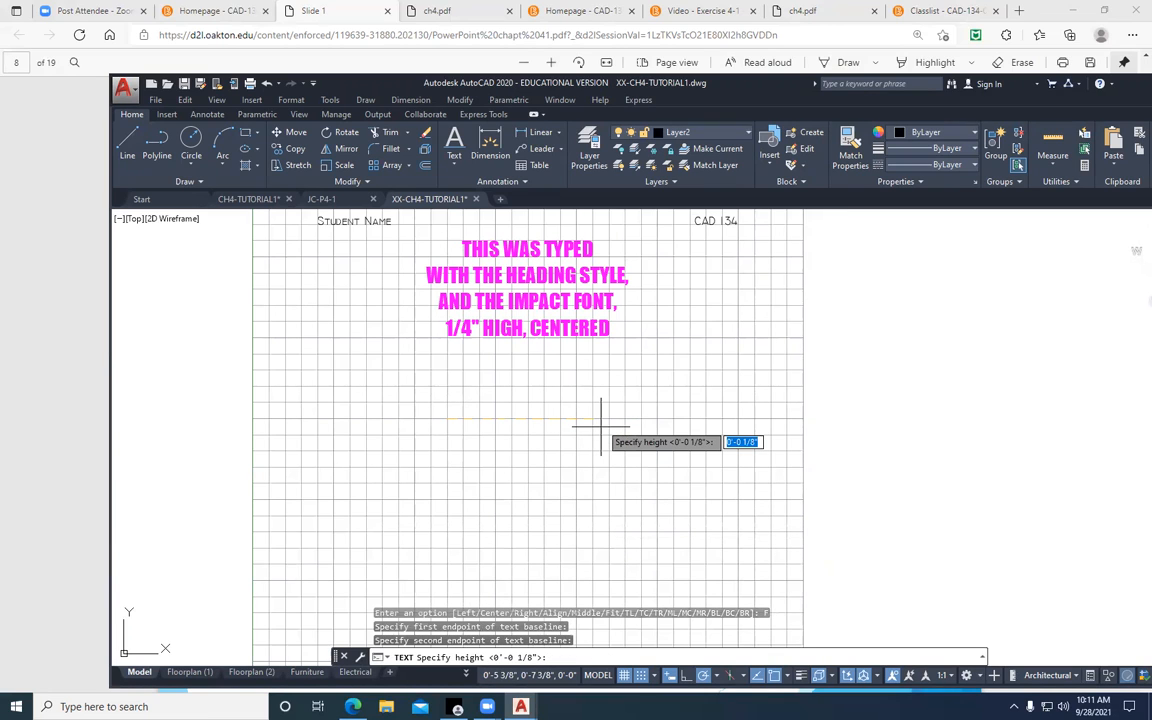
key("Return")
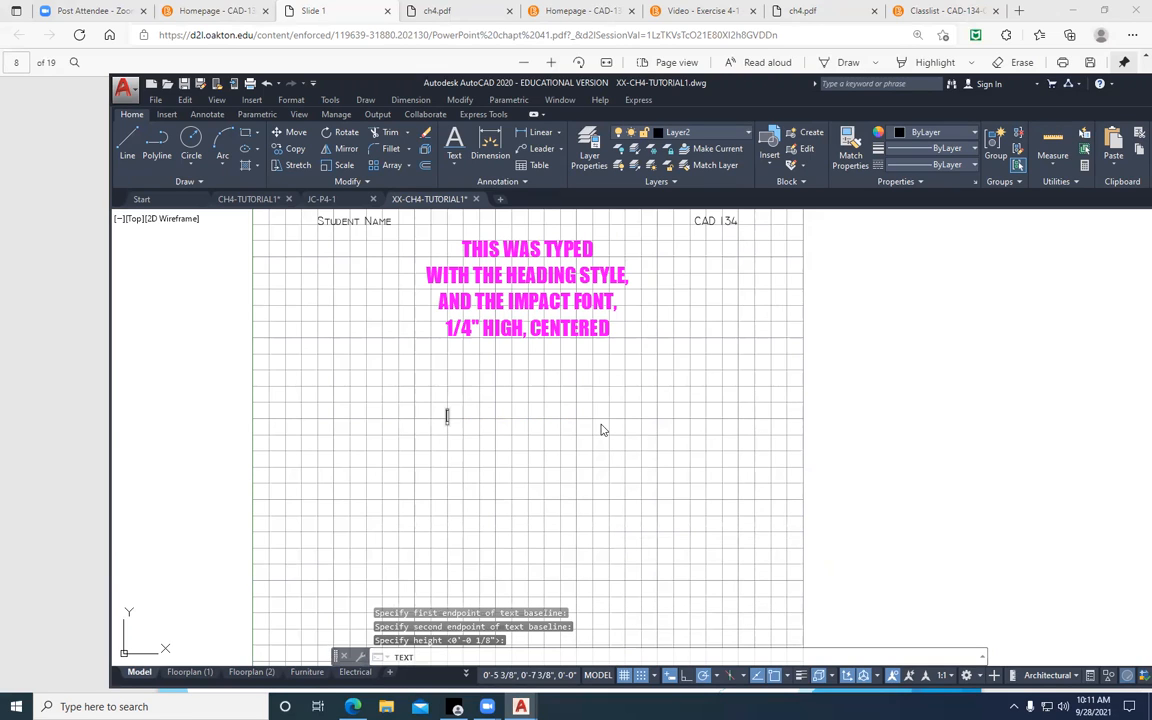
Enter "This Text will Fit between 2 points" as the fitted line and finish the text
type("THIS TEXT")
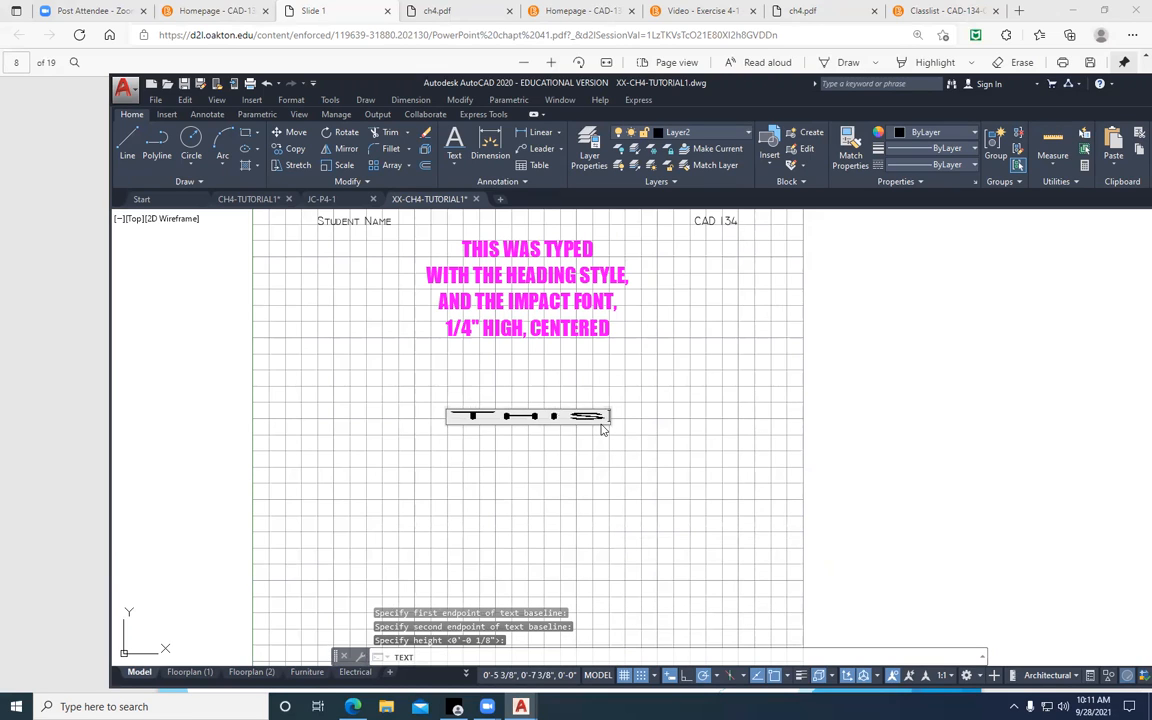
type(" wi")
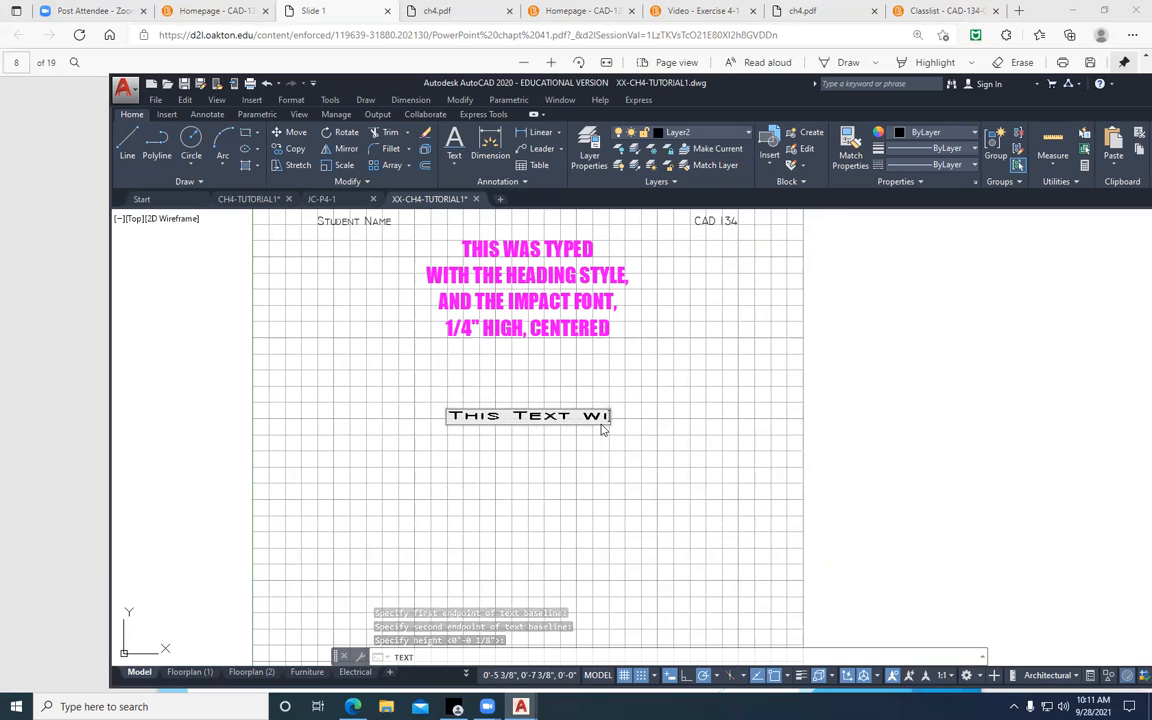
type("ll Fit. be")
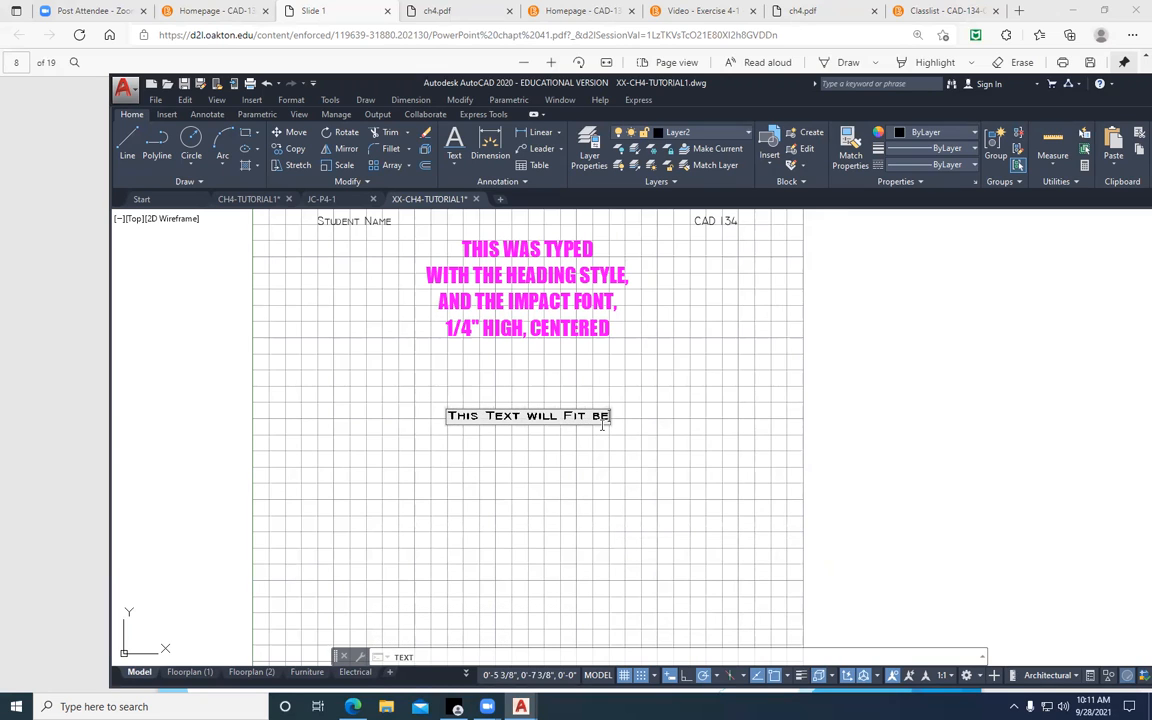
type("tween 2 p")
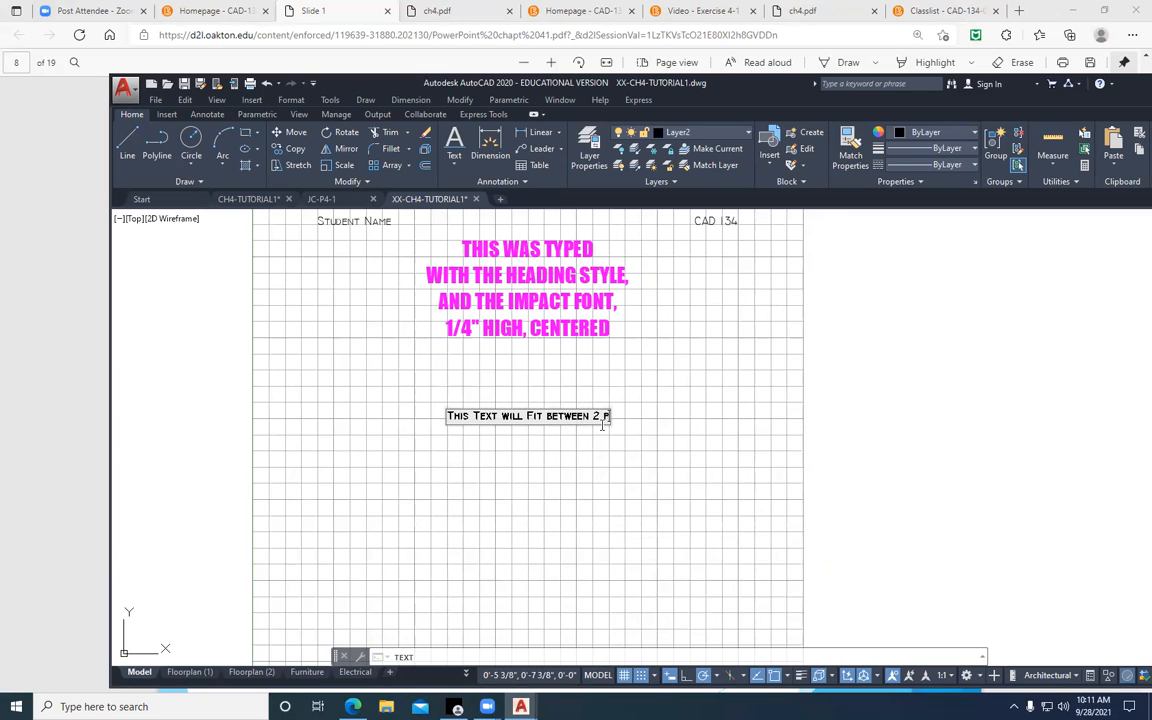
type("oints")
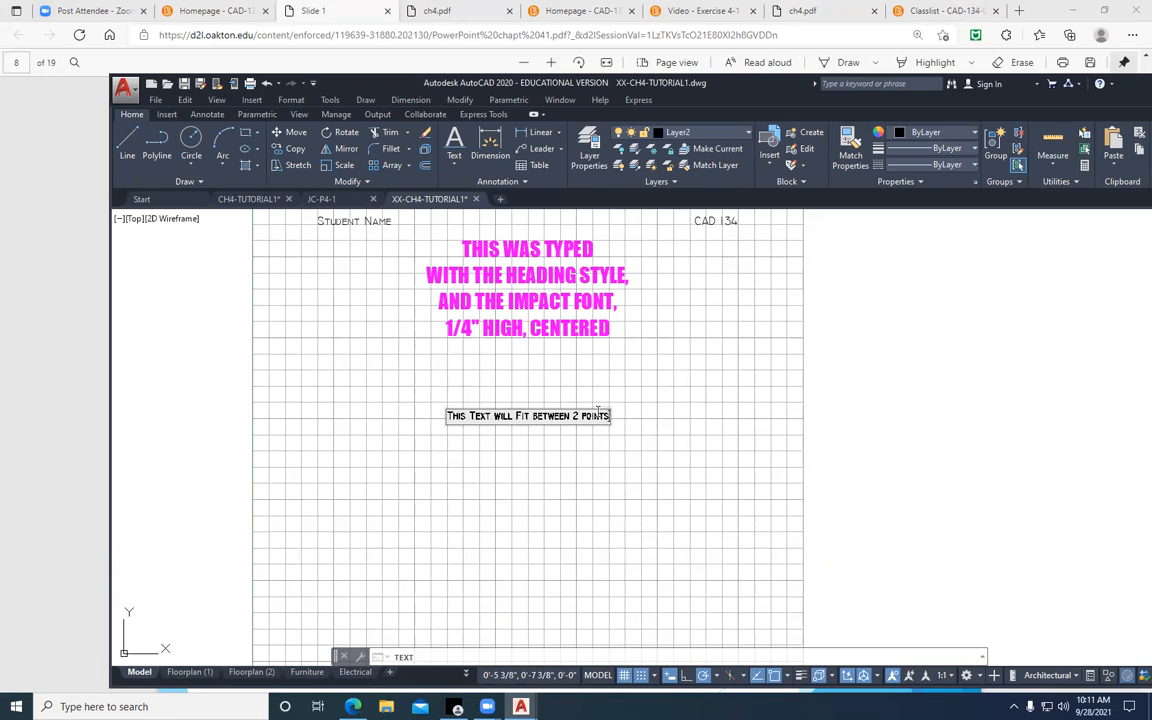
key("Return")
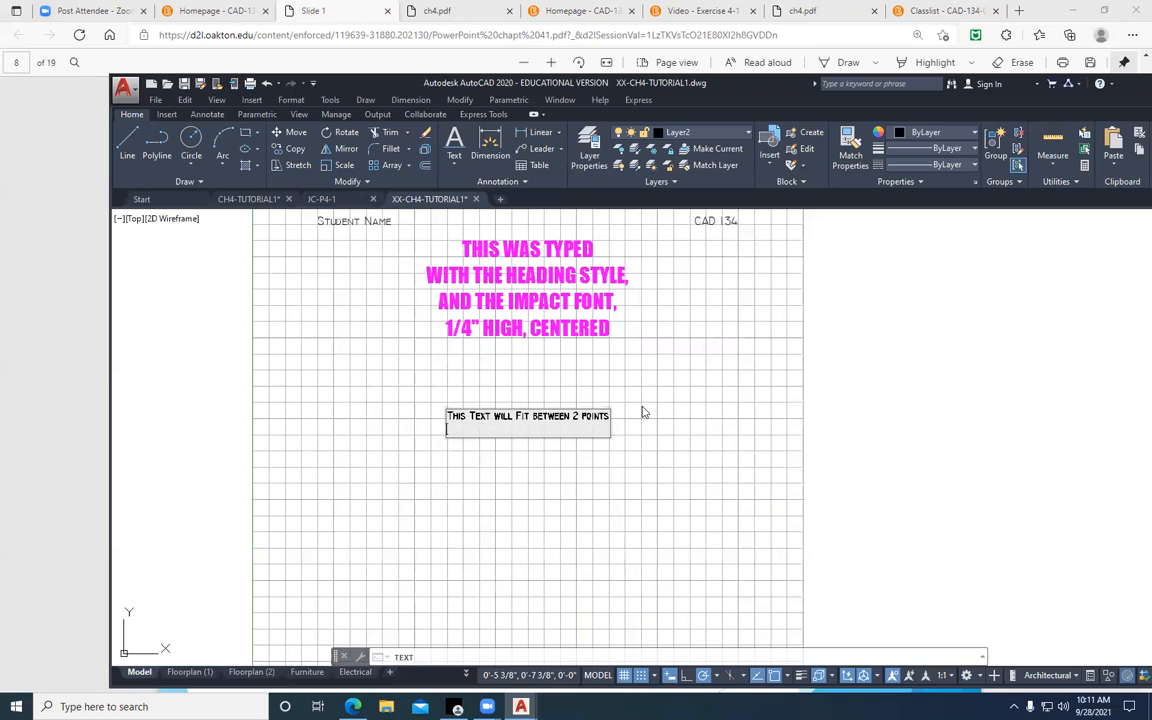
key("Return")
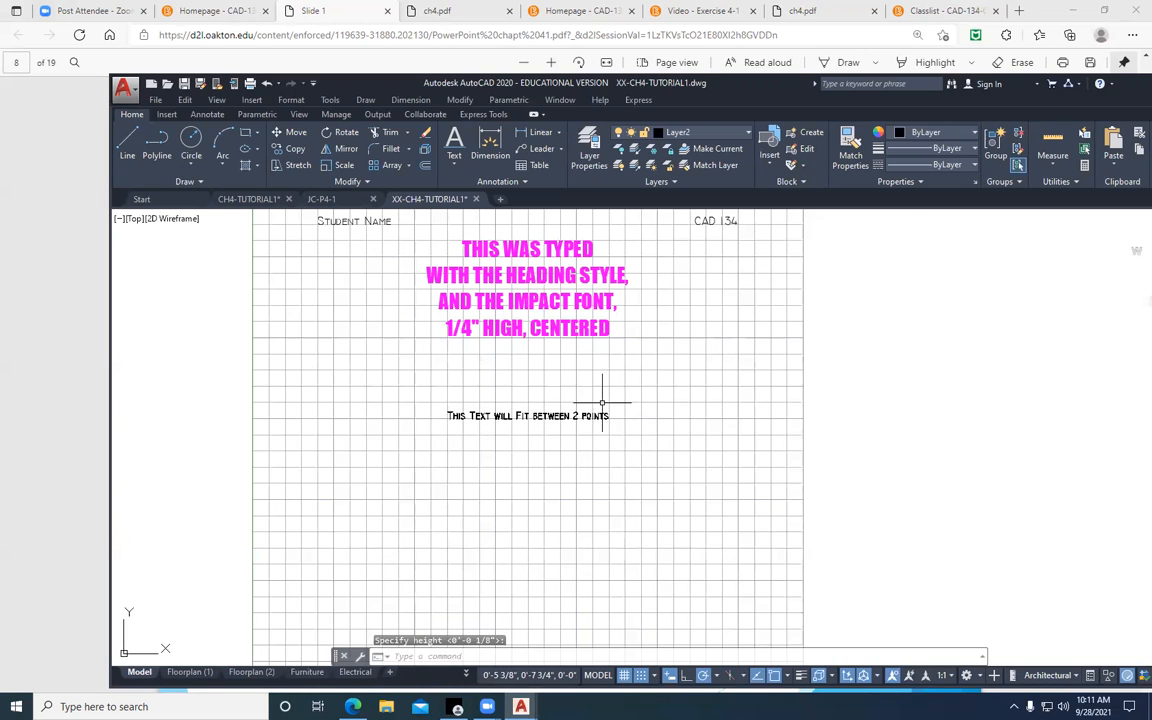
Repeat the Text command directly below the fitted line and enter "This is an example of degree" followed by the degree symbol code %%d
scroll(532, 441, "up", 4)
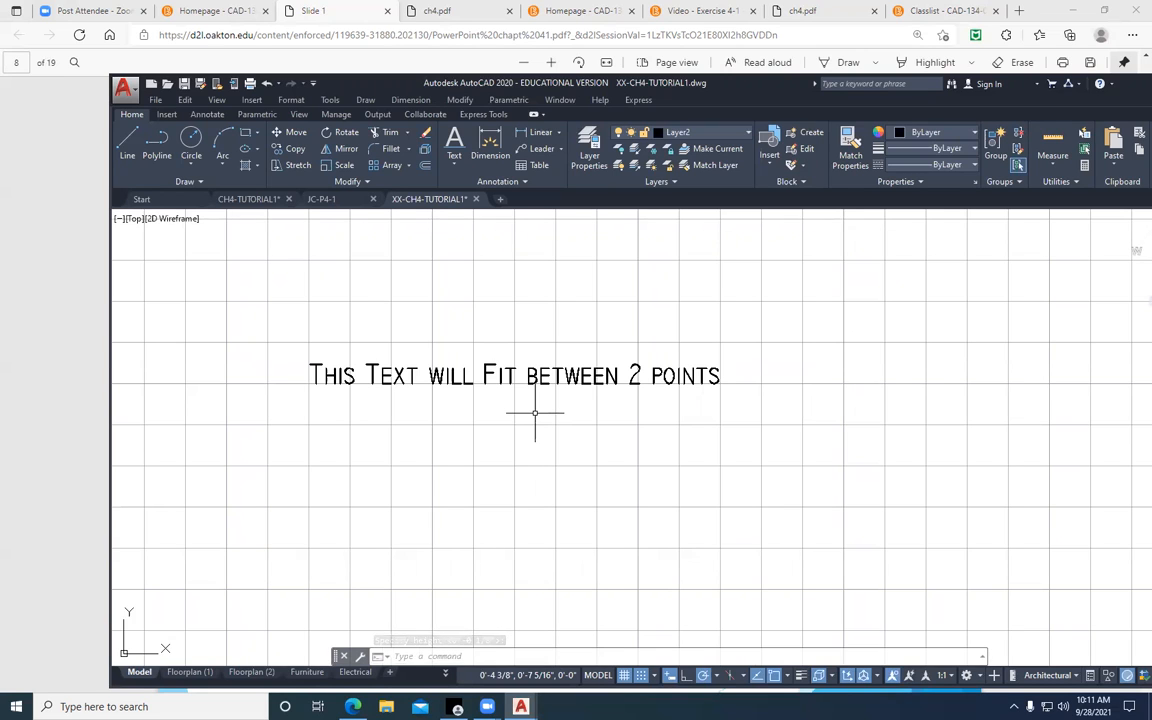
right_click(535, 399)
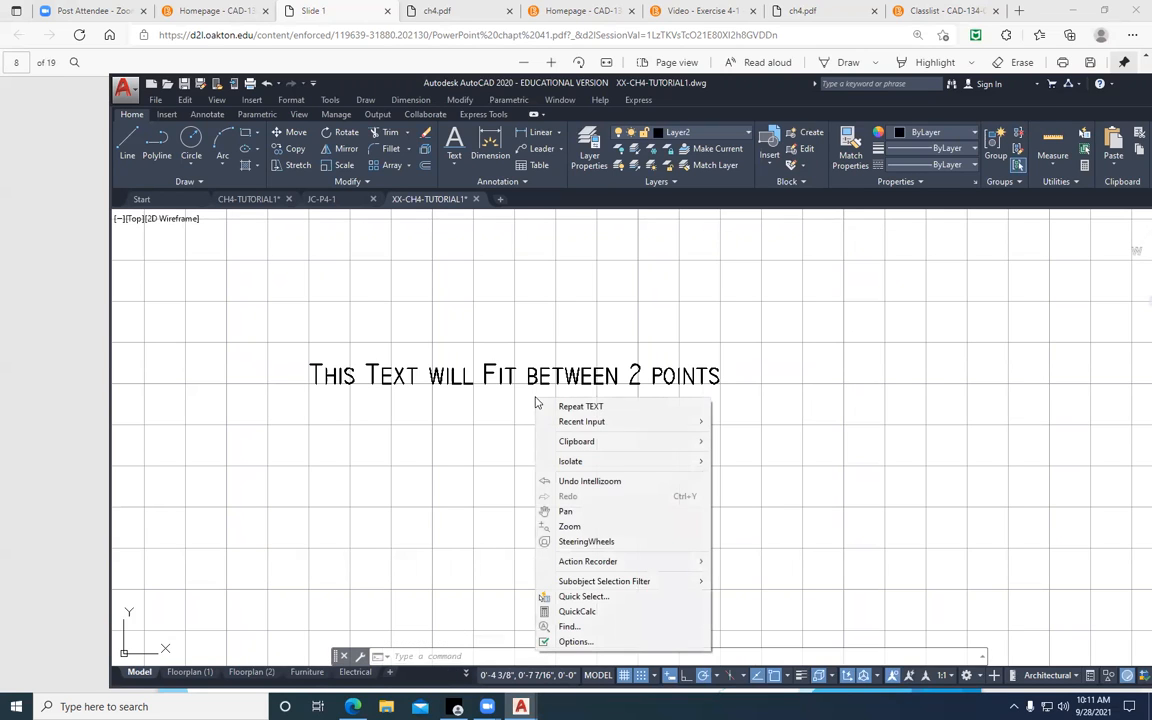
left_click(609, 406)
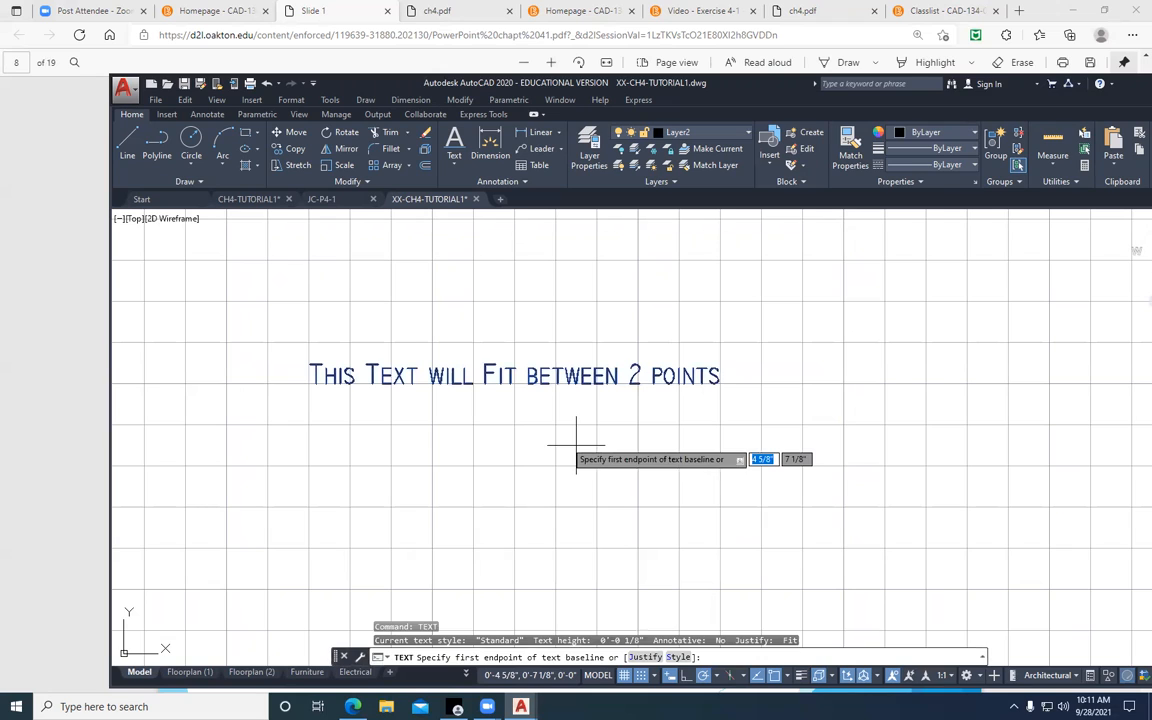
key("Return")
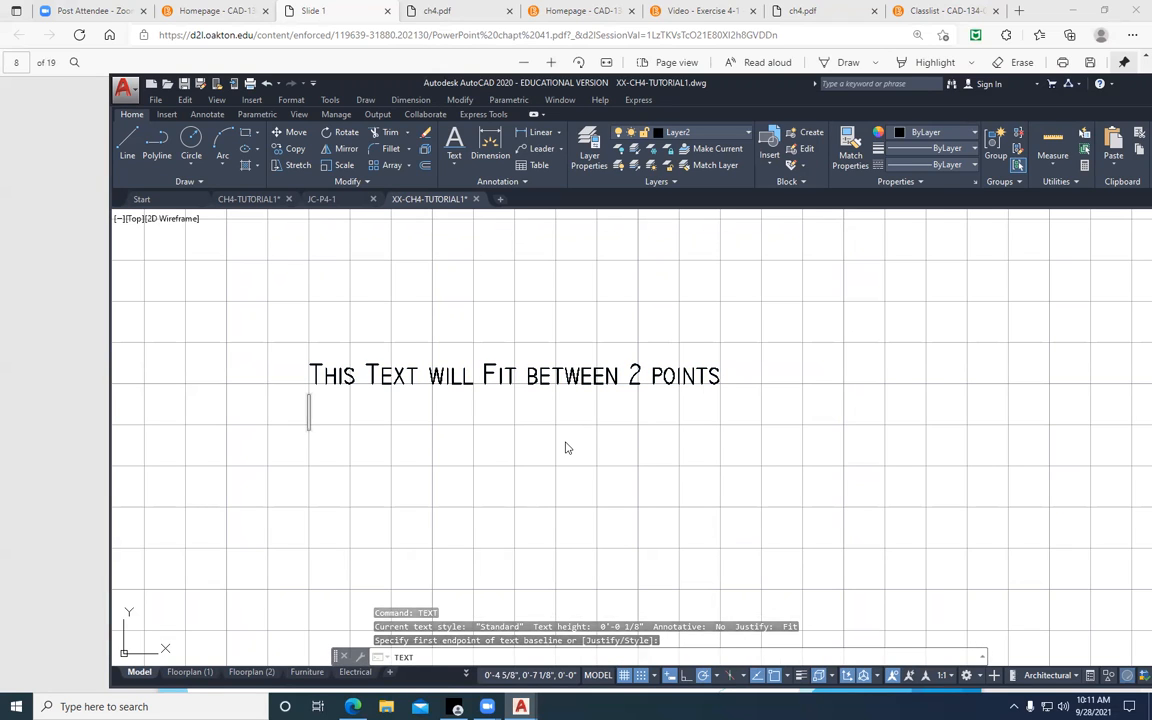
type("This is an")
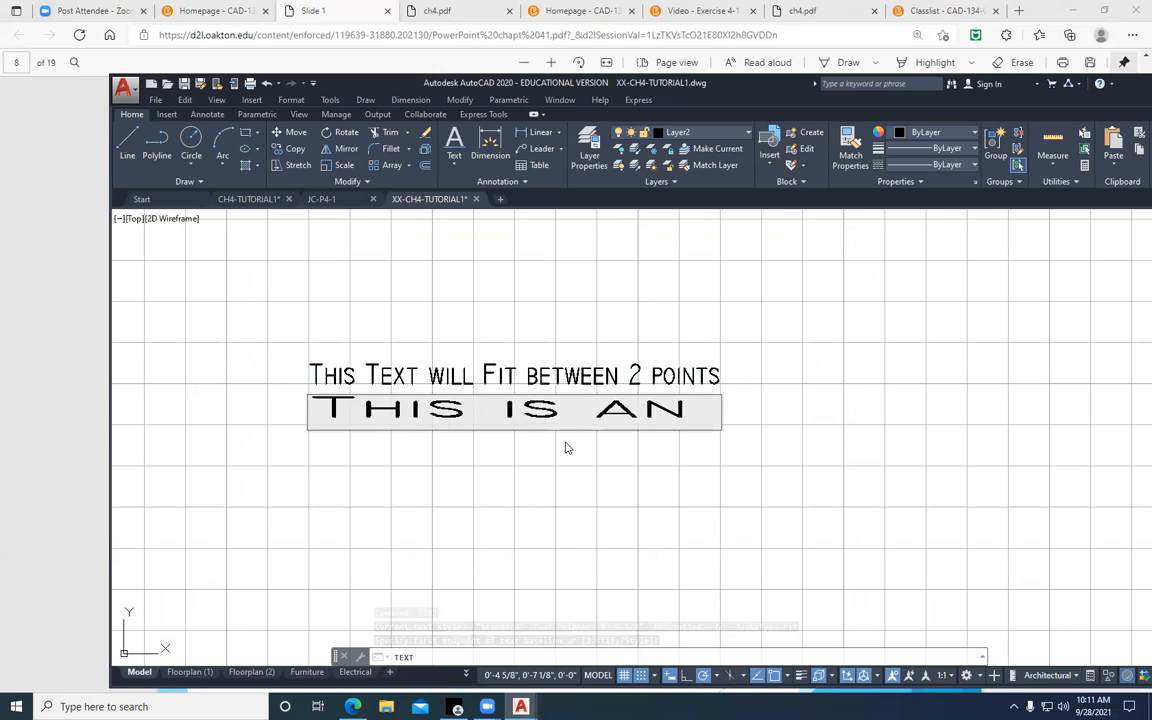
type(" example of ")
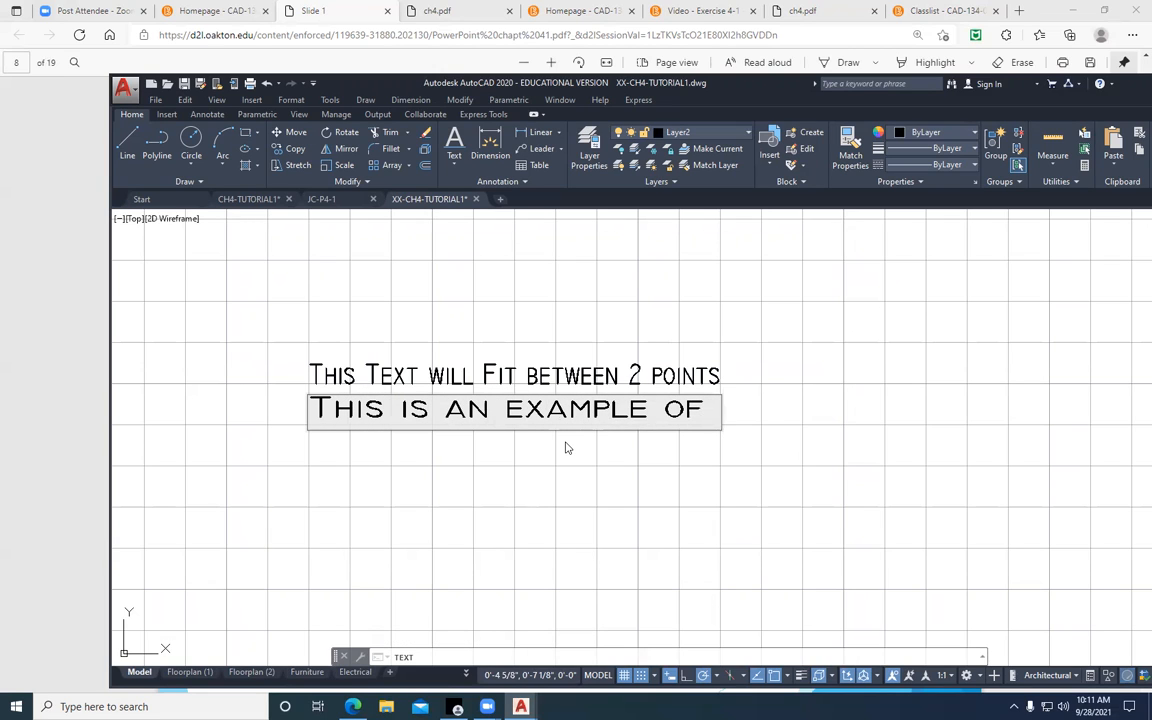
type("degree")
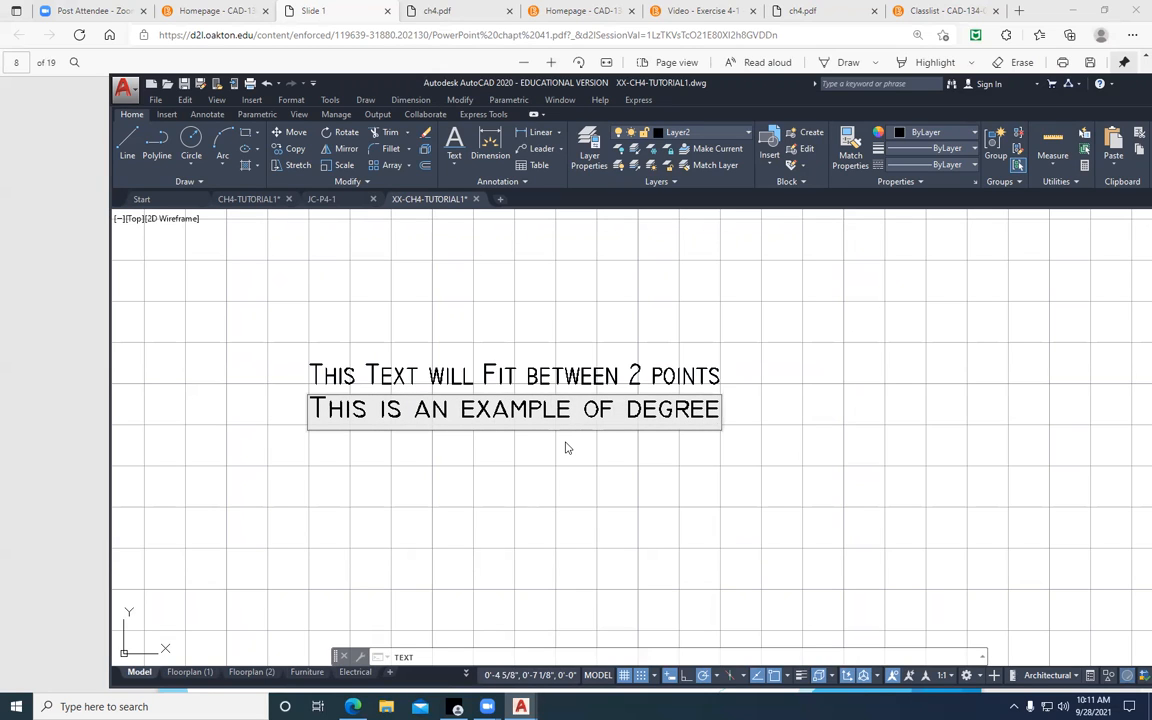
type("%%")
type("d")
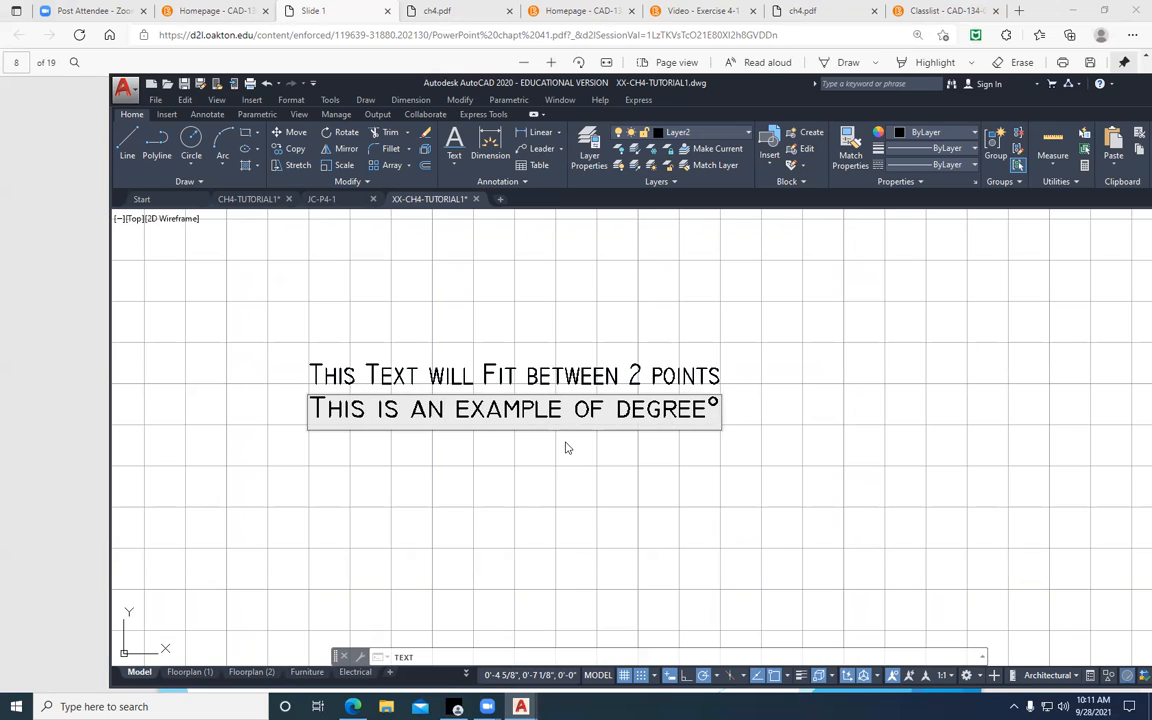
key("Return")
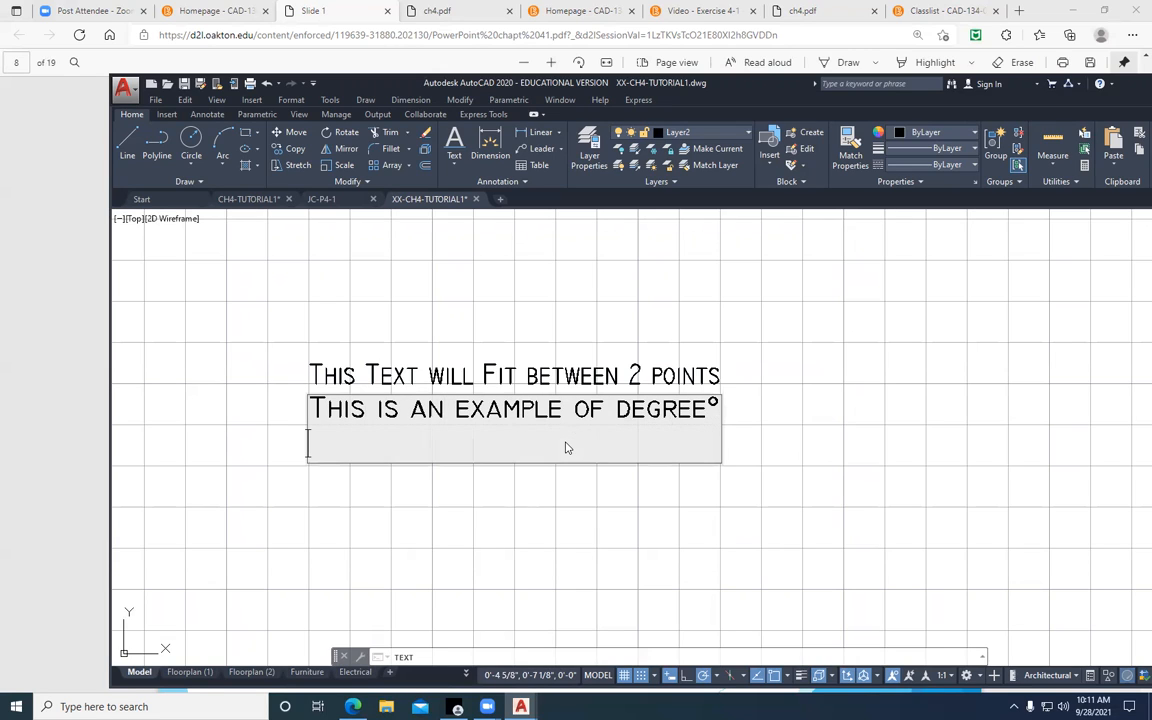
Add the lines "or" and "you can use symbols from the ribbon" below the degree example and finish the text
type("or")
key("Return")
type("you can use symbols from the ribbon")
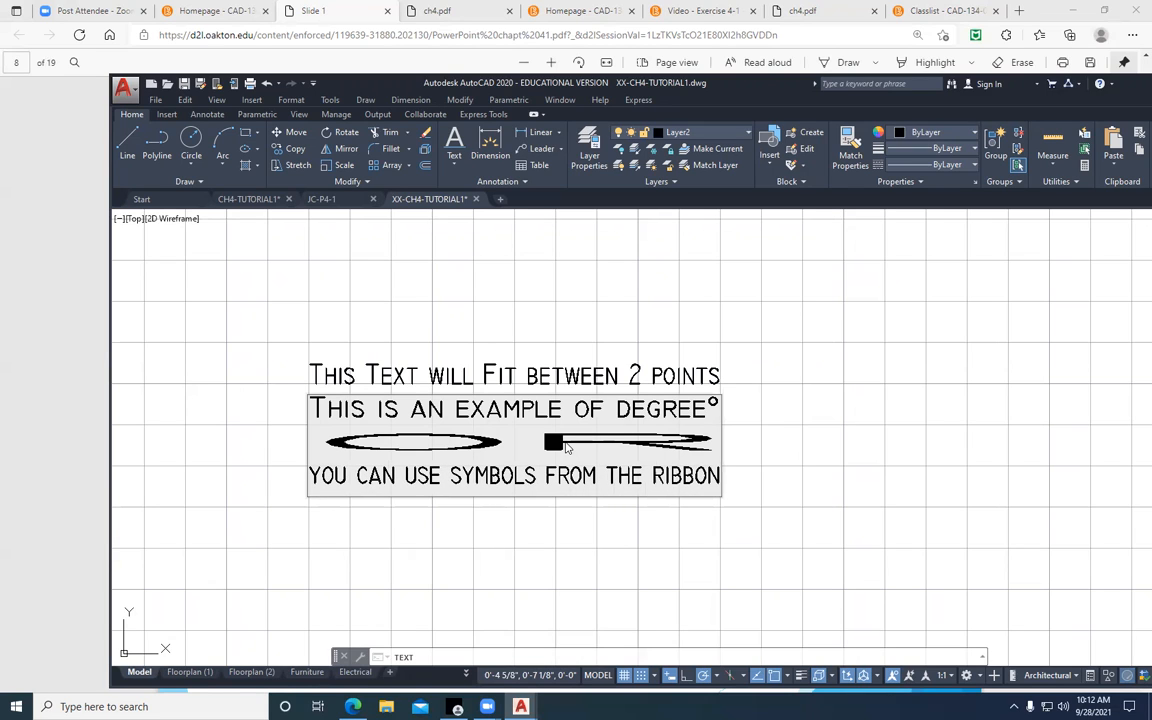
key("Return")
key("Return")
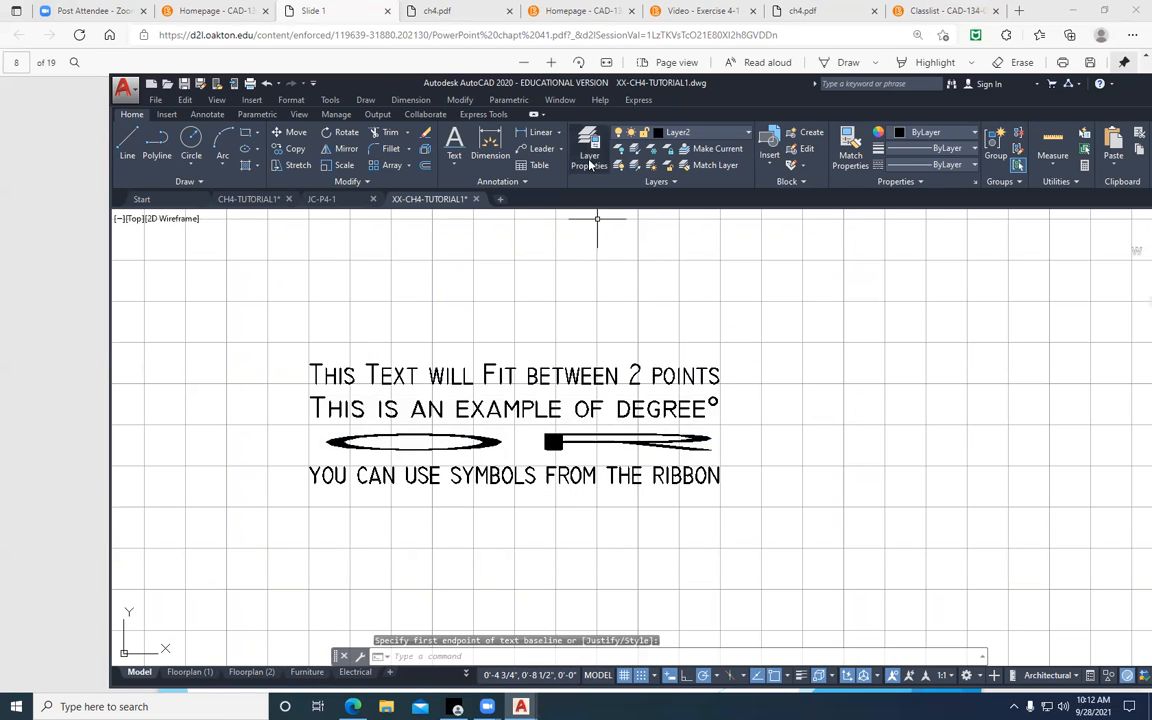
left_click(454, 166)
left_click(469, 219)
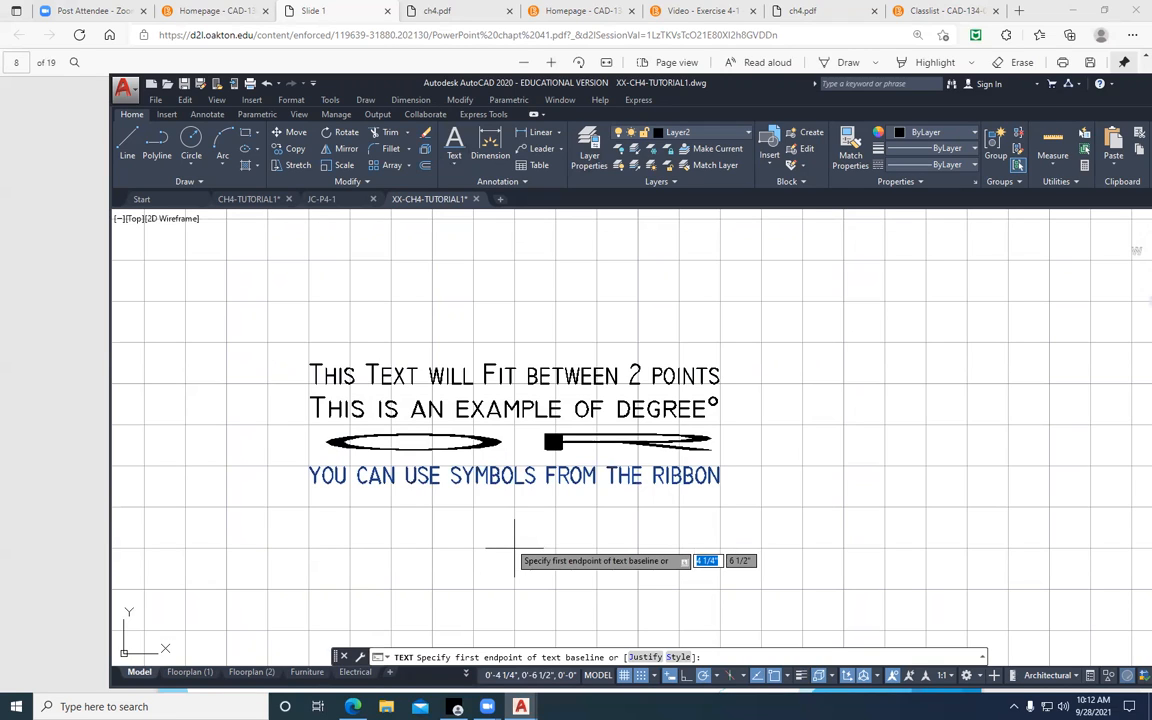
key("Escape")
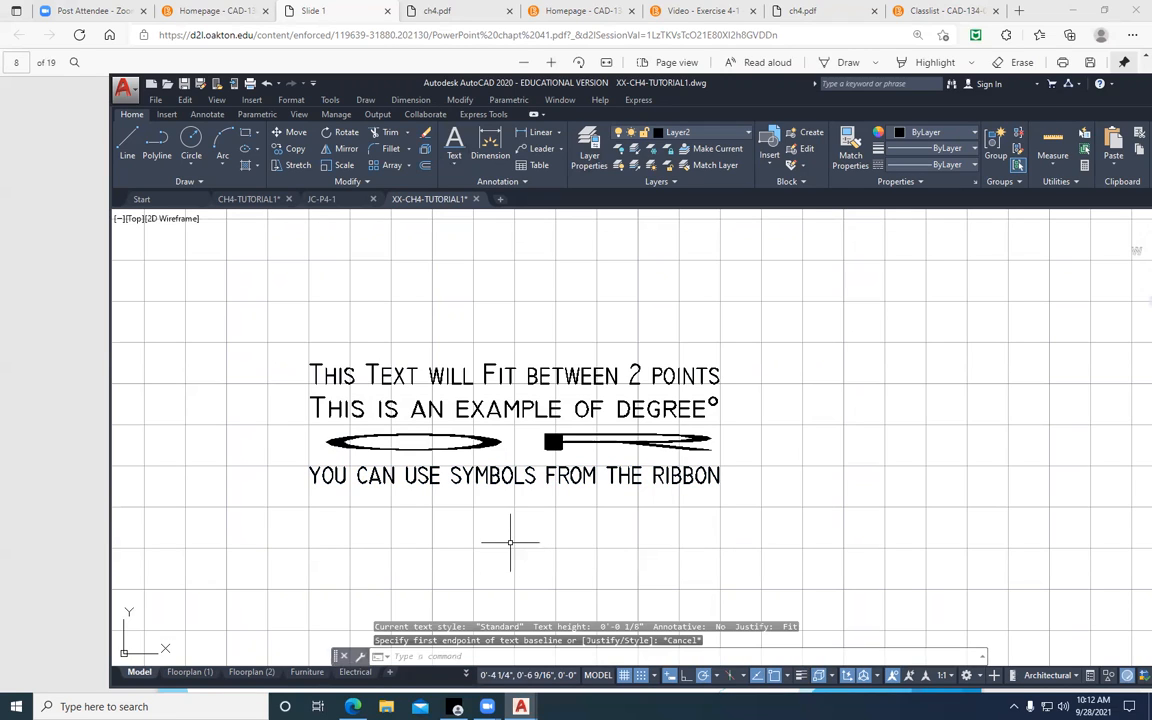
Set up single-line text with TC (top-center) justification, centered below the fitted lines, with 1/8" height and 0 rotation
left_click(455, 143)
left_click(454, 163)
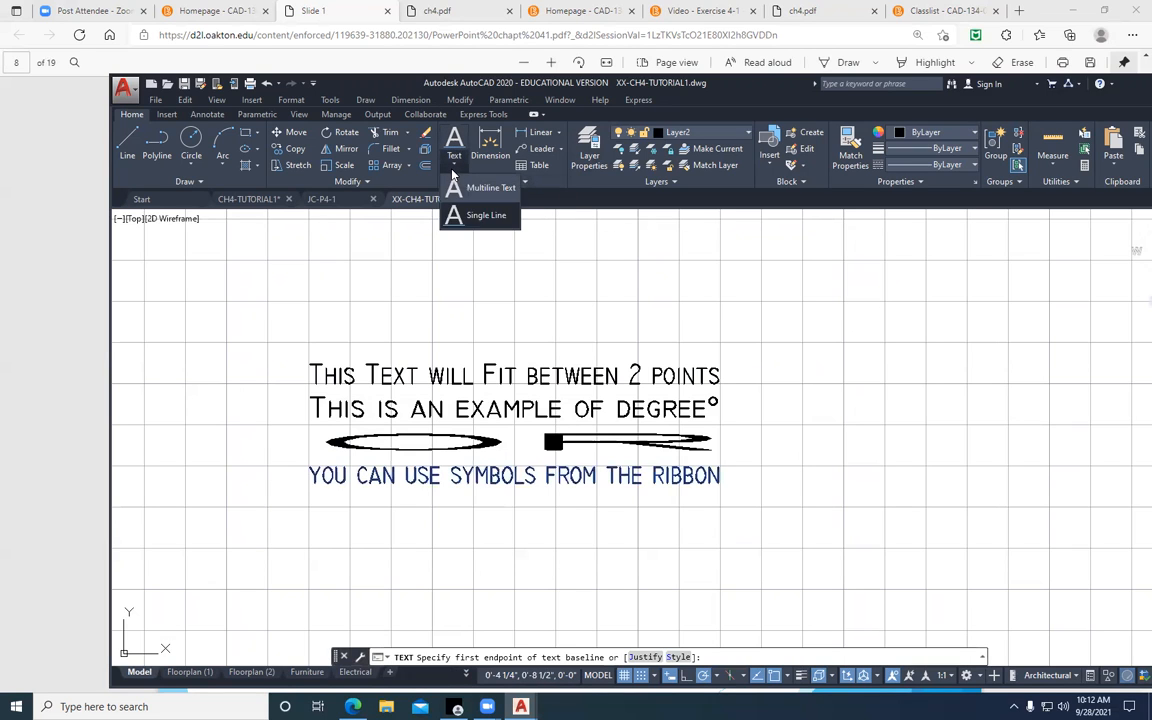
left_click(480, 222)
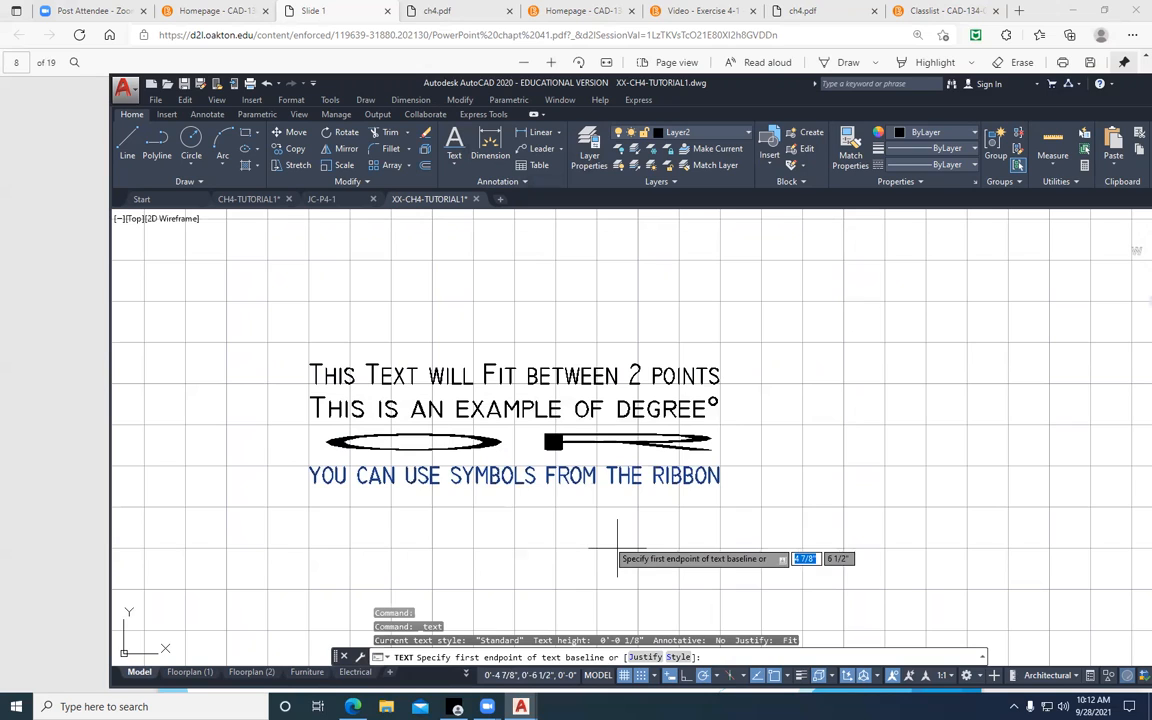
key("Down")
key("Return")
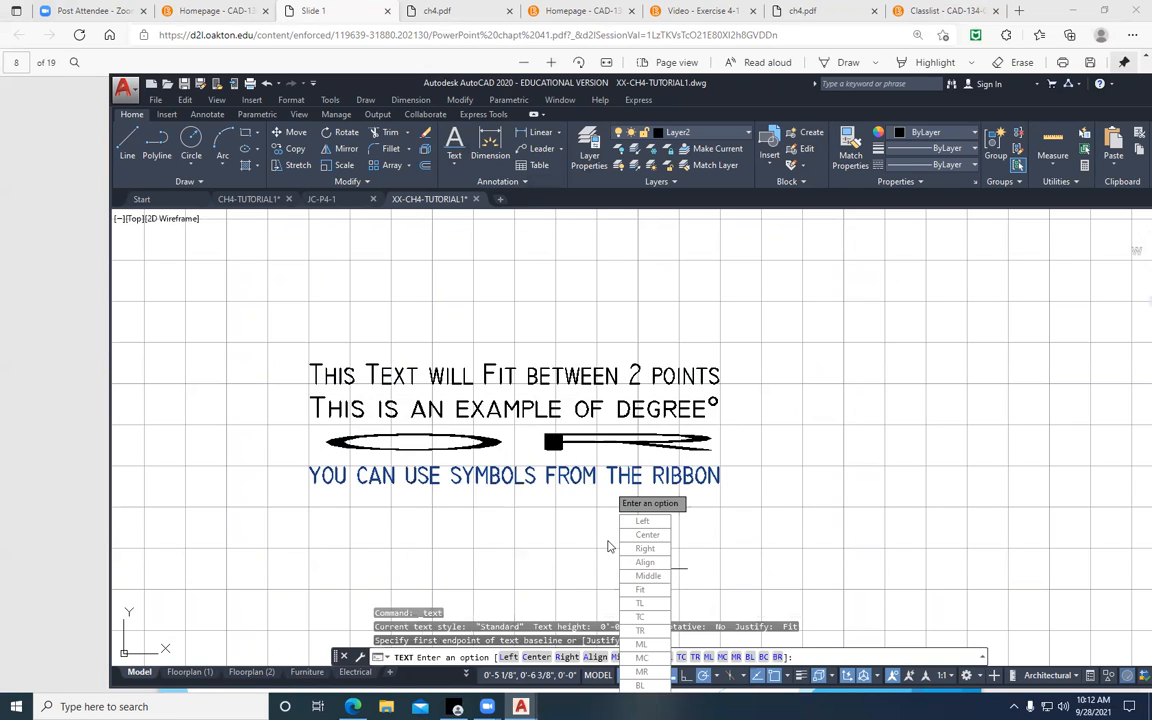
left_click(641, 618)
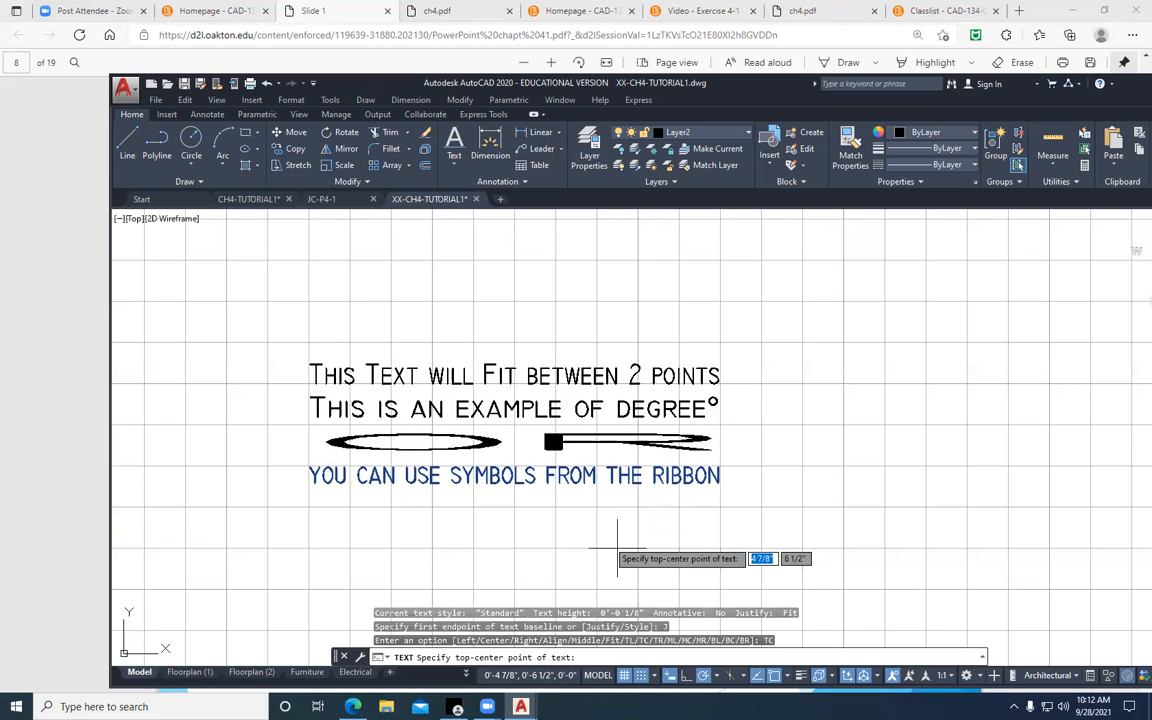
left_click(514, 547)
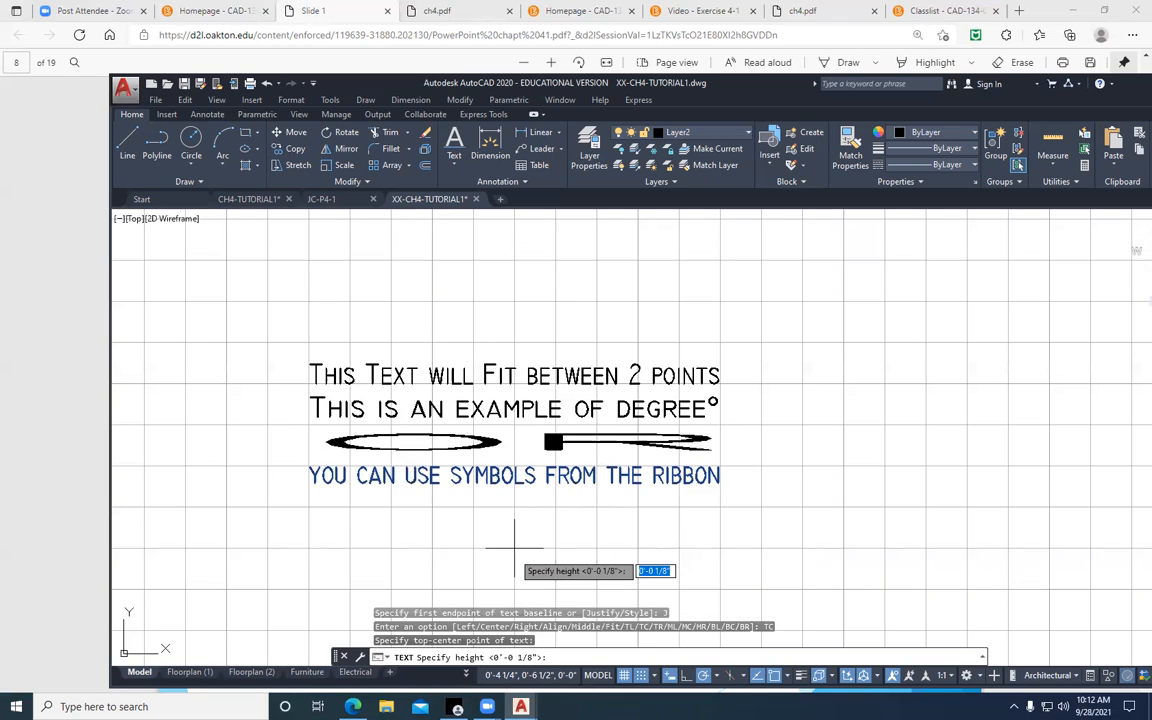
key("Return")
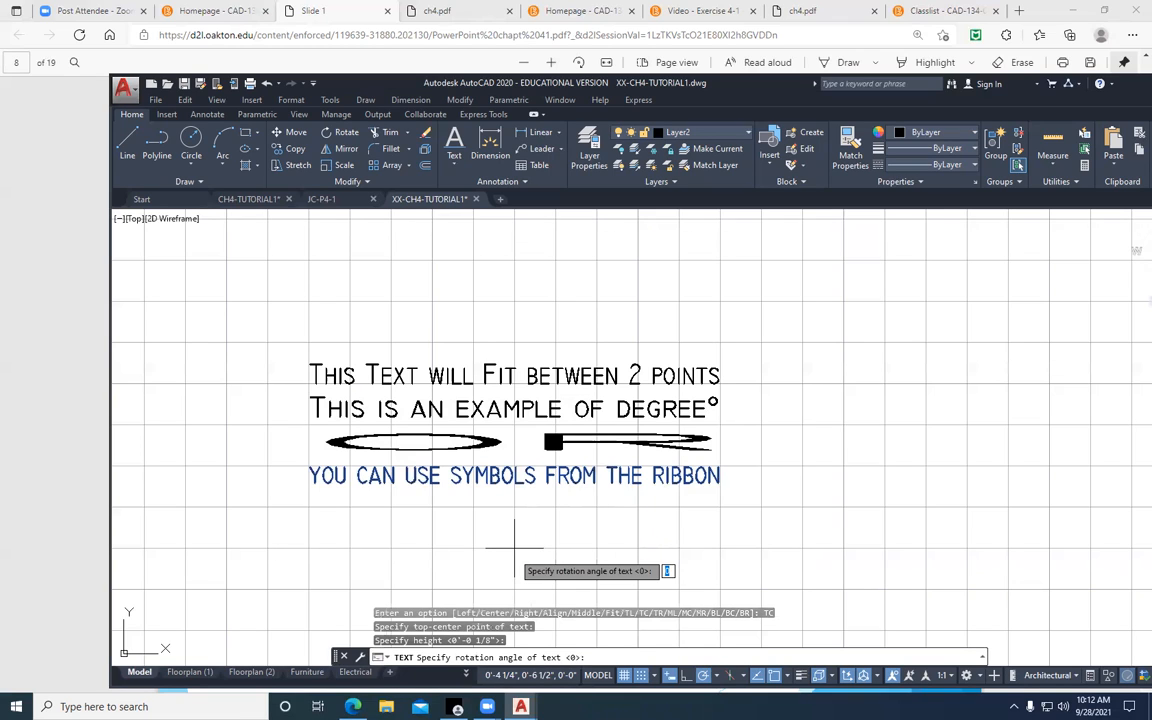
key("Return")
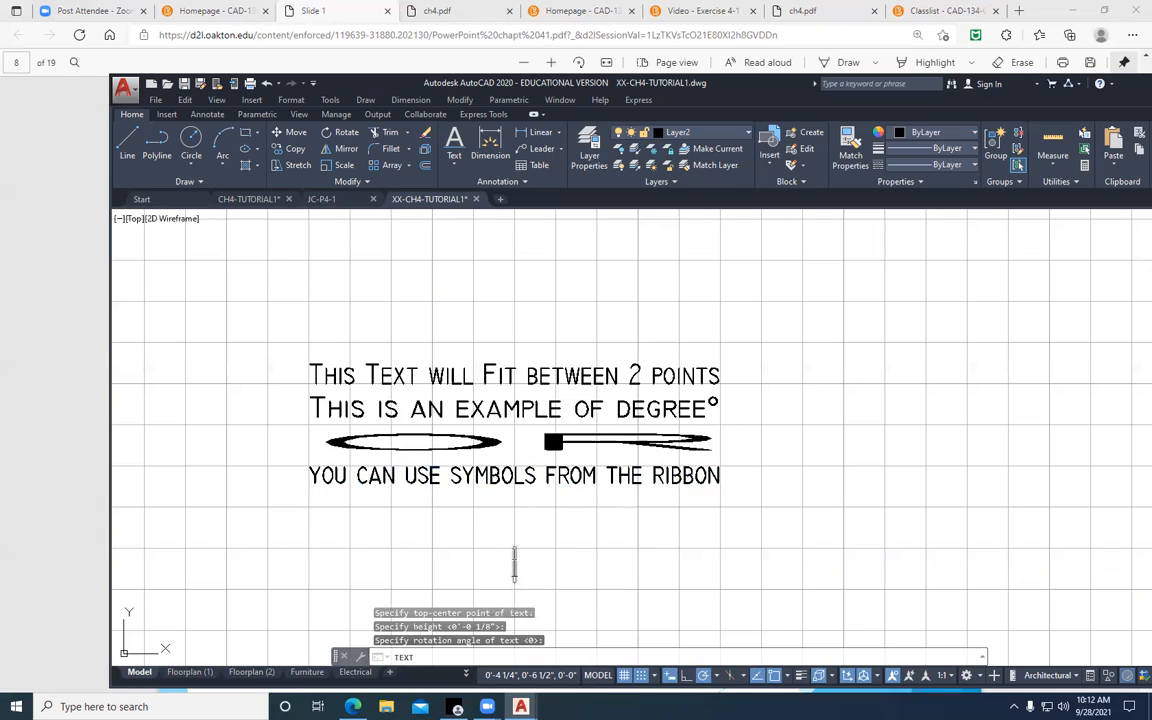
Enter the centered lines "This is text centered", "to use the code" and "use the ribbon", and finish the text
type("This is ")
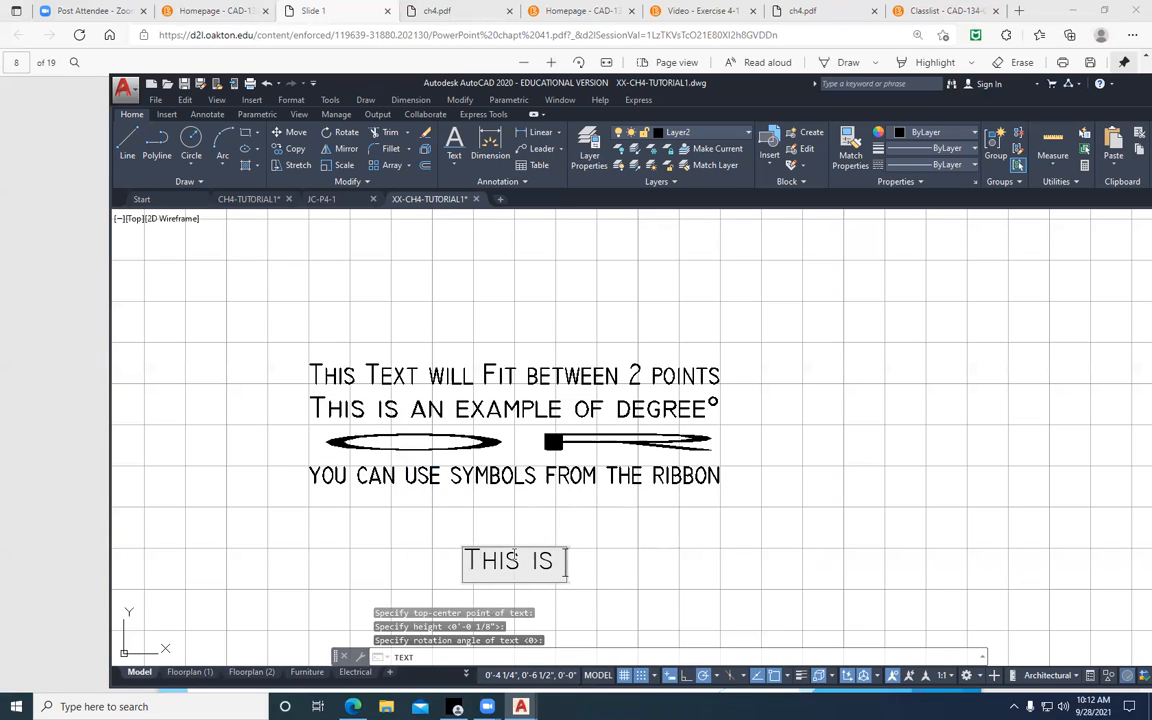
type("tex")
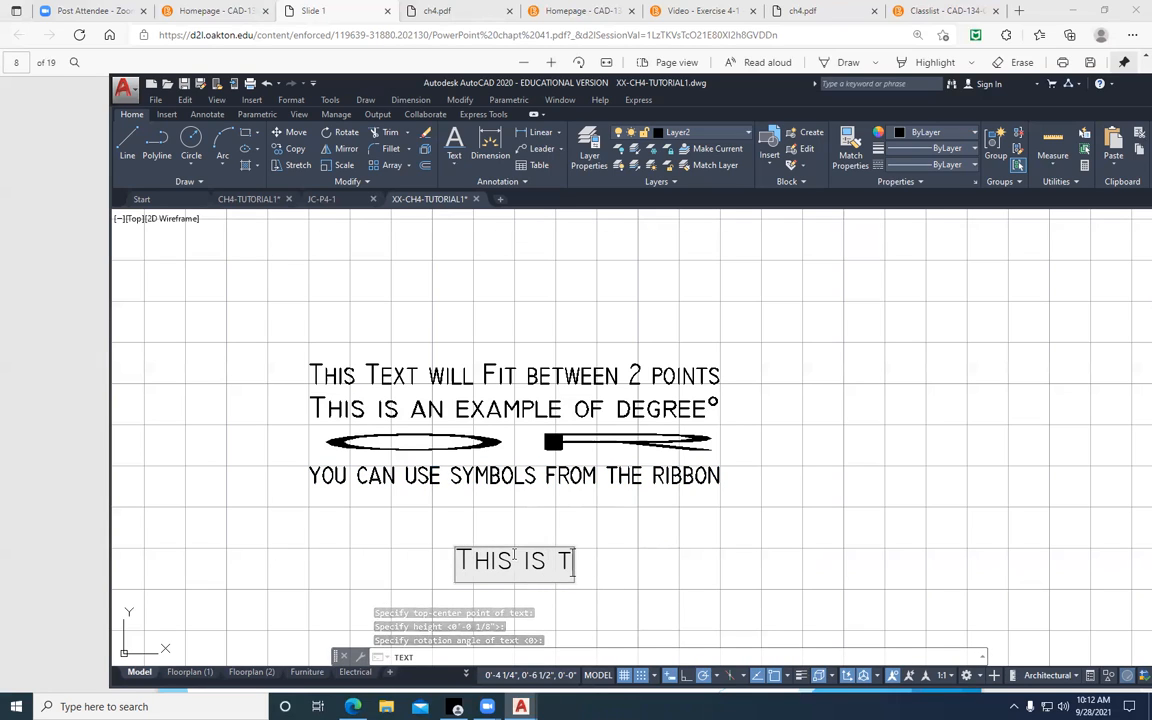
type("t centered")
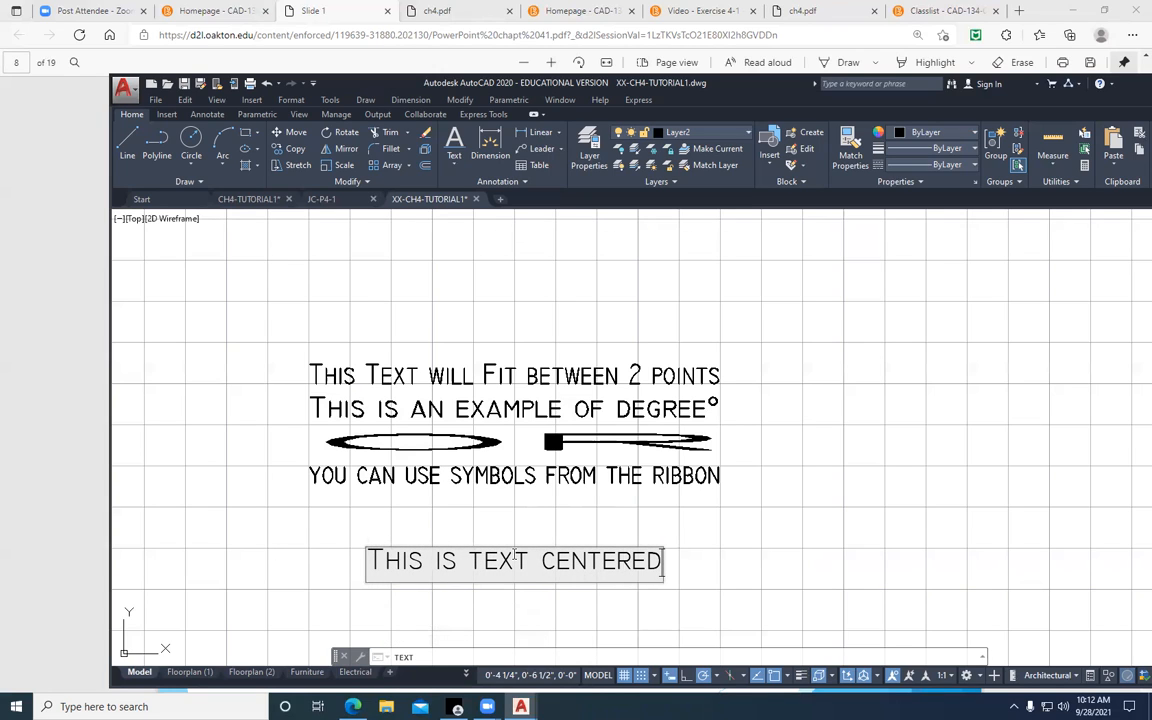
key("Return")
type("to use the cod")
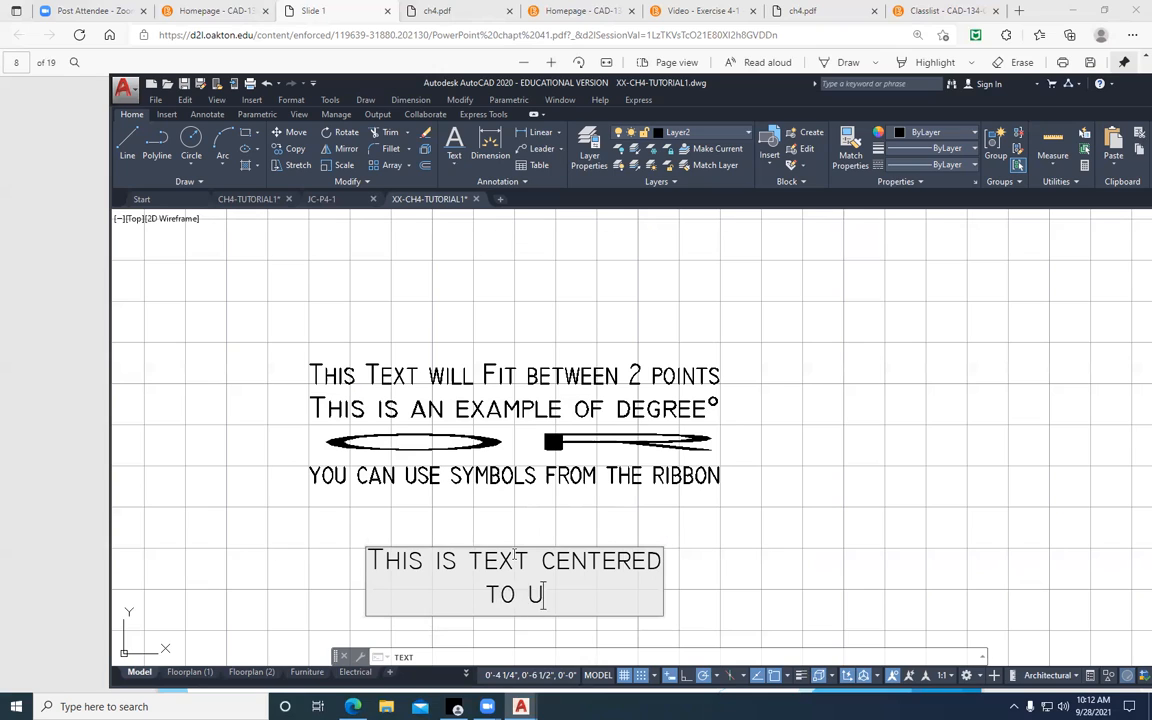
type("e")
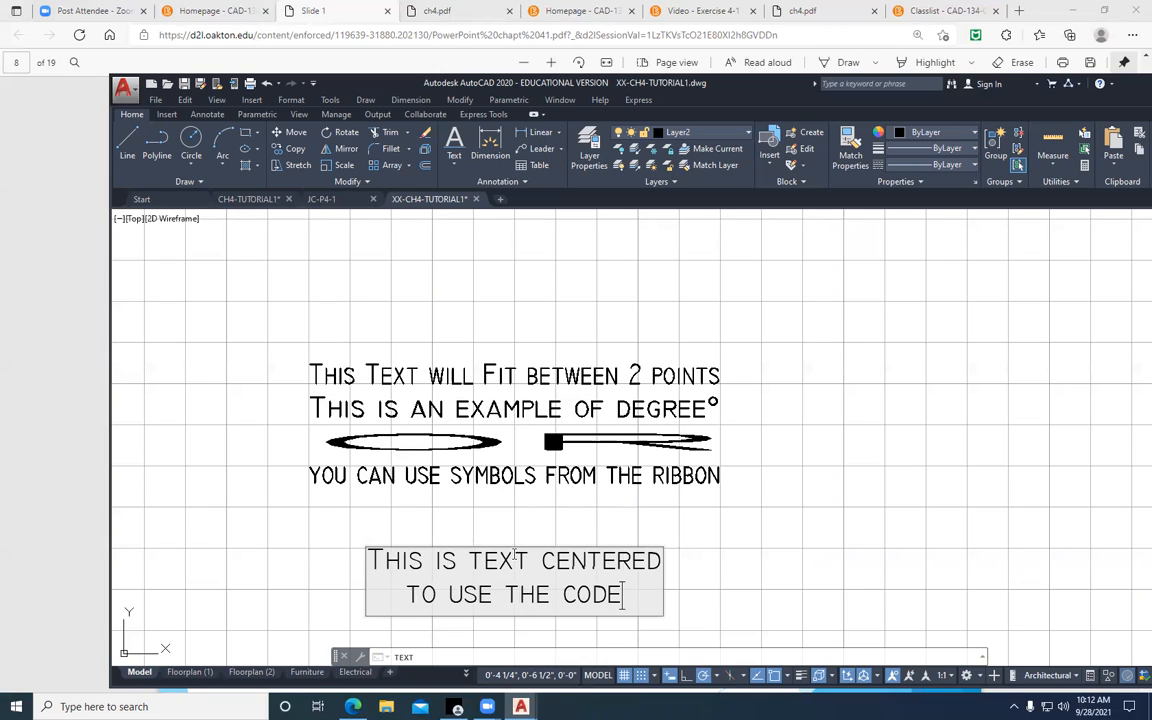
key("Return")
type("use the ribbon")
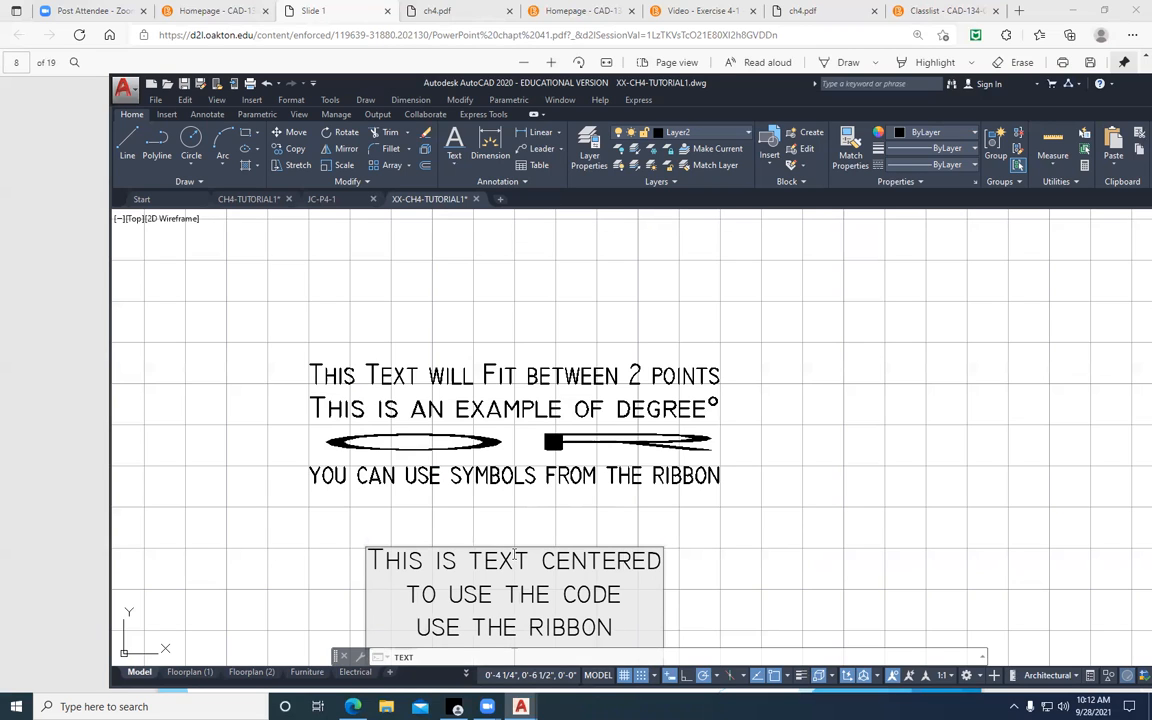
scroll(689, 423, "down", 2)
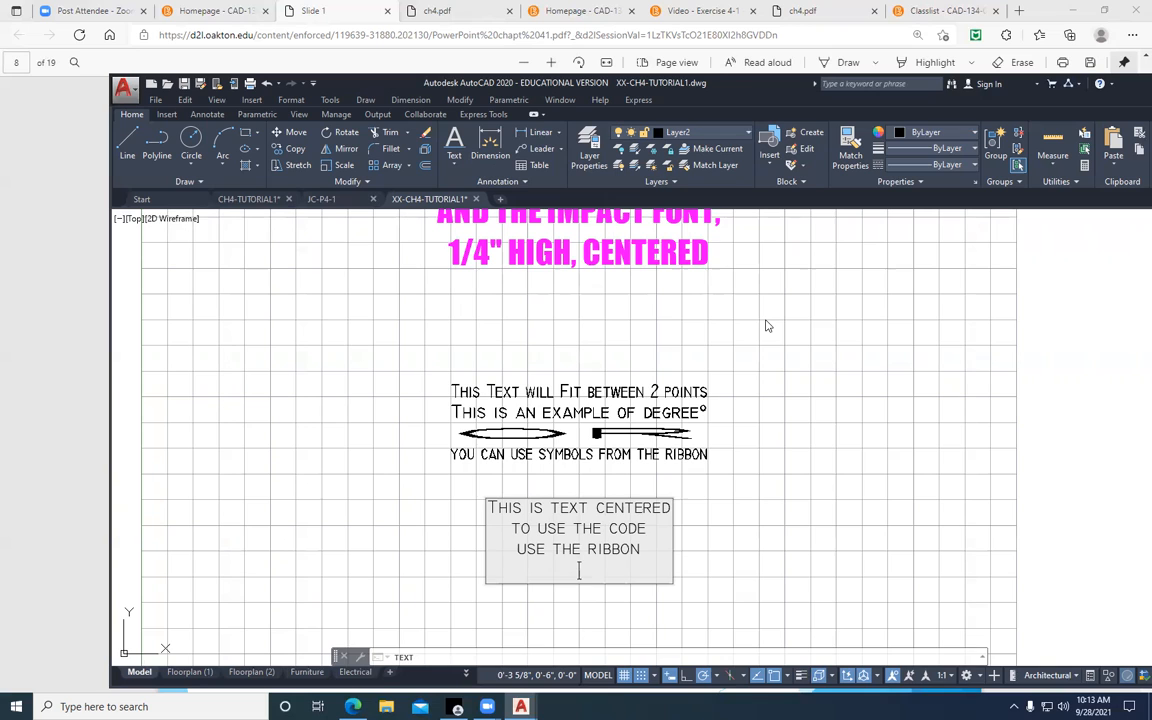
key("Return")
key("Return")
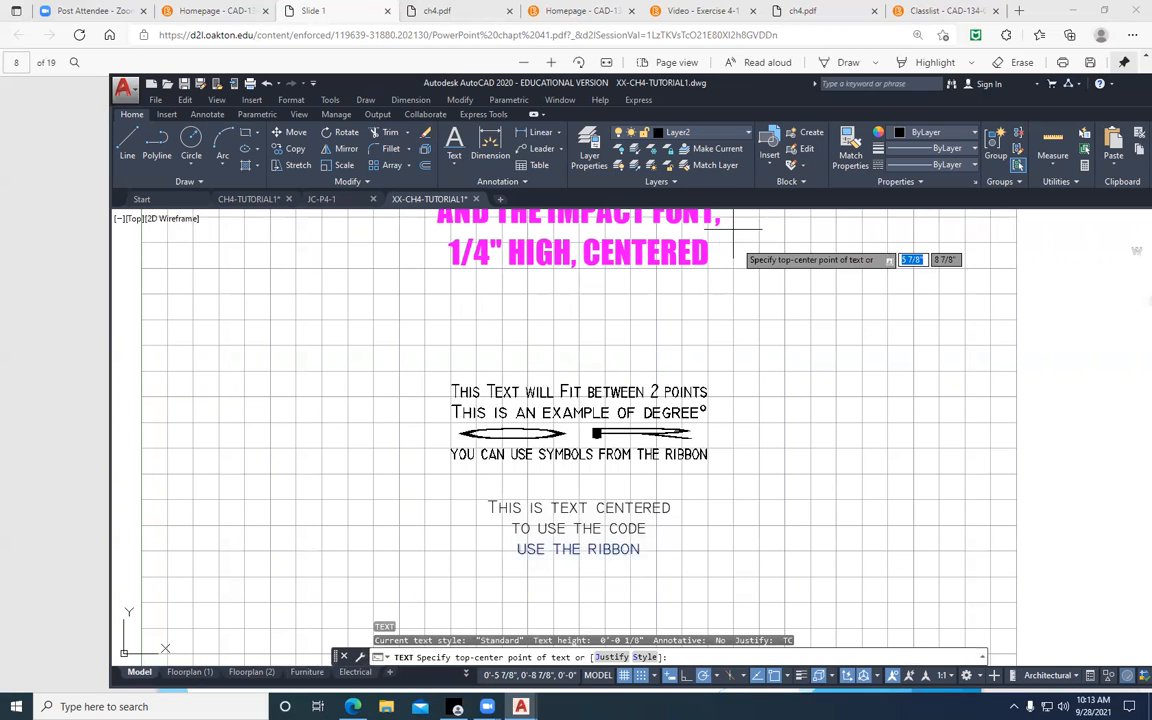
Start a multiline text box about 1 3/4" wide and 1 1/8" high beside the fitted text, with its paragraph centered
left_click(455, 166)
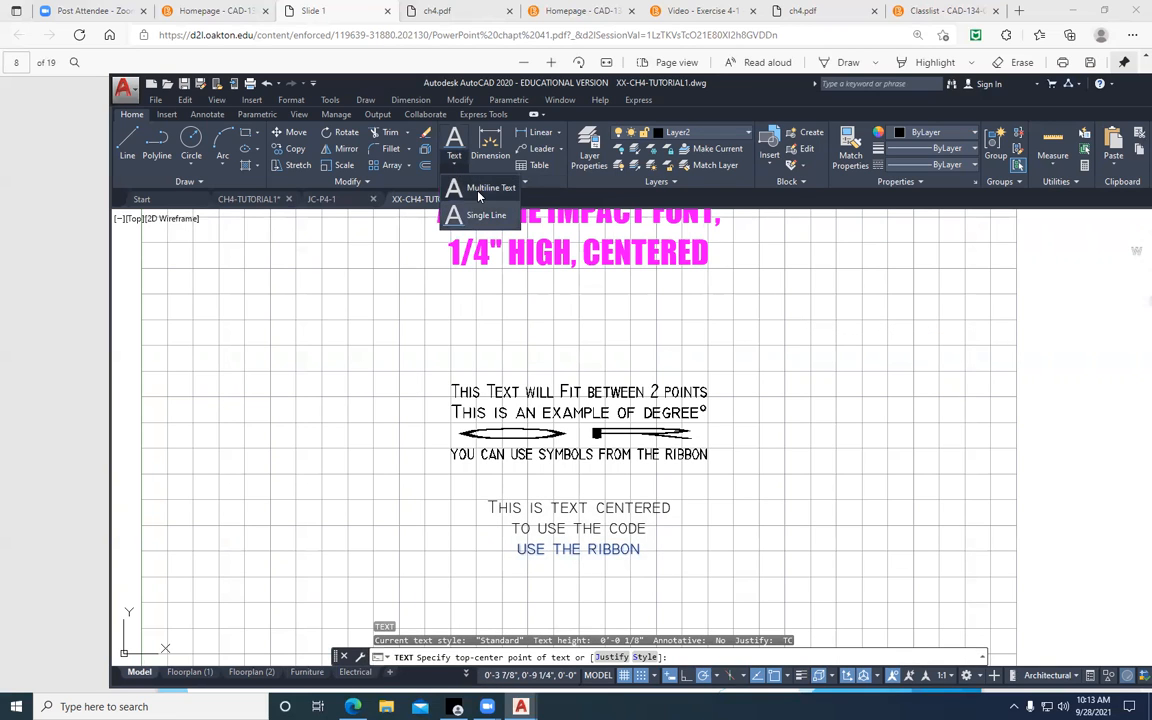
left_click(485, 188)
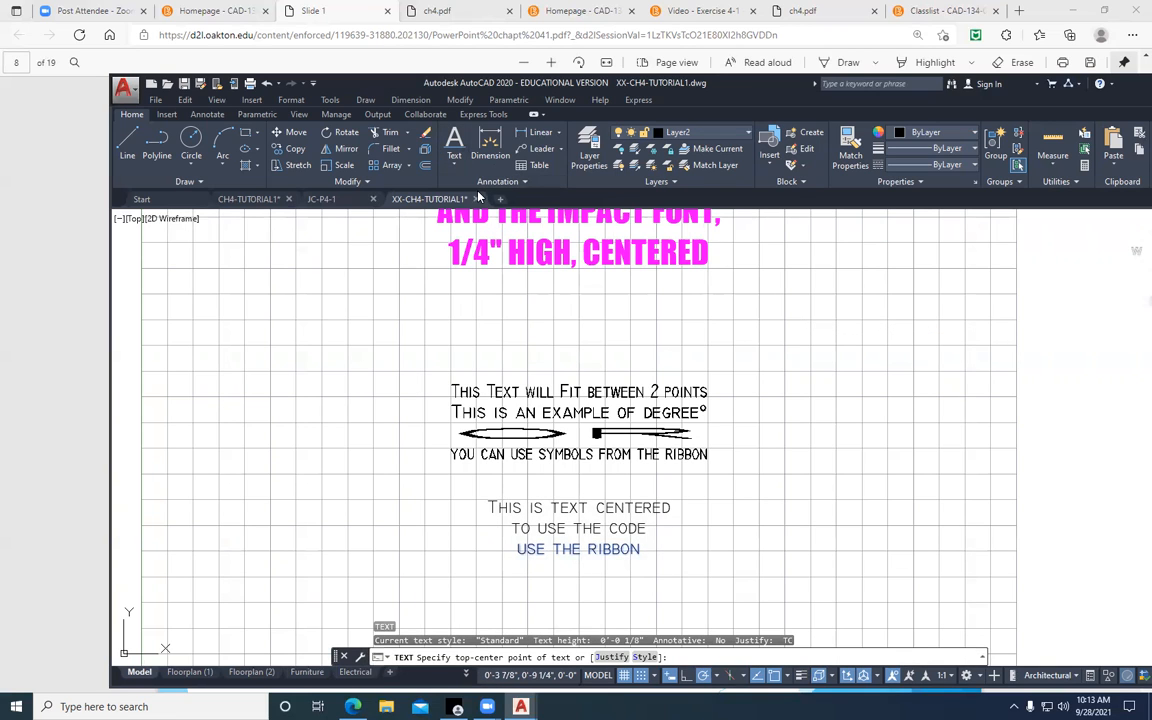
left_click(772, 320)
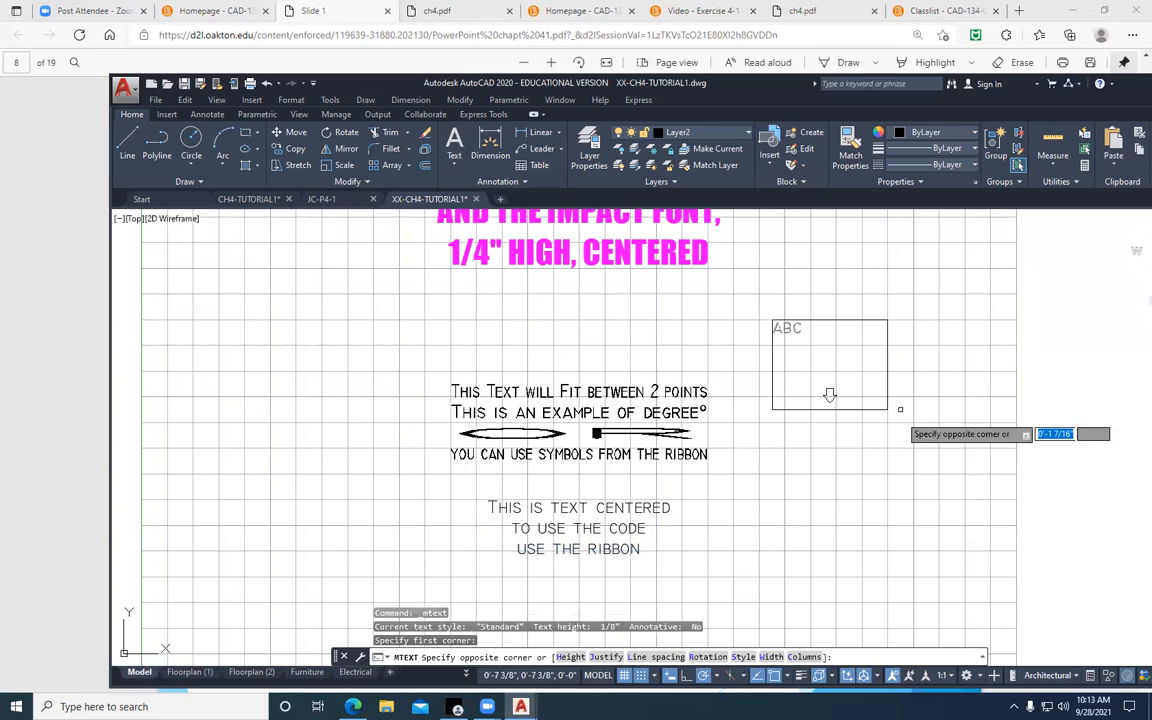
left_click(951, 436)
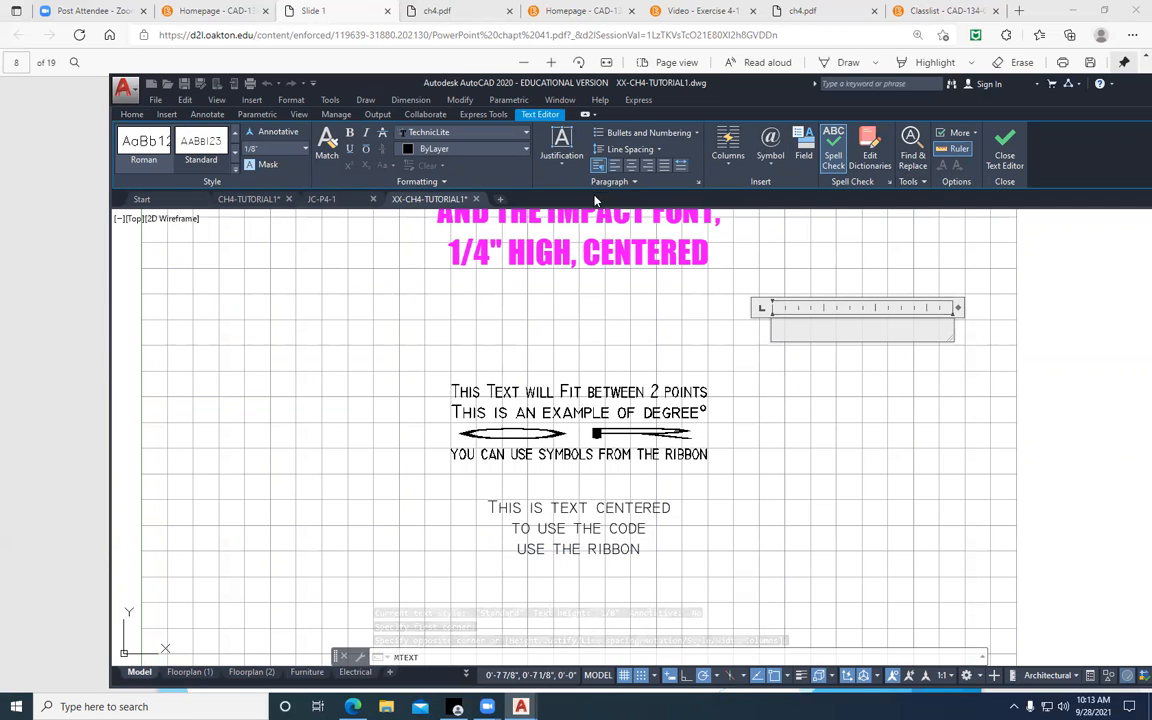
left_click(631, 167)
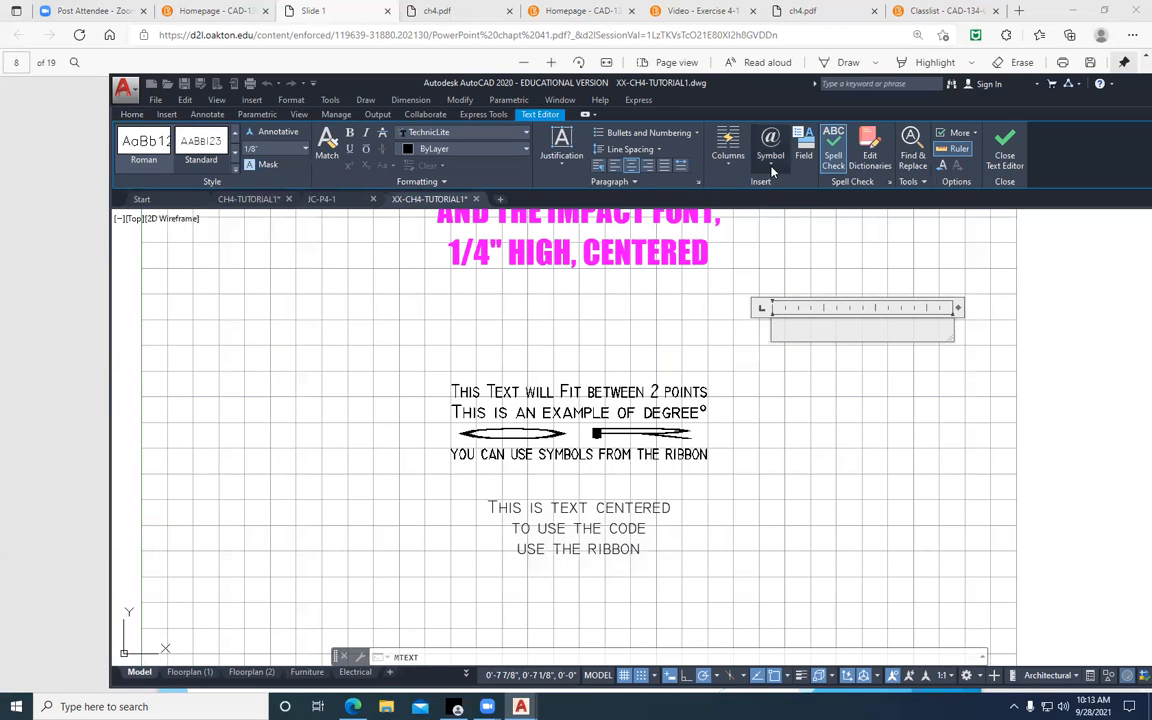
Enter "This is multiline text" and "centered" as separate paragraphs in the text box, followed by a new line
type("TH")
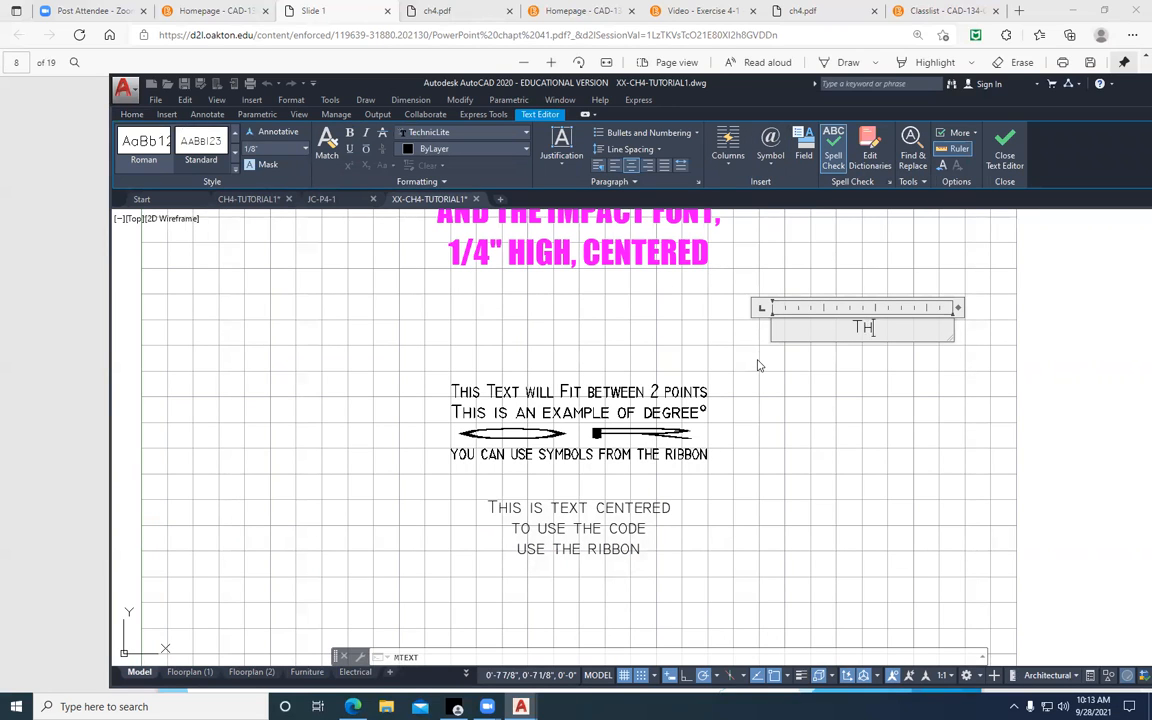
type("IS IS MULTILINE TEXT CENTERED")
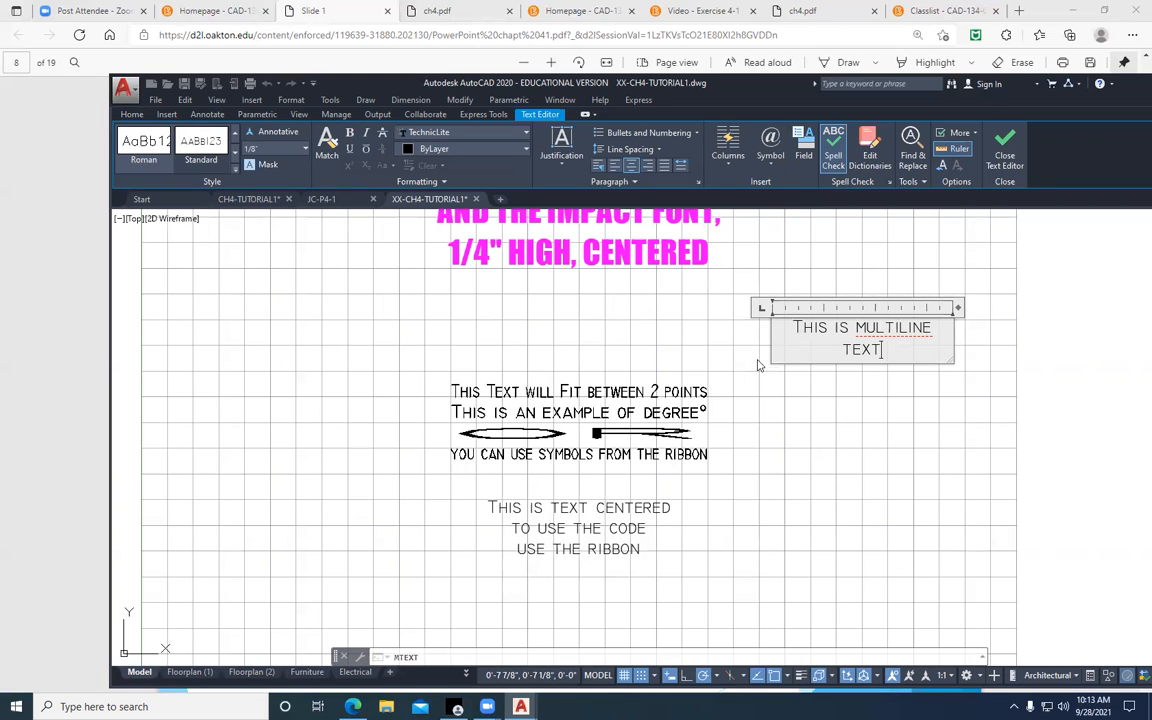
key("Return")
type("CENTERED")
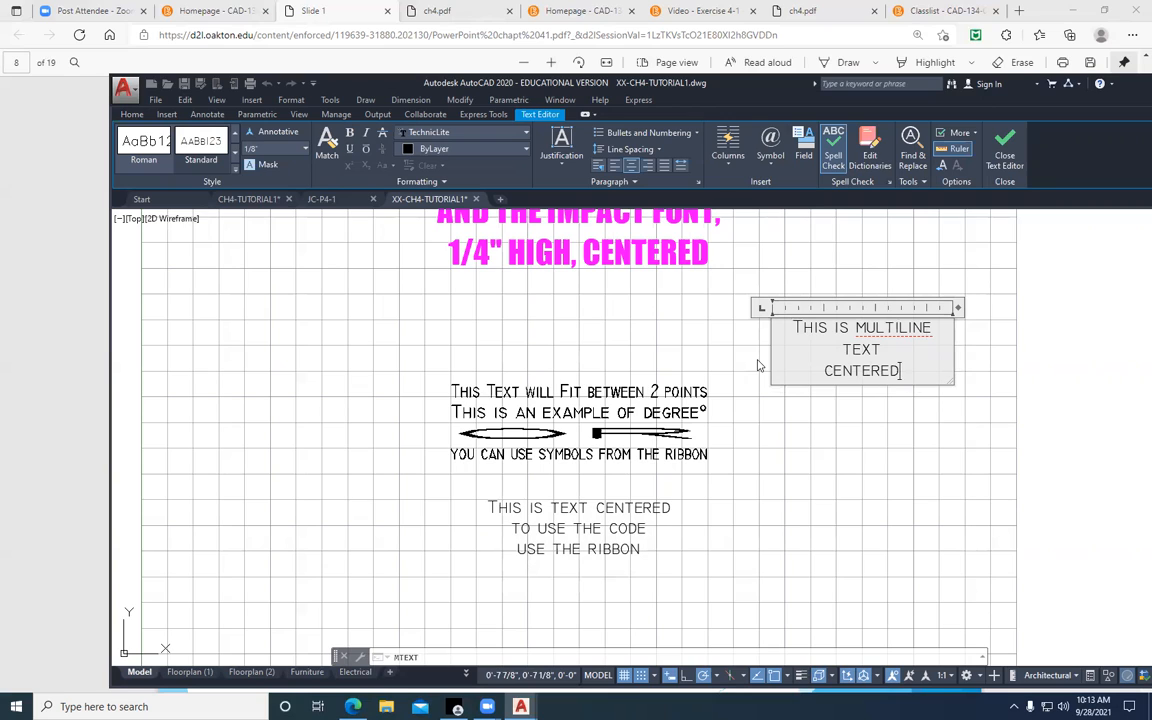
key("Return")
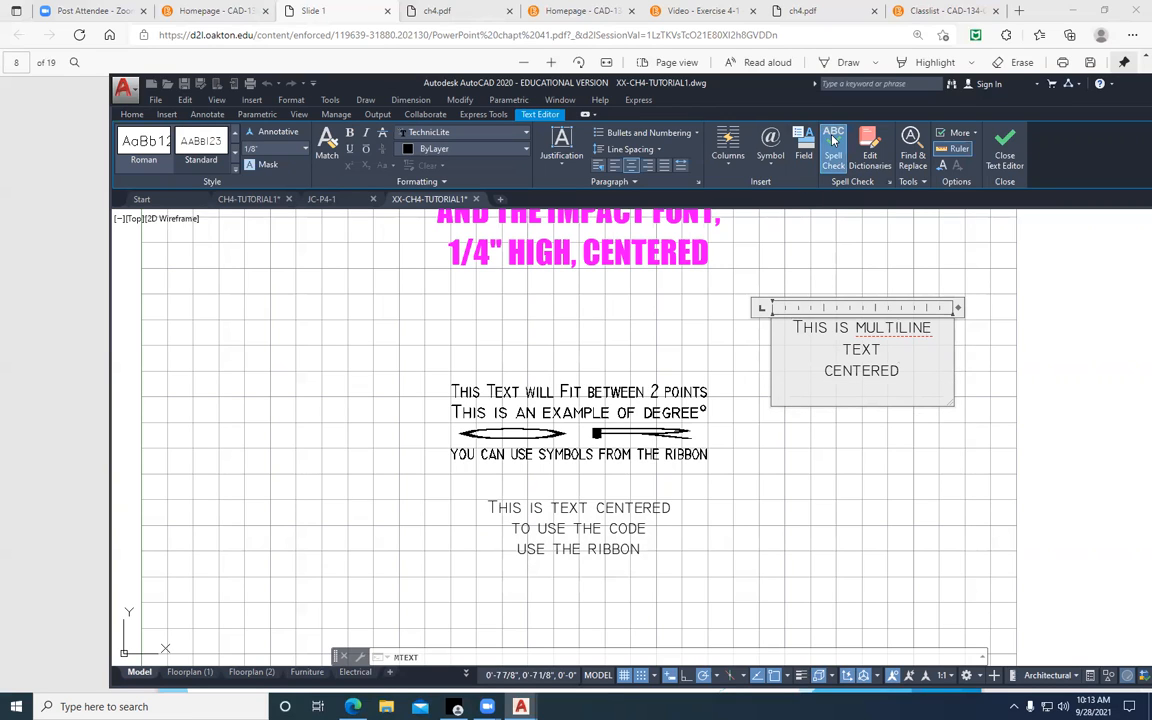
Insert the plus/minus and diameter symbols on the last line of the multiline text and close the text editor
left_click(771, 162)
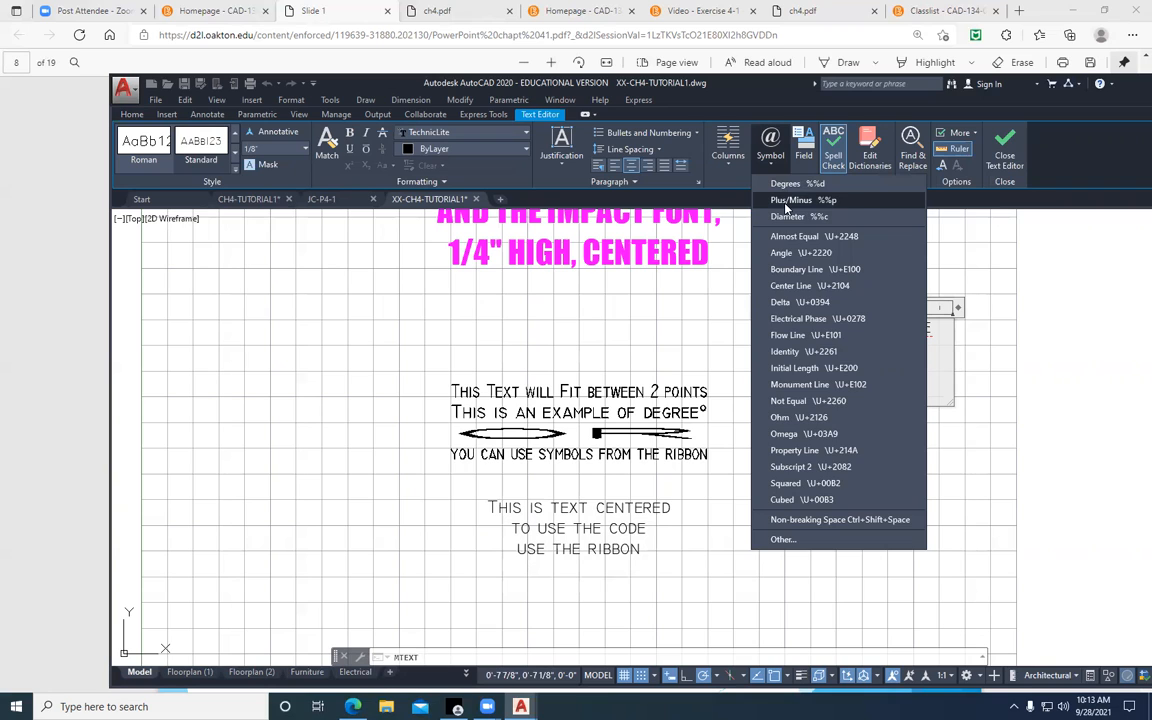
left_click(786, 204)
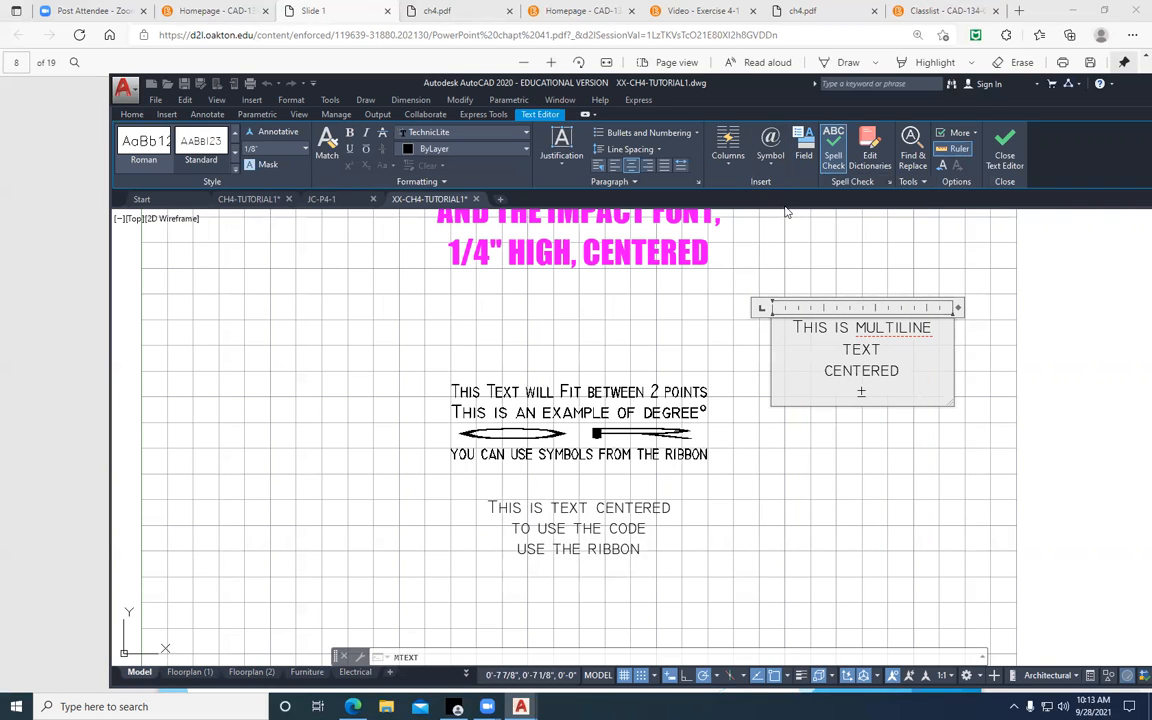
left_click(771, 155)
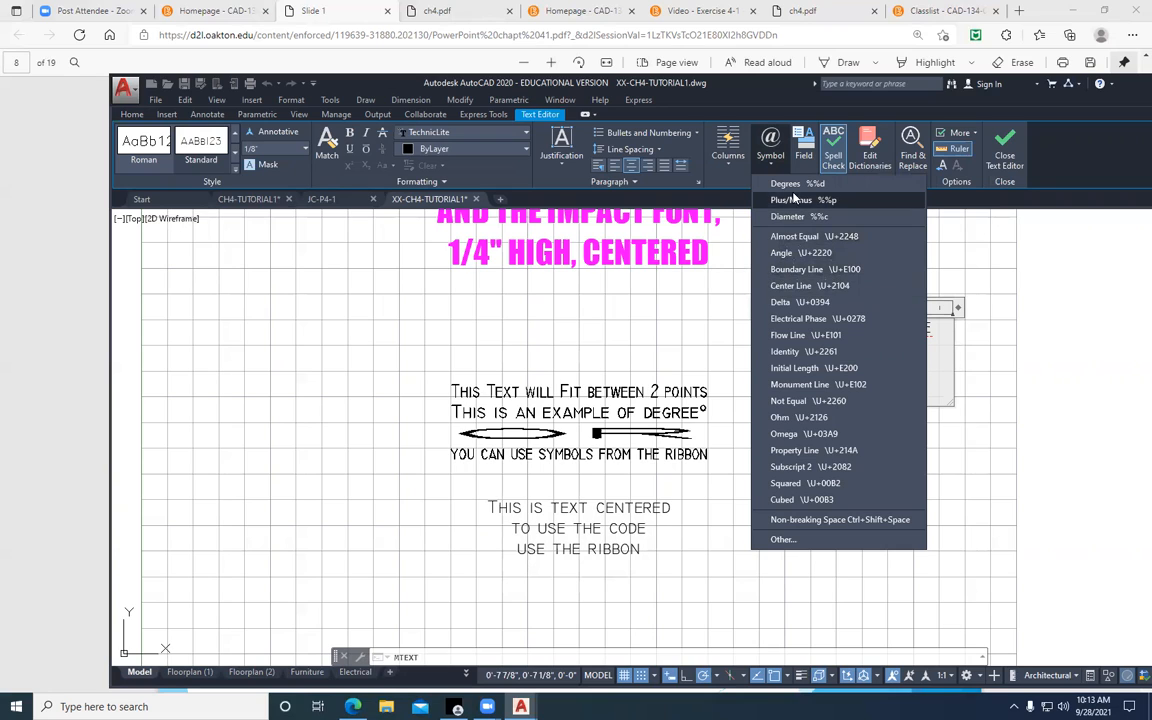
left_click(790, 216)
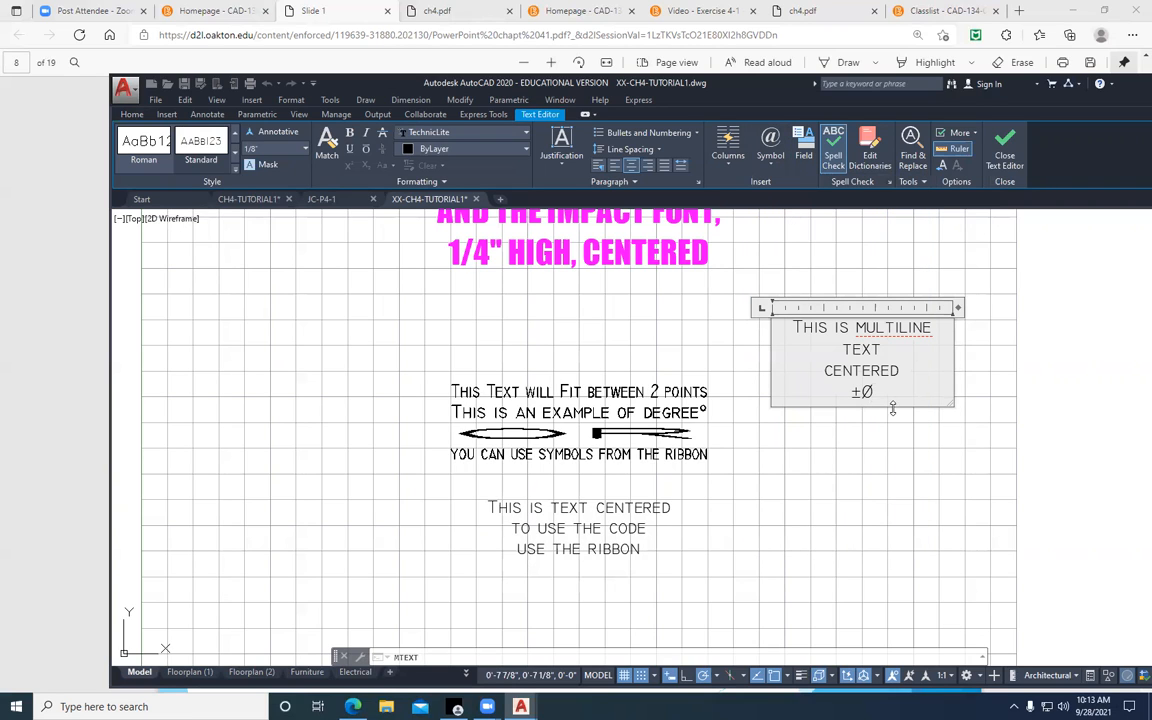
left_click(1006, 148)
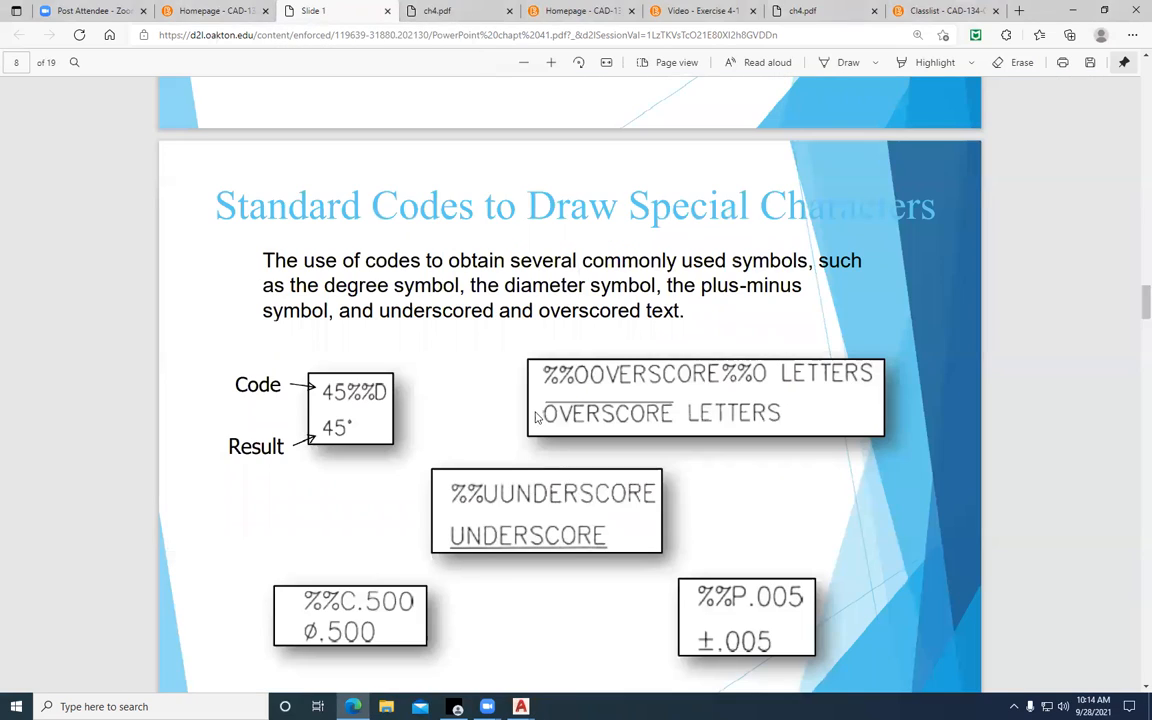
Switch to the chapter slides in the browser and review the special character codes through to the Multiline Text slide
scroll(623, 277, "down", 2)
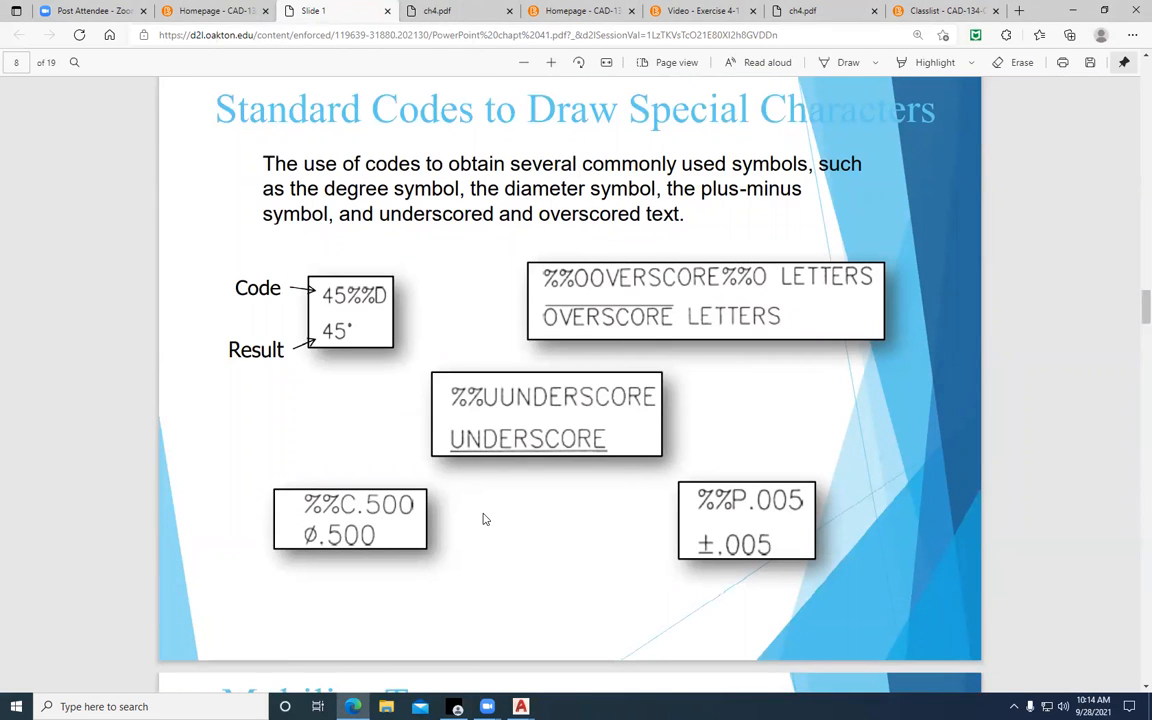
scroll(494, 502, "down", 10)
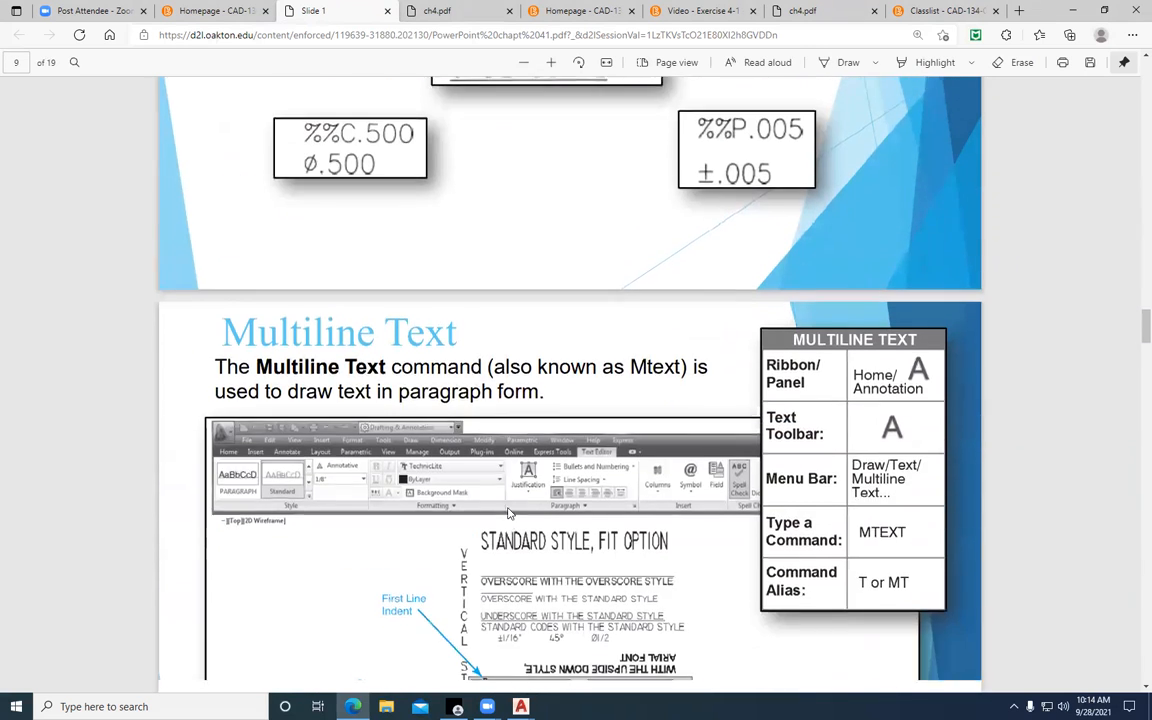
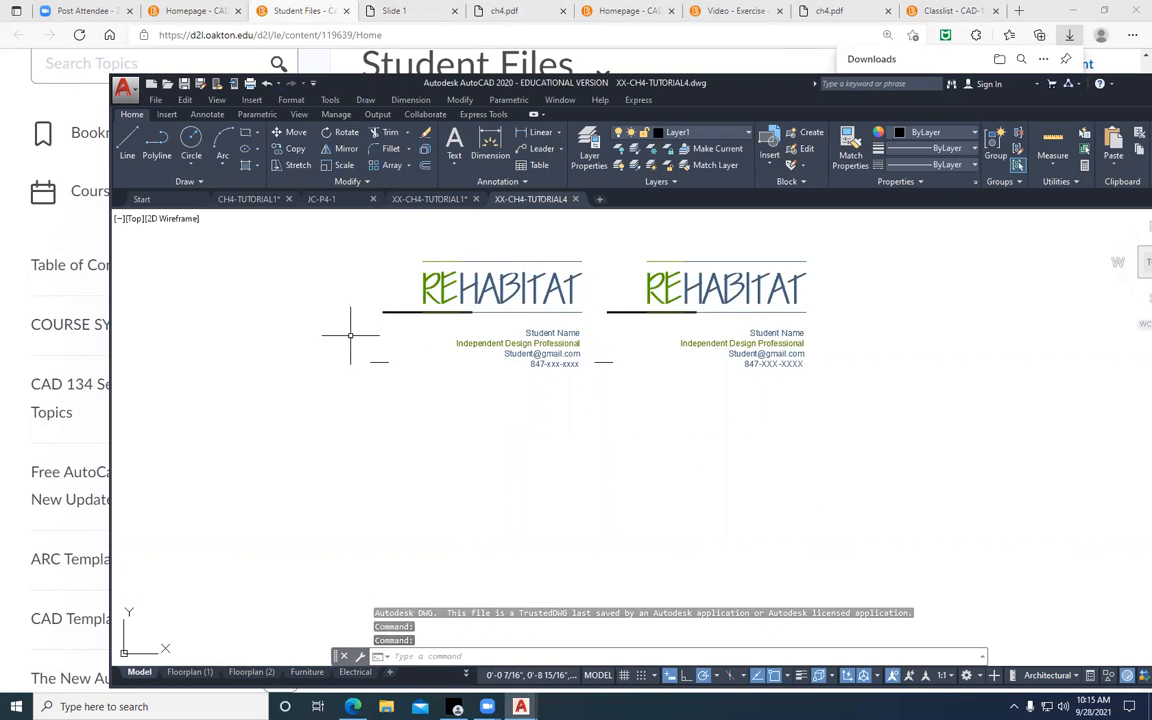
Switch to the course homepage in the browser and open the Chapter #4 content with its student files
left_click(197, 12)
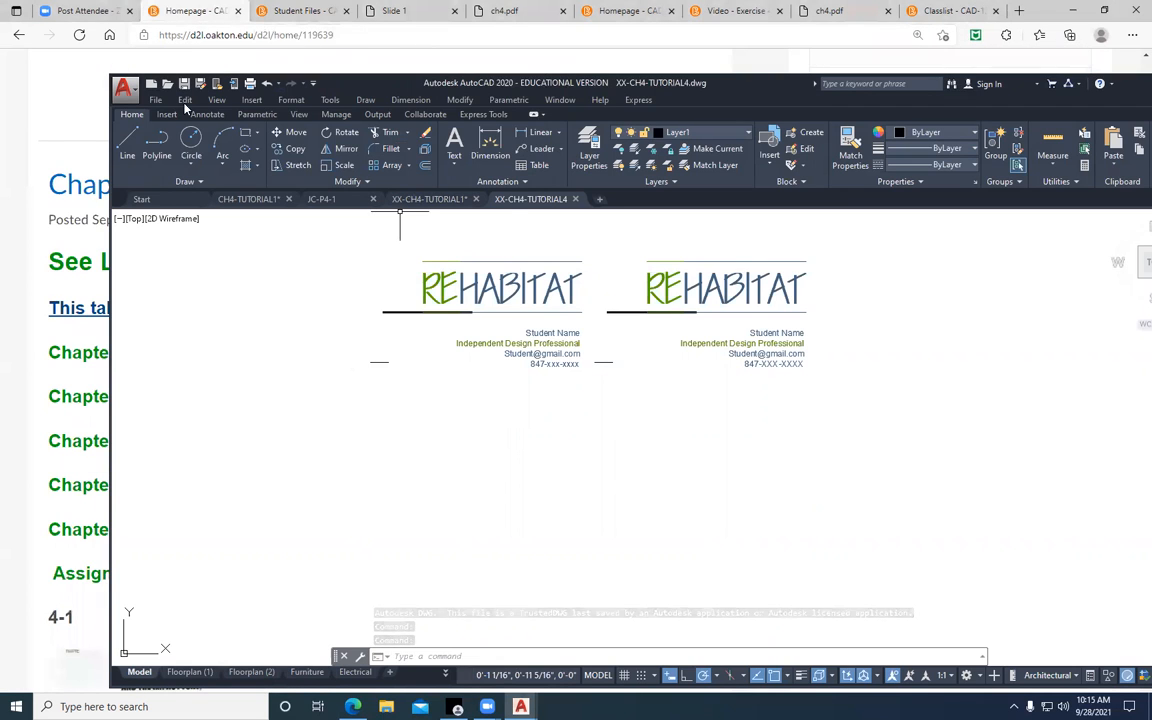
left_click(64, 99)
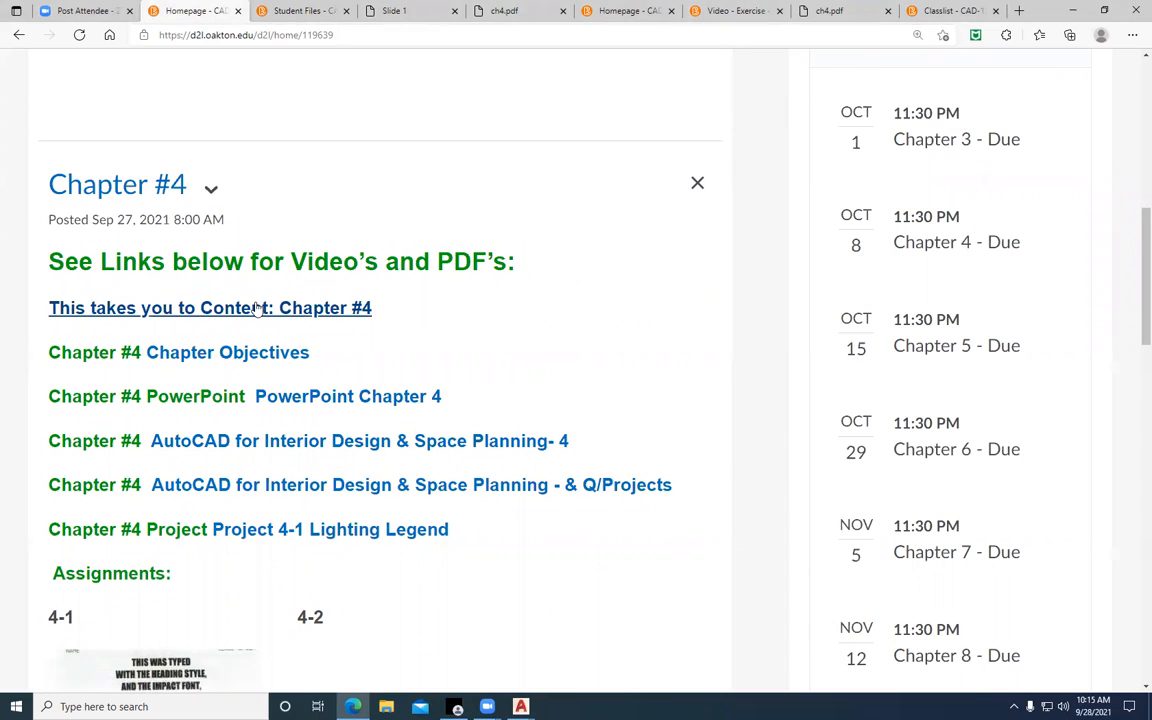
left_click(190, 308)
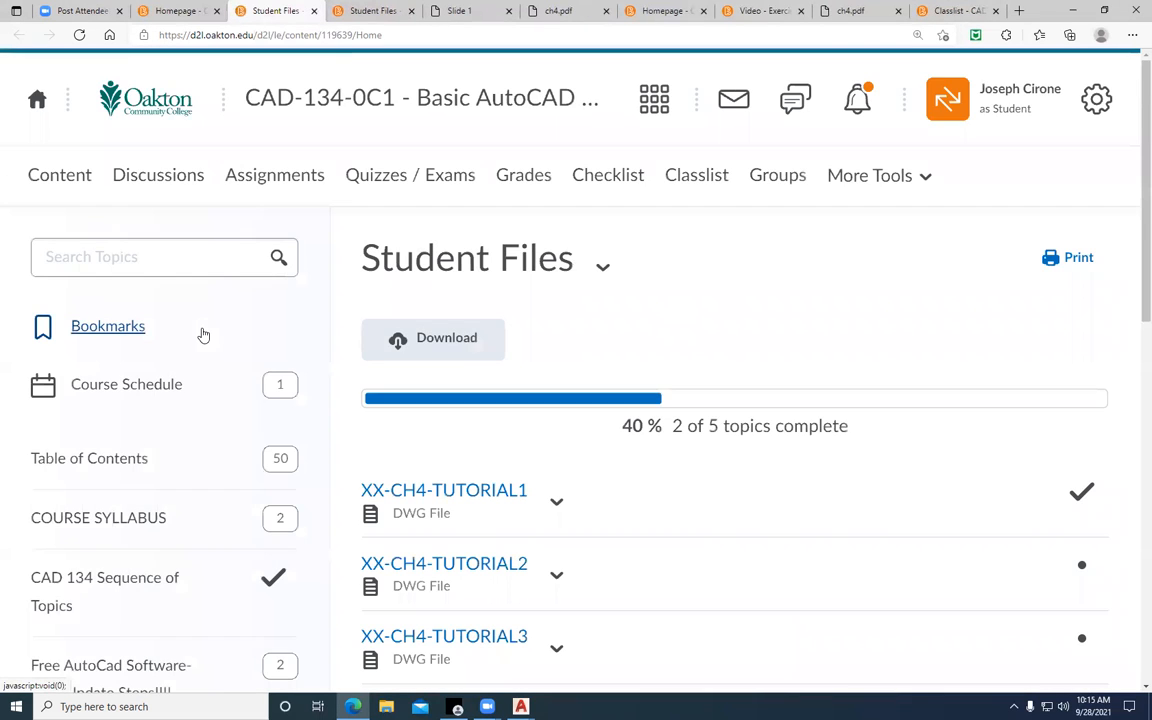
Download the XX-CH4-TUTORIAL3 drawing from the student files and open it in AutoCAD
scroll(535, 437, "down", 3)
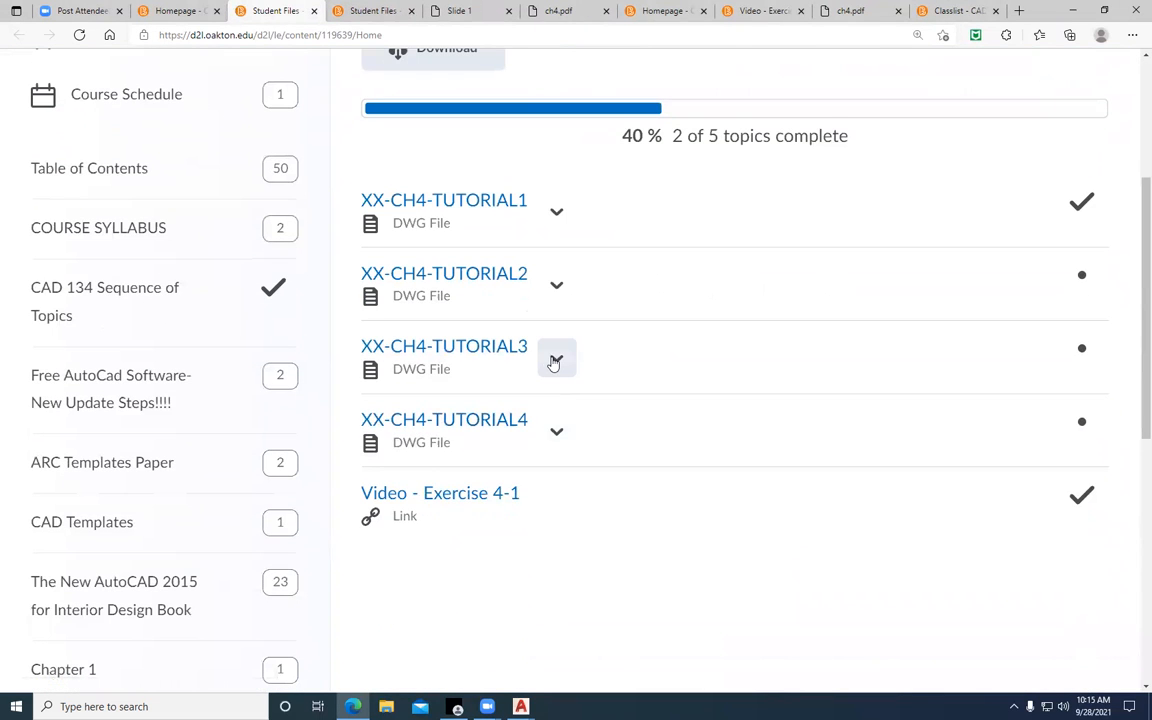
left_click(555, 360)
left_click(603, 477)
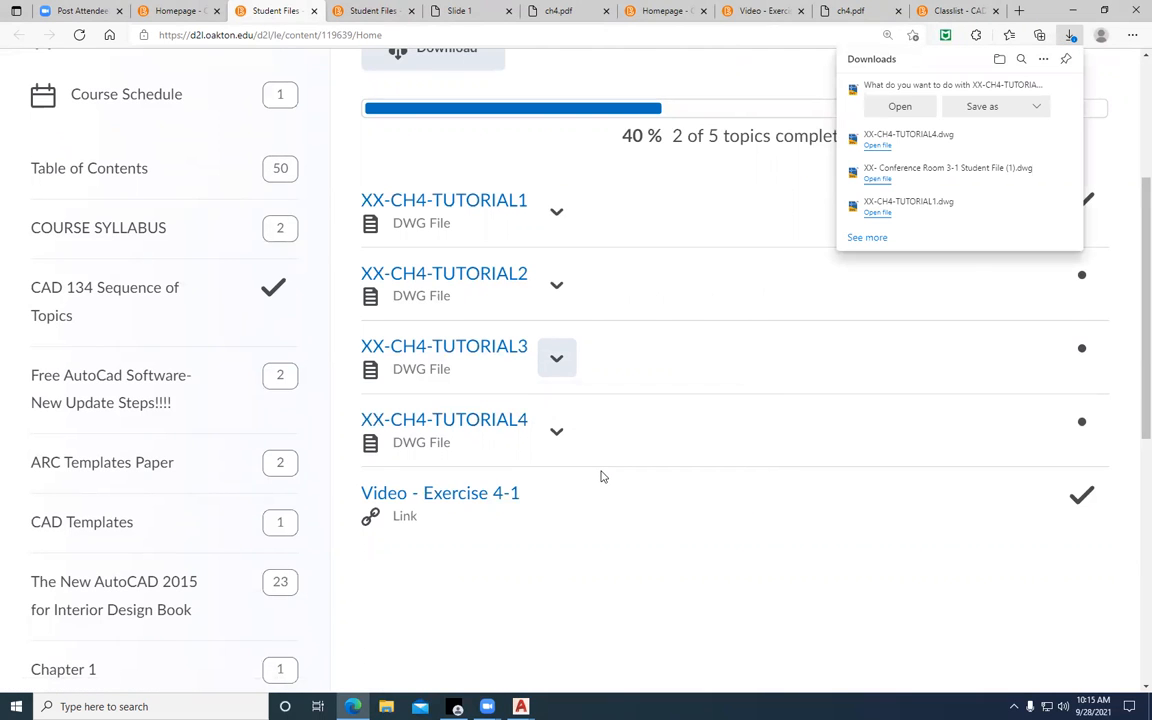
left_click(918, 108)
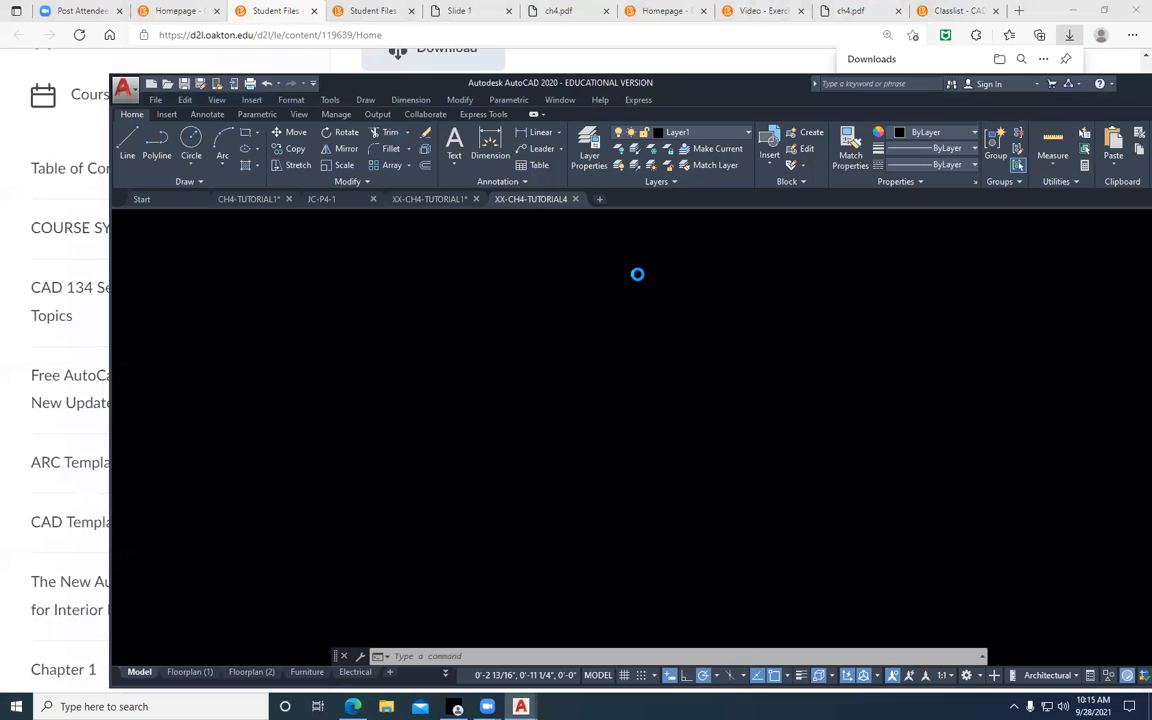
left_click(655, 386)
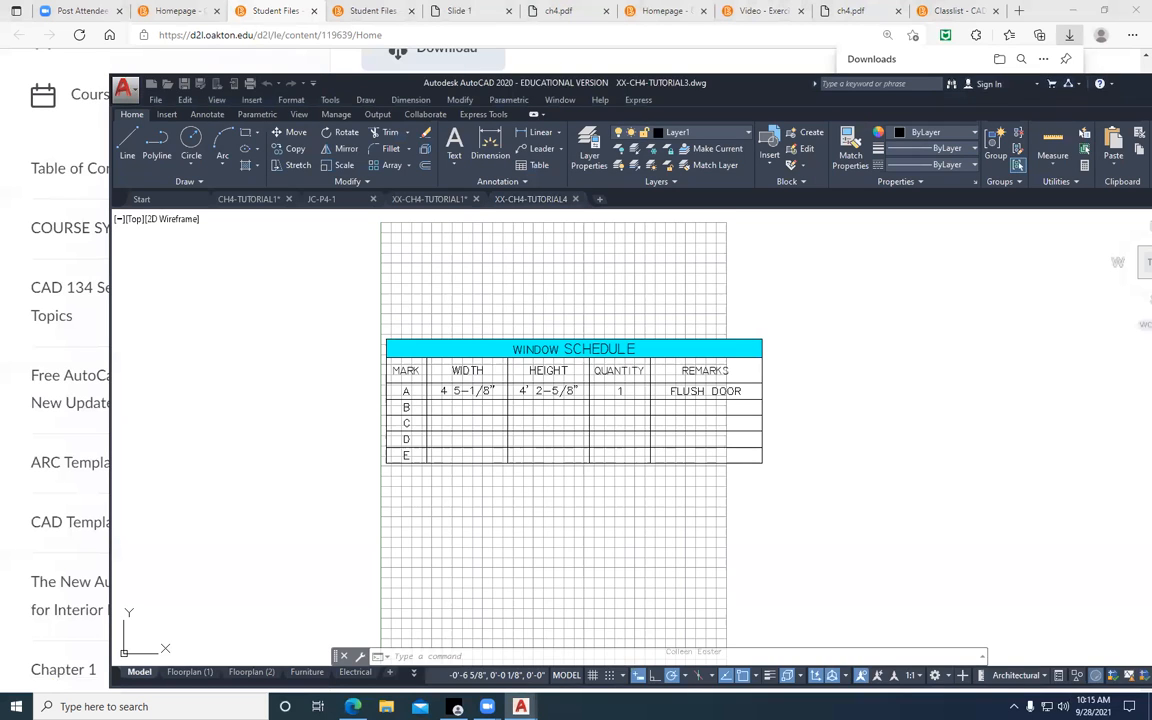
left_click(514, 366)
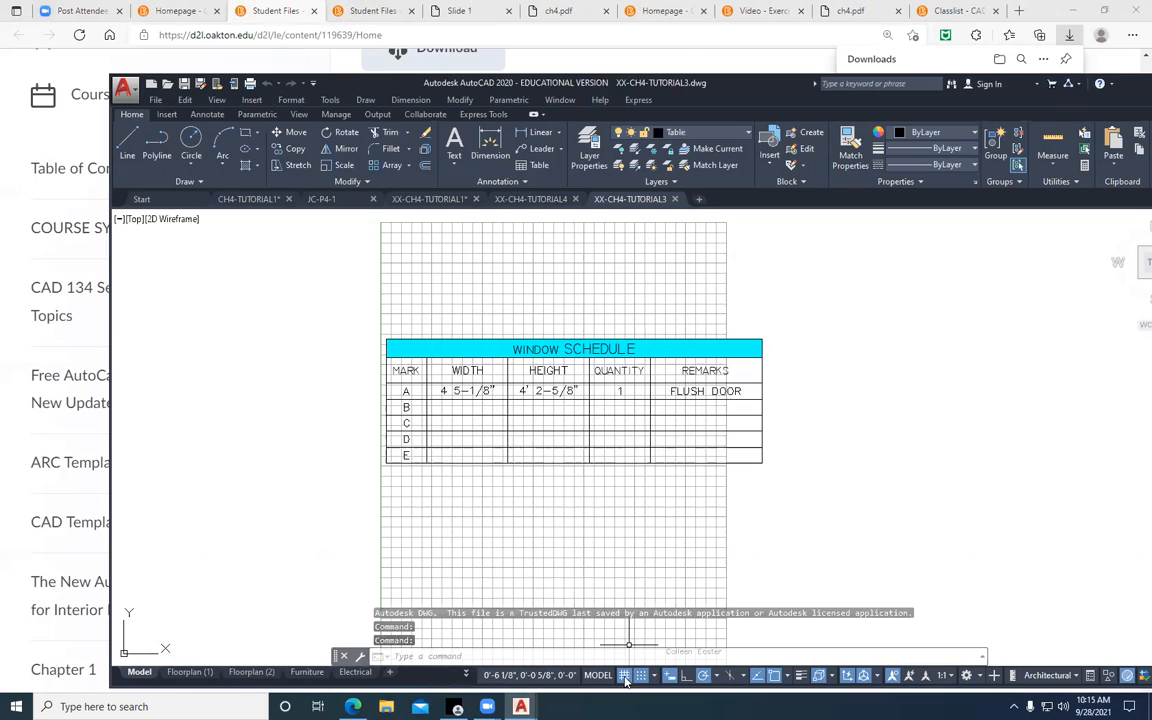
Turn off the grid display behind the window schedule
key("F7")
scroll(426, 464, "up", 2)
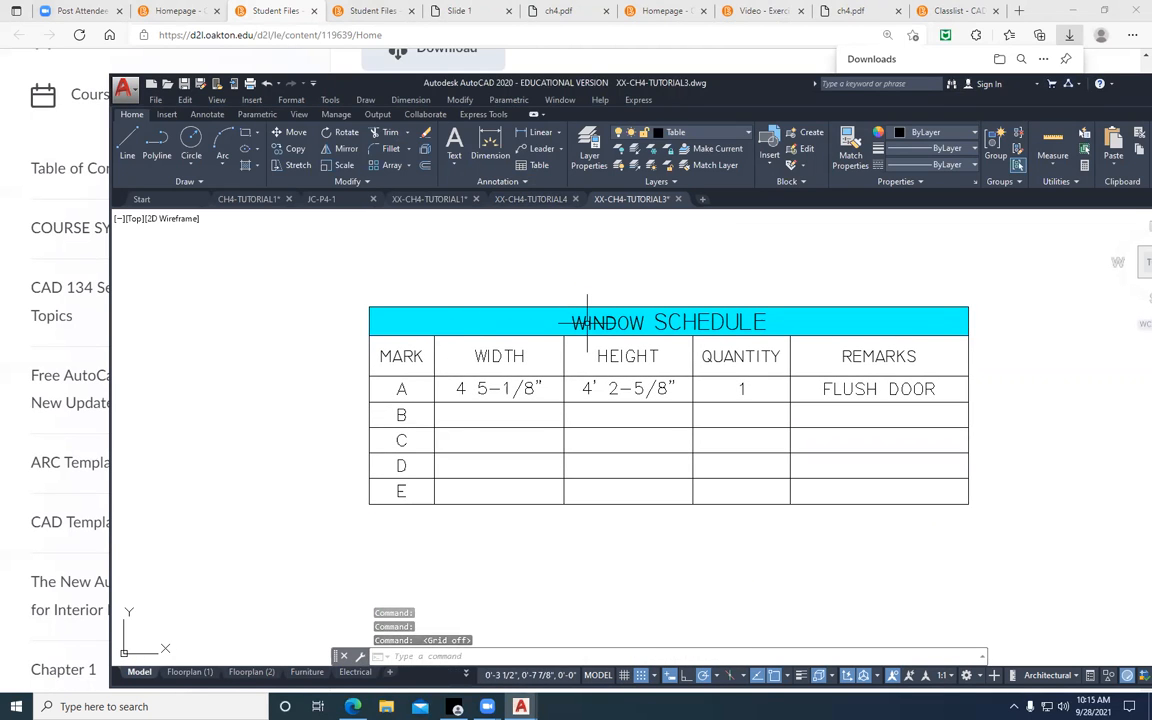
left_click(371, 346)
key("Escape")
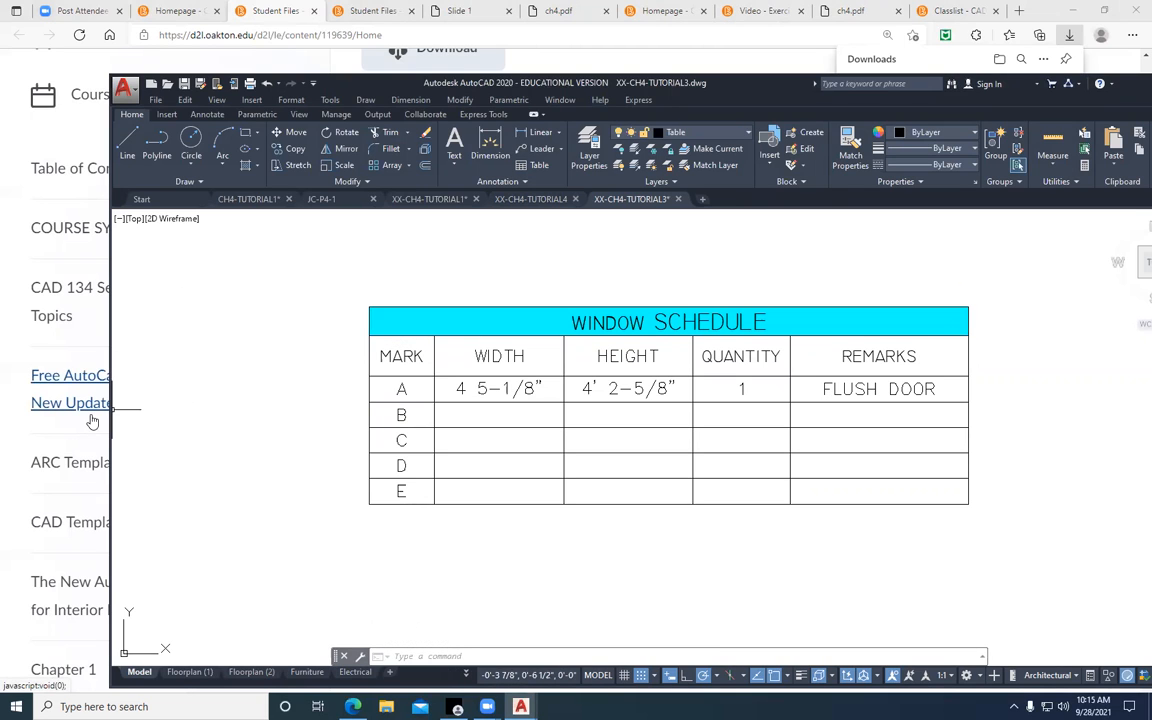
left_click(295, 150)
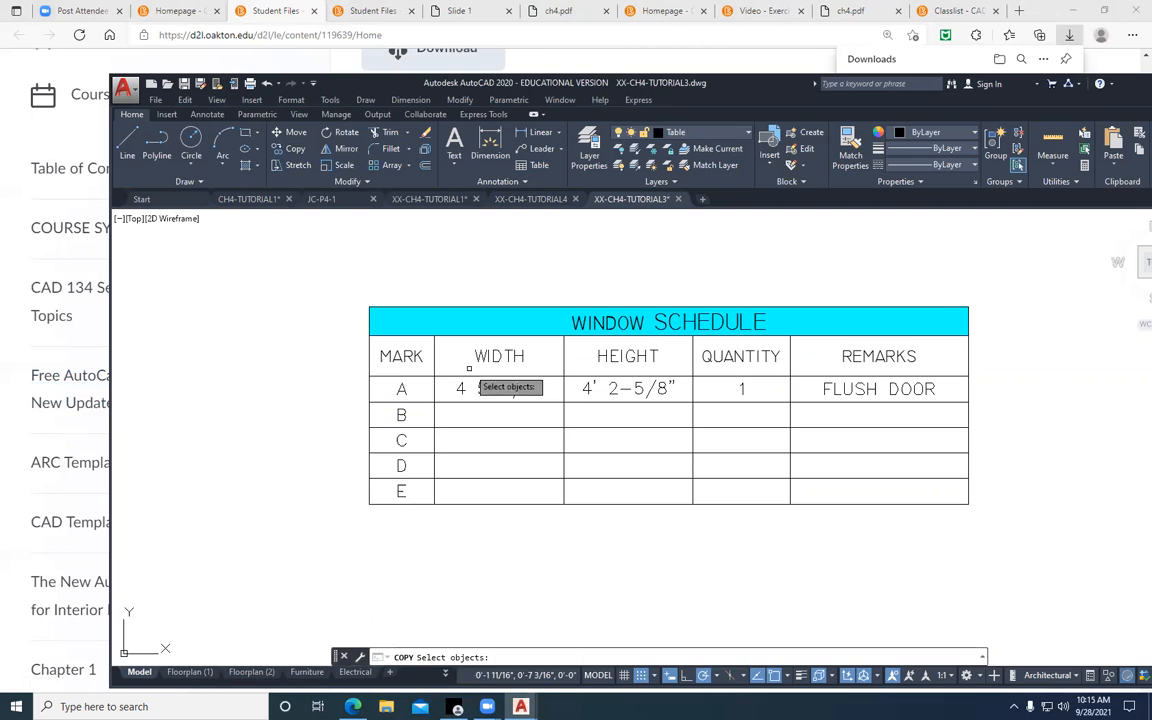
left_click(498, 392)
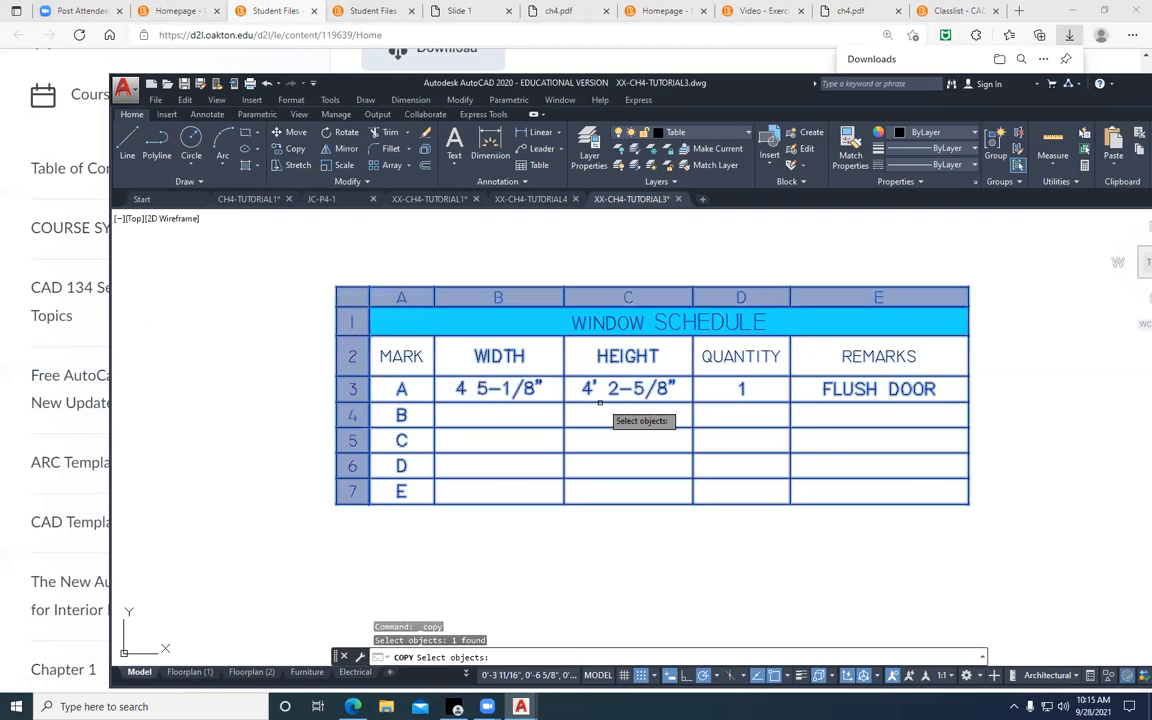
key("Escape")
left_click(518, 396)
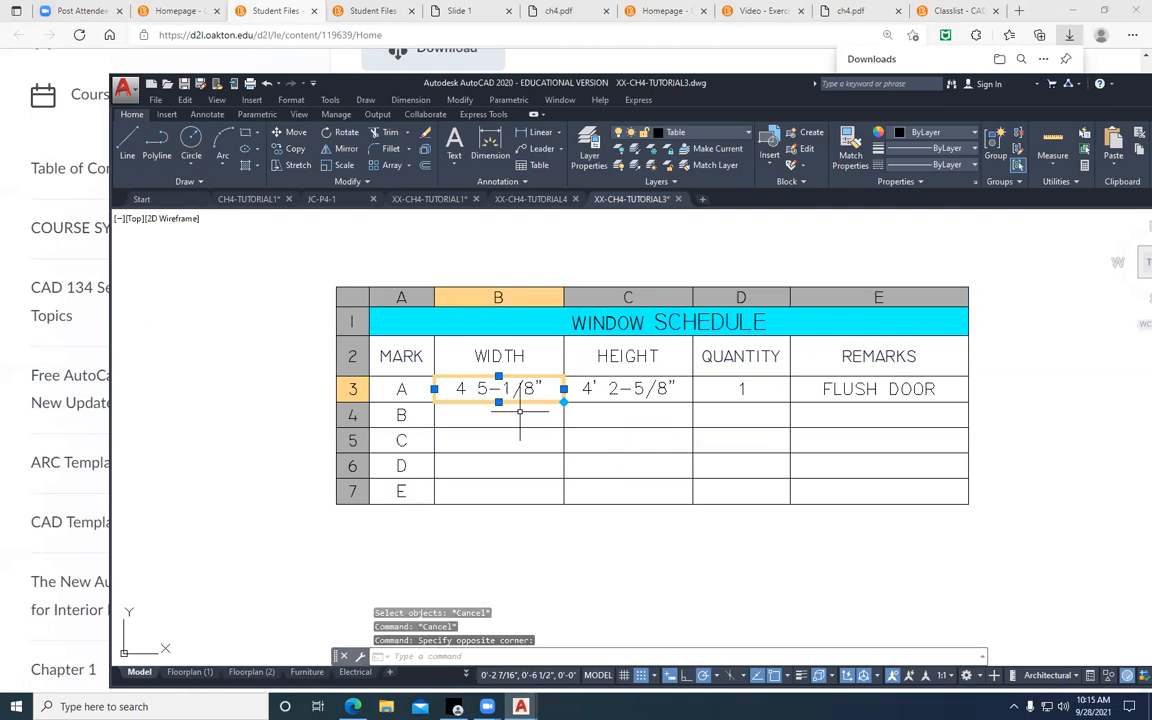
key("Escape")
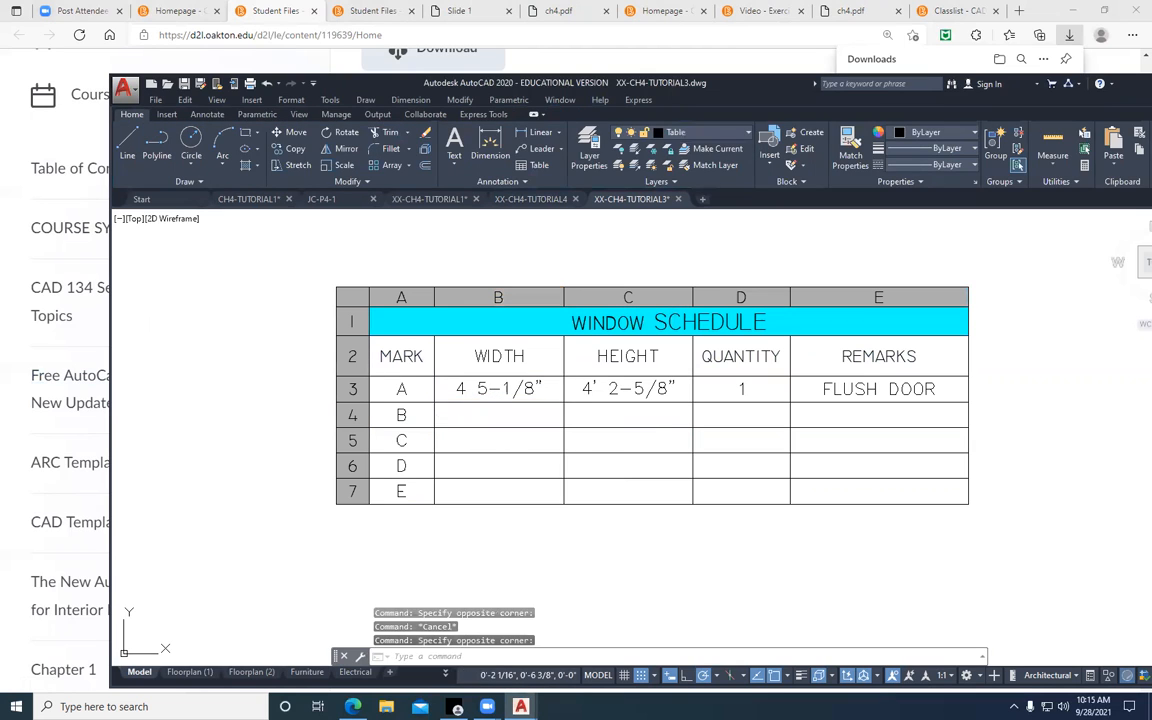
Enter 6 3-1/8 in the WIDTH cell for mark B of the window schedule
double_click(468, 415)
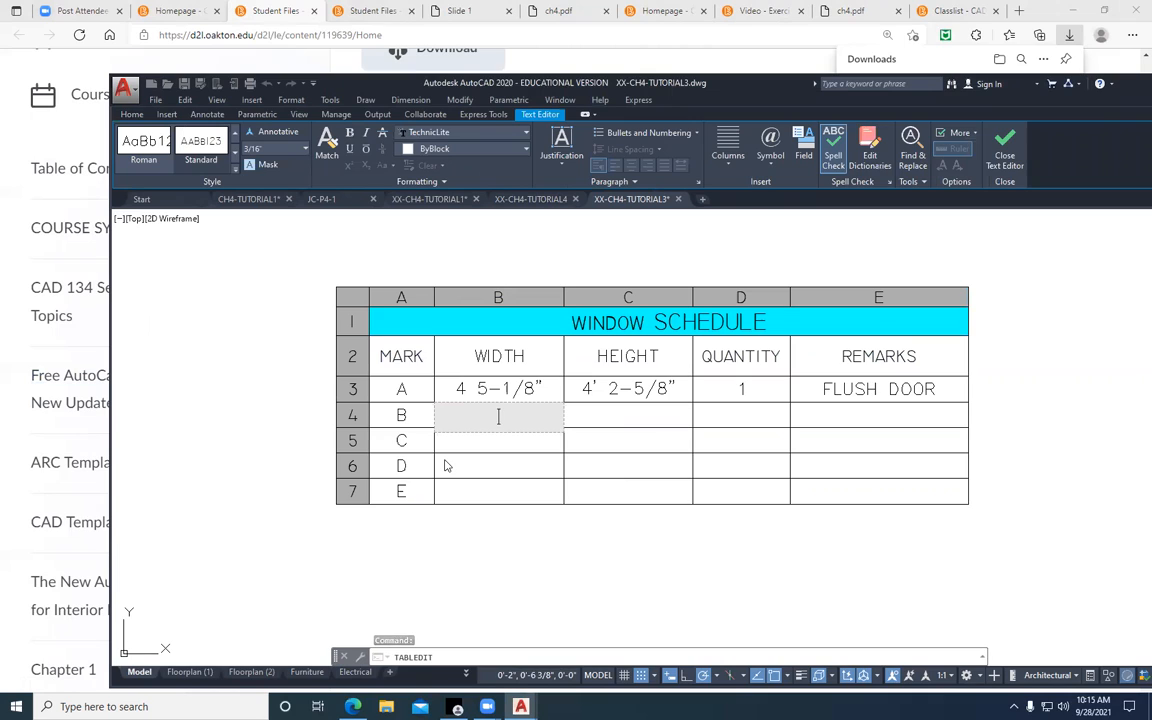
type("6 3-1/8")
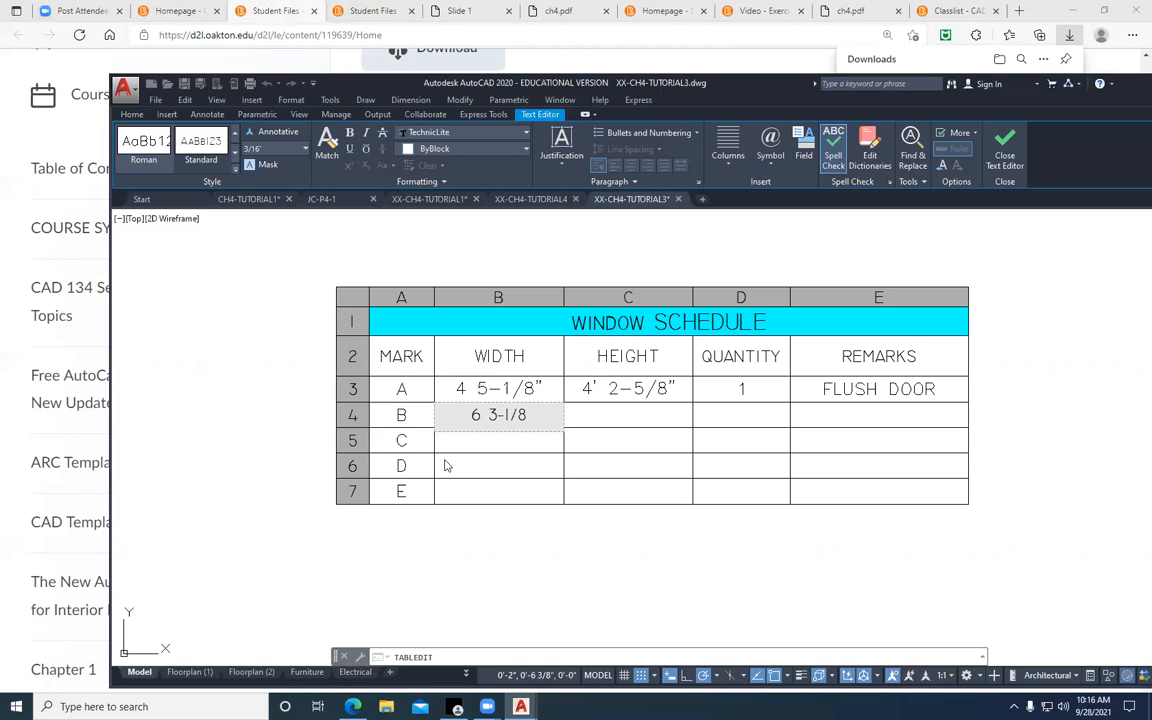
key("Tab")
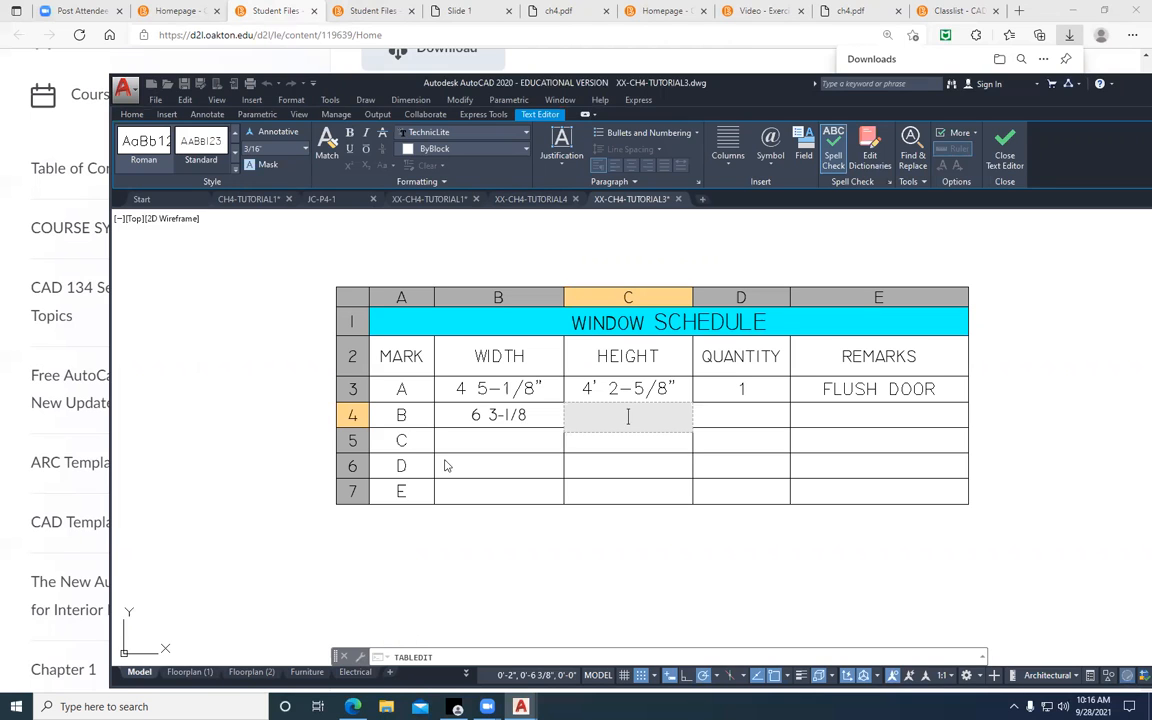
Add an inch mark to the end of mark B's width value and close the text editor
left_click(489, 415)
left_click(515, 411)
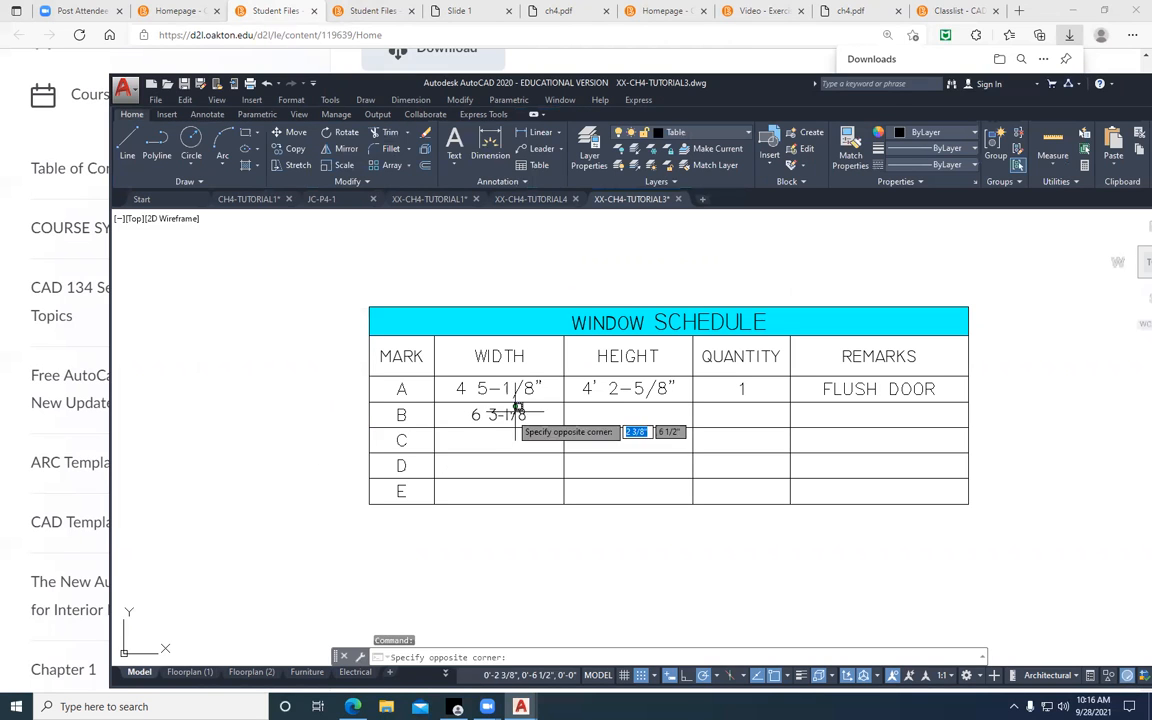
double_click(515, 411)
left_click(532, 421)
type("\"")
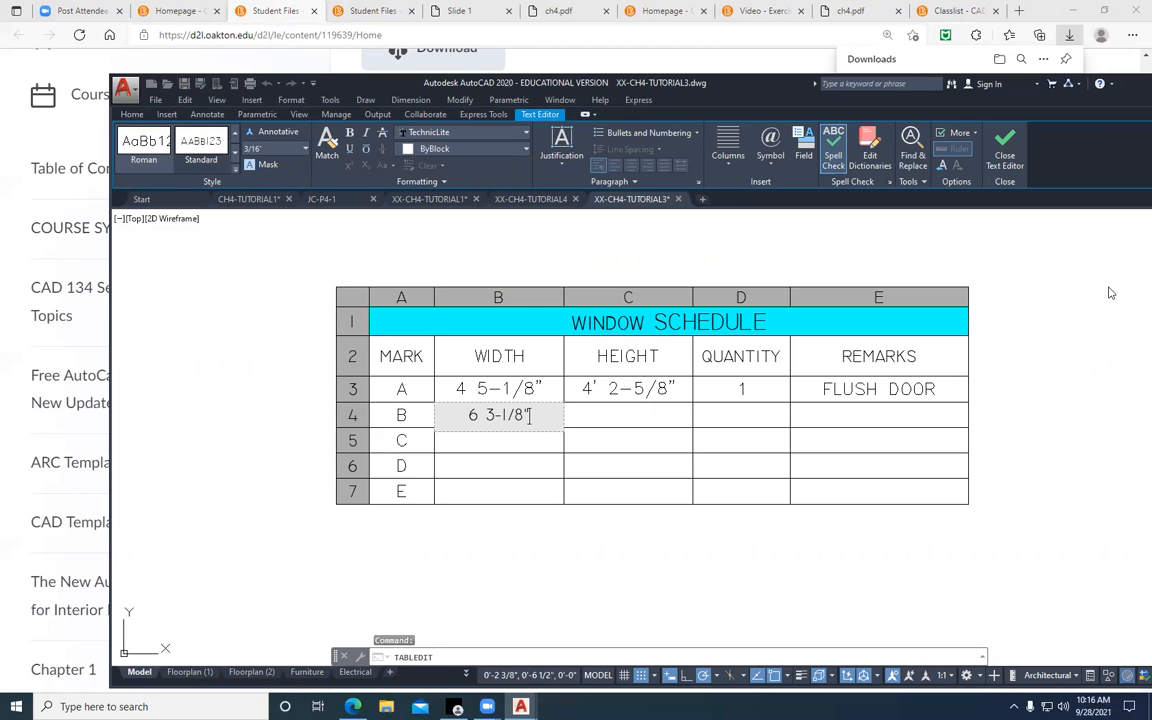
left_click(1011, 158)
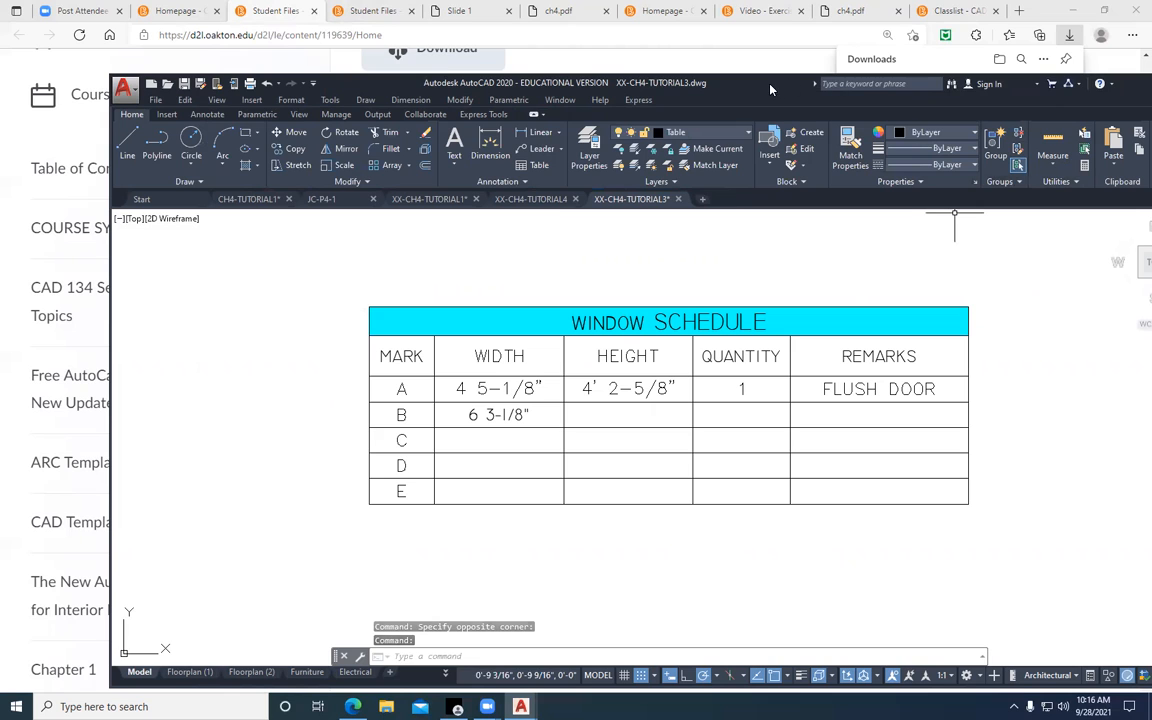
Switch to the chapter slides in the browser and review the TABLE command, table editing and window schedule slides, ending back at the title slide
left_click_drag(770, 90, 698, 77)
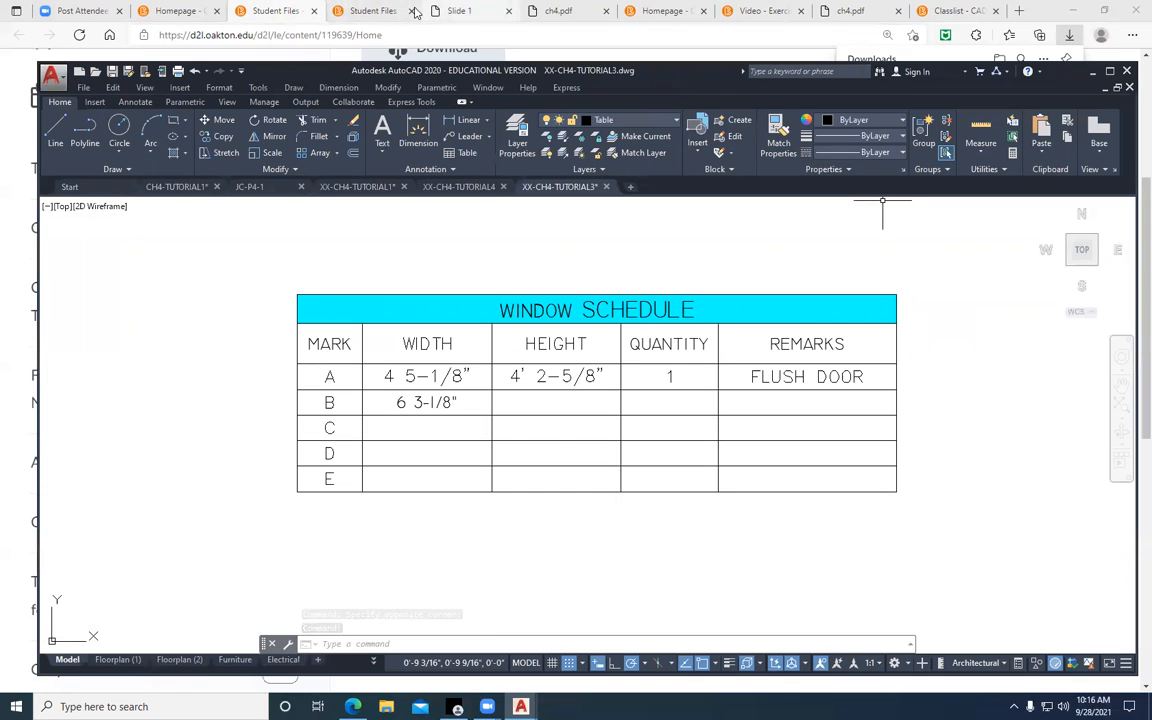
left_click(452, 11)
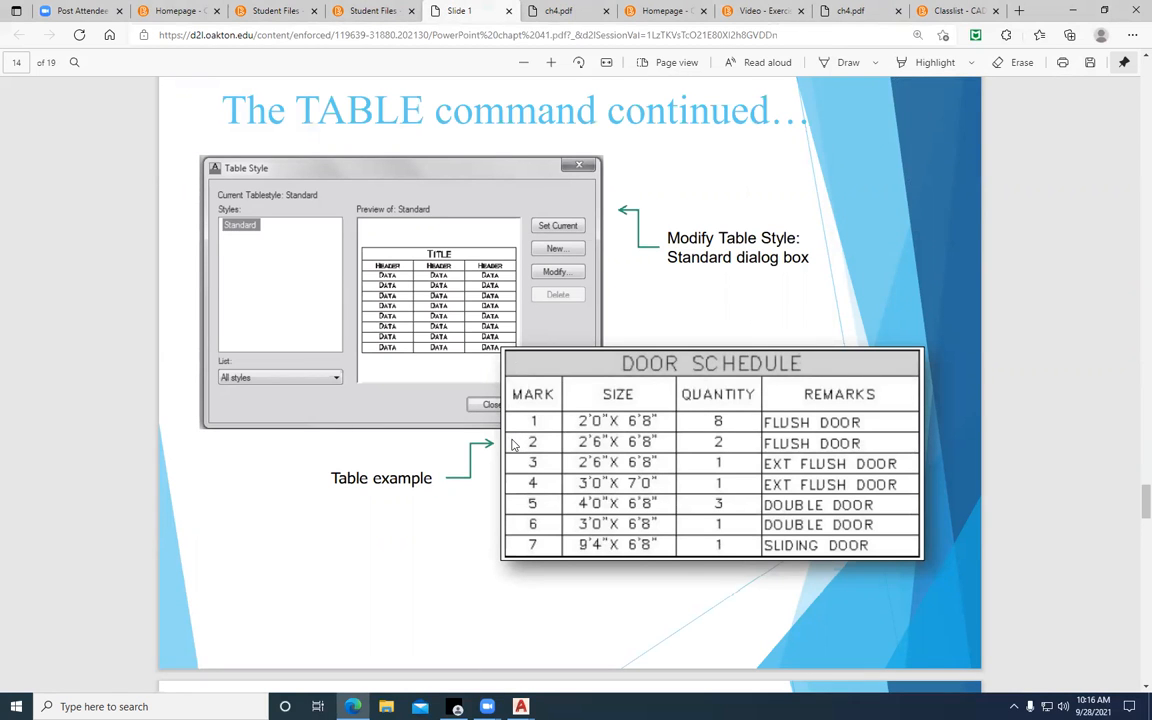
scroll(558, 430, "down", 6)
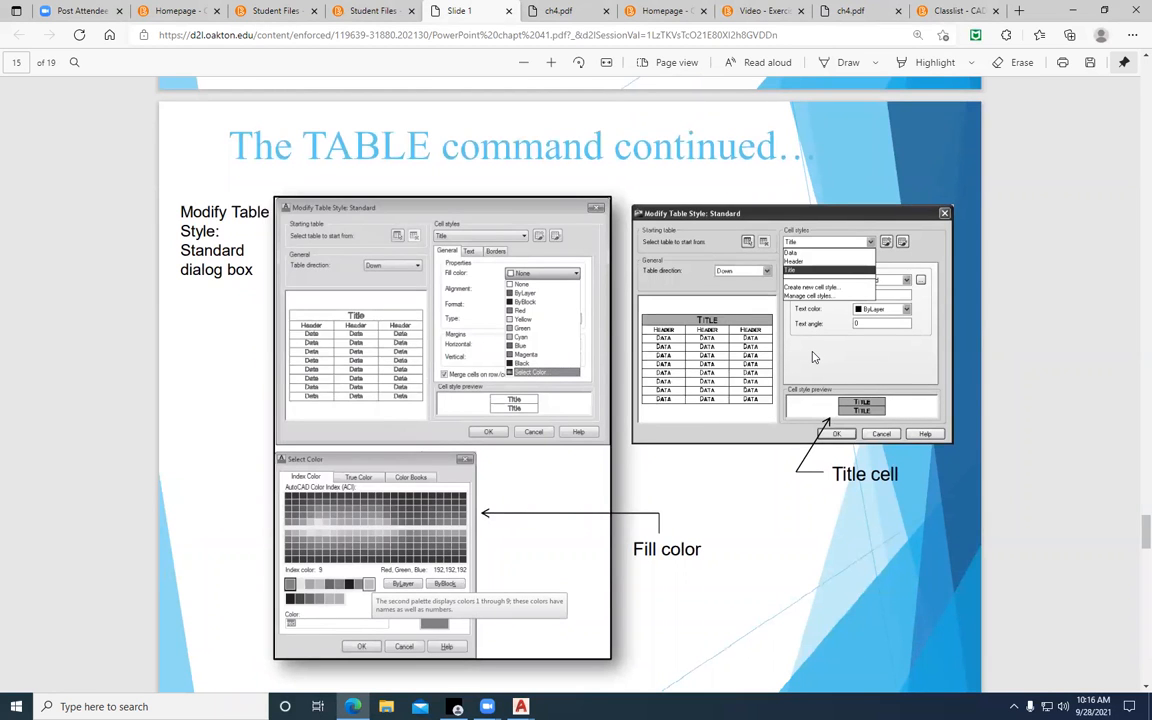
scroll(811, 358, "down", 3)
scroll(790, 352, "up", 1)
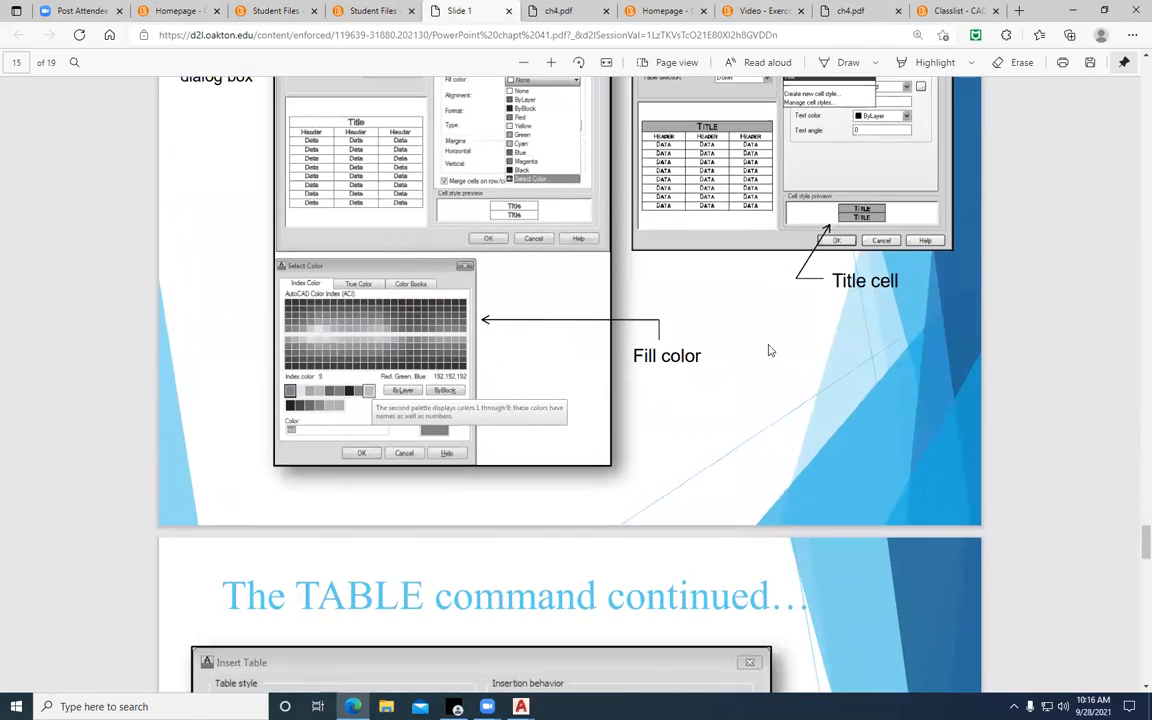
scroll(542, 357, "down", 6)
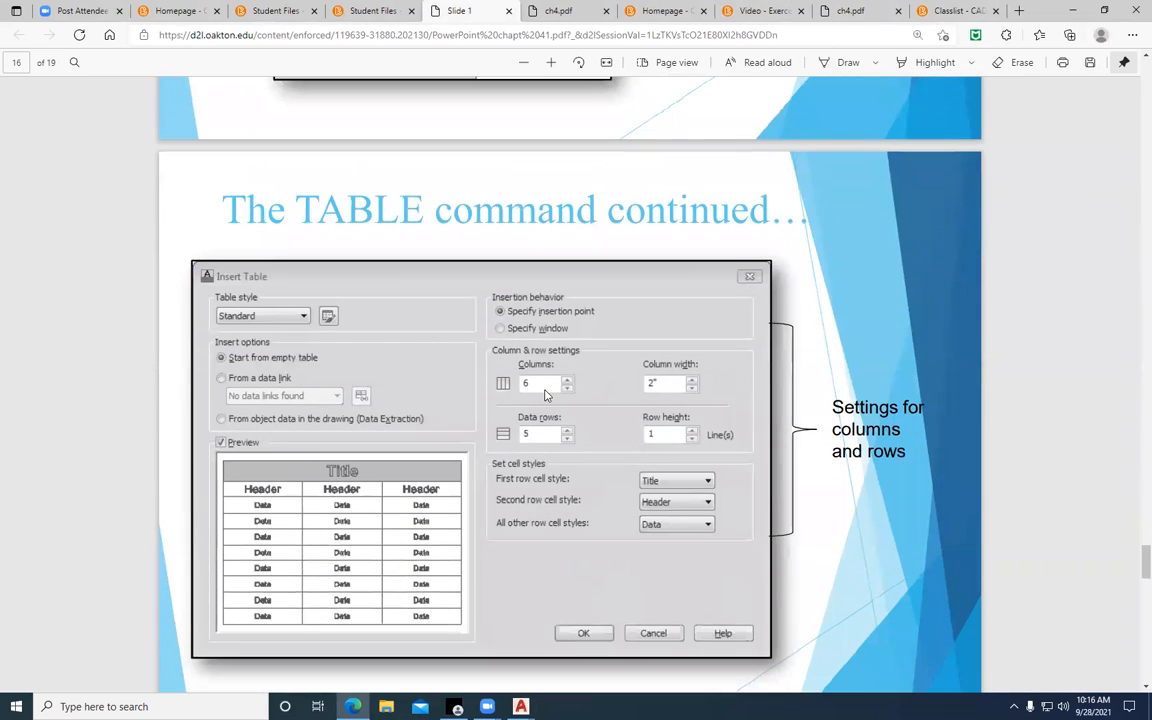
scroll(577, 458, "down", 10)
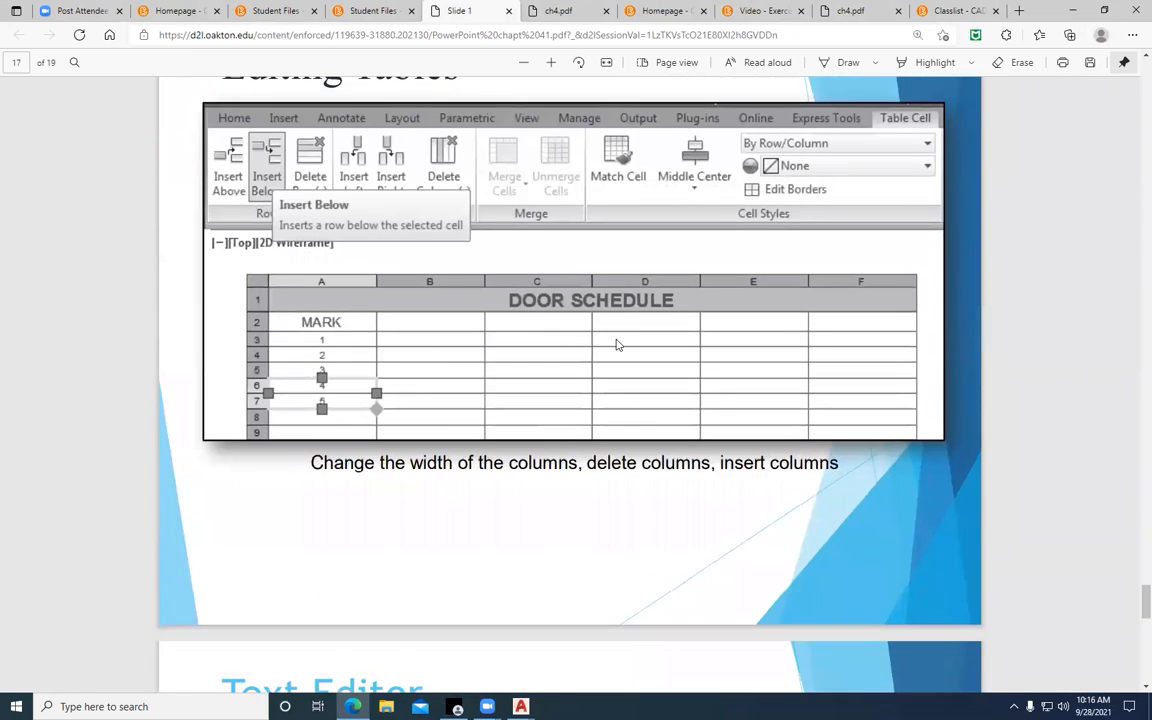
scroll(615, 350, "down", 17)
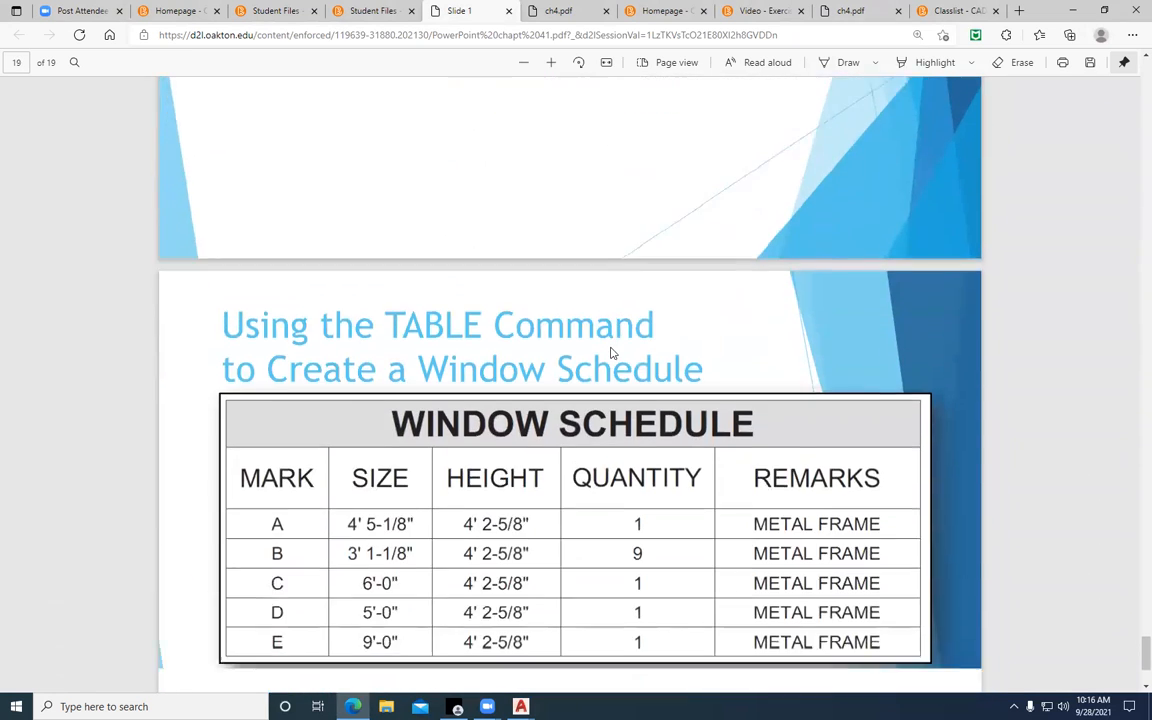
scroll(613, 352, "down", 3)
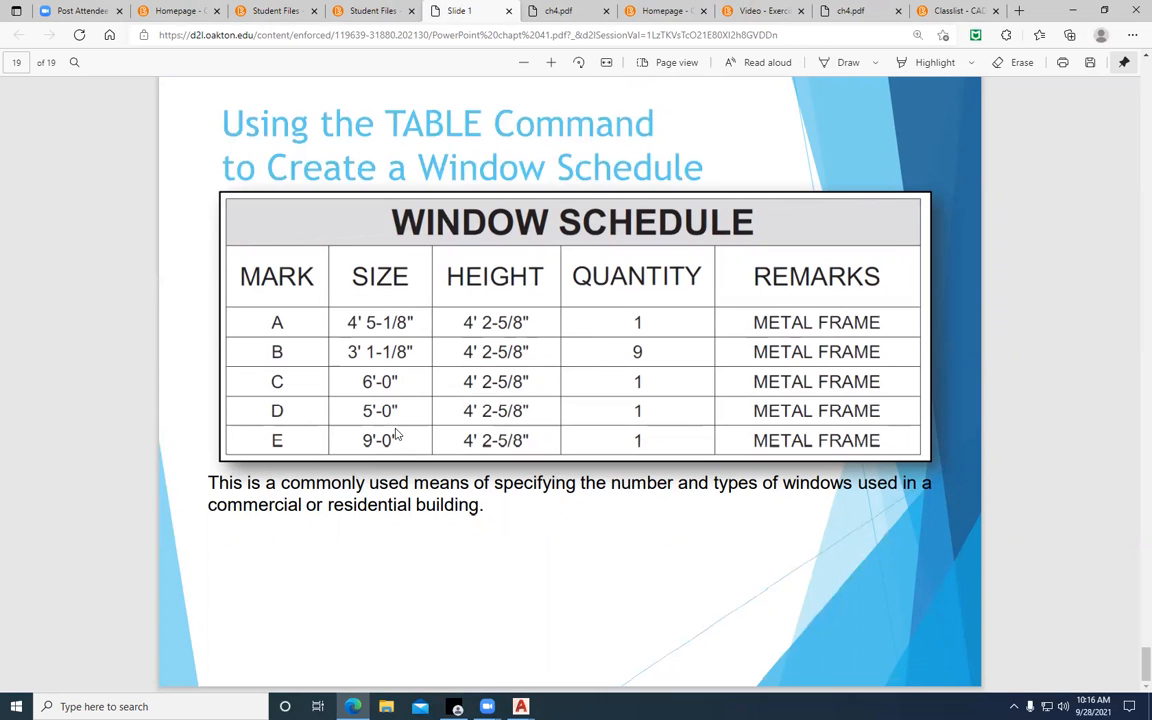
scroll(977, 607, "up", 10)
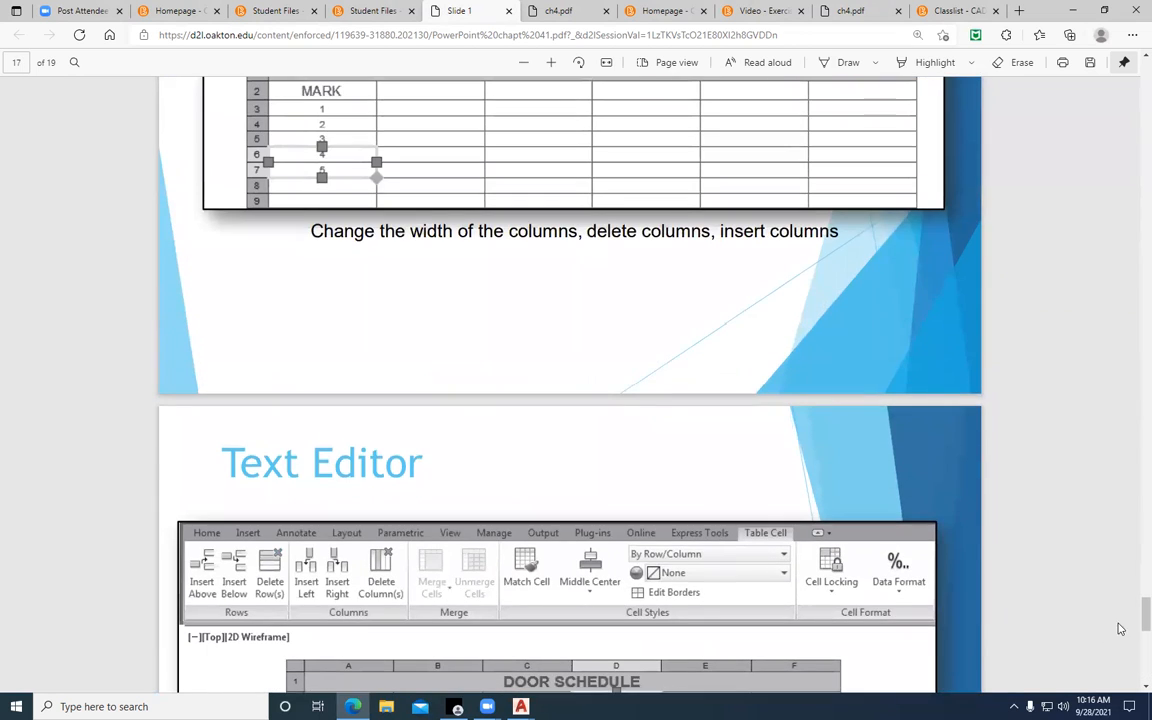
left_click_drag(1146, 612, 1146, 85)
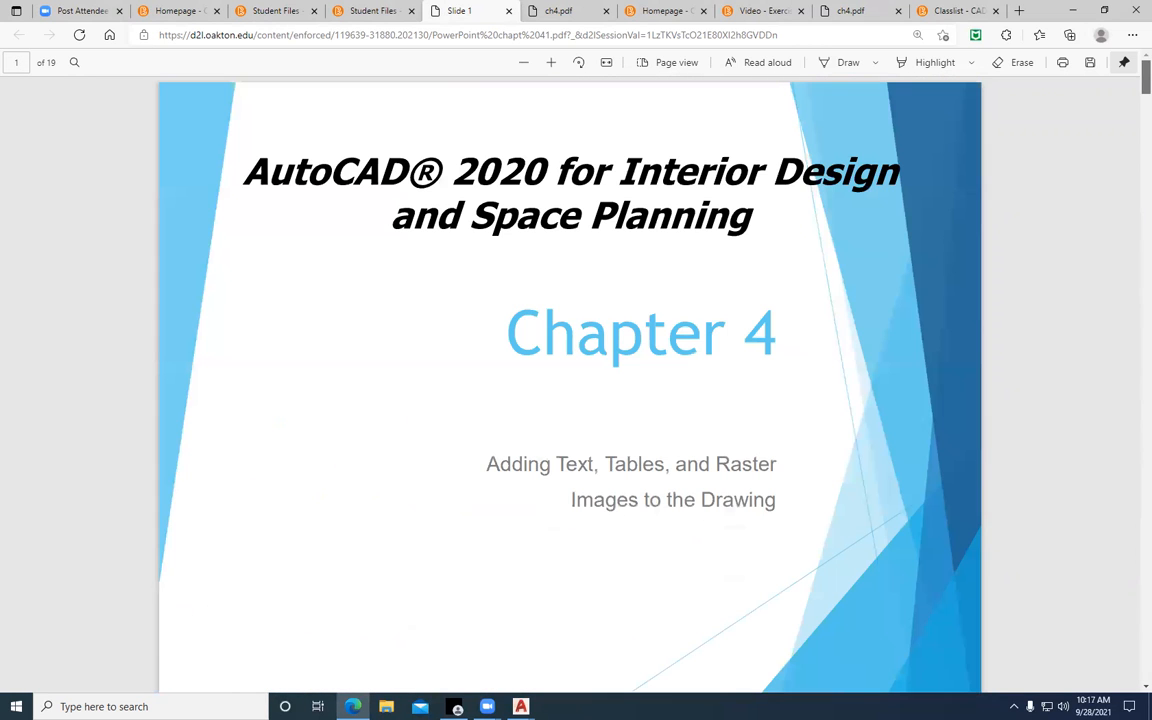
Open the "AutoCAD for Interior Design & Space Planning- 4" document from the course homepage, enlarge it and examine Figure 4-1 of Exercise 4-1
left_click(153, 12)
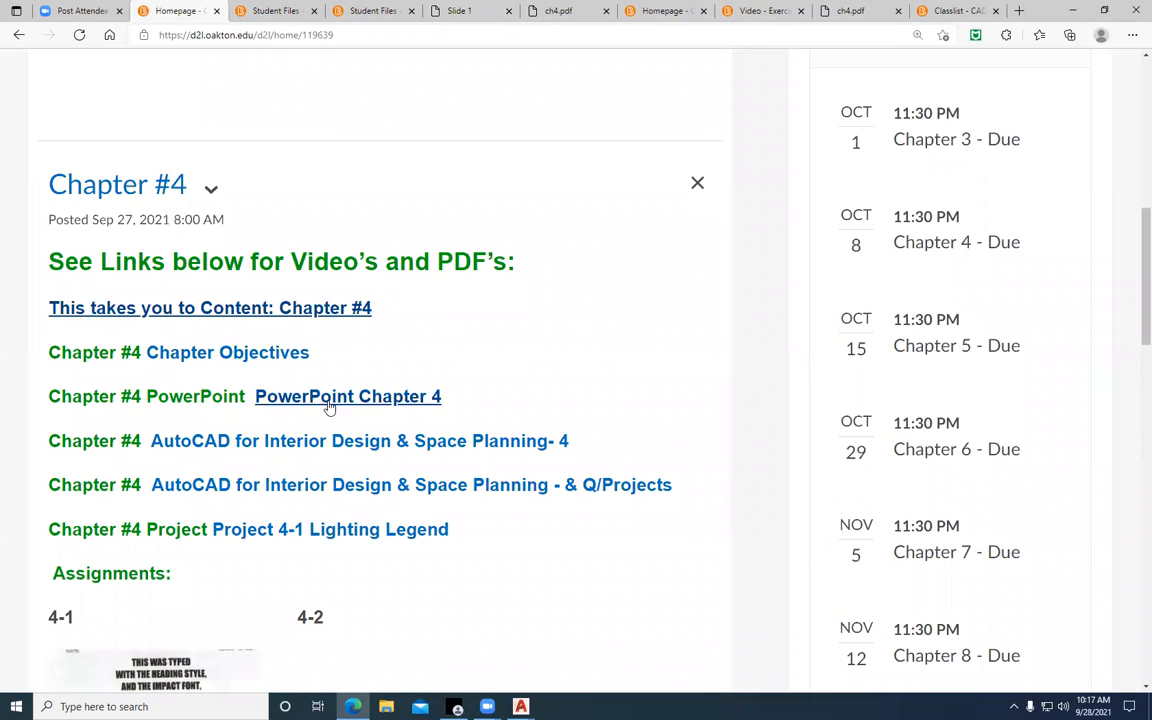
left_click(257, 450)
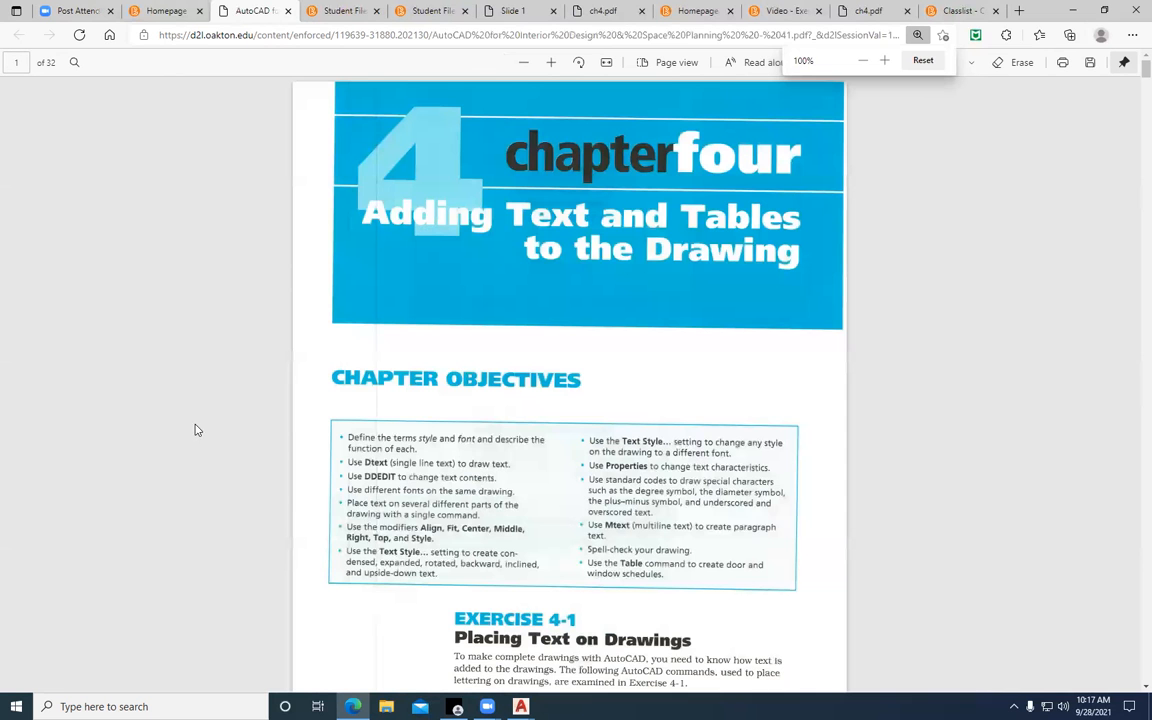
left_click(551, 63)
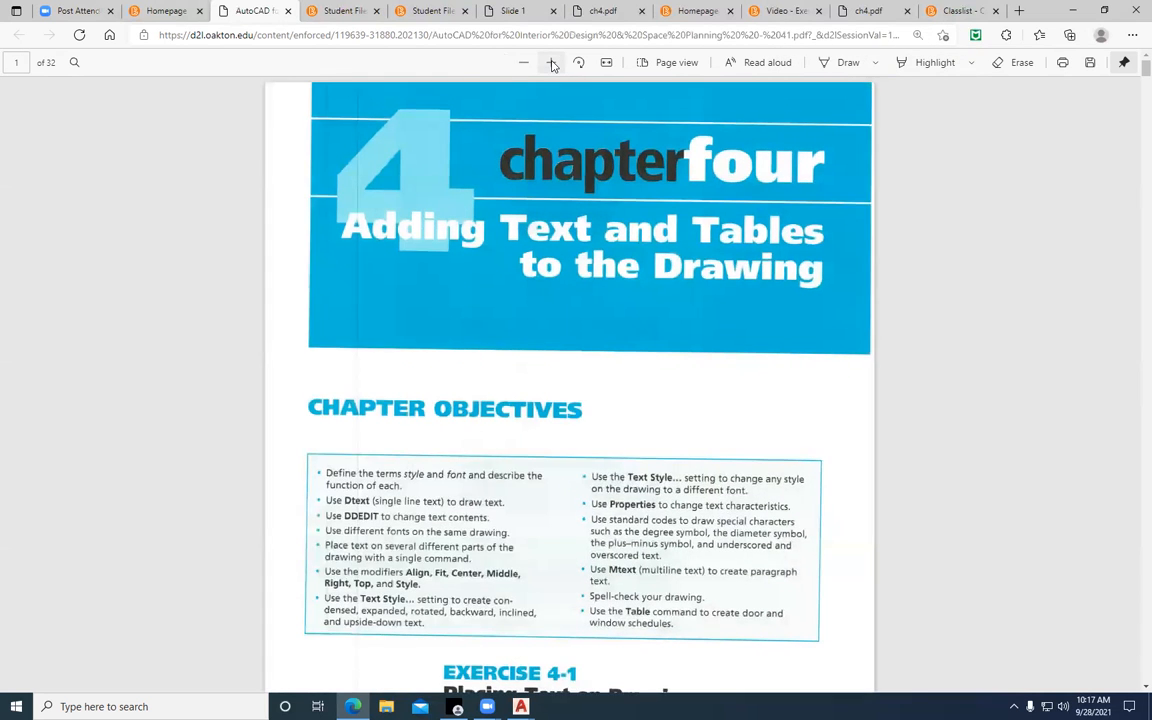
left_click(551, 63)
scroll(740, 409, "down", 8)
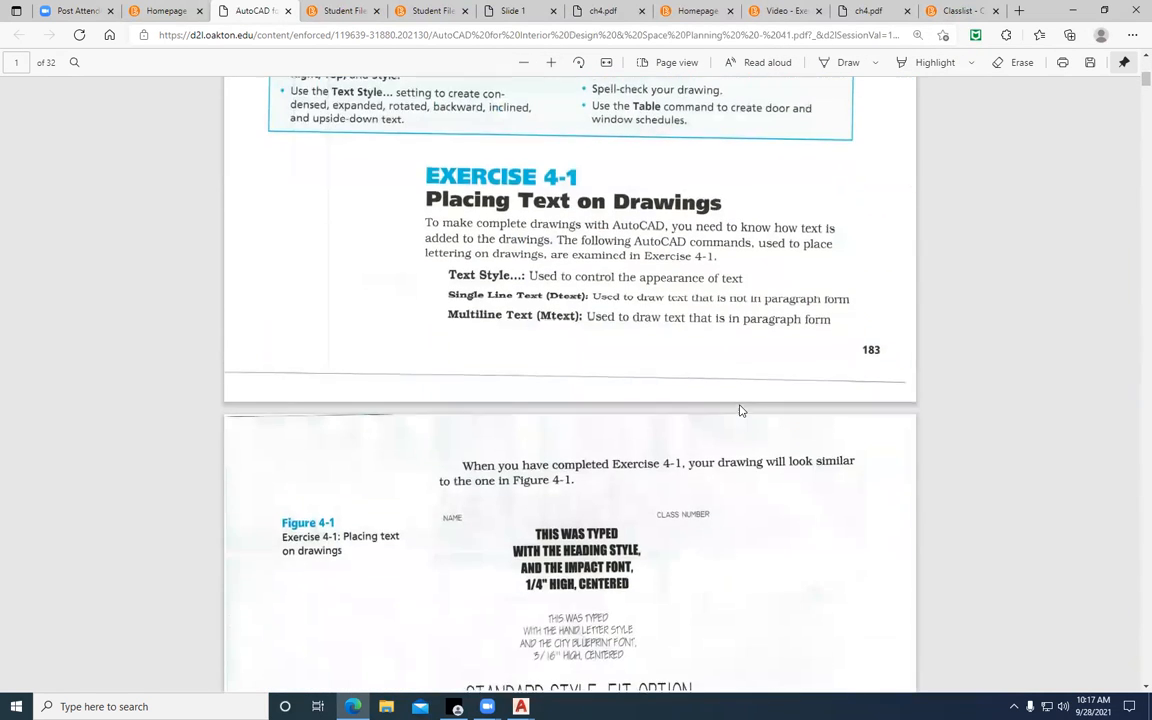
scroll(740, 411, "down", 1)
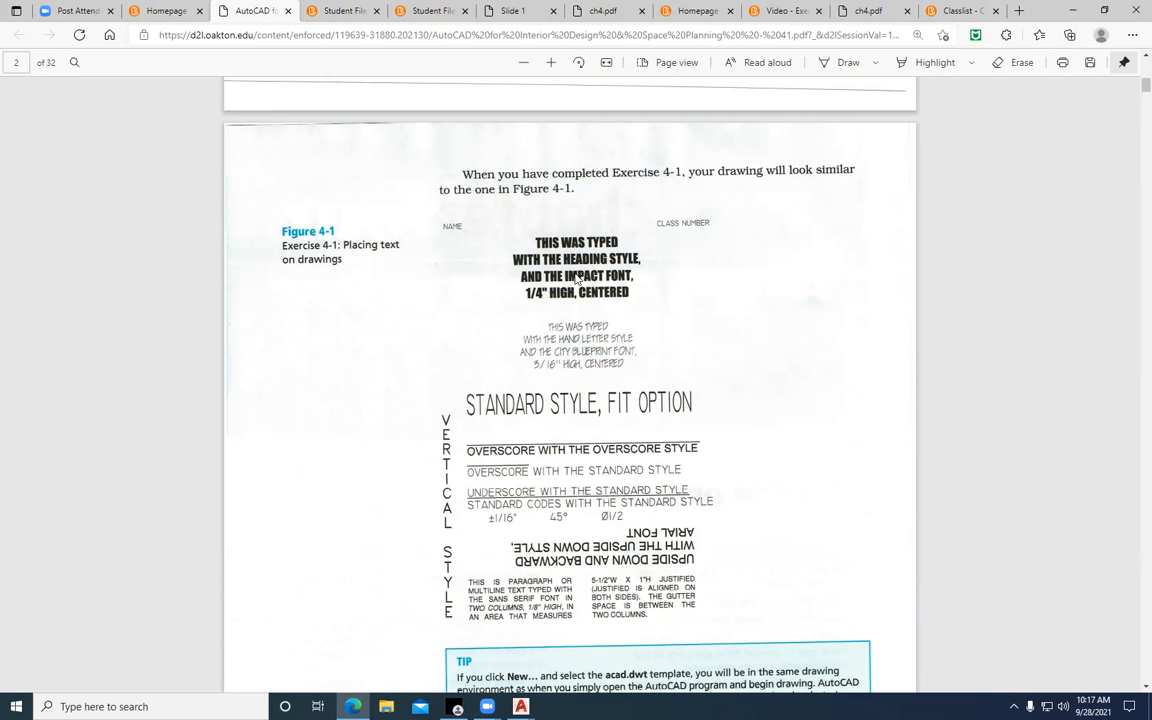
Read the Step 1 drawing settings of Exercise 4-1, then switch to the CH4-TUTORIAL1 drawing in AutoCAD
scroll(577, 279, "down", 5)
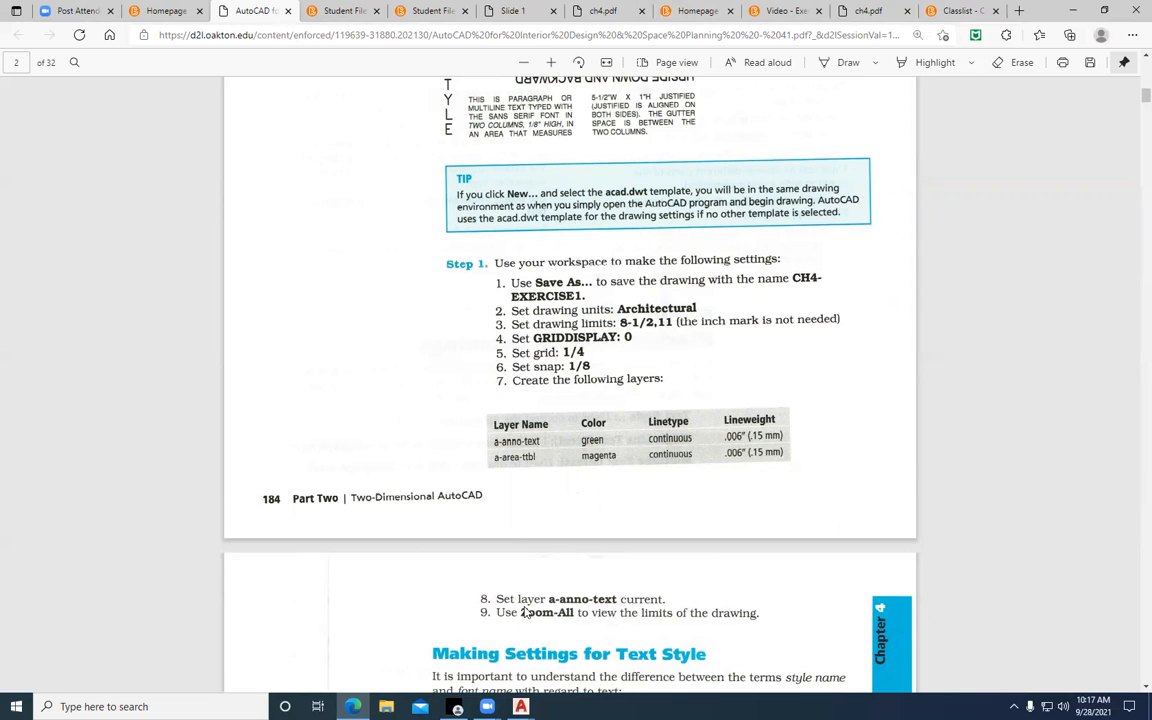
left_click(521, 706)
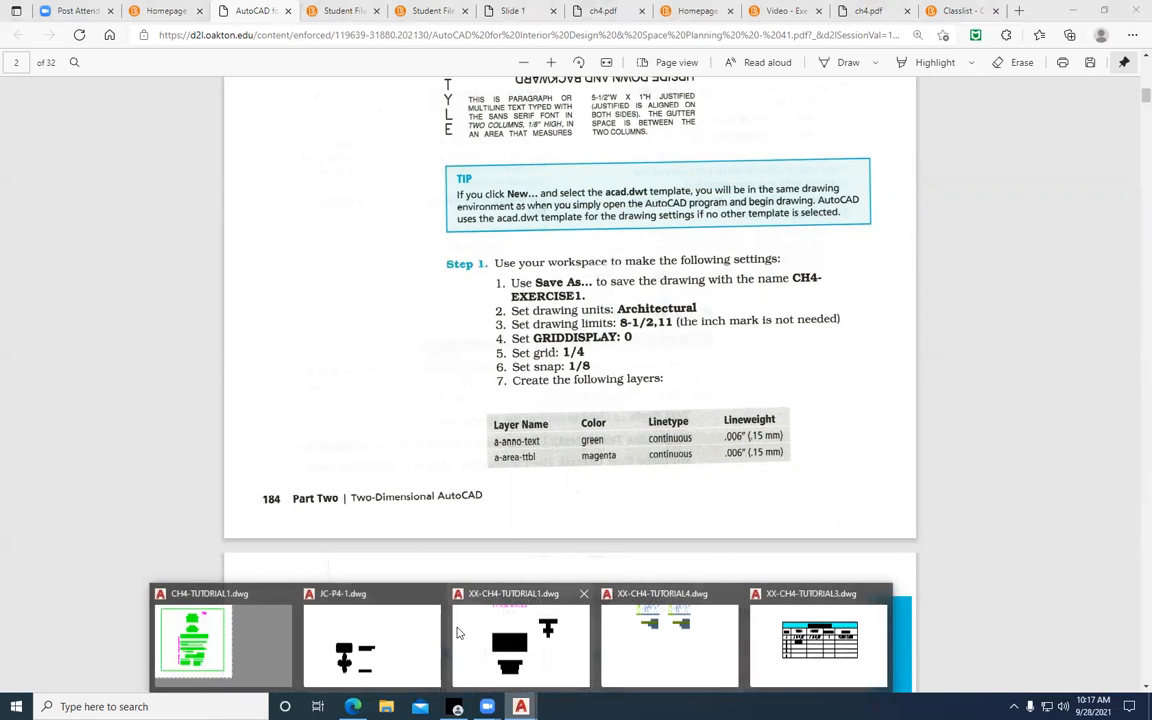
left_click(180, 645)
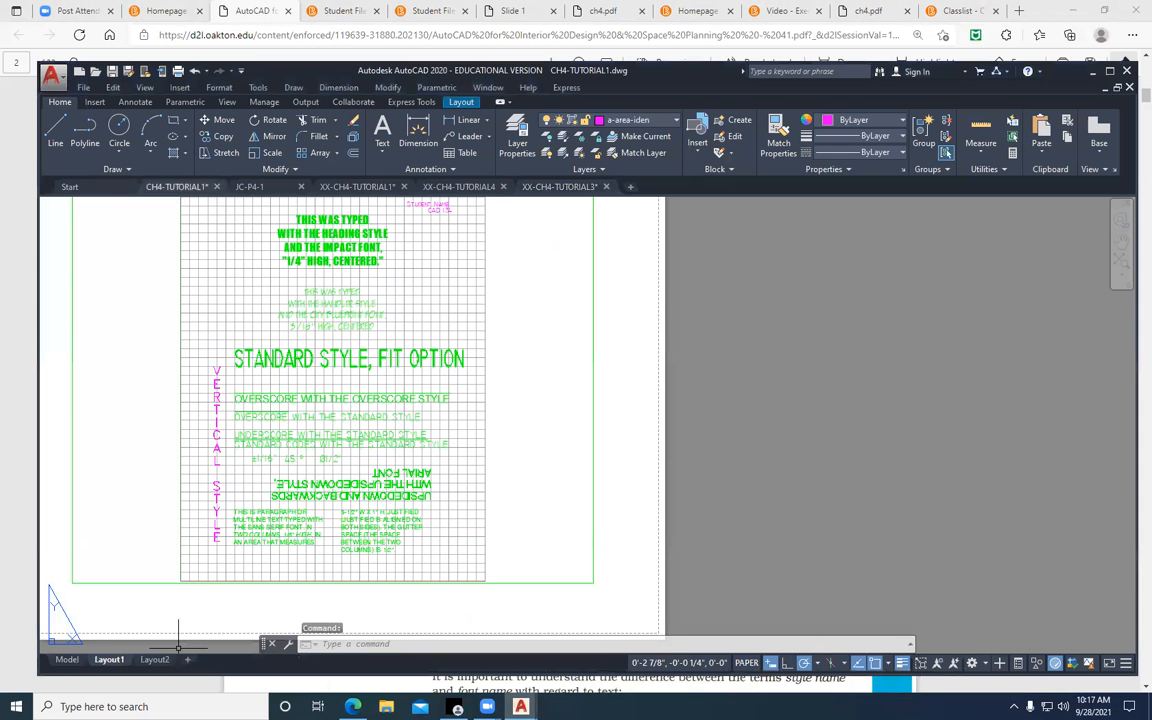
Download XX-CH4-TUTORIAL1.dwg from the Chapter 4 student files on the course homepage and open it in AutoCAD, ignoring unresolved references
left_click(157, 11)
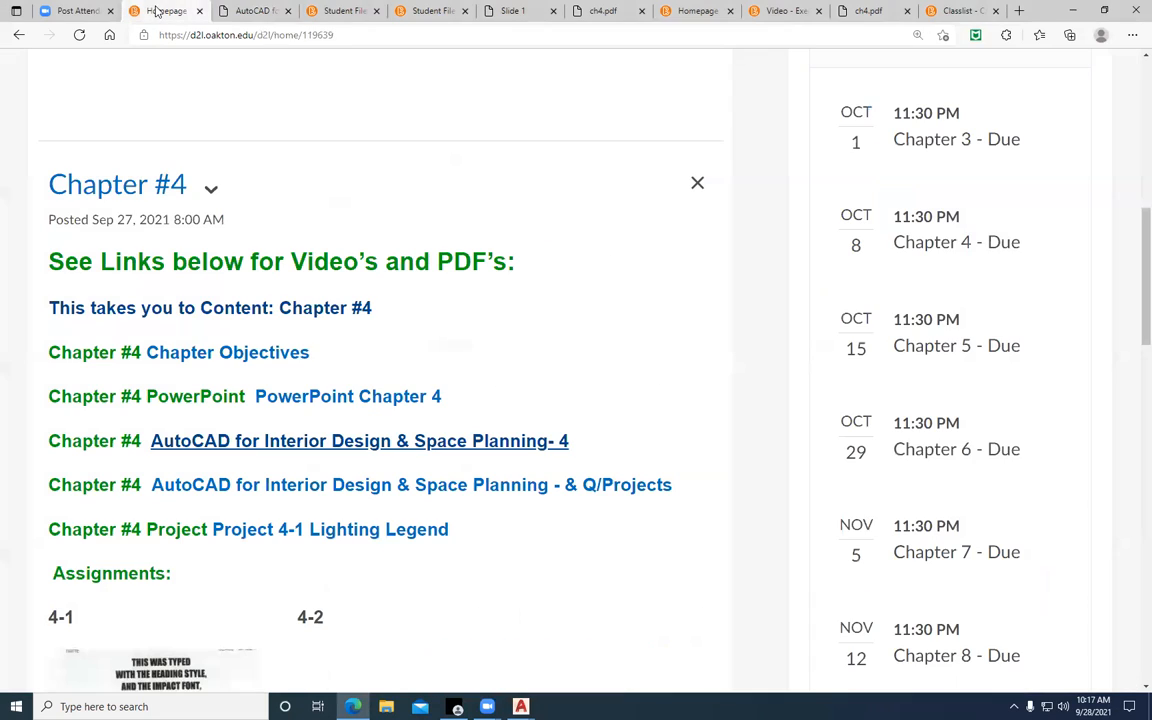
left_click(278, 311)
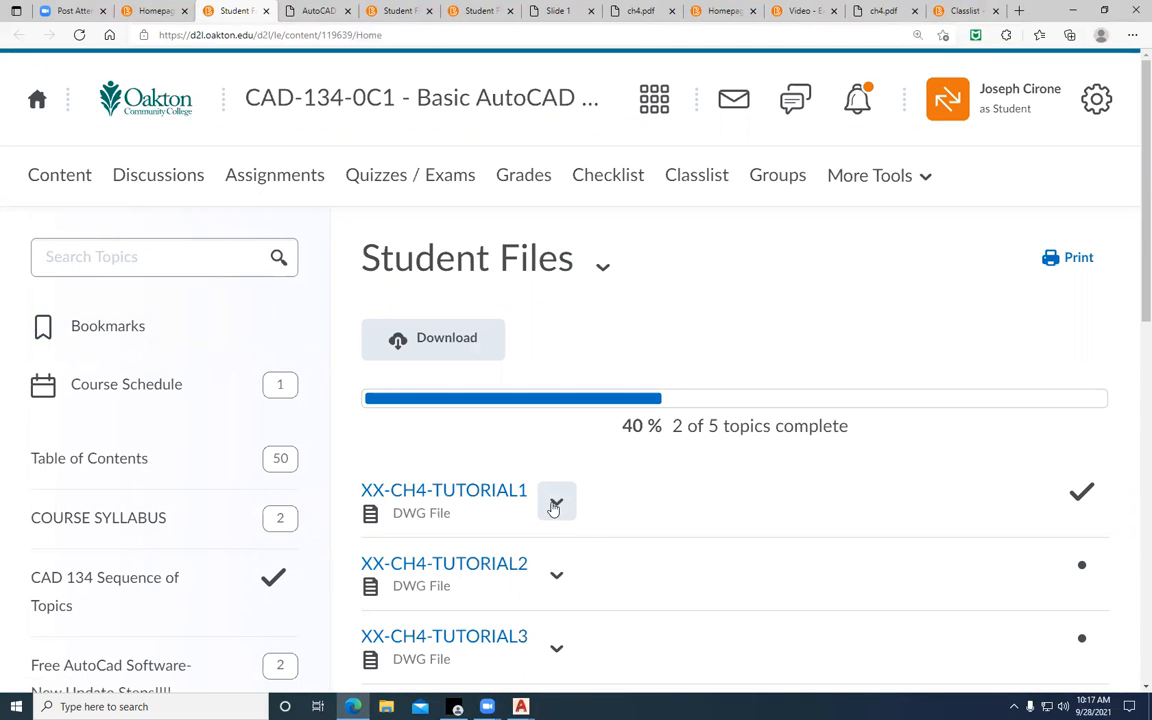
left_click(465, 492)
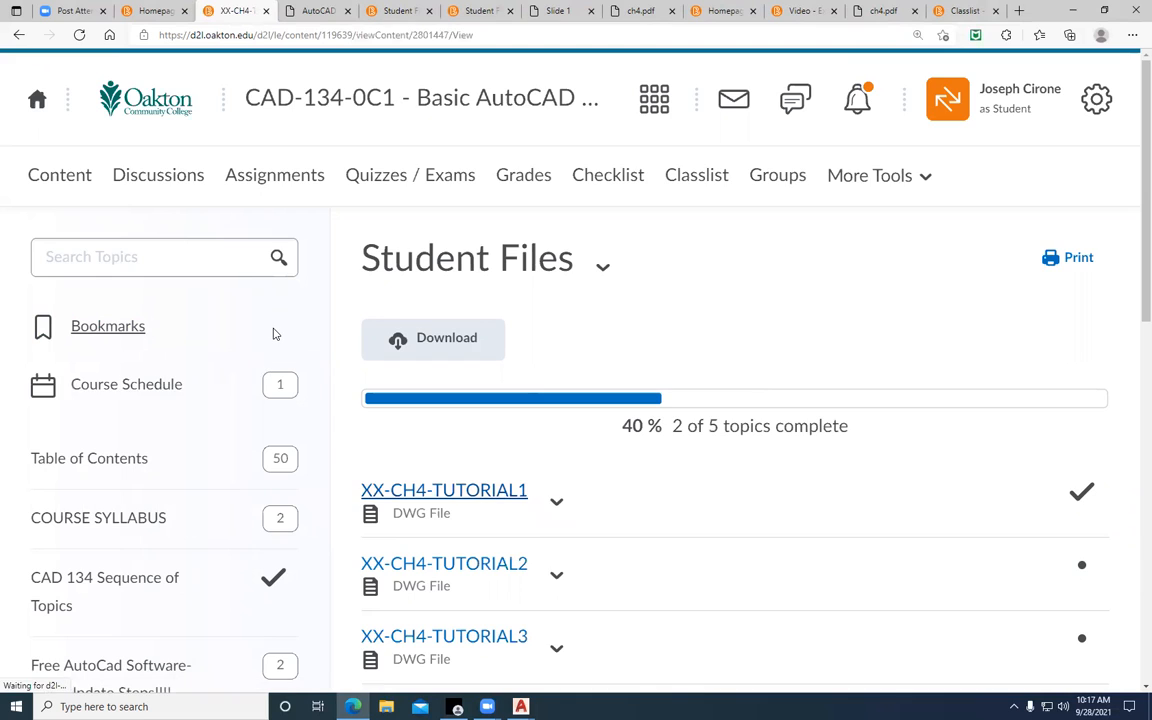
left_click(222, 470)
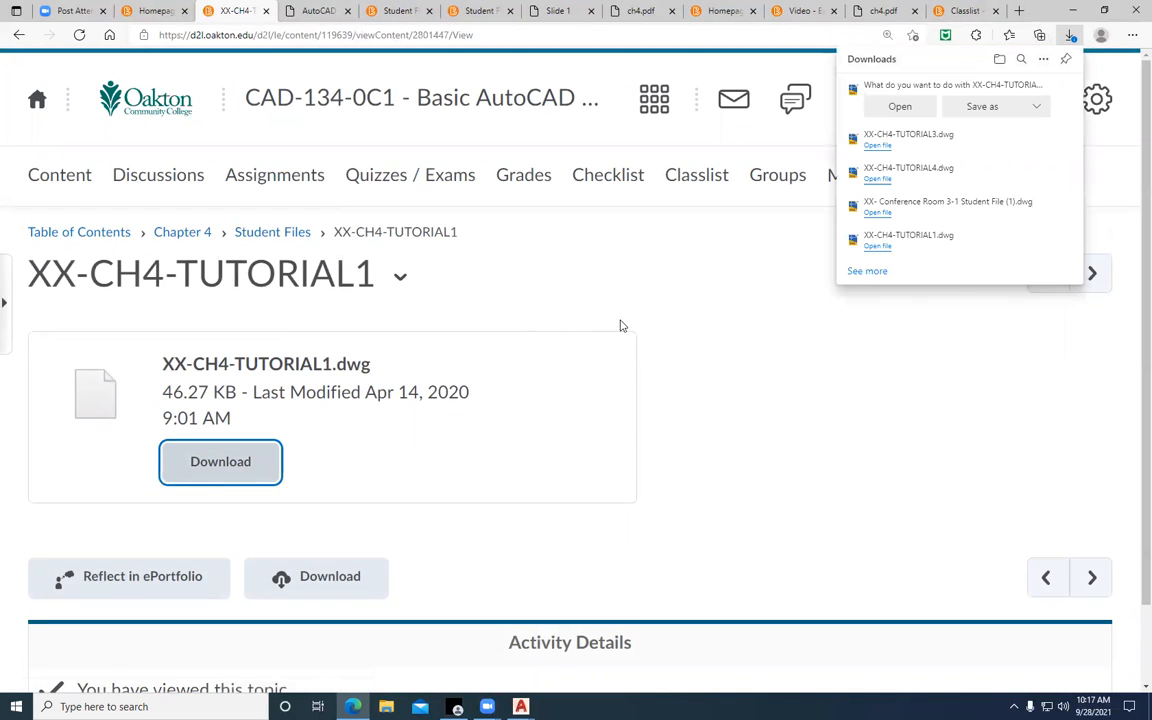
left_click(893, 108)
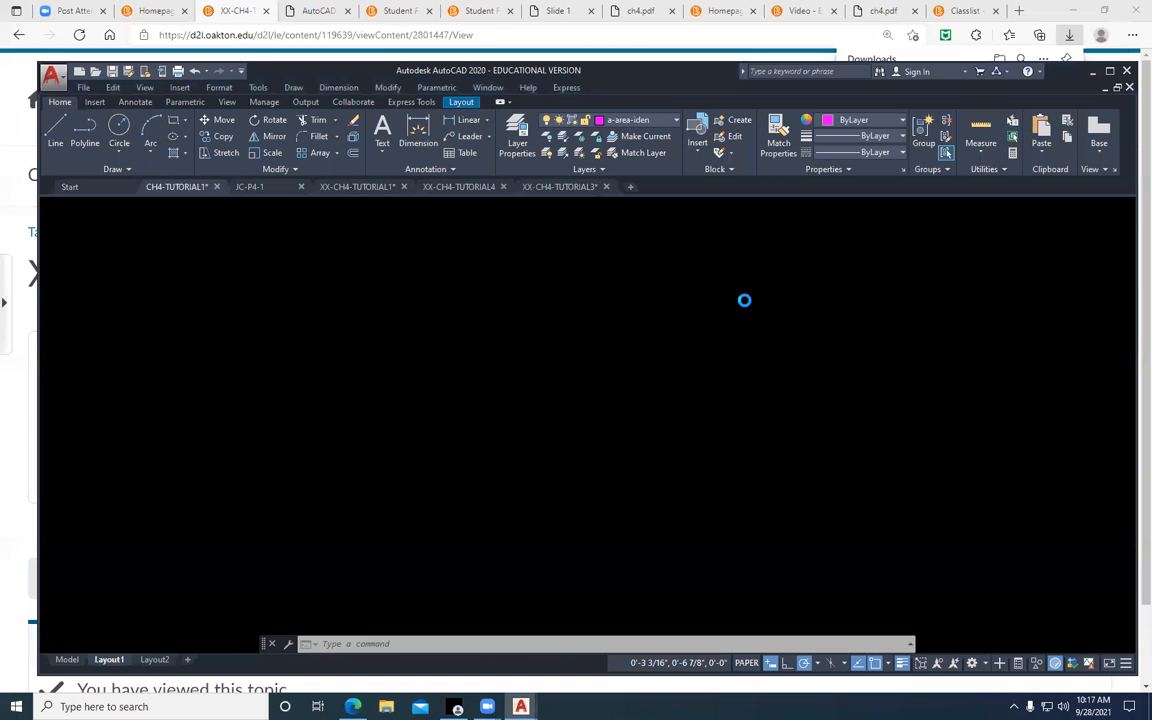
left_click(651, 386)
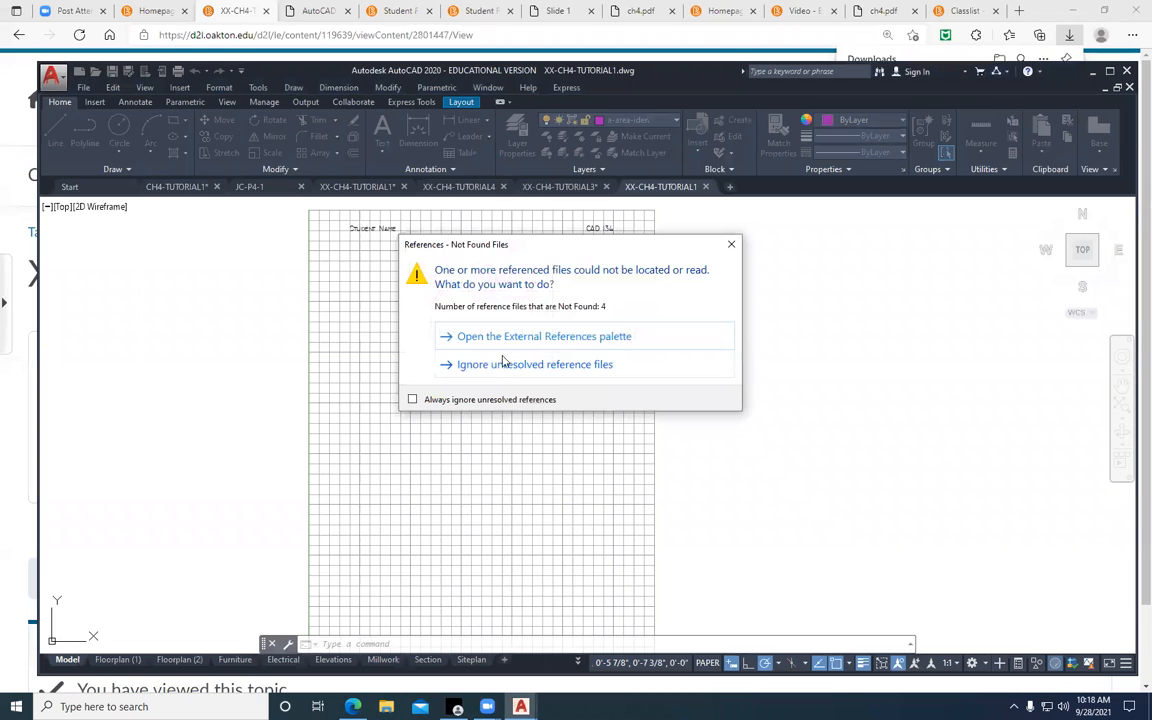
left_click(505, 364)
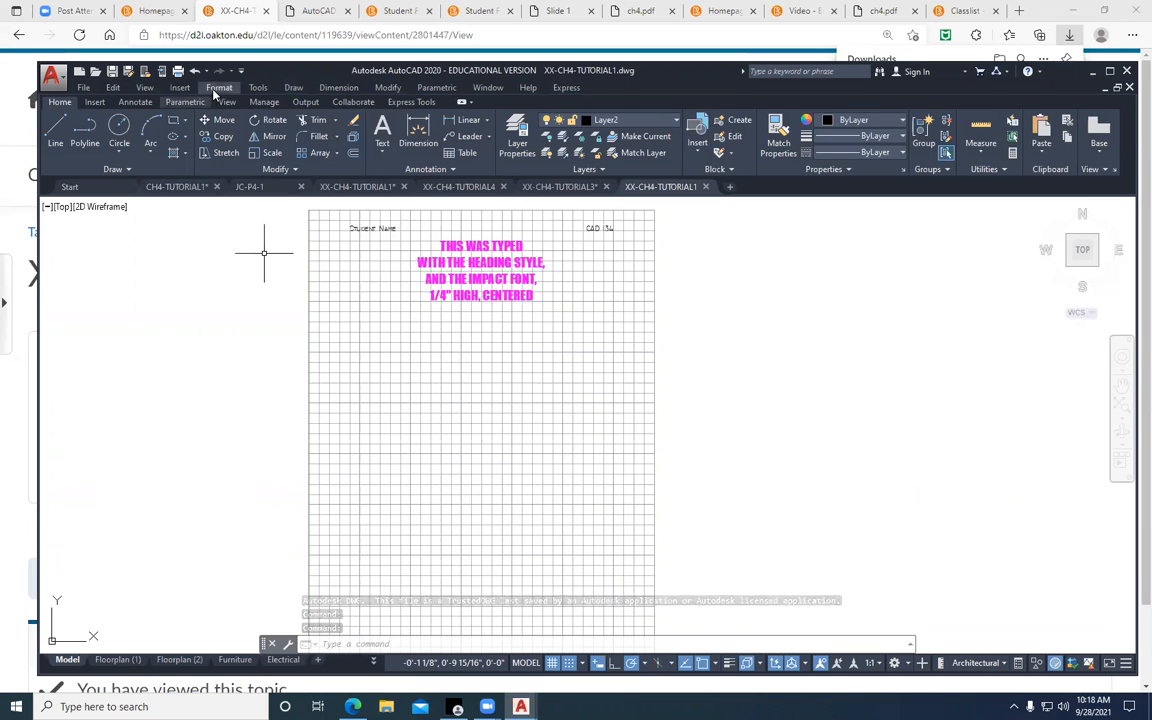
Review the snap and grid spacing in the Drafting Settings and close the dialog
left_click(255, 89)
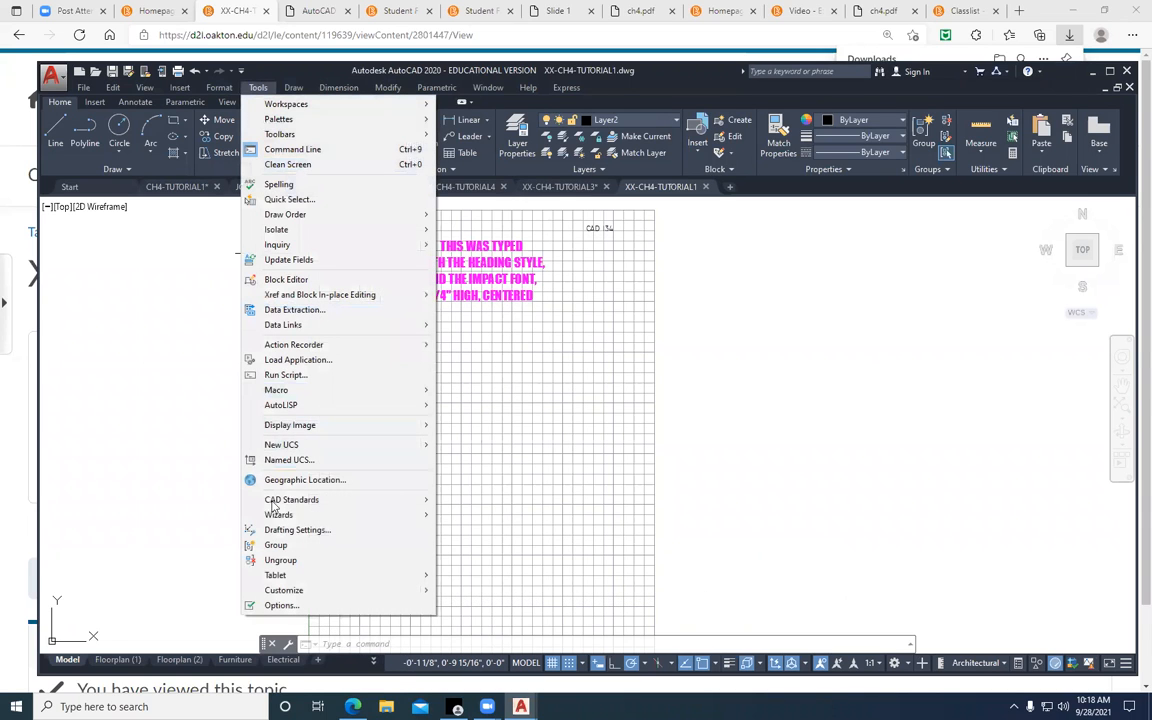
left_click(296, 529)
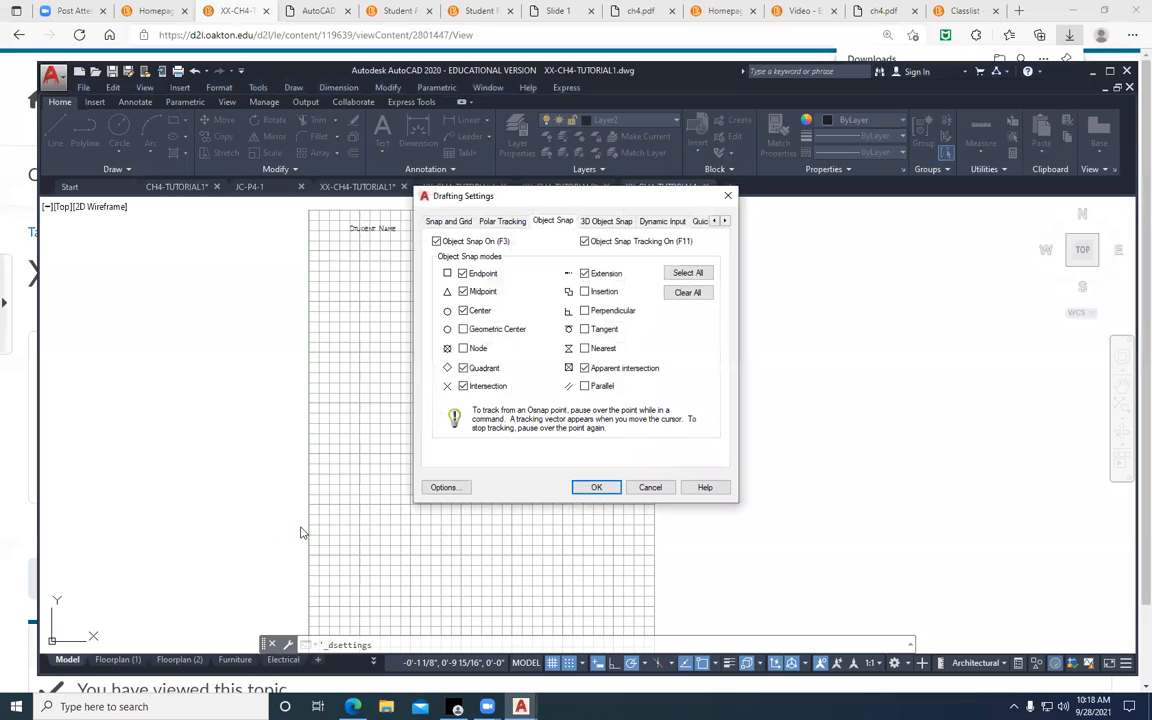
left_click(448, 221)
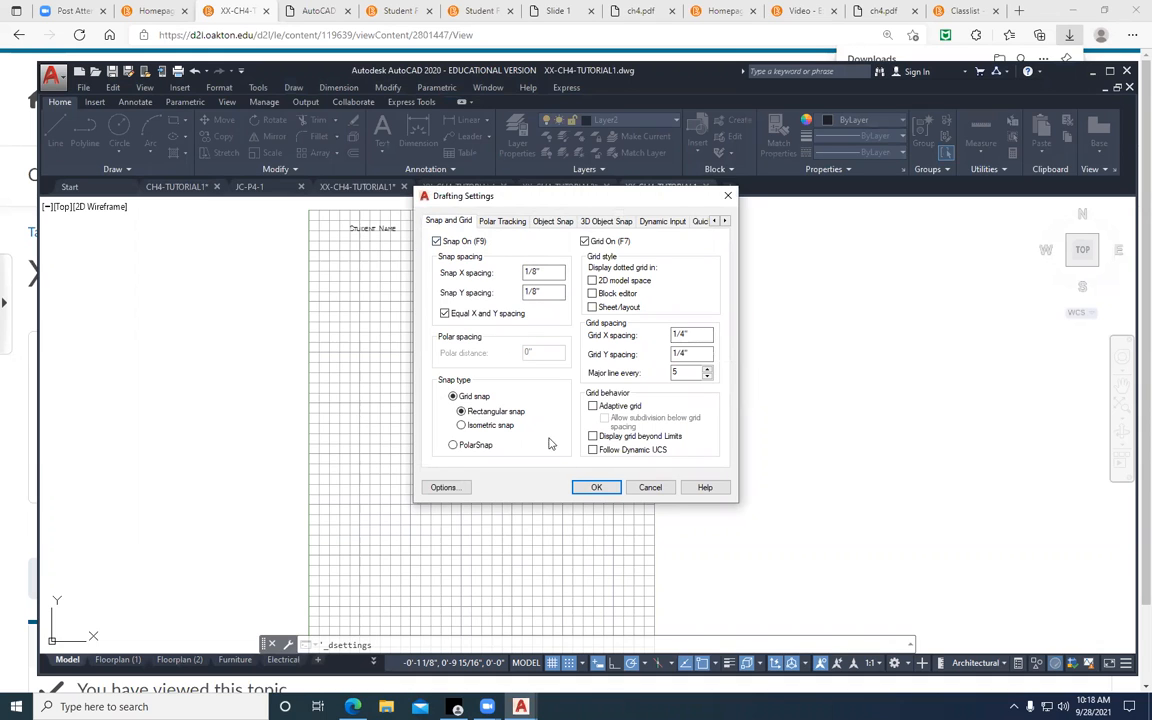
left_click(596, 487)
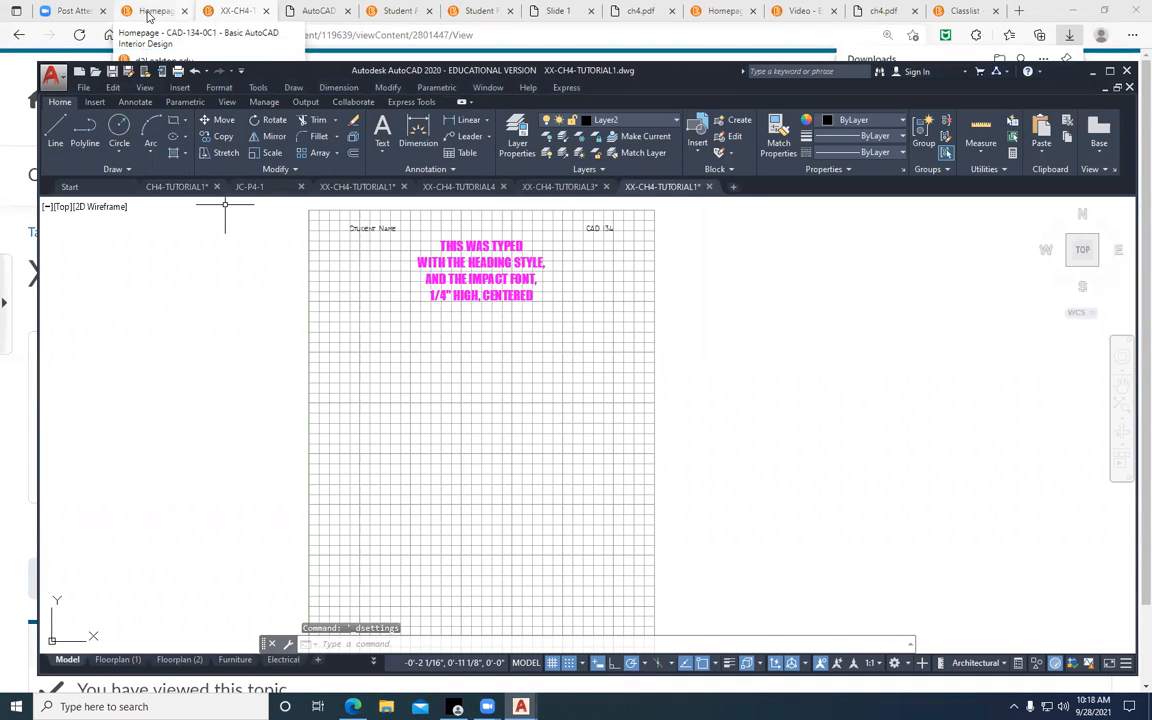
Check the exercise's layer list in the browser document, then make Layer1 current in the XX-CH4-TUTORIAL1 drawing
left_click(316, 12)
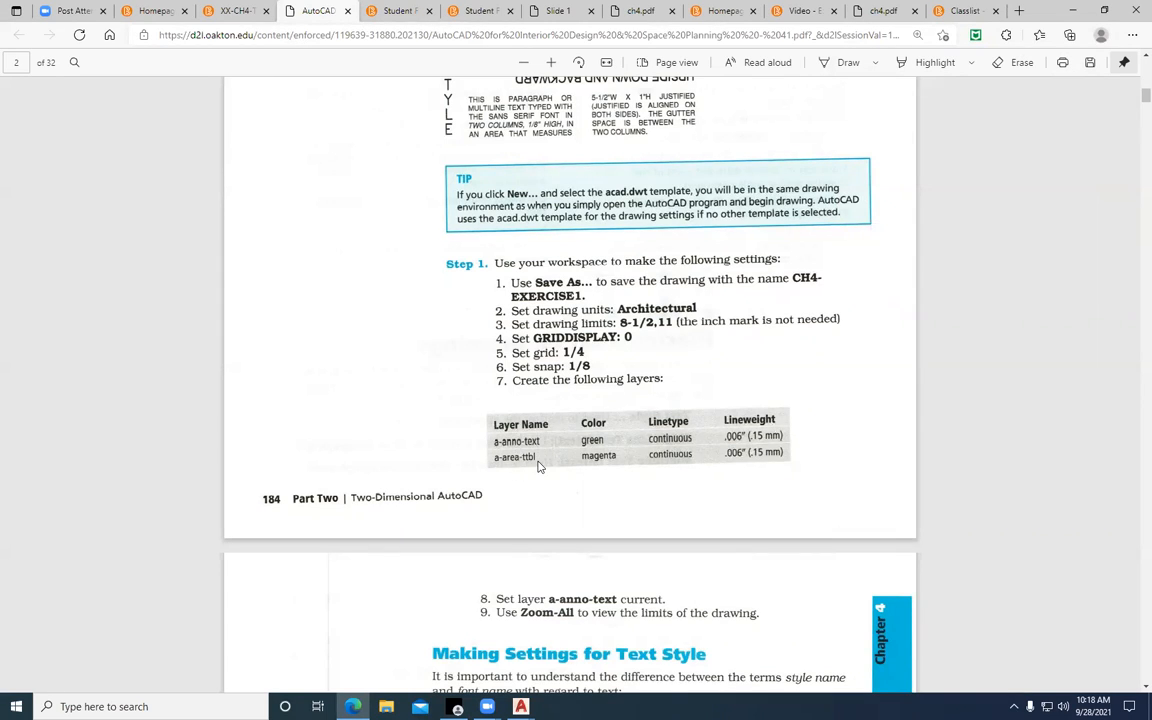
left_click(520, 706)
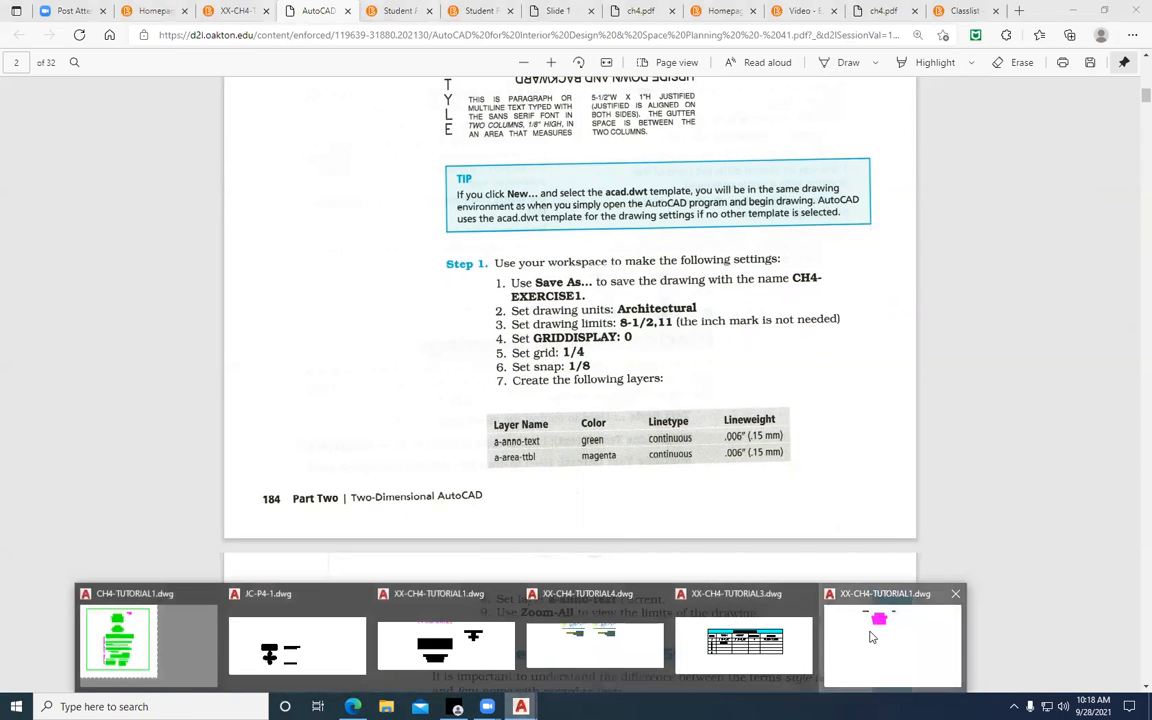
left_click(870, 675)
left_click(657, 121)
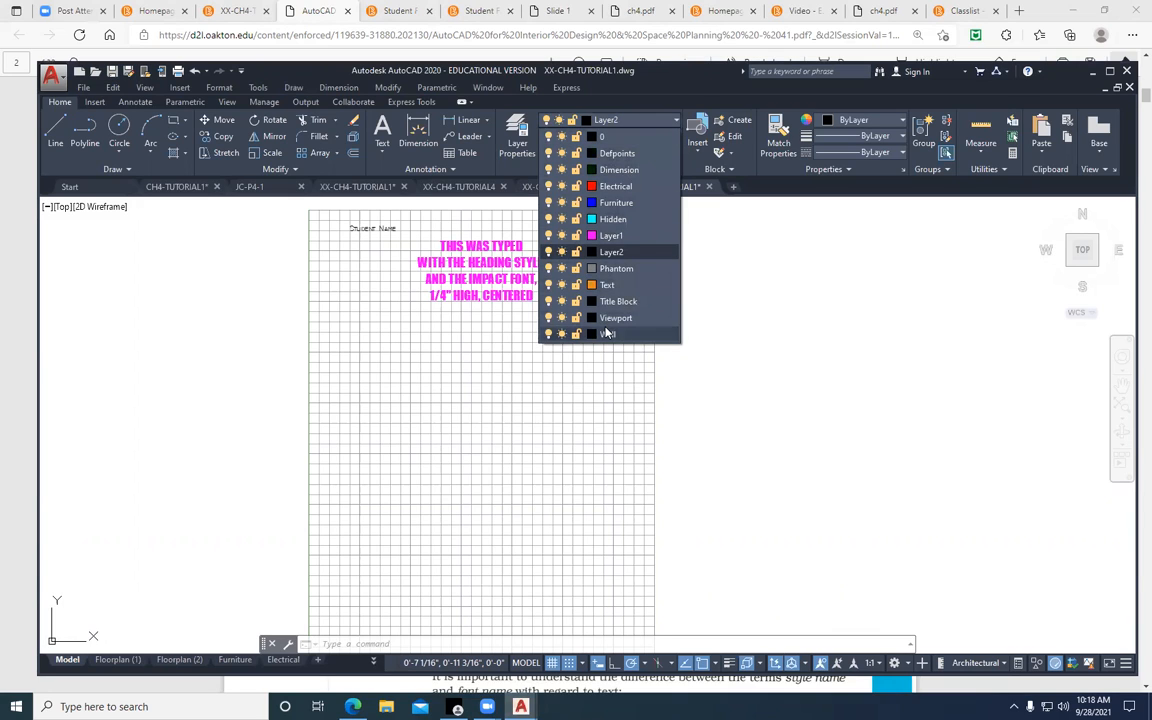
left_click(611, 236)
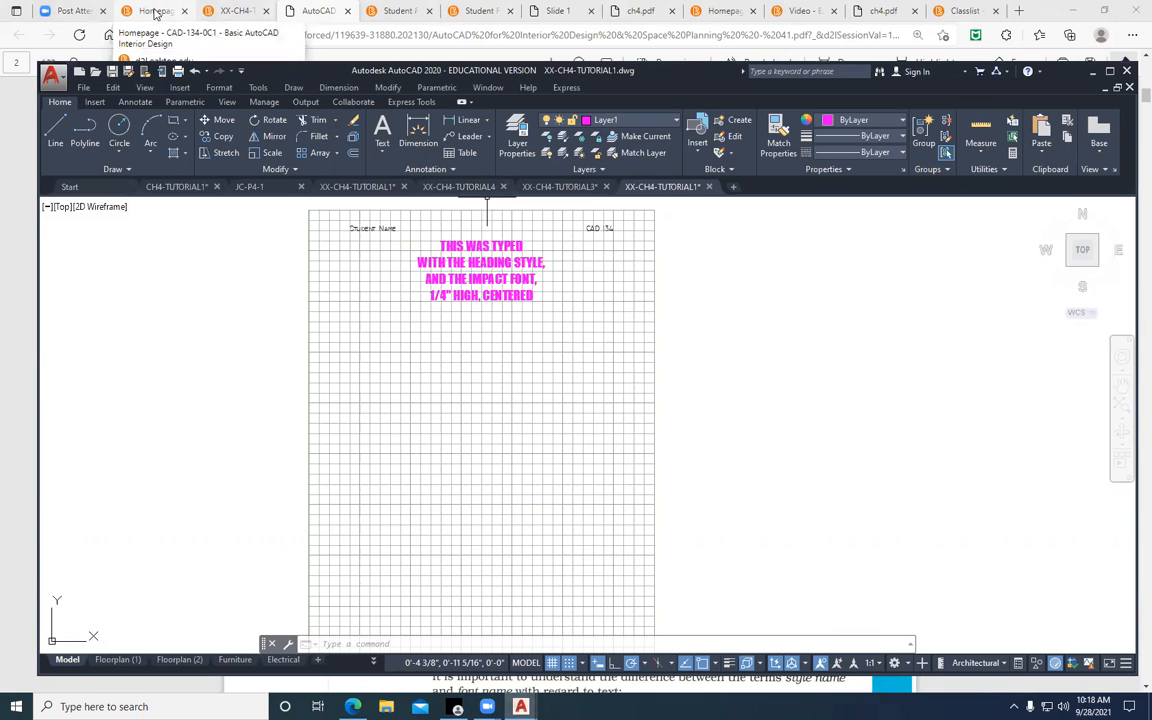
Recheck the exercise's Step 1 settings, then set GRIDDISPLAY to 1 in the XX-CH4-TUTORIAL1 drawing
left_click(312, 10)
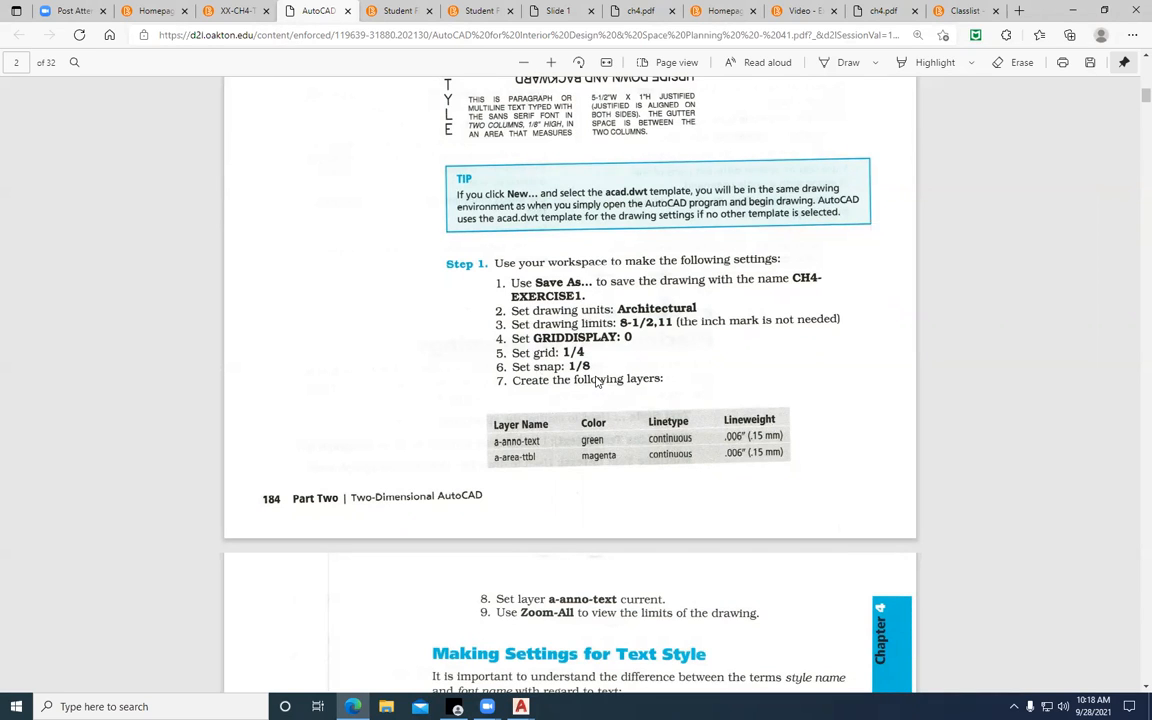
mouse_move(457, 706)
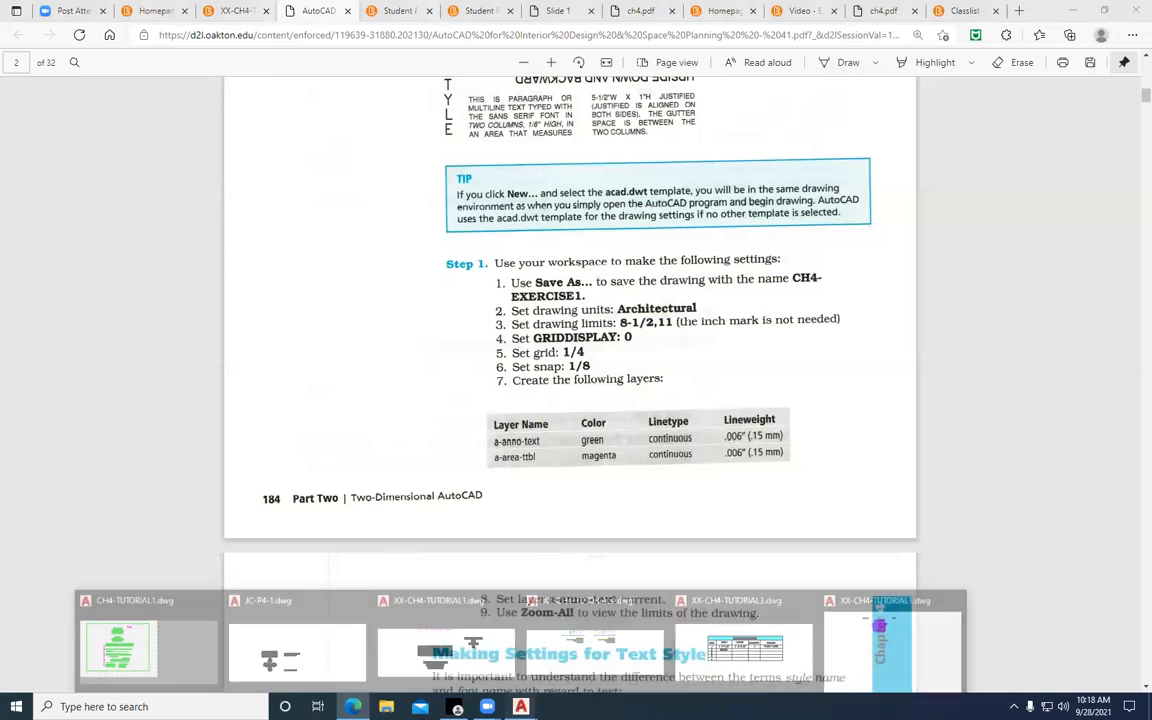
left_click(804, 575)
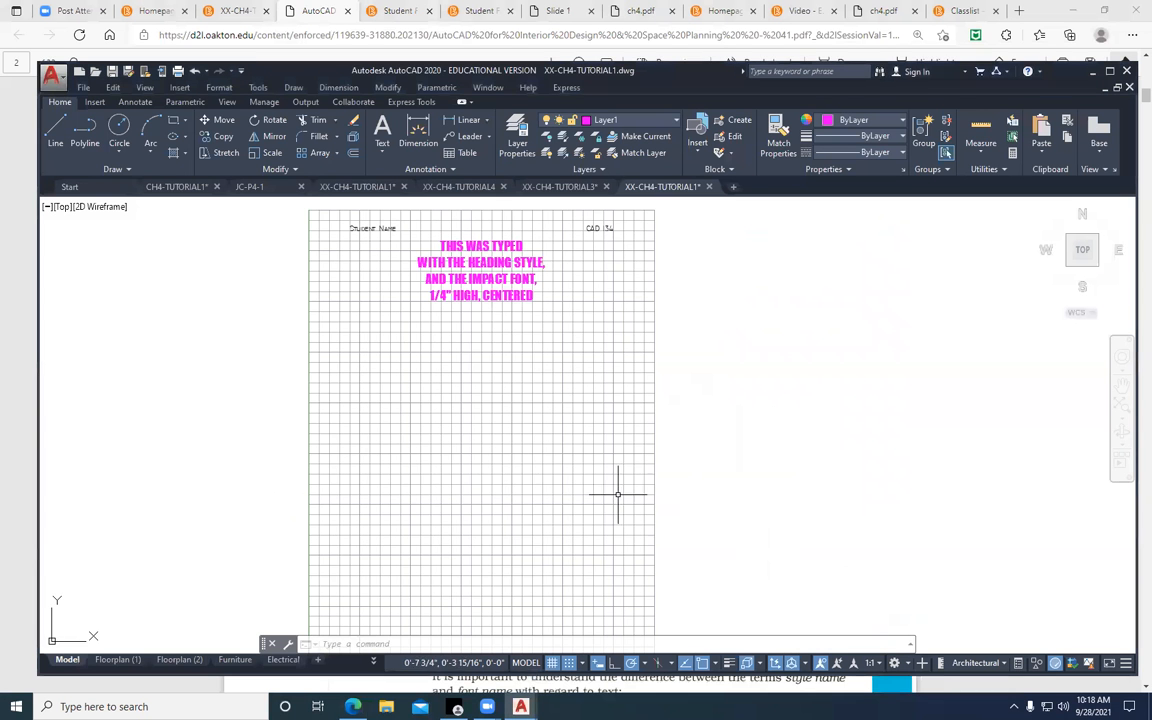
scroll(483, 455, "down", 1)
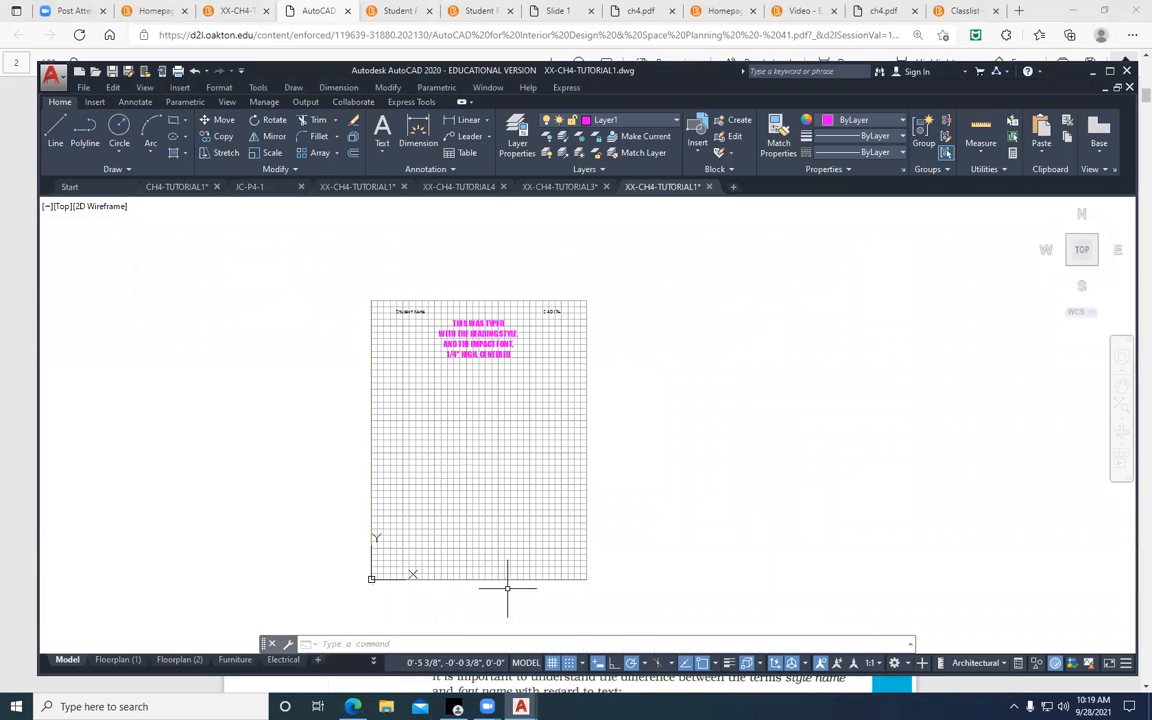
type("grid")
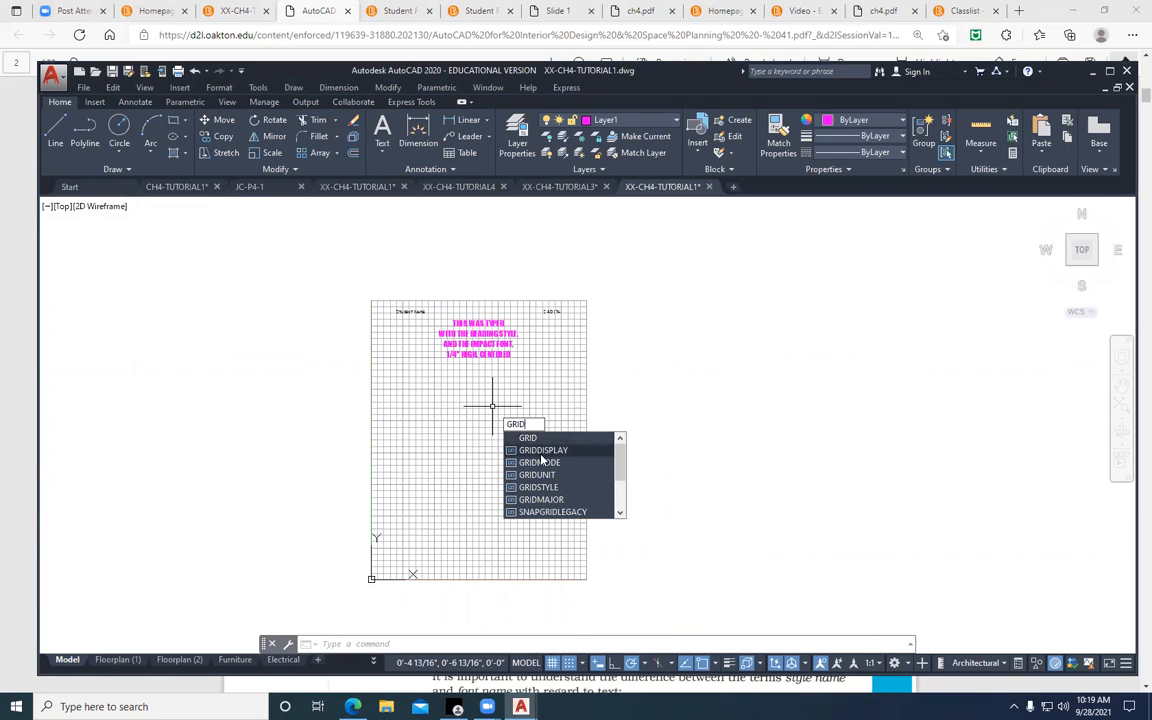
left_click(543, 450)
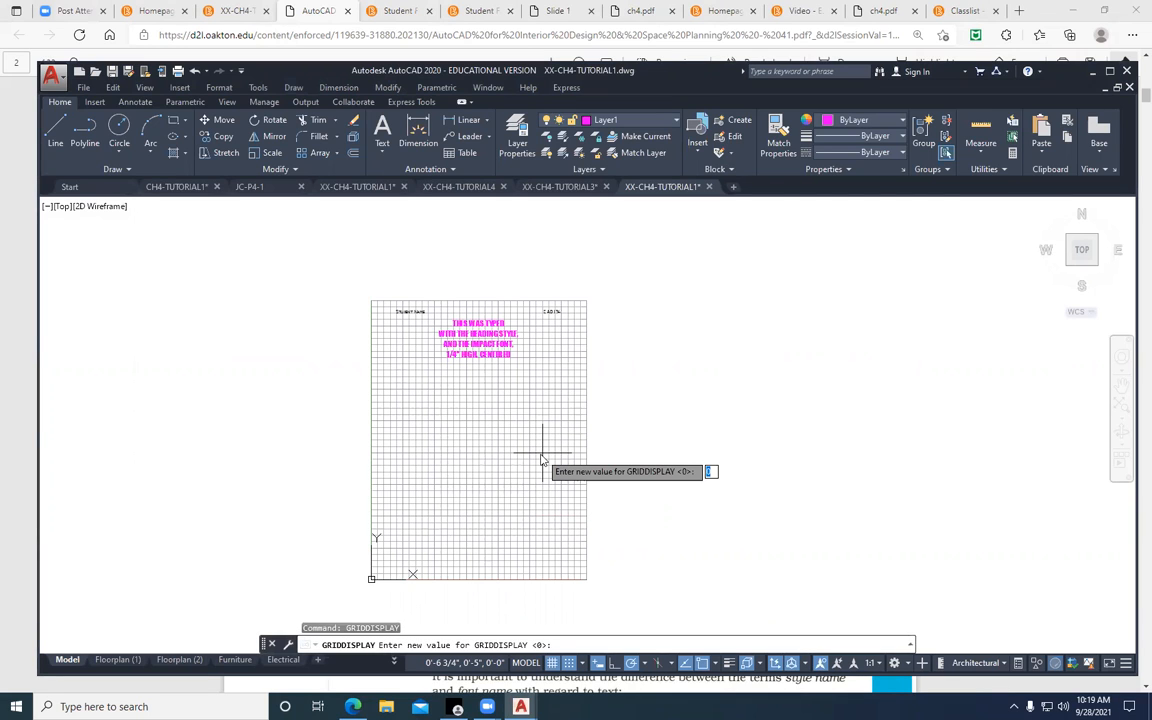
type("1")
key("Return")
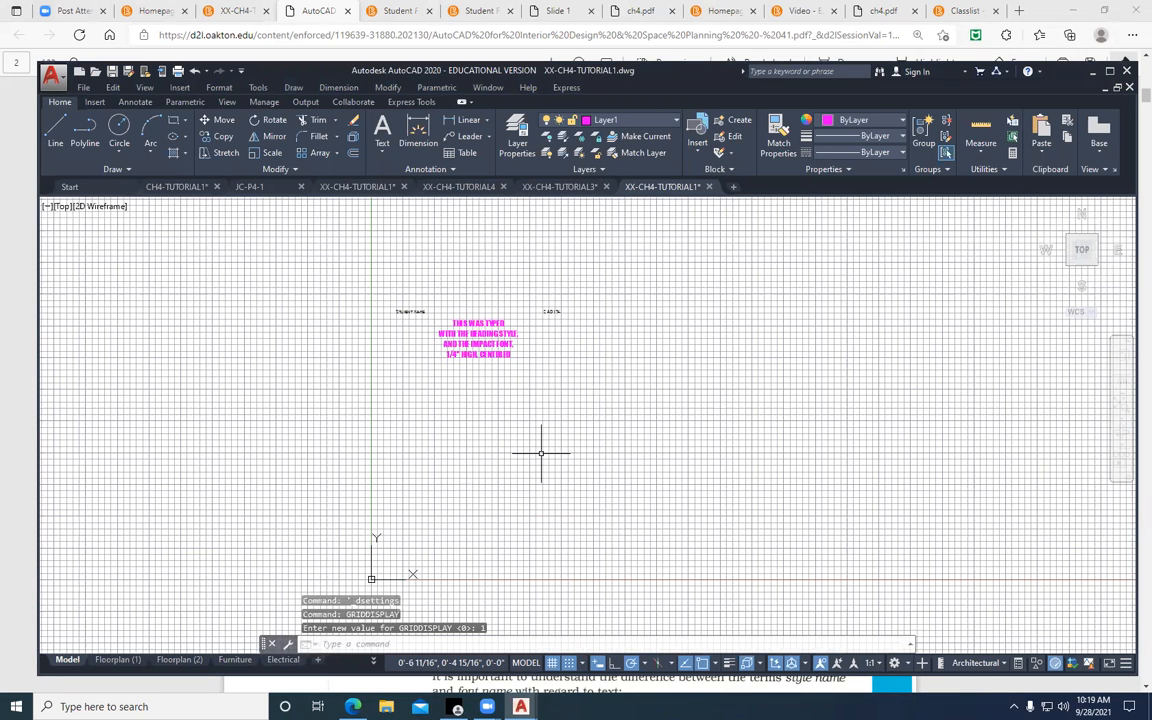
Set GRIDDISPLAY to 0 to limit the grid to the drawing limits
key("Return")
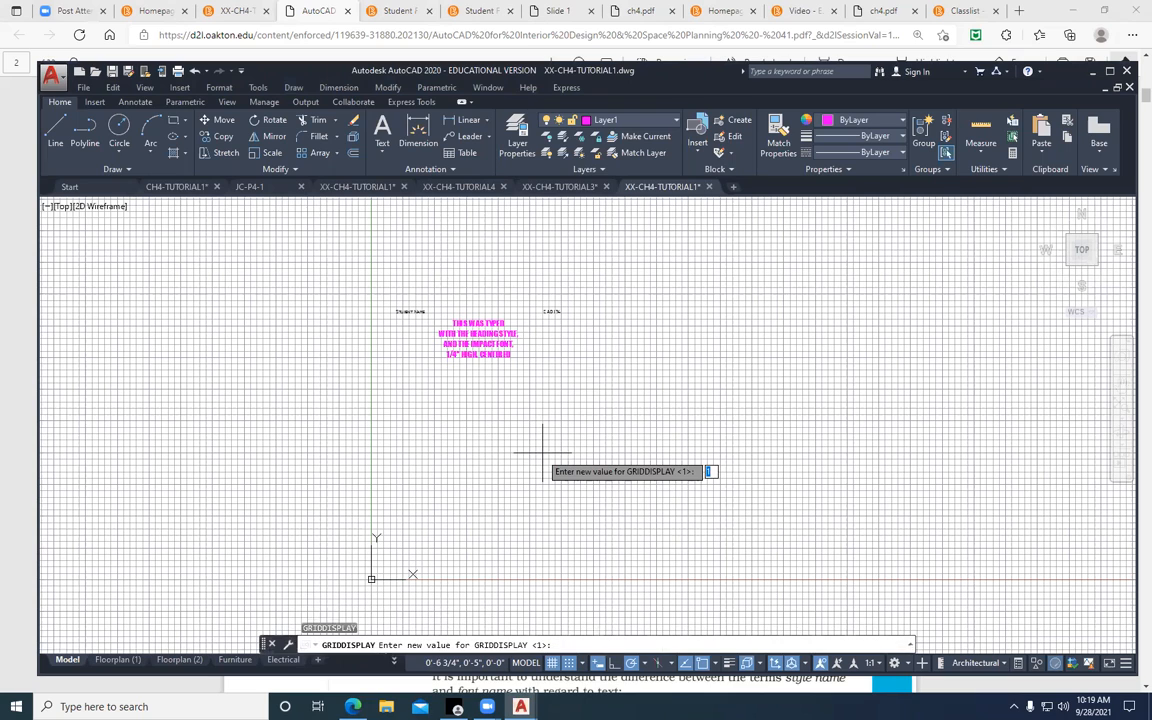
type("0")
key("Return")
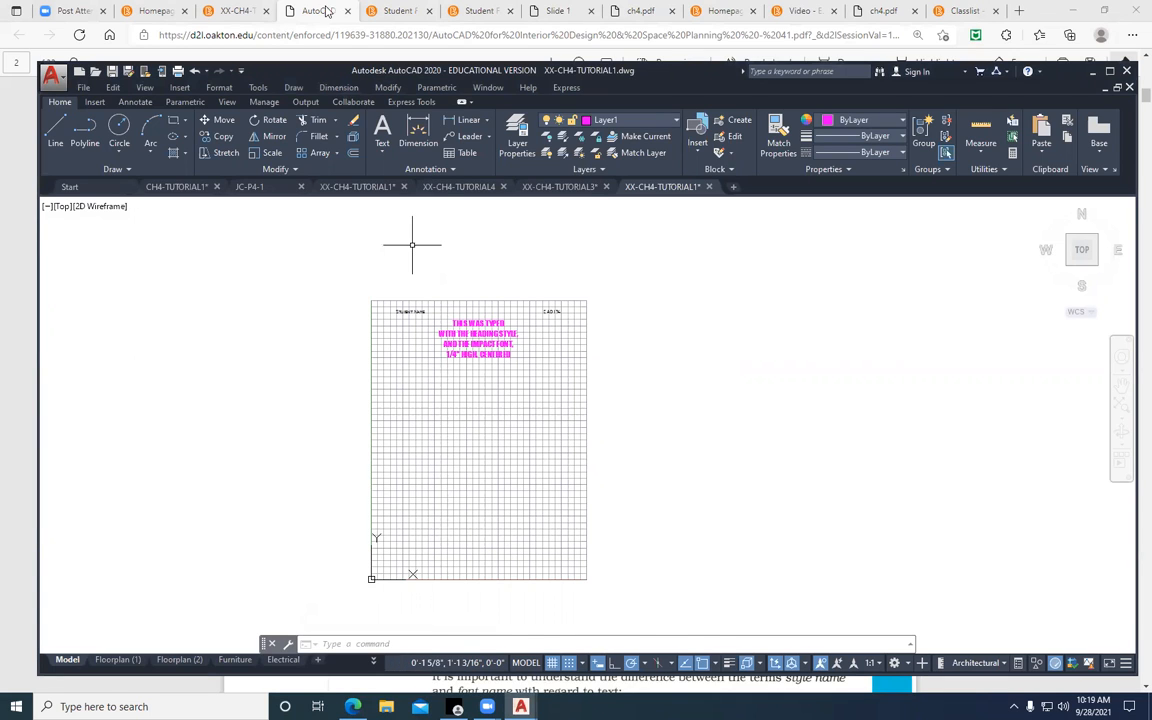
Read the text style instructions in the browser document through Figure 4-7 and Steps 4 to 6, then return to the XX-CH4-TUTORIAL1 drawing
key("alt+Tab")
scroll(560, 428, "down", 5)
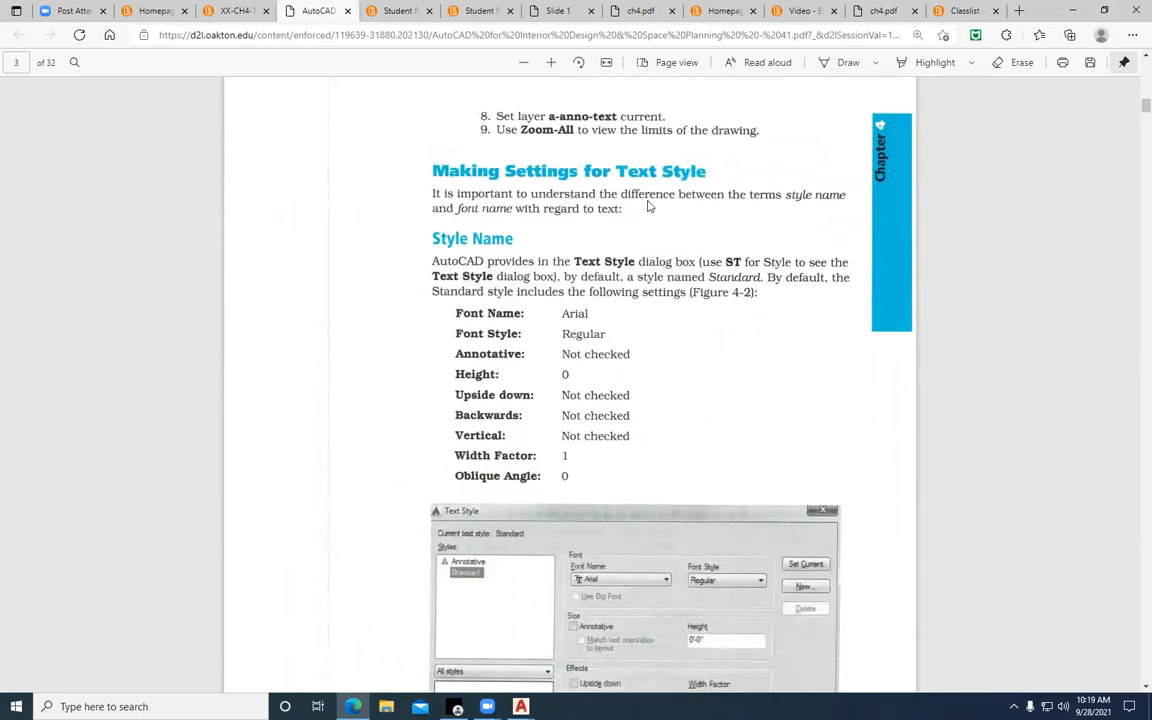
scroll(655, 201, "down", 1)
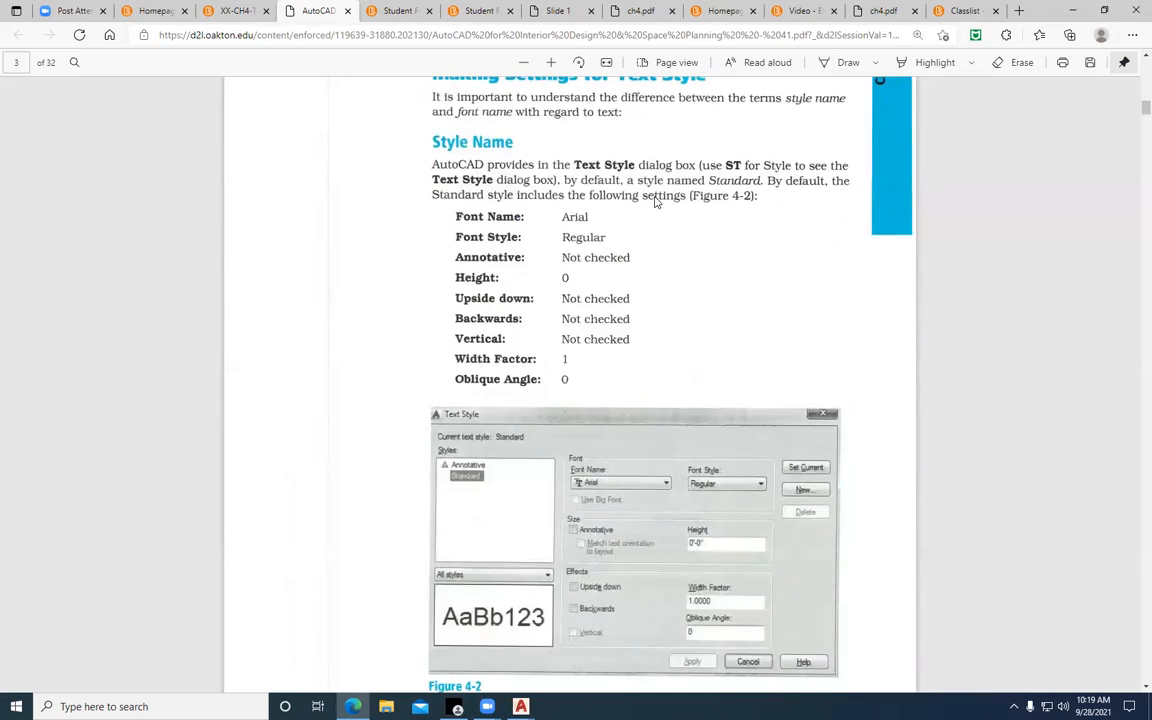
scroll(655, 201, "down", 1)
scroll(655, 201, "down", 10)
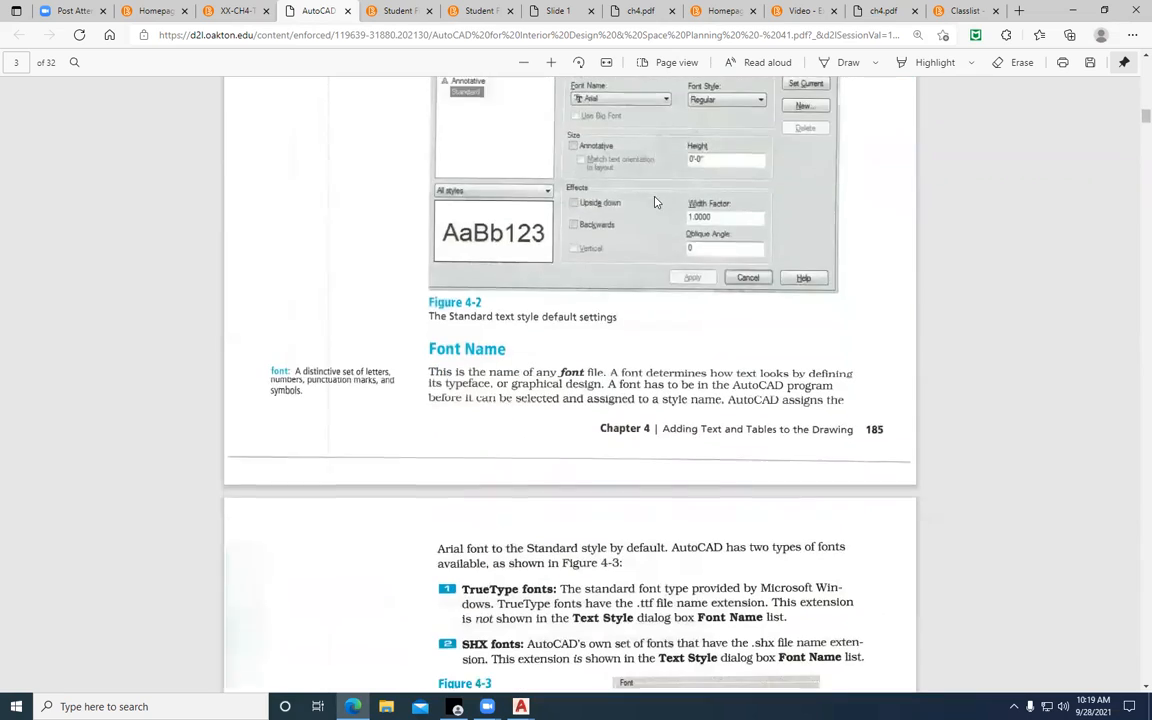
scroll(655, 201, "down", 8)
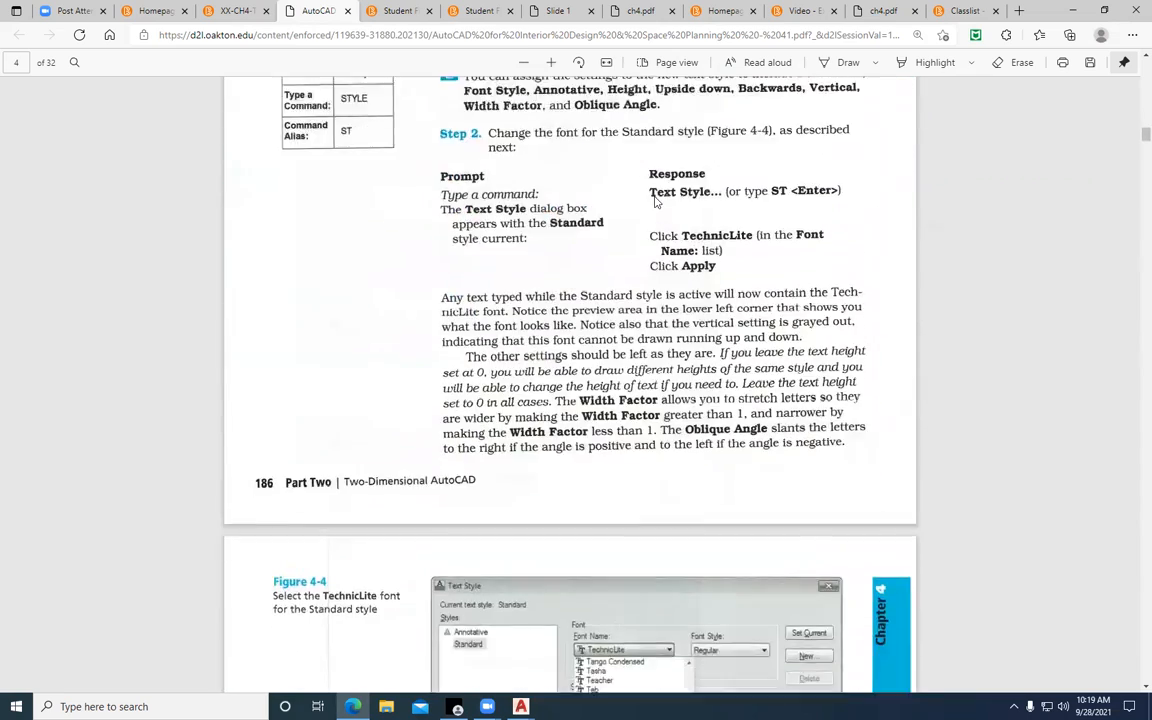
scroll(655, 201, "down", 8)
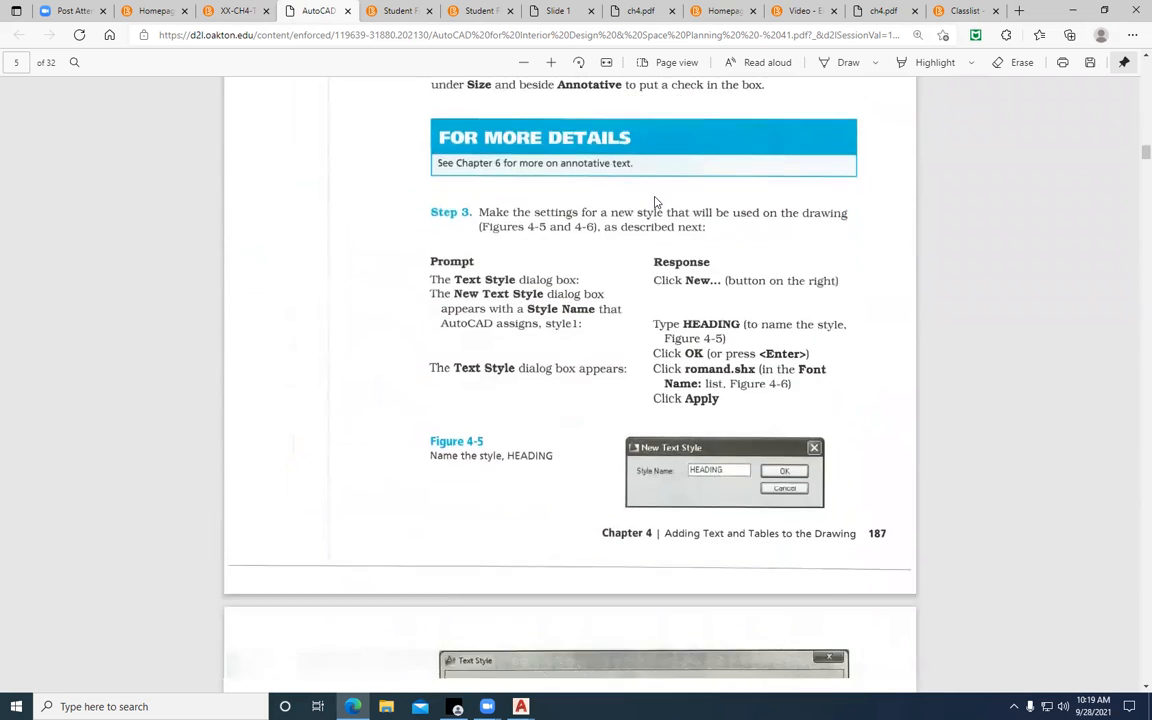
scroll(655, 201, "down", 6)
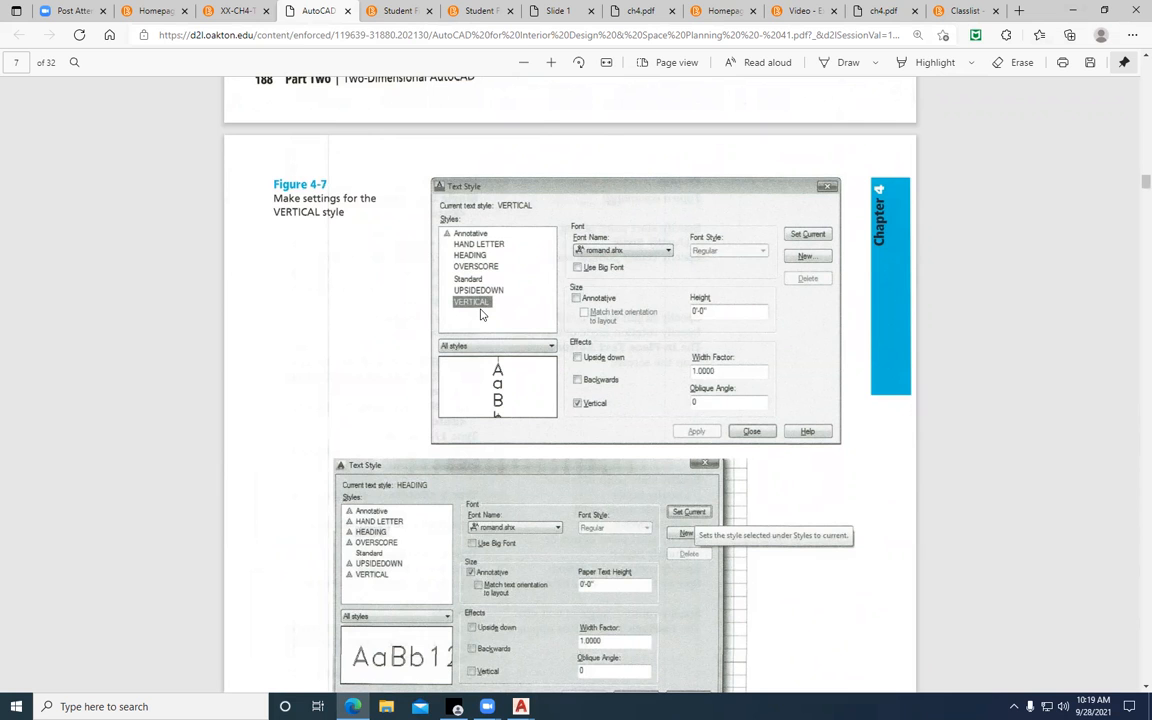
scroll(480, 314, "up", 5)
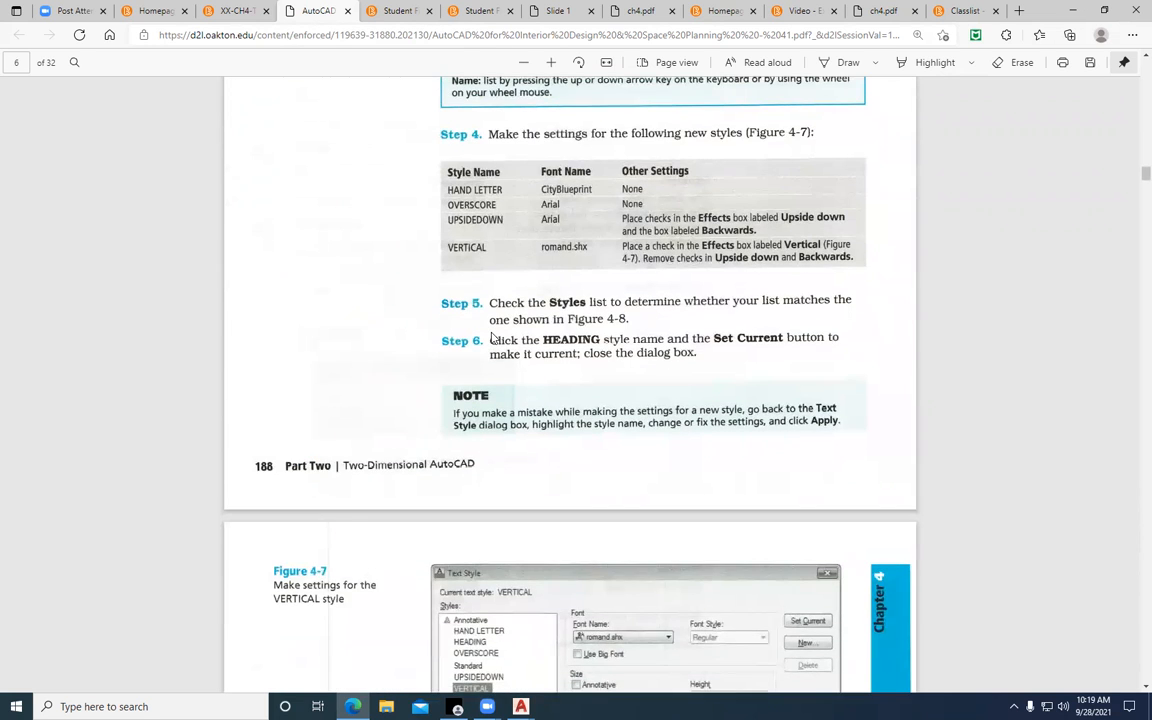
scroll(491, 339, "up", 1)
scroll(491, 339, "down", 2)
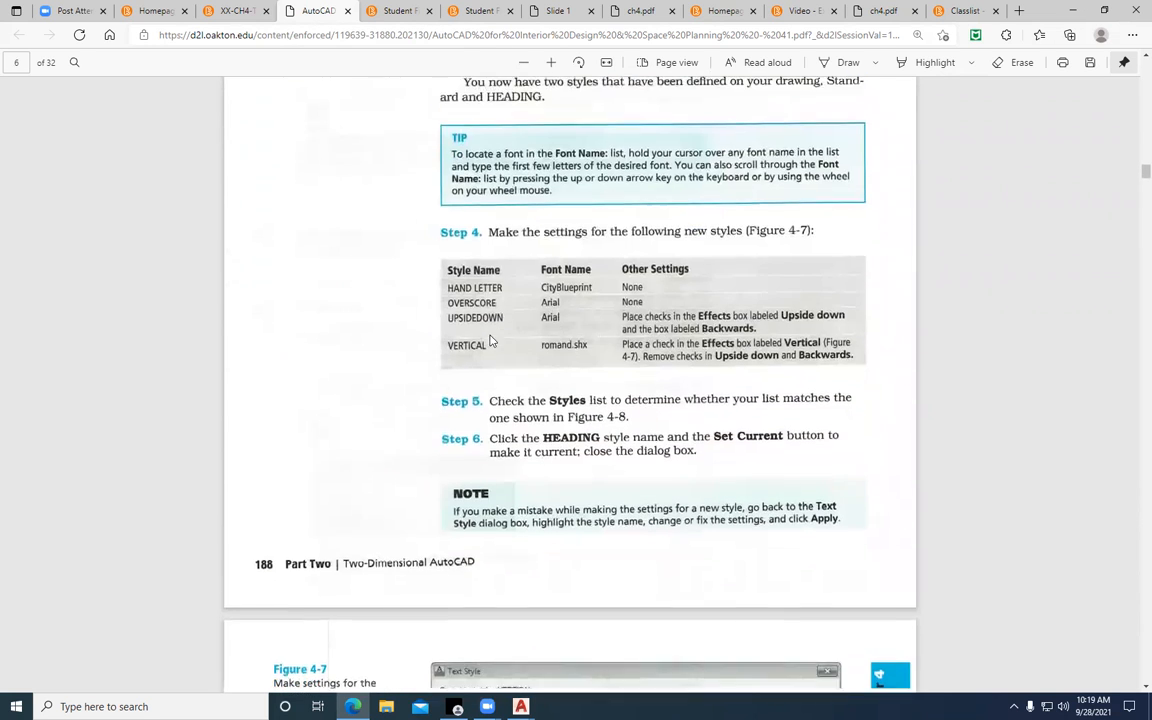
left_click(1074, 11)
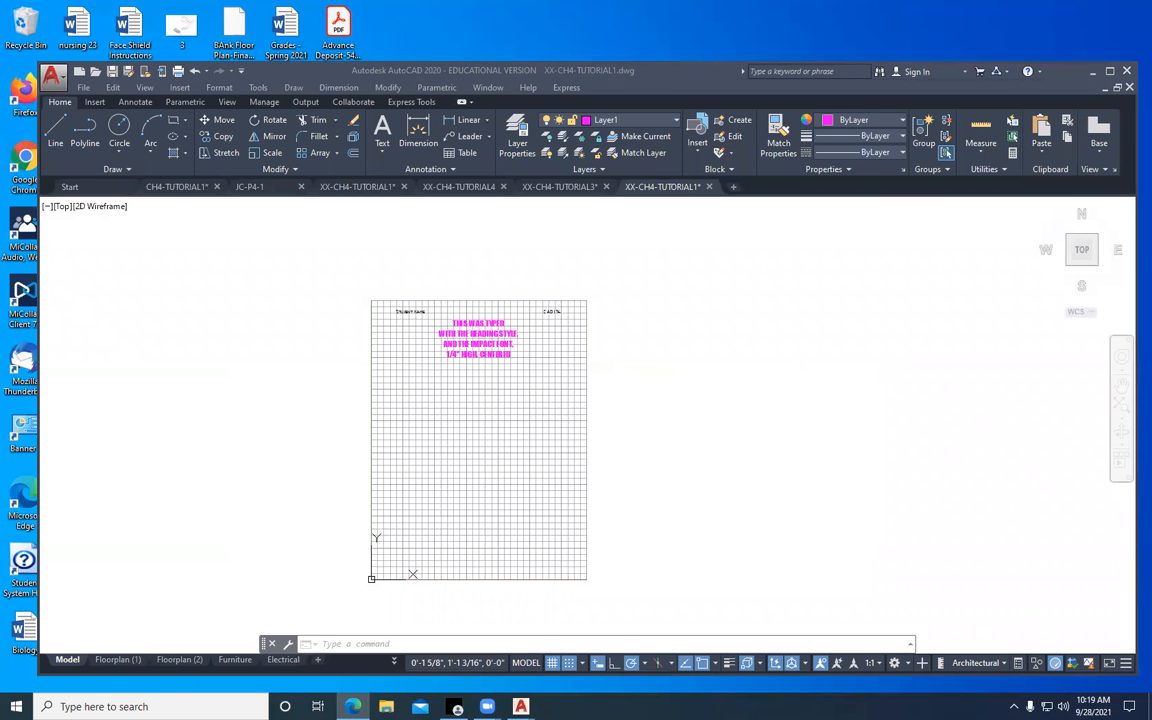
Maximize the drawing window and open the Text Style settings from the annotation tools
left_click(130, 108)
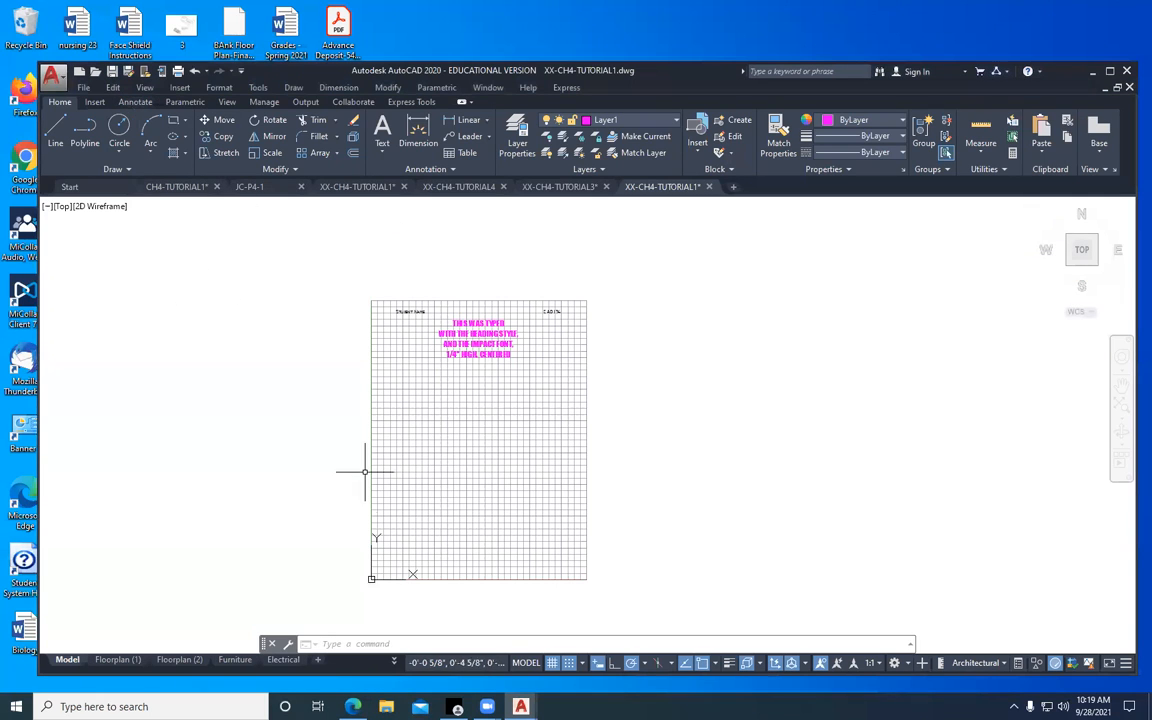
left_click(139, 103)
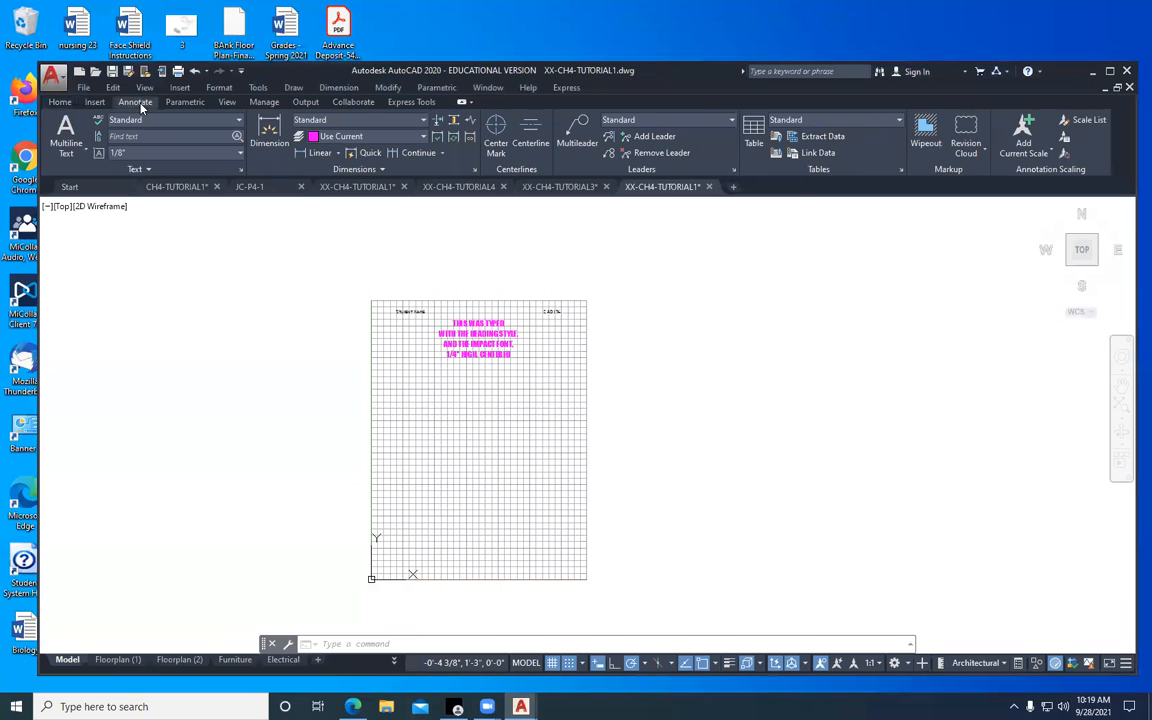
left_click(1110, 72)
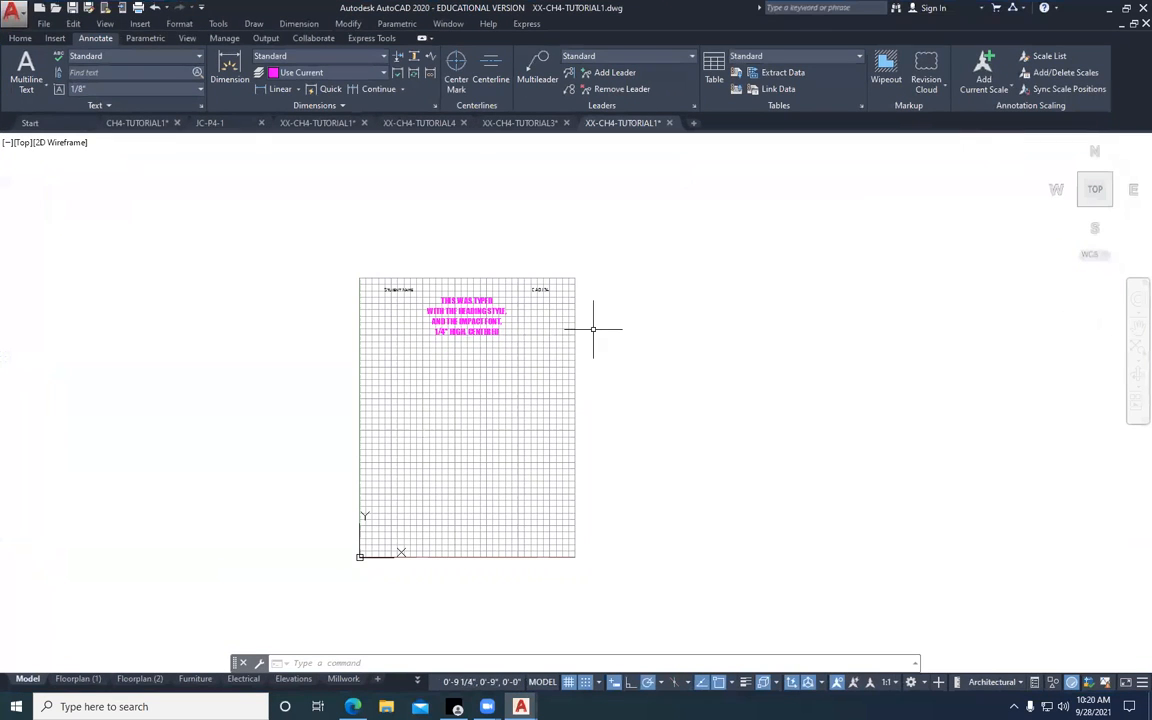
scroll(456, 353, "up", 3)
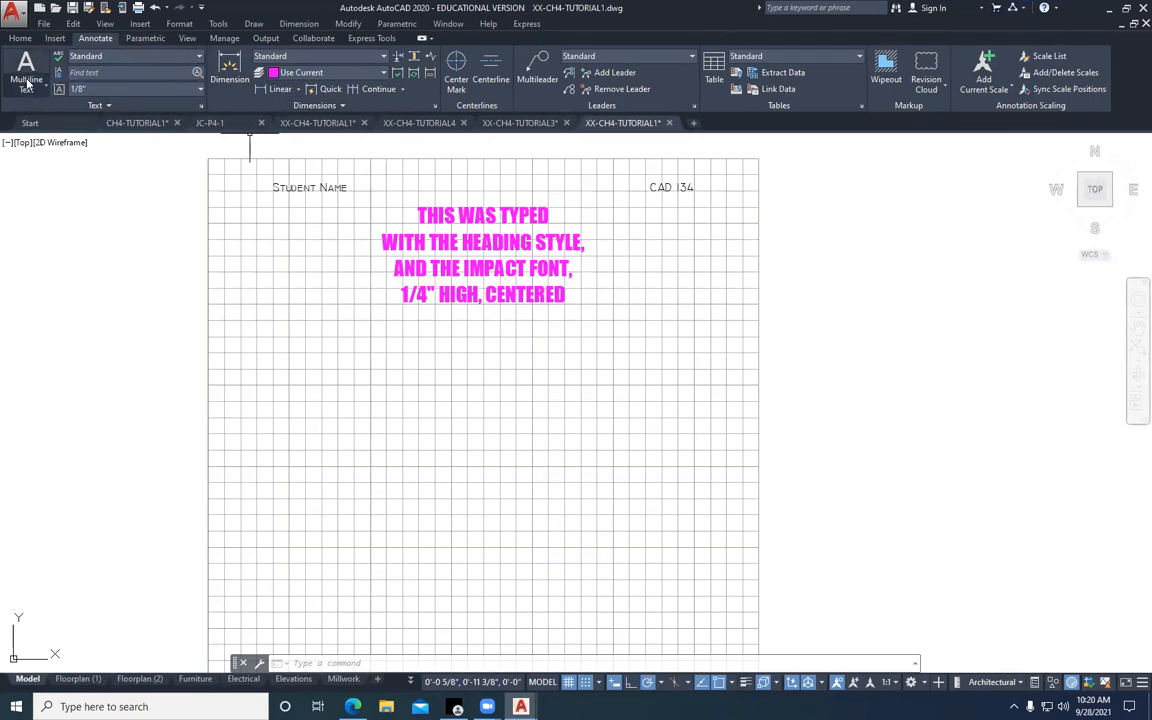
left_click(202, 108)
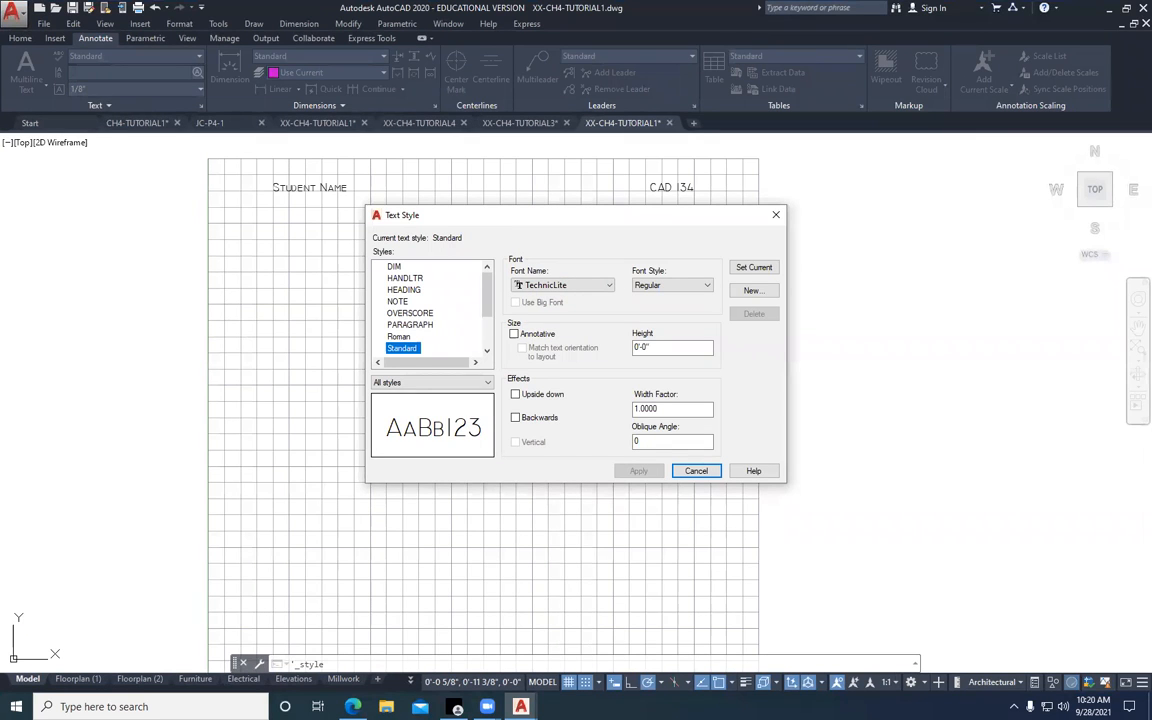
Read the browser document from Figure 4-7's VERTICAL style settings through Step 7's Single Line Text prompts, then return to the Text Style settings
key("alt+Tab")
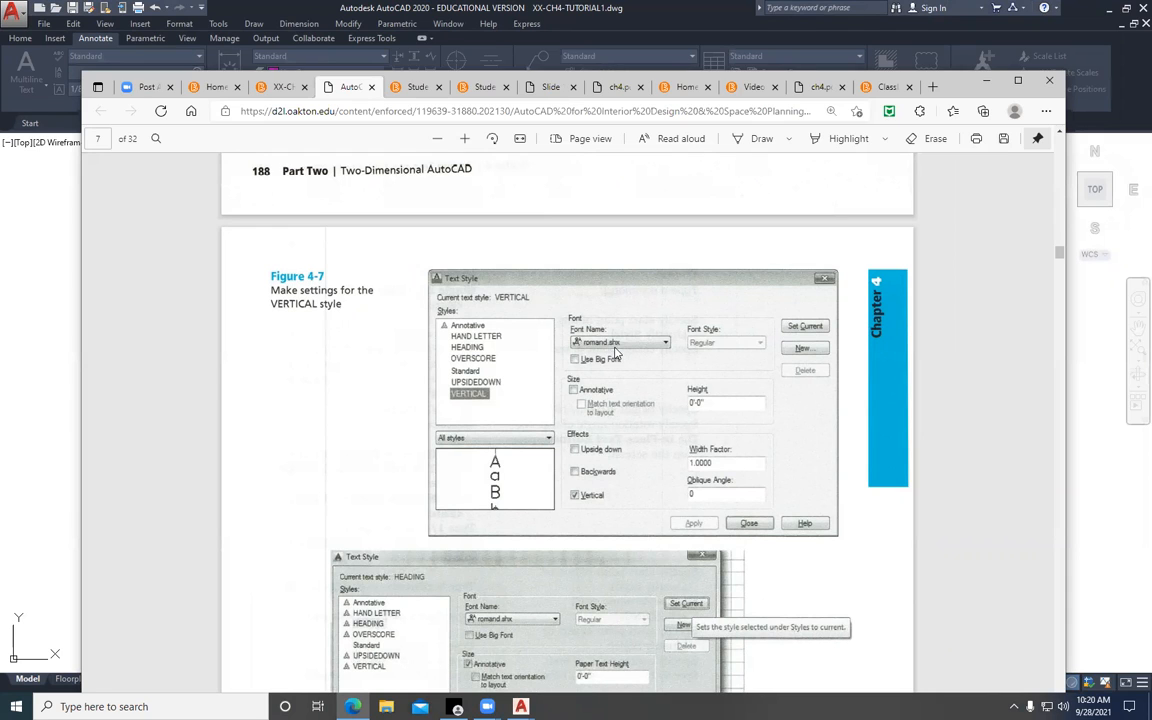
scroll(600, 541, "down", 1)
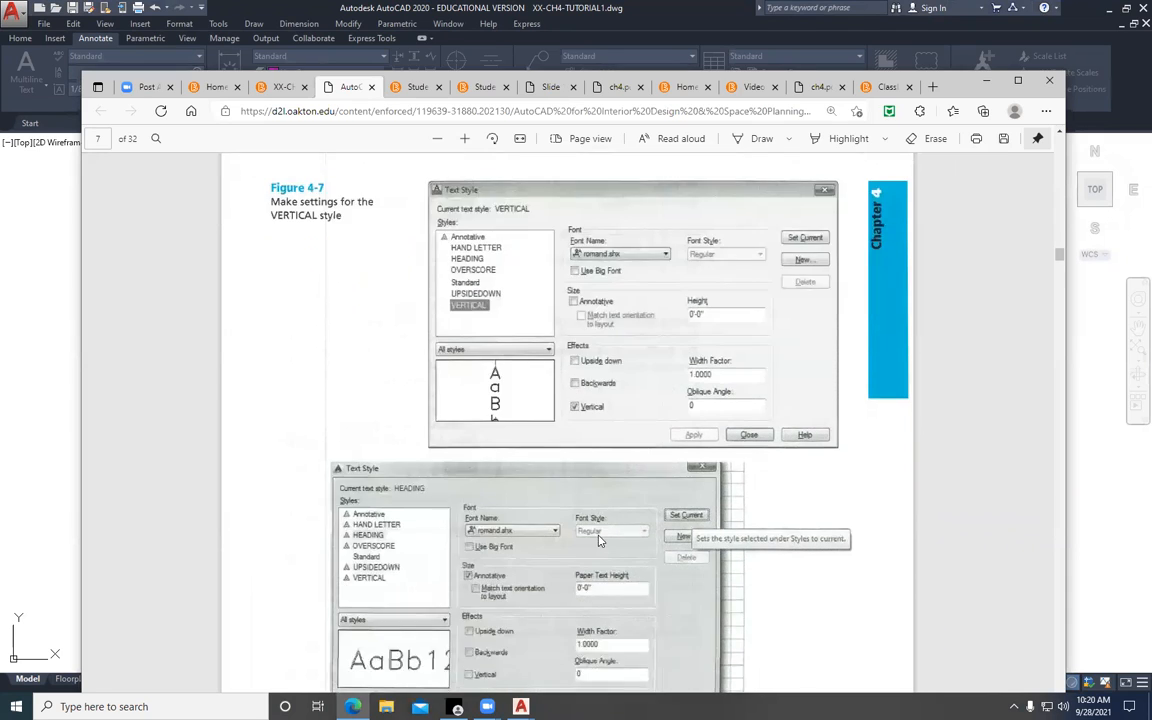
scroll(600, 541, "down", 1)
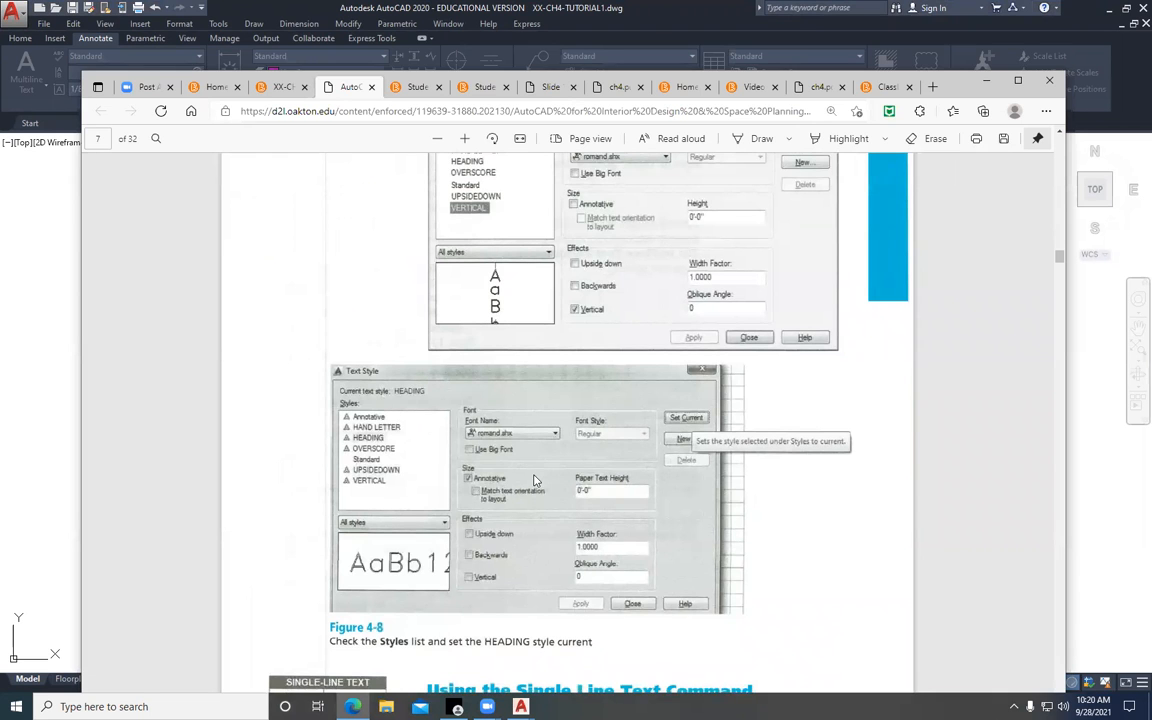
scroll(534, 481, "down", 2)
scroll(534, 481, "down", 4)
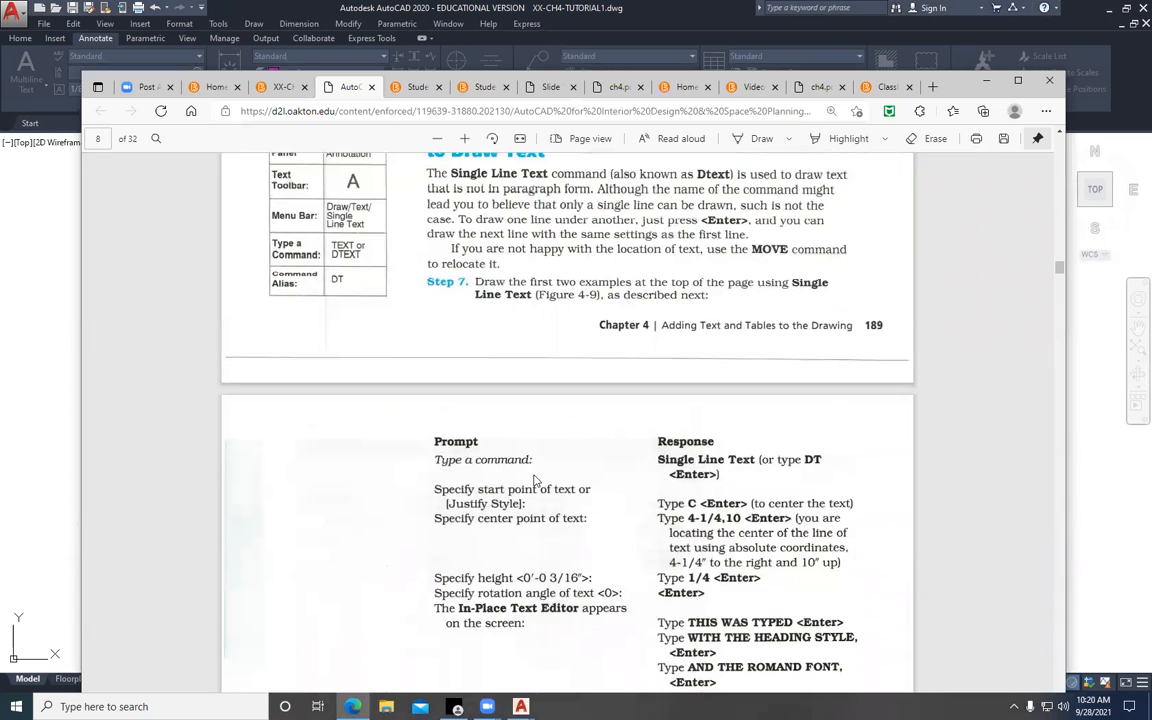
scroll(535, 481, "down", 1)
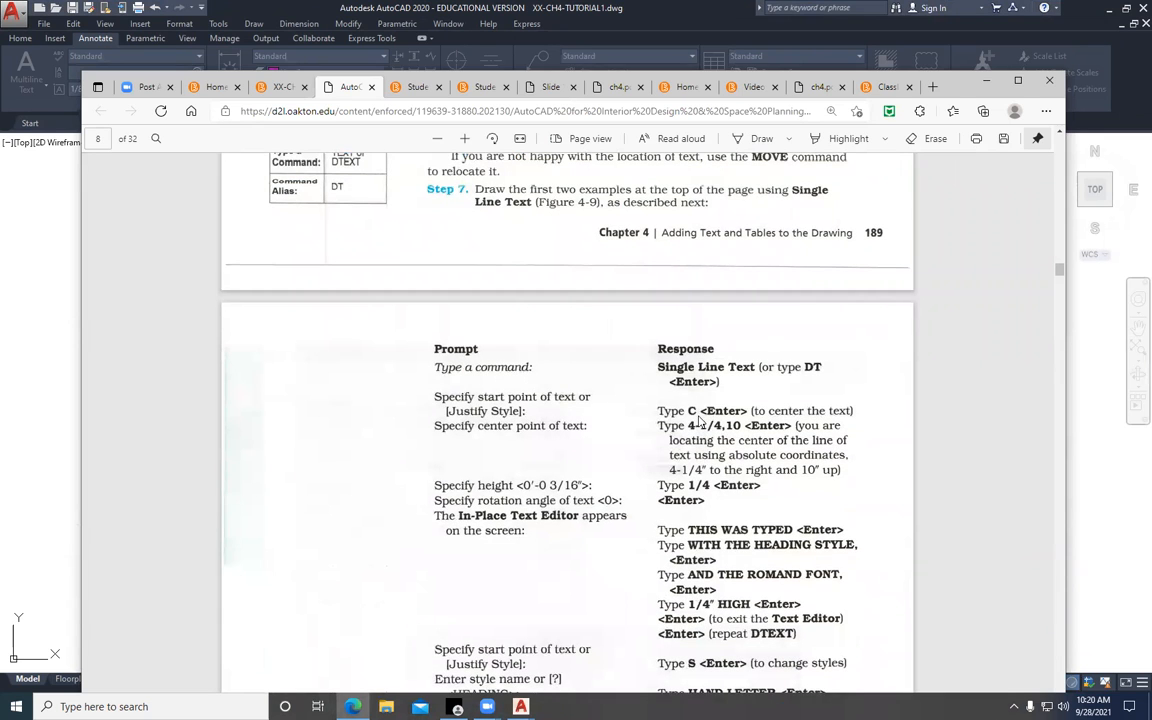
scroll(679, 522, "down", 1)
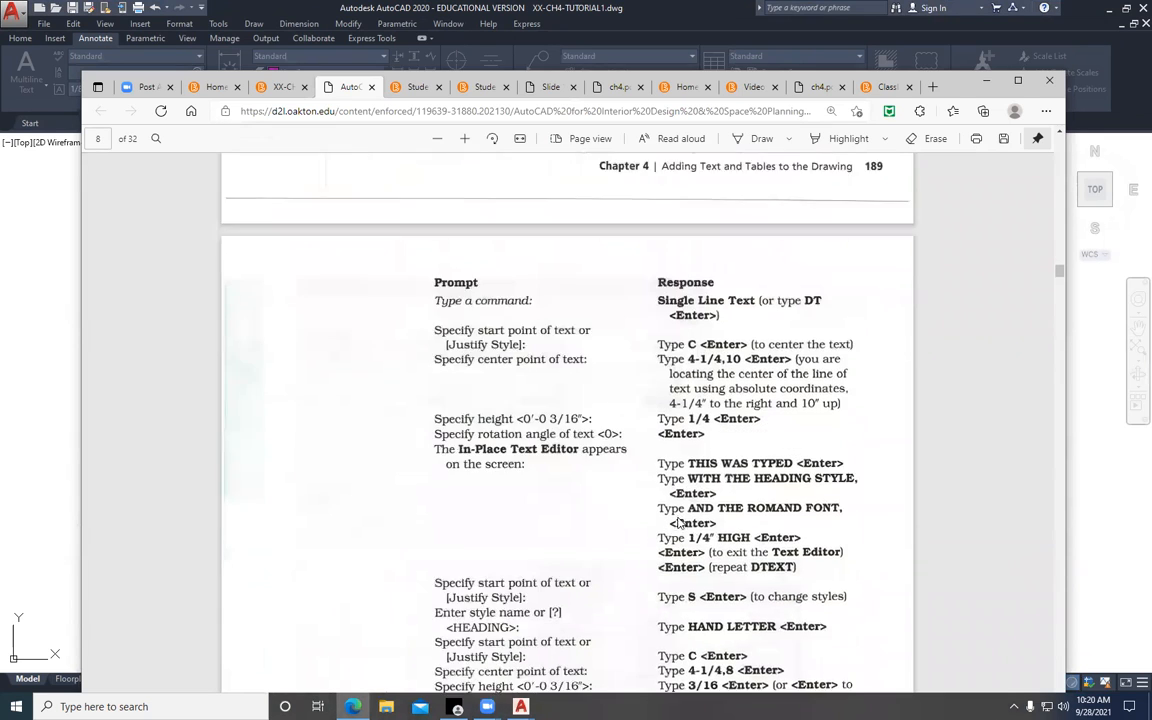
scroll(679, 522, "down", 2)
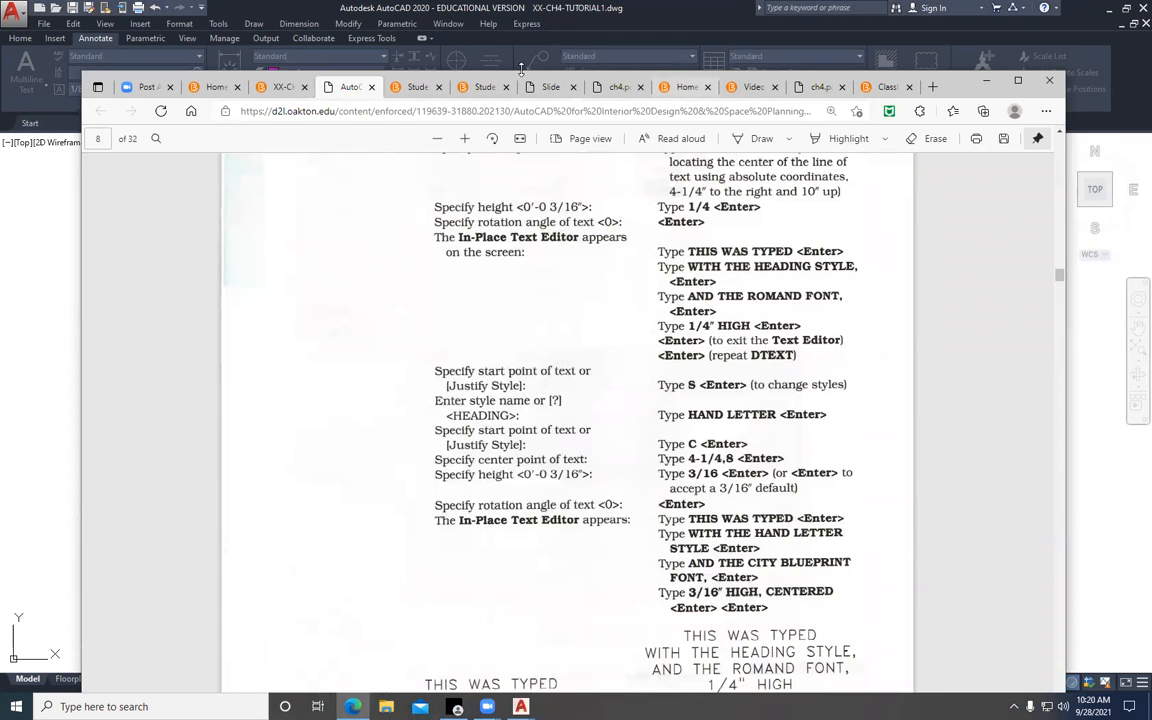
left_click(985, 81)
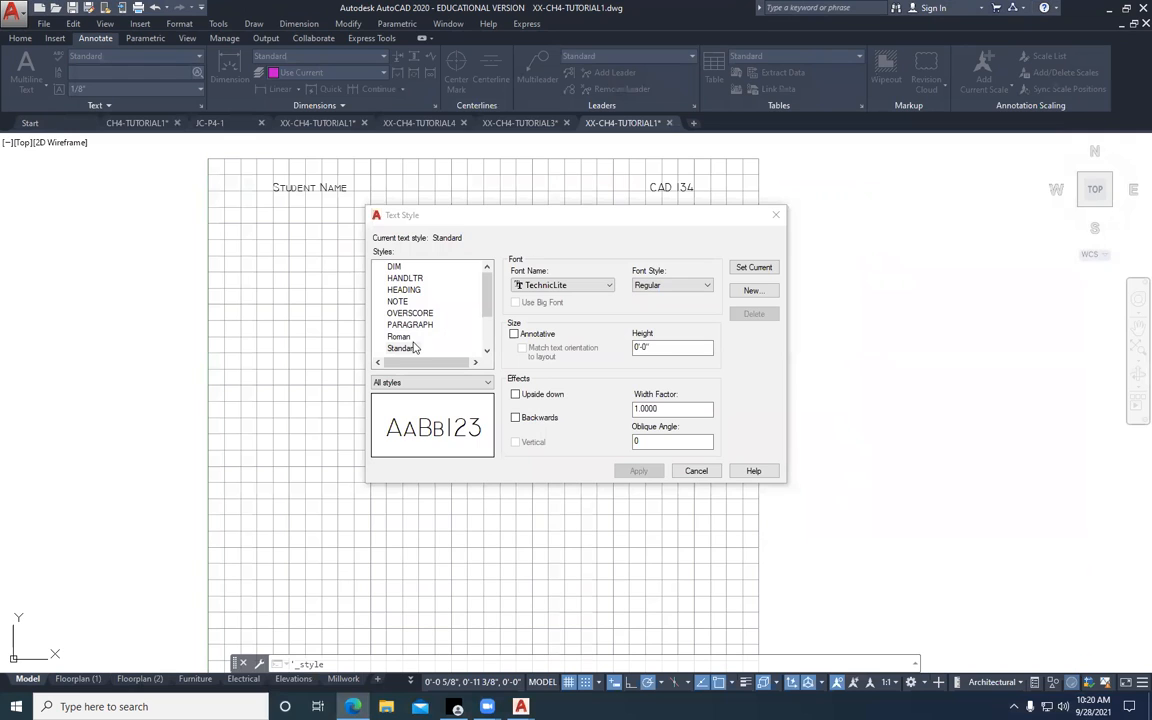
Try to create a new text style named Vertical
left_click(752, 292)
type("Vertical")
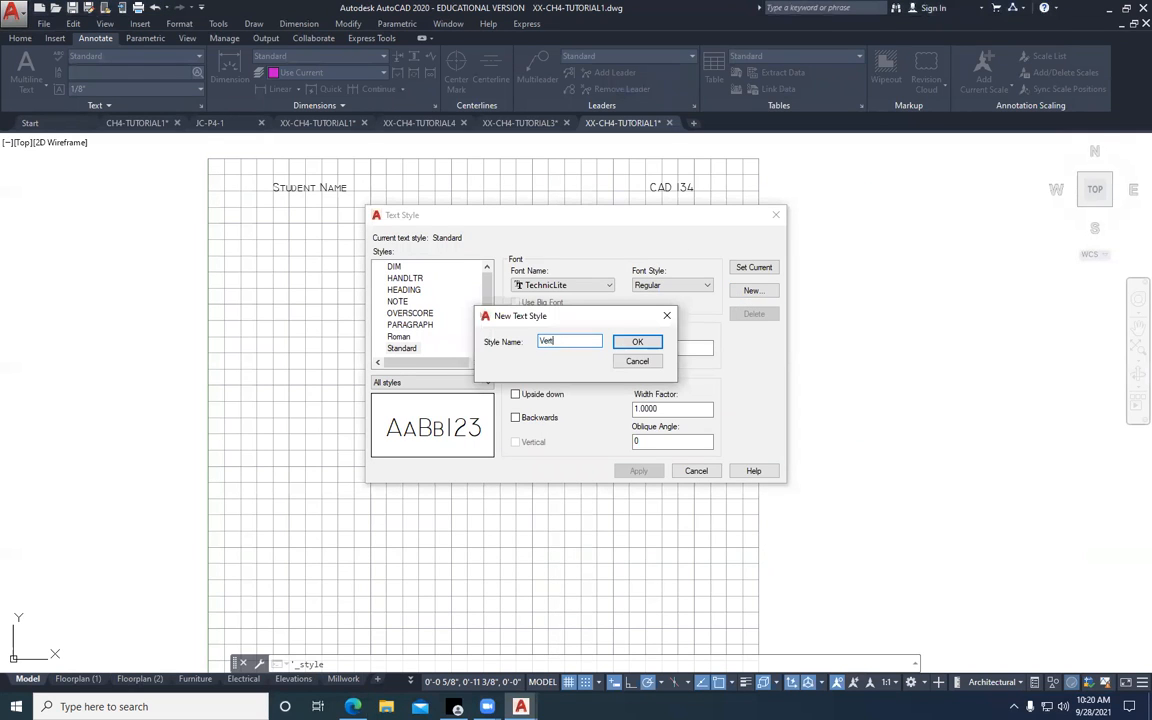
left_click(637, 342)
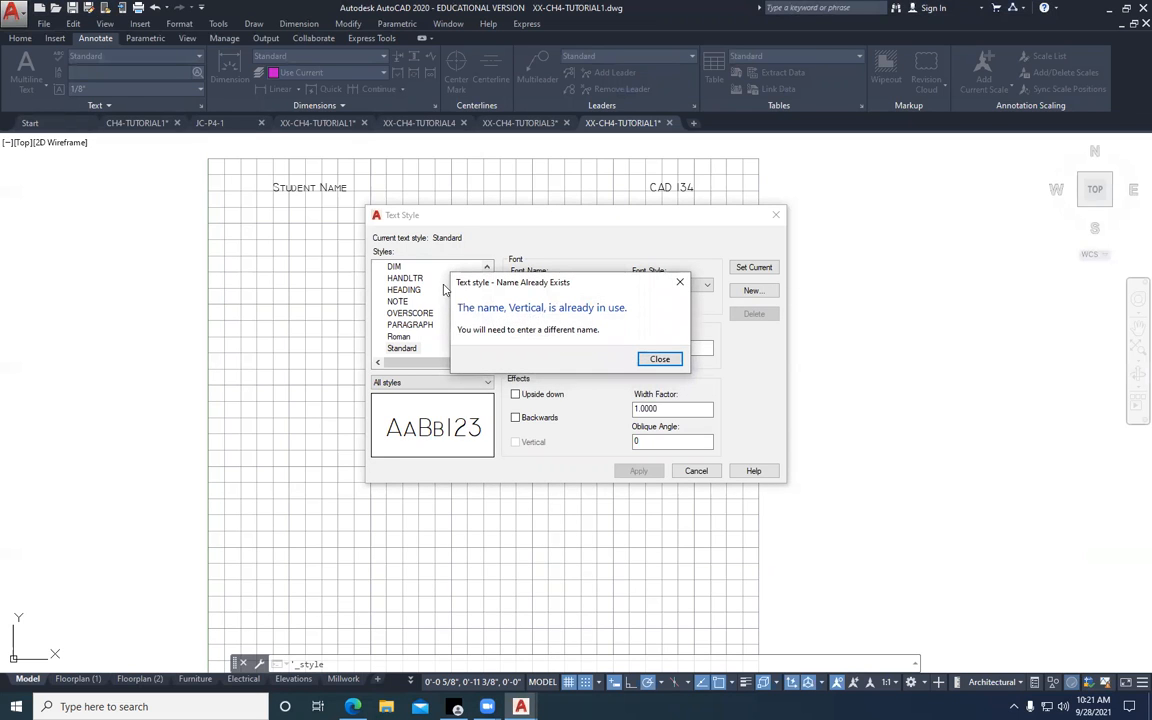
left_click(658, 359)
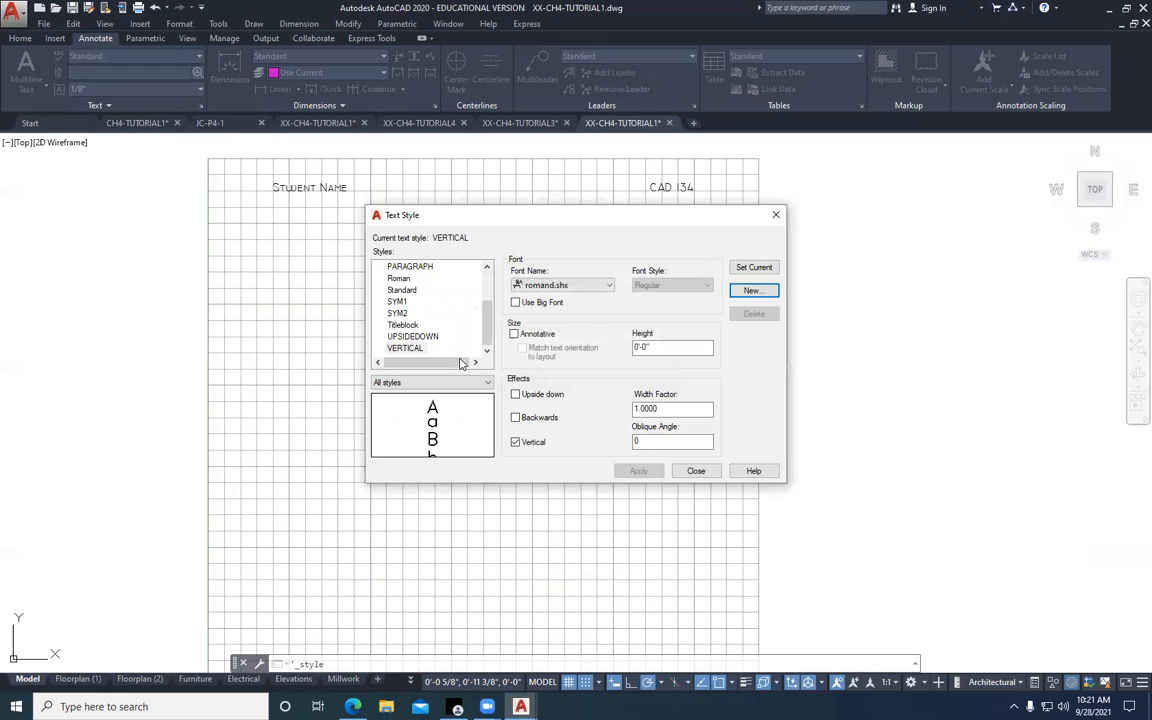
Make the existing VERTICAL text style current and close the text style settings
left_click(416, 349)
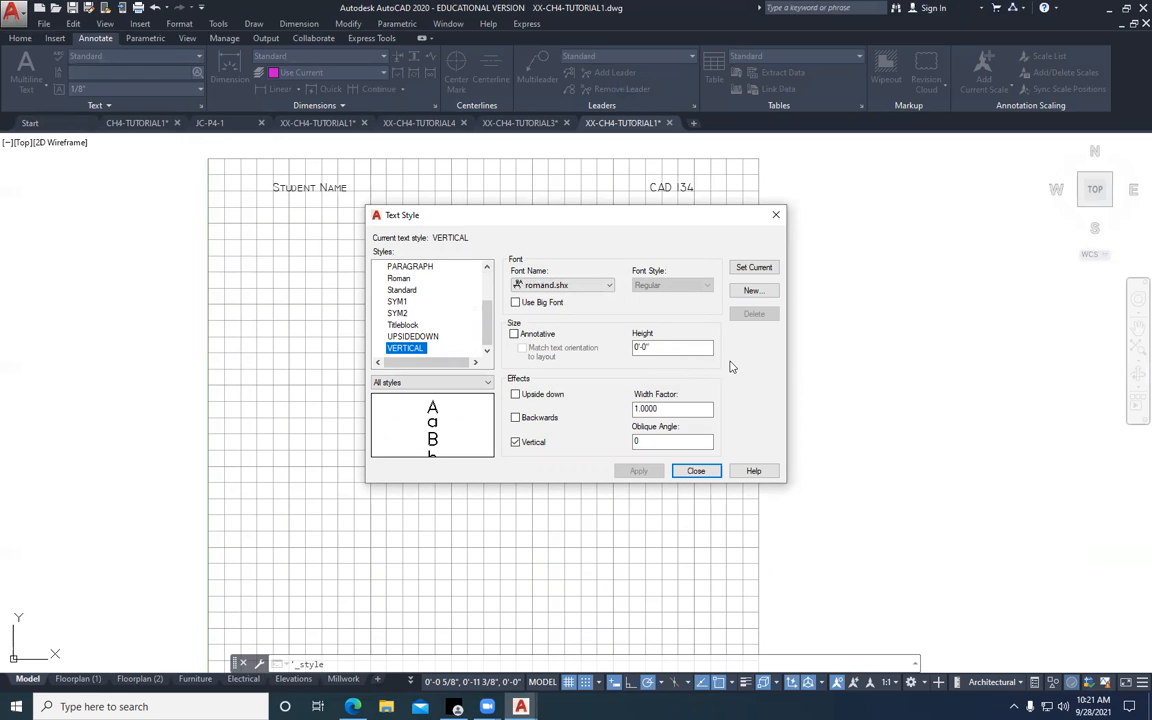
left_click(756, 270)
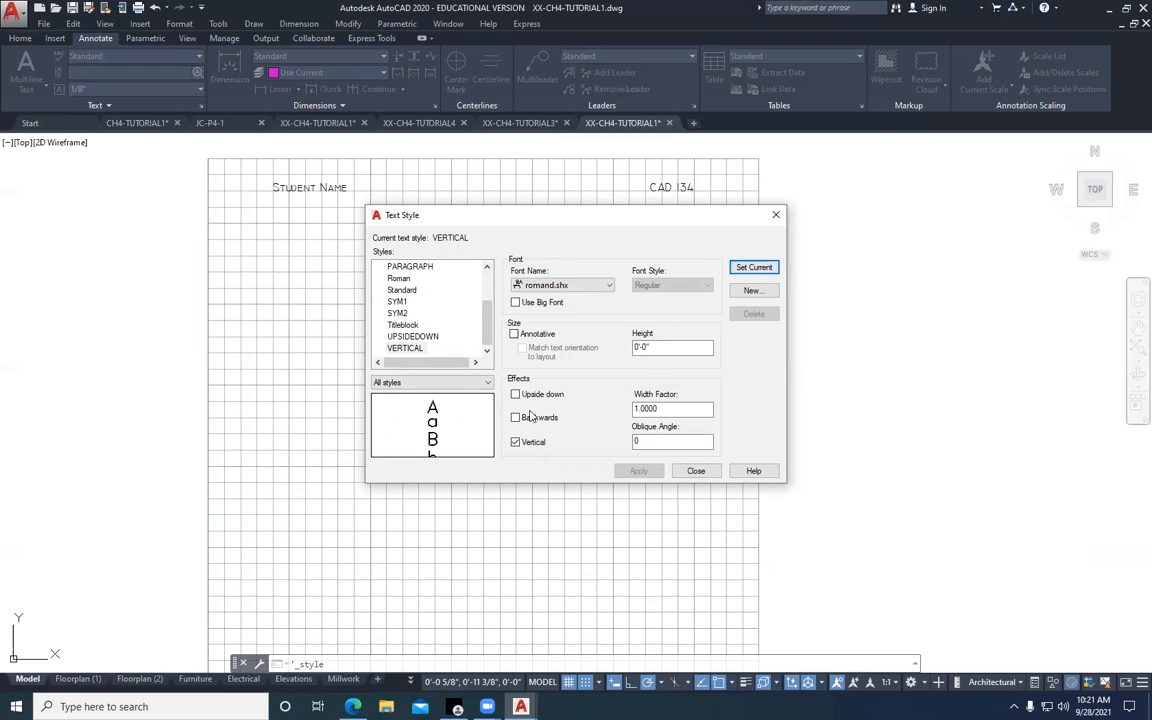
left_click(694, 471)
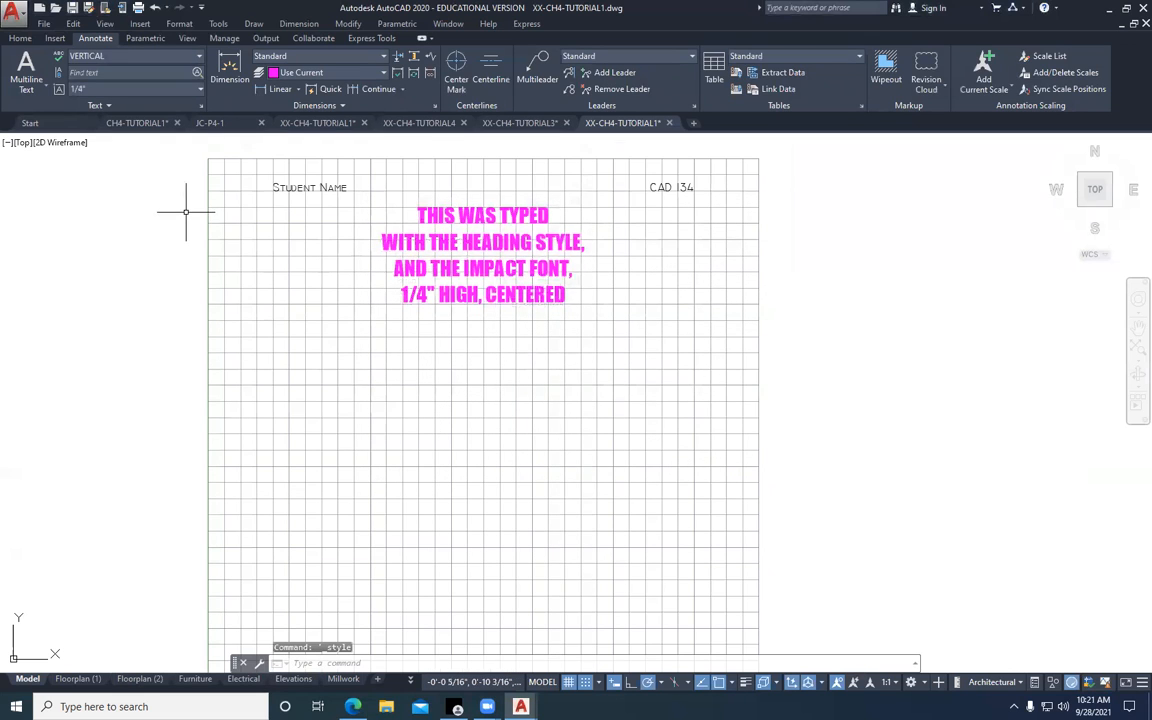
Start Single Line text at about 2 1/4", 5 3/4" with 1/4" height and 270° rotation, entering "This is vertical Text"
left_click(46, 90)
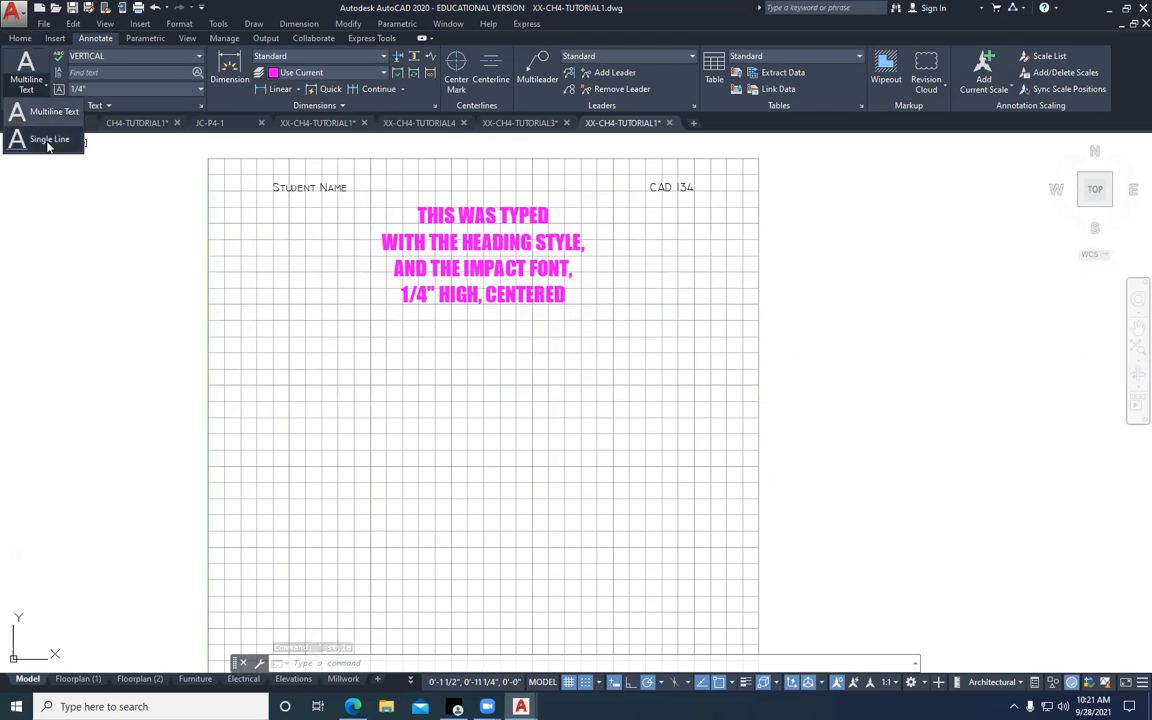
left_click(40, 134)
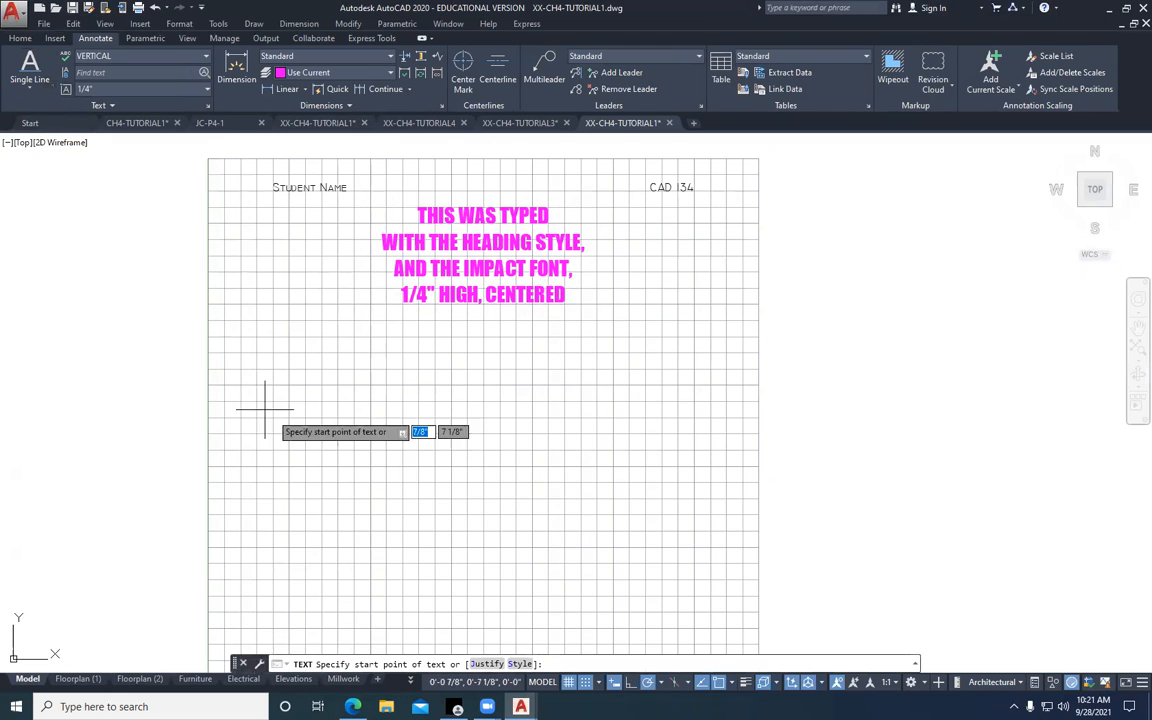
left_click(353, 497)
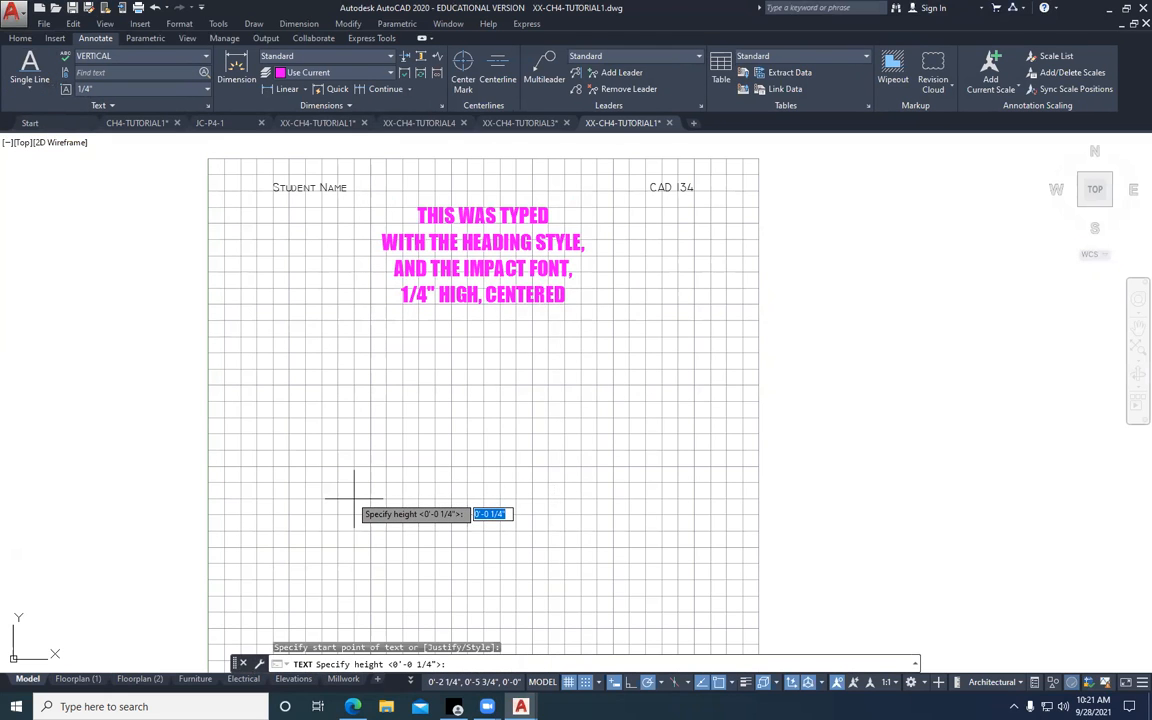
key("Return")
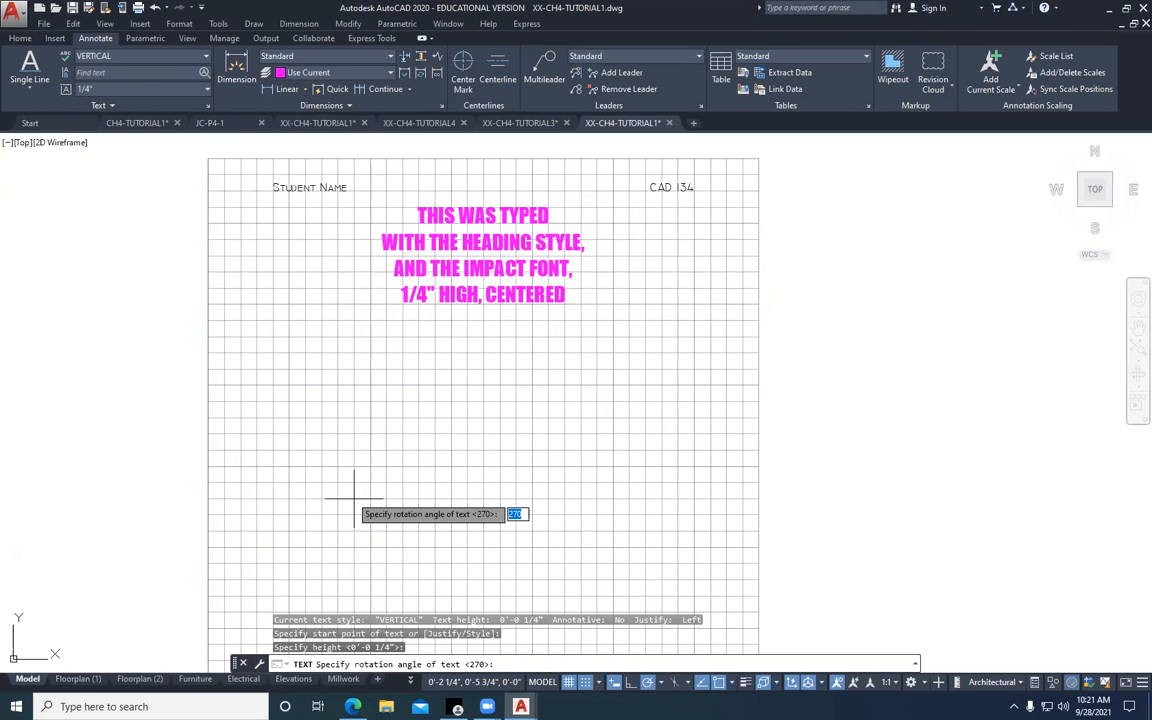
key("Return")
type("This is")
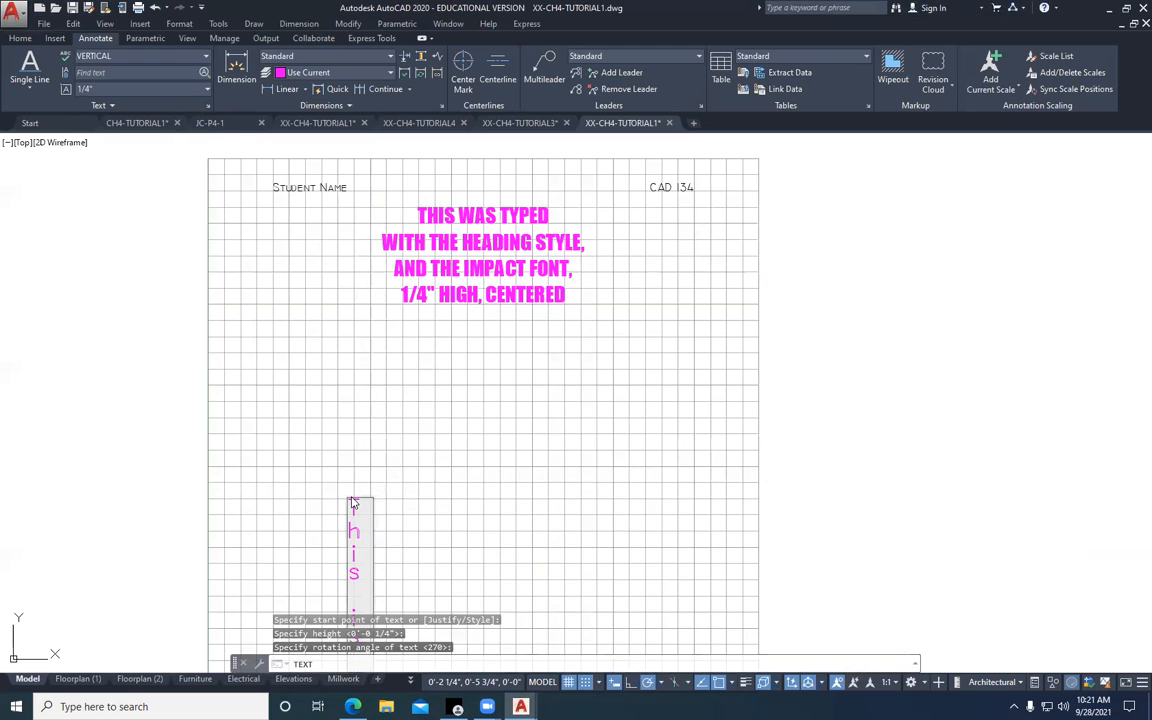
type(" vertical Text")
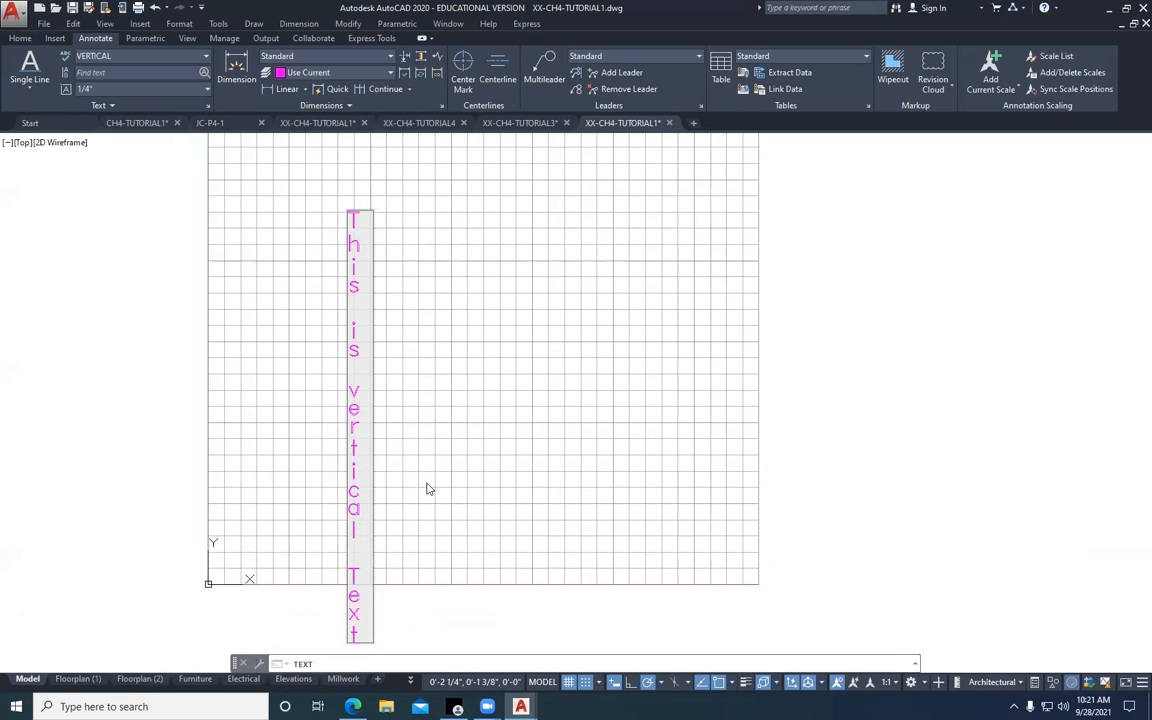
Replace the vertical text's wording with "vertical style" and finish the text
key("BackSpace")
key("BackSpace")
key("BackSpace")
key("BackSpace")
key("BackSpace")
key("BackSpace")
key("BackSpace")
key("BackSpace")
key("BackSpace")
key("BackSpace")
key("BackSpace")
key("BackSpace")
key("BackSpace")
key("BackSpace")
key("BackSpace")
key("BackSpace")
key("BackSpace")
key("BackSpace")
key("BackSpace")
key("BackSpace")
key("BackSpace")
type("vertical s")
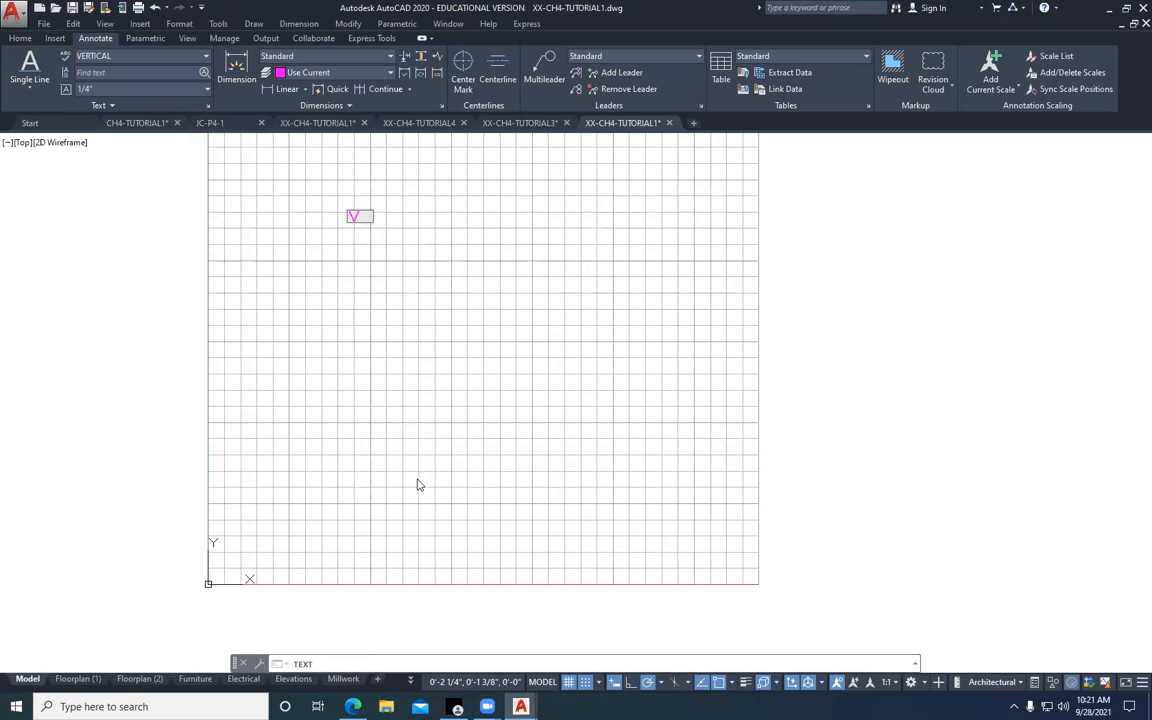
type("tyle")
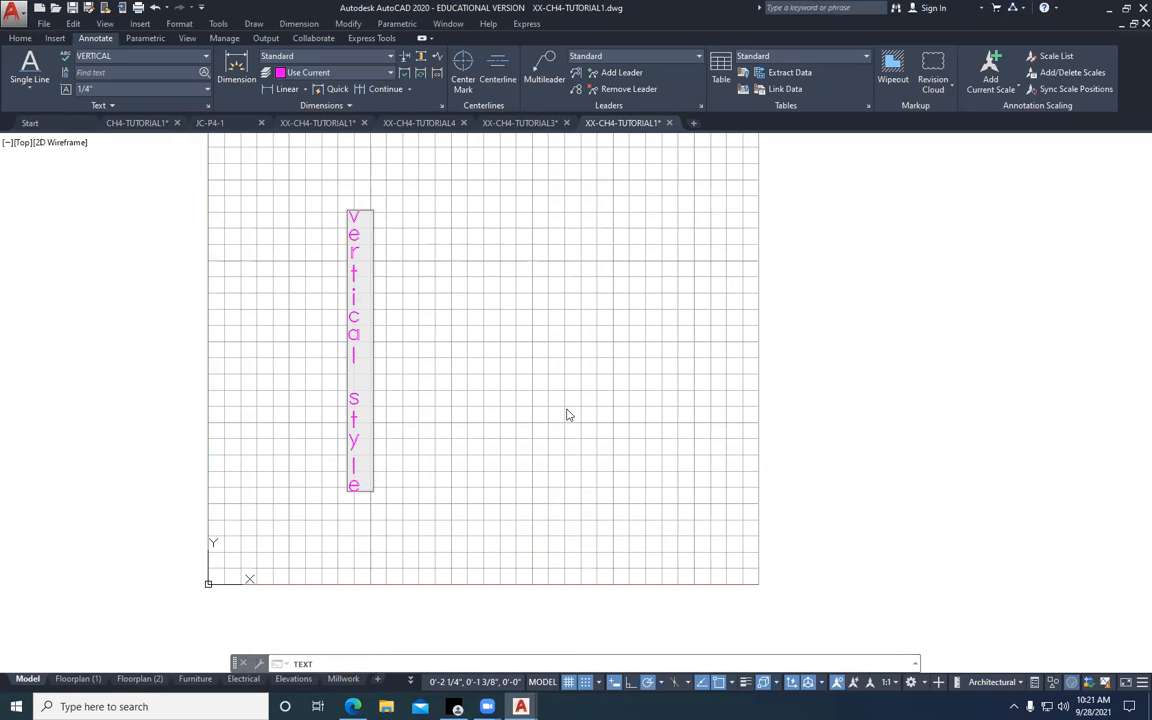
key("Return")
key("Return")
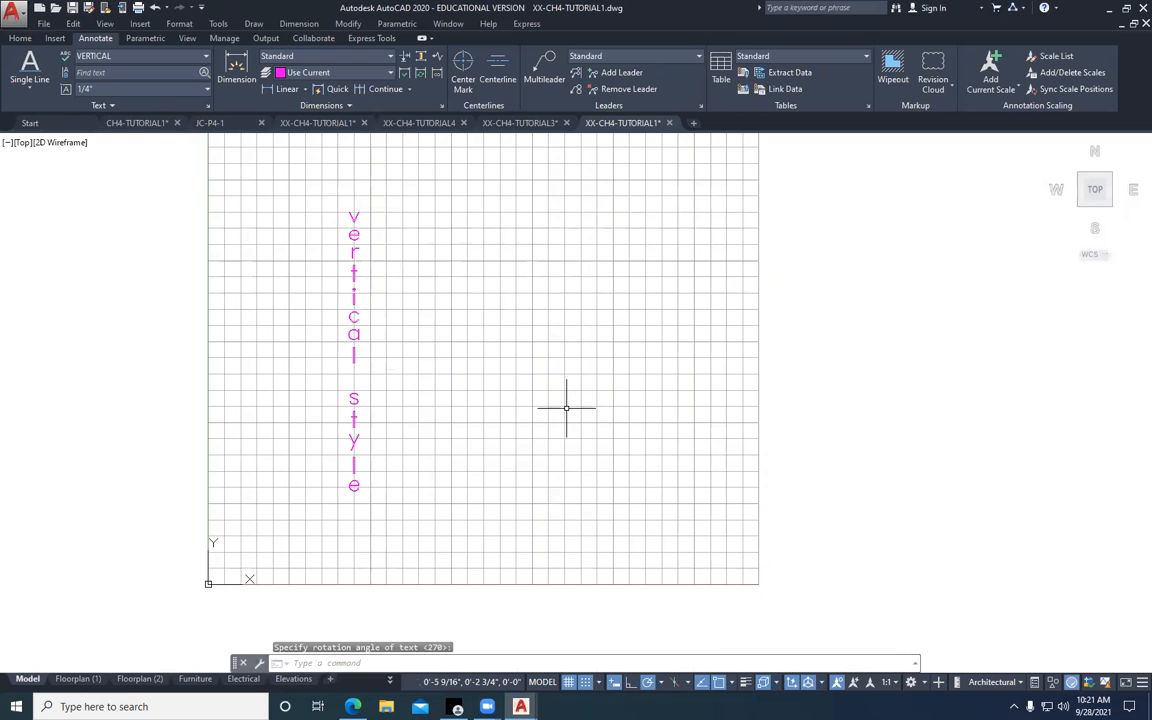
Move the "vertical style" text up to about 1 3/8", 8 1/2" and deselect it
scroll(573, 394, "down", 2)
middle_click_drag(551, 369, 501, 445)
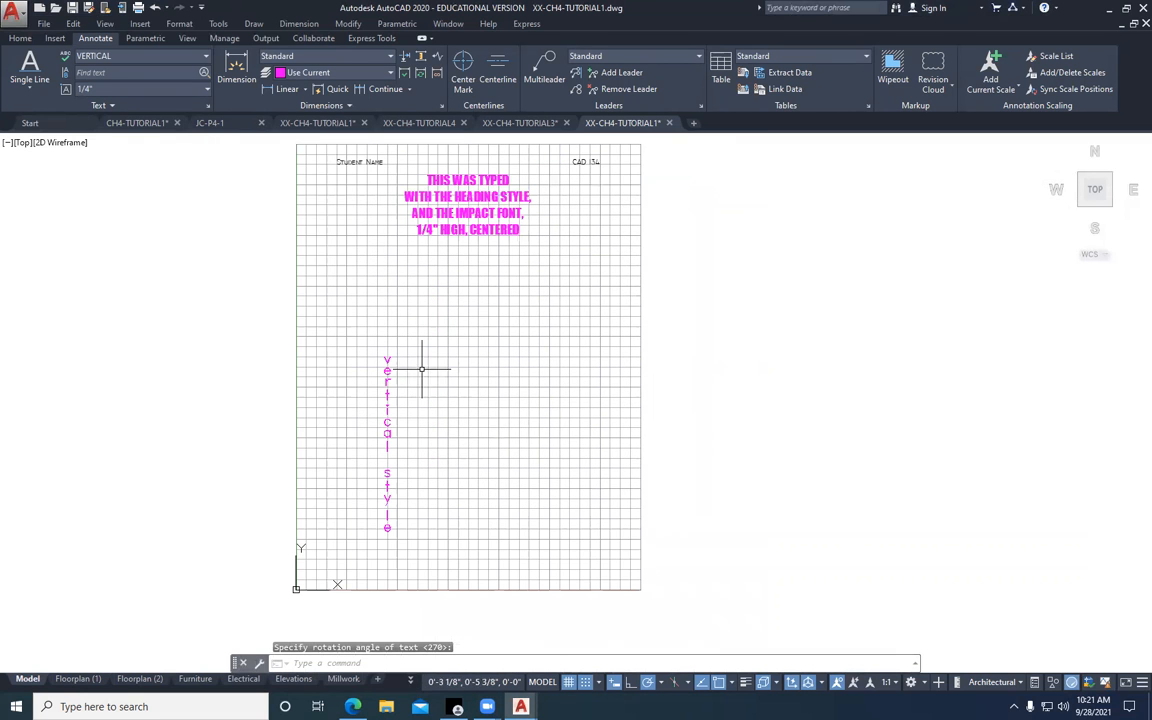
left_click(387, 358)
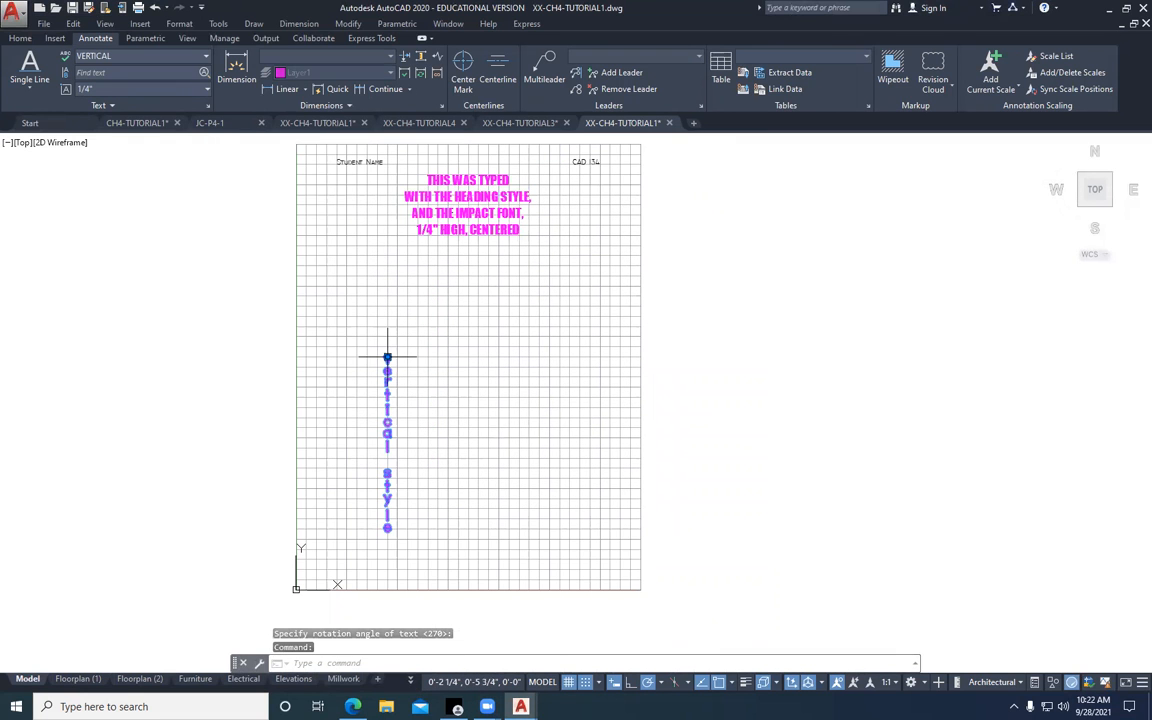
left_click(387, 358)
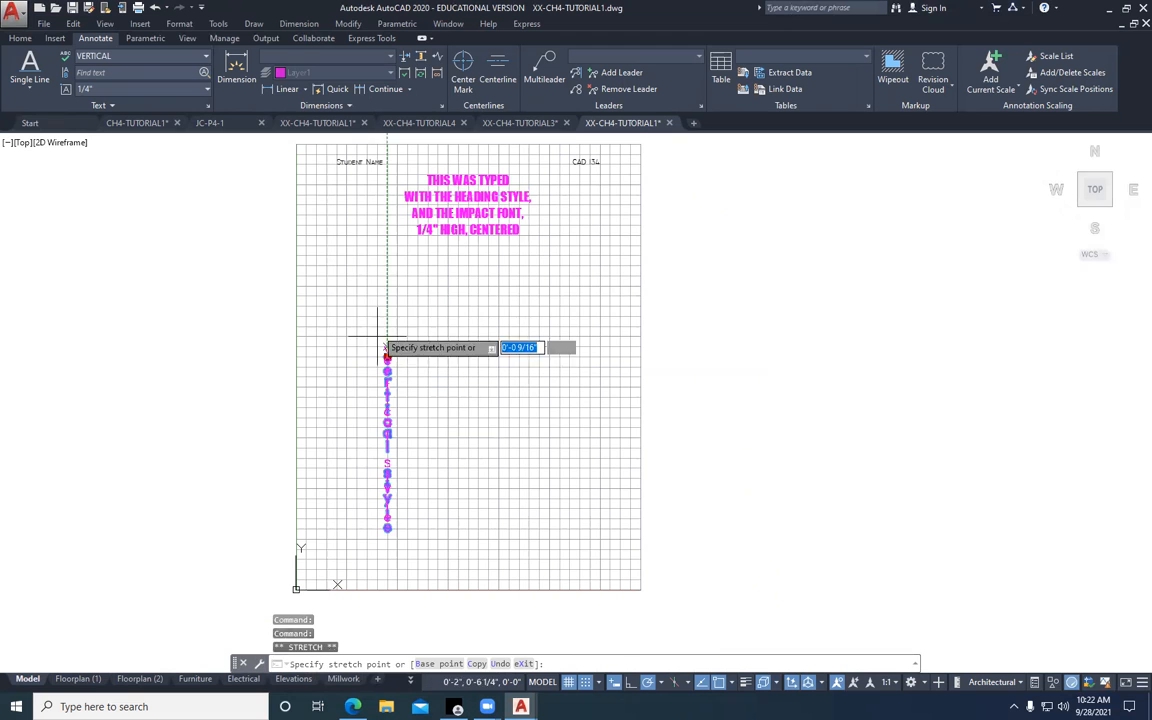
left_click(351, 246)
key("Escape")
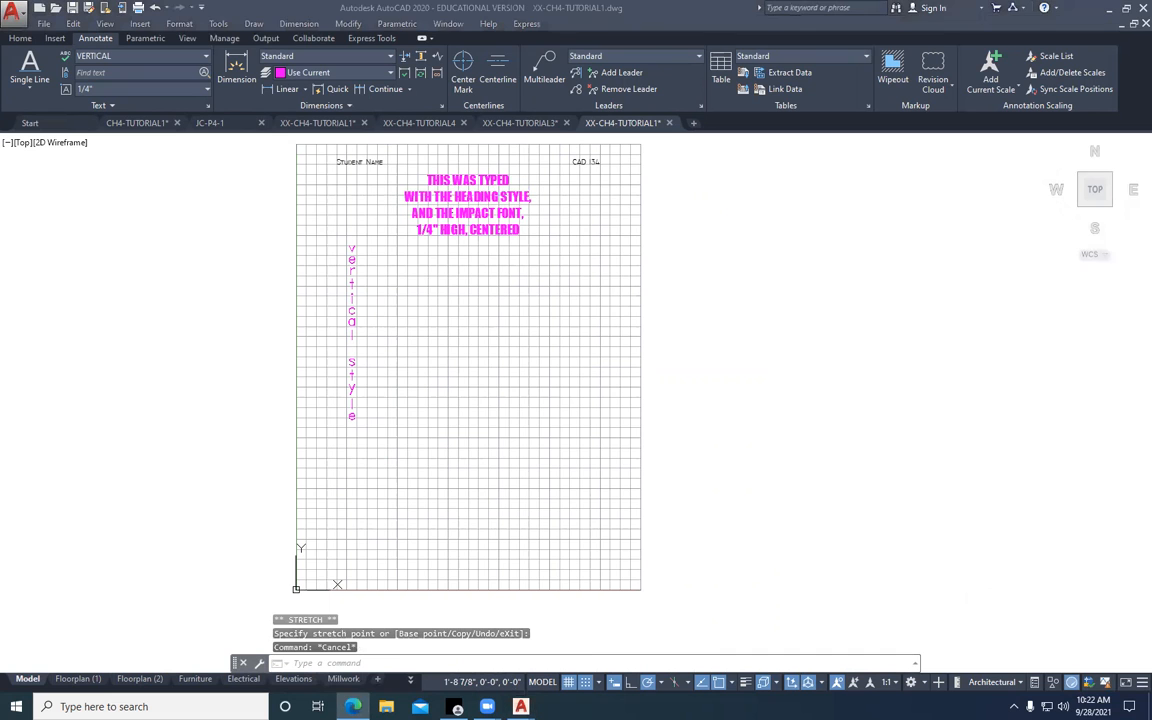
Switch to the Edge browser and review Exercise 4-1 in the chapter PDF, from the initial settings through Figure 4-17
left_click(353, 706)
scroll(587, 521, "down", 3)
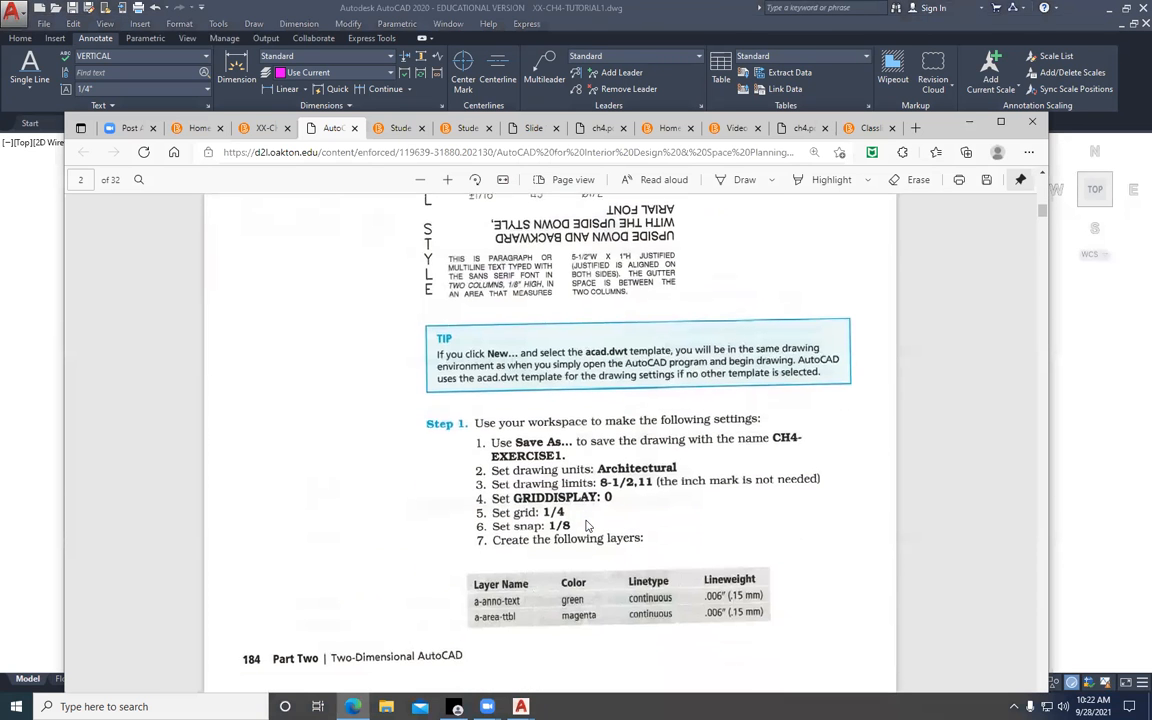
scroll(610, 530, "down", 5)
scroll(614, 532, "down", 15)
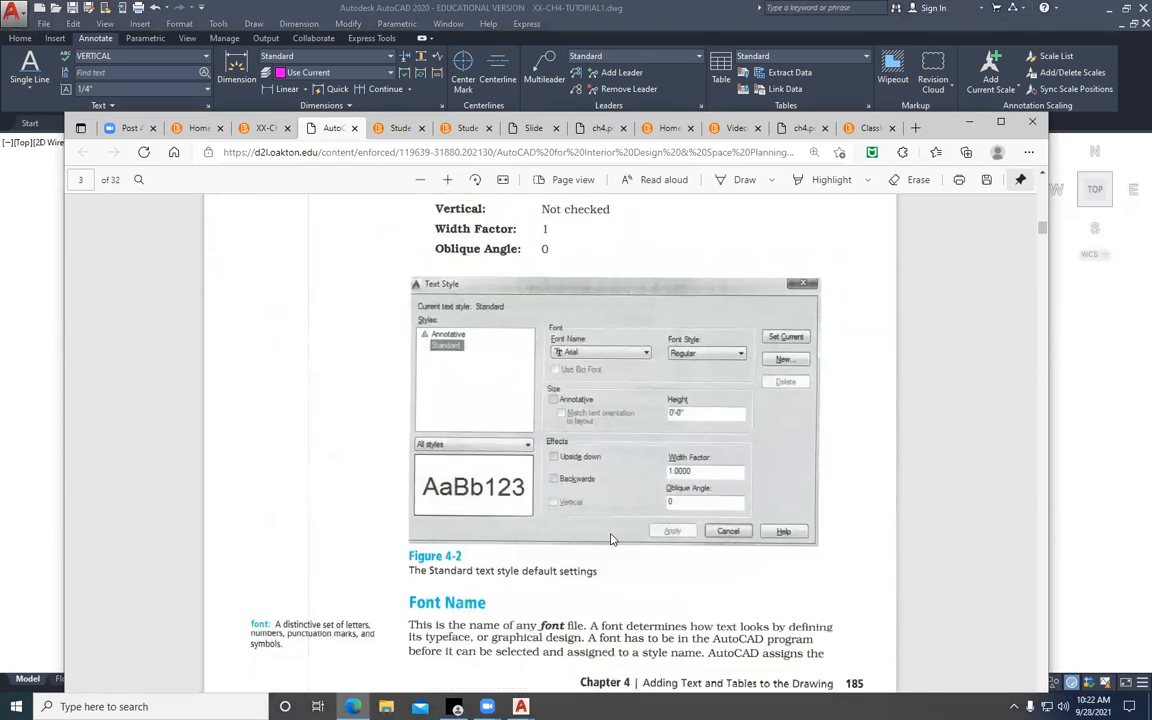
scroll(612, 560, "down", 15)
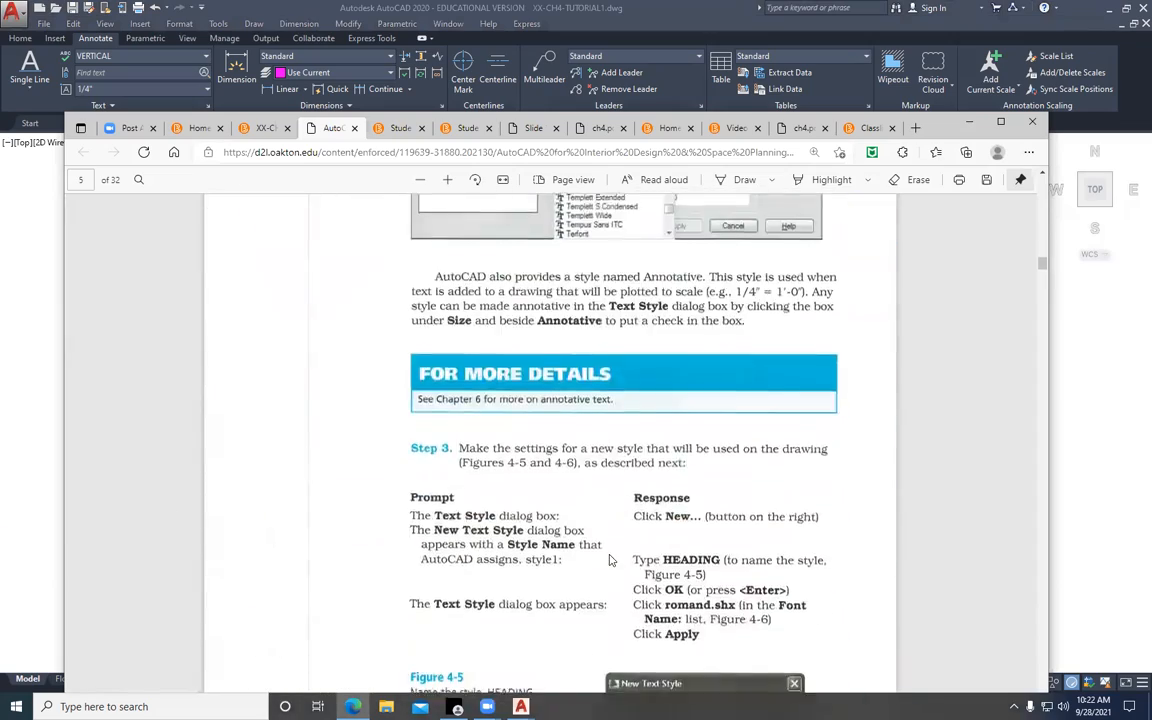
scroll(608, 565, "down", 15)
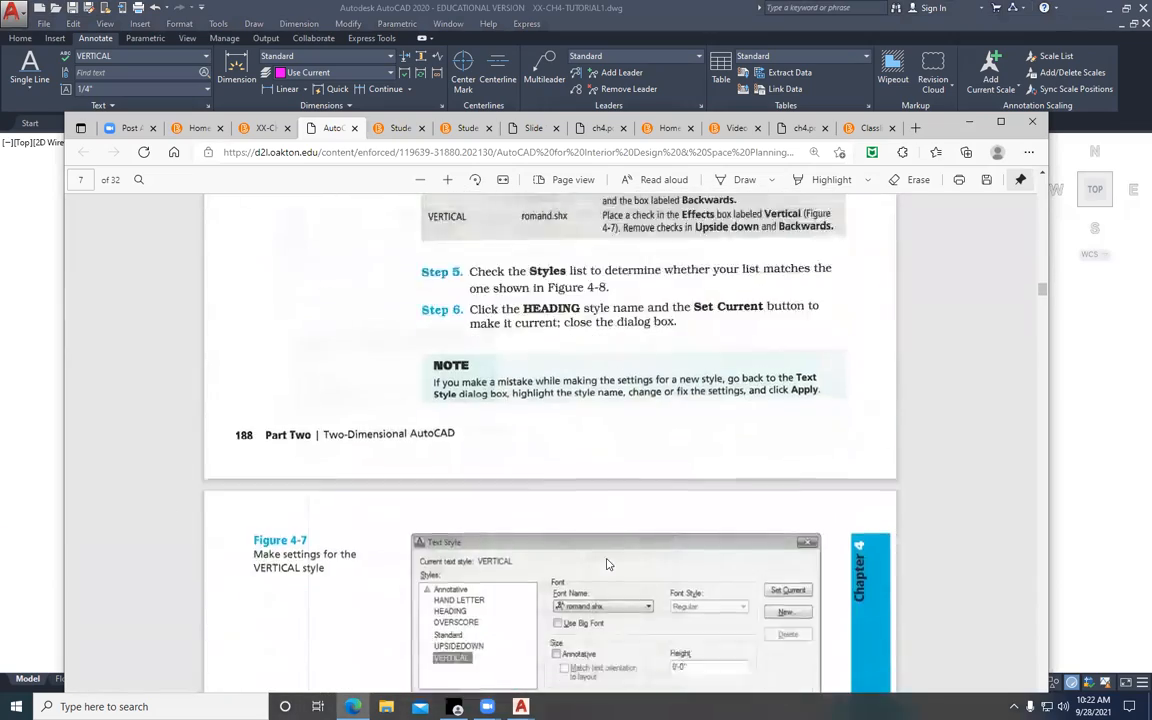
scroll(606, 565, "down", 15)
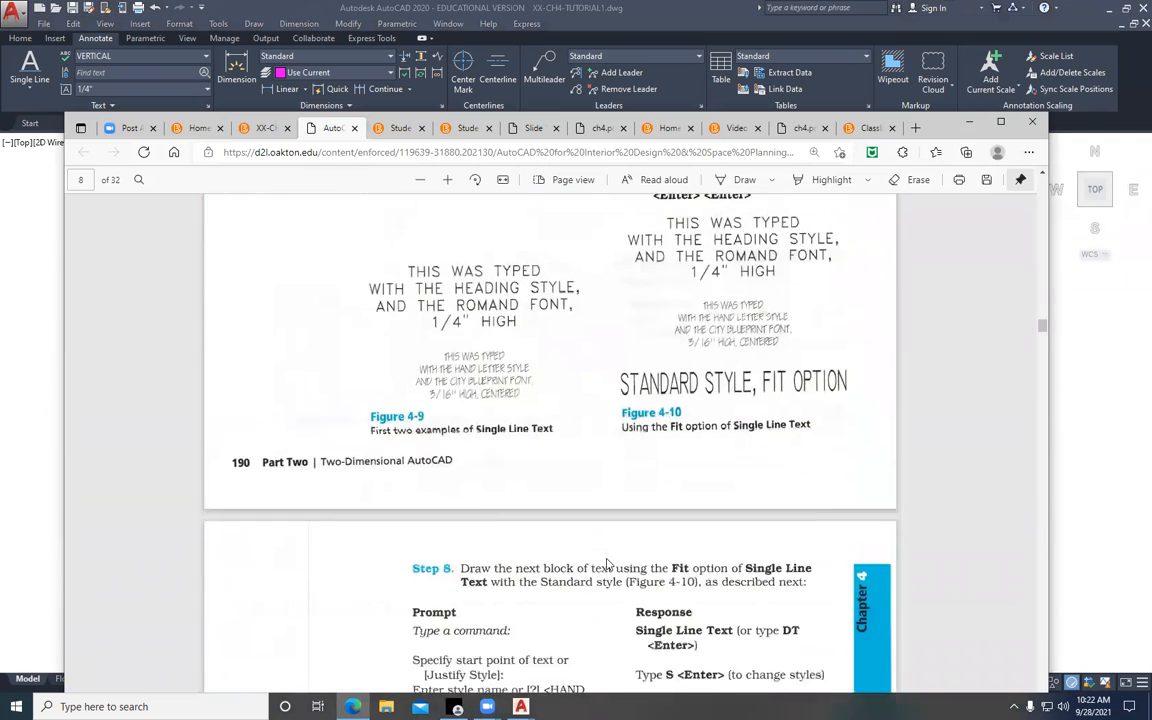
scroll(606, 565, "down", 4)
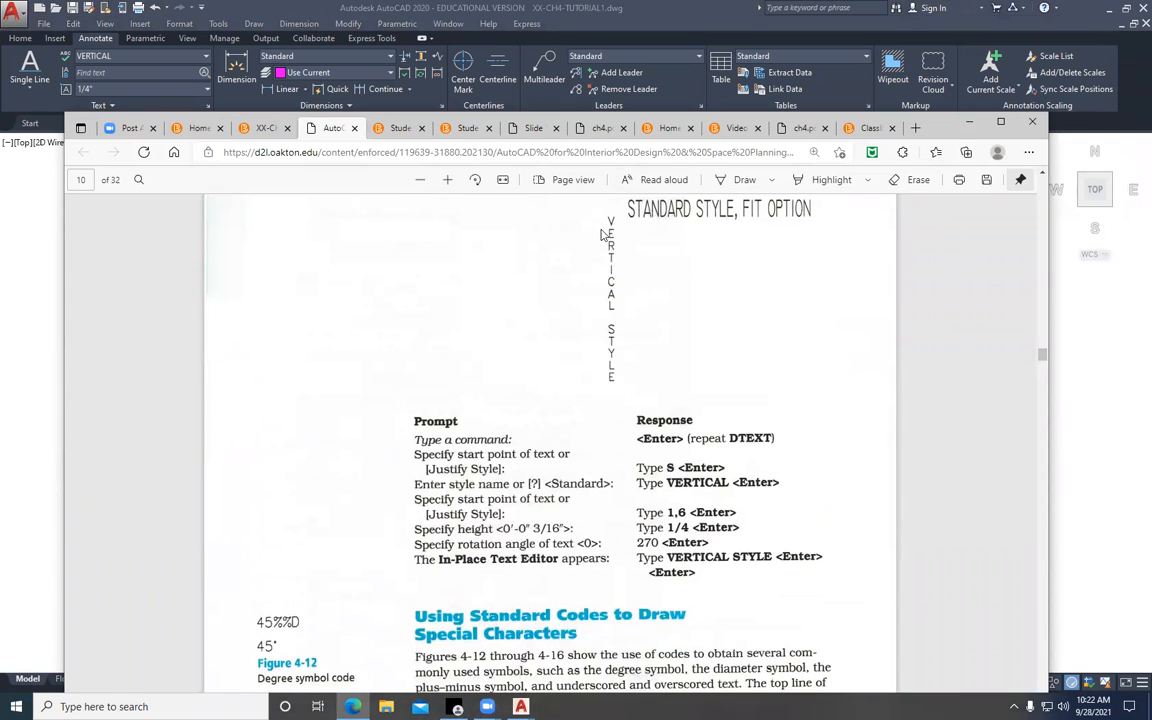
scroll(640, 434, "down", 1)
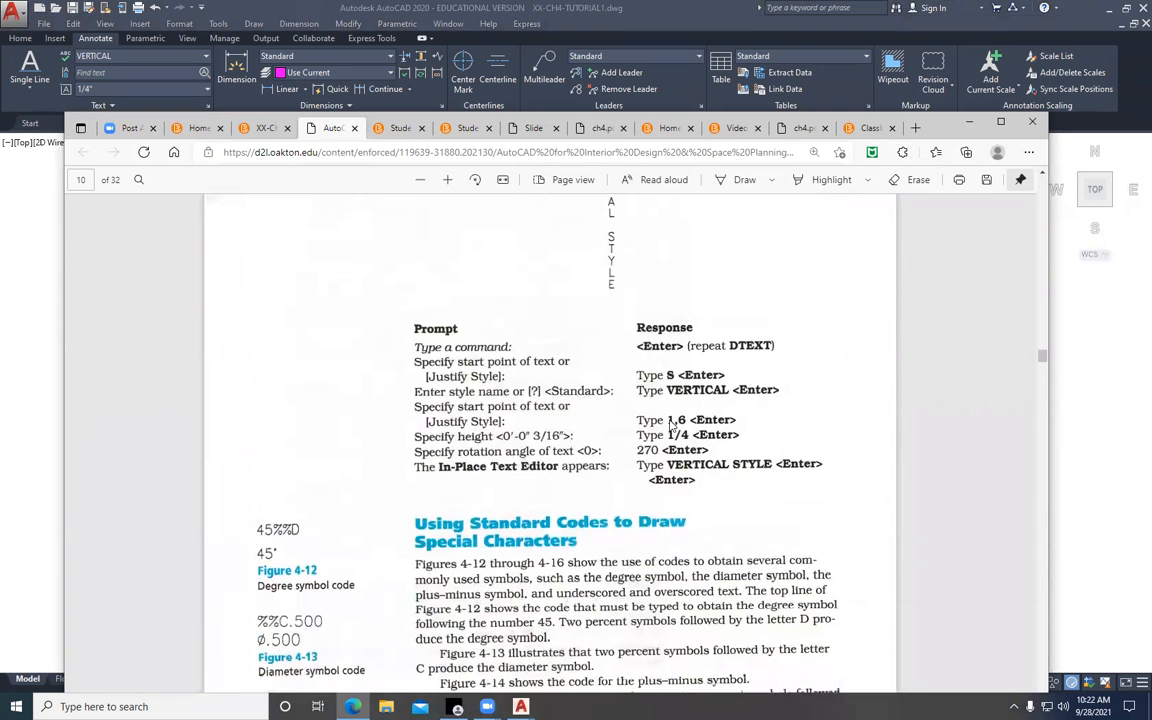
scroll(672, 425, "down", 12)
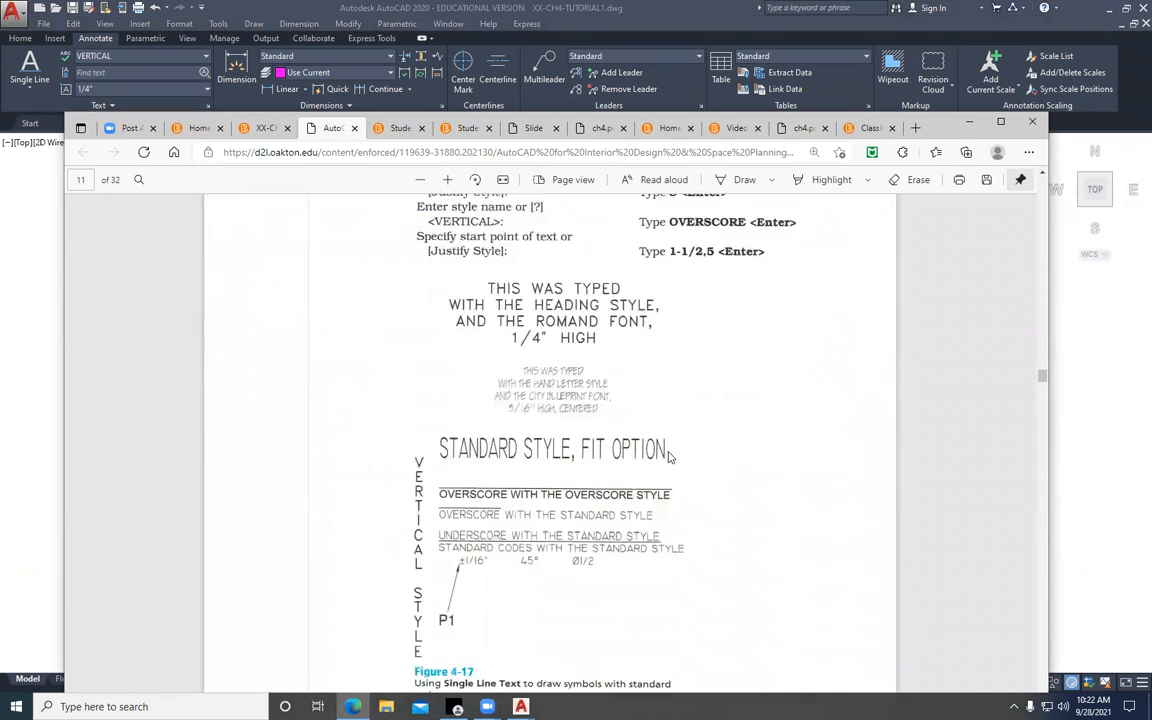
scroll(669, 457, "down", 2)
scroll(669, 458, "up", 1)
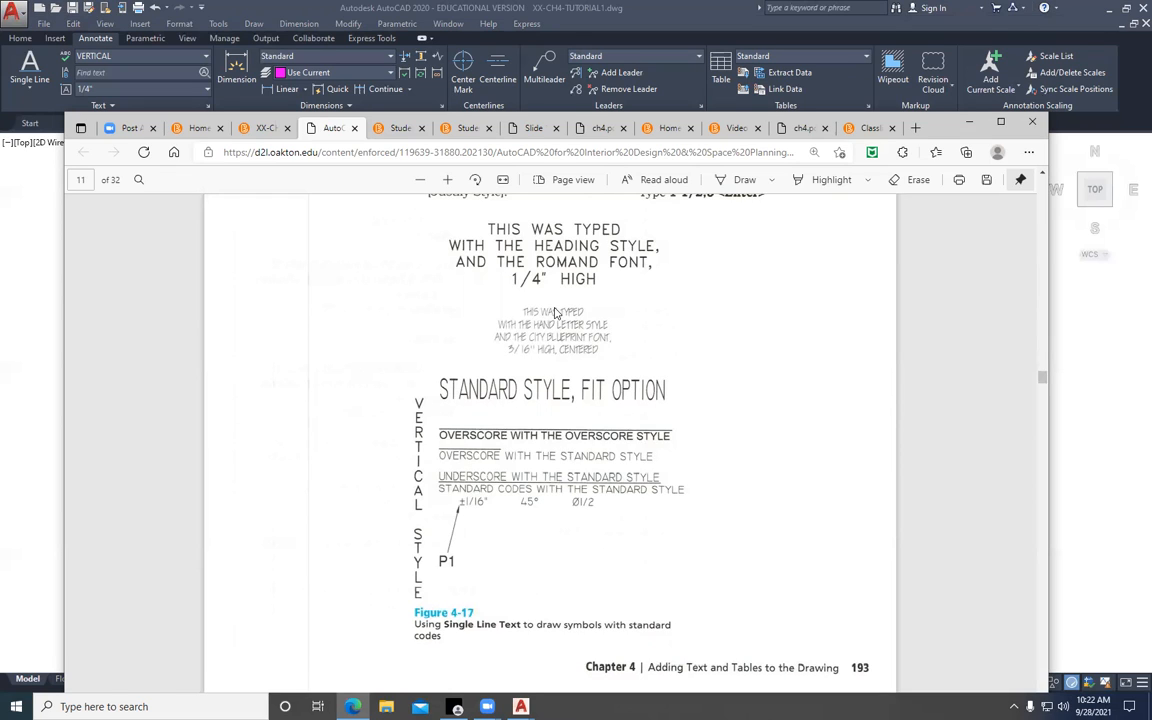
Examine the remaining Exercise 4-1 instructions in the PDF, covering standard codes, upside-down text, multiline columns, text editing and spell checking
scroll(563, 386, "down", 3)
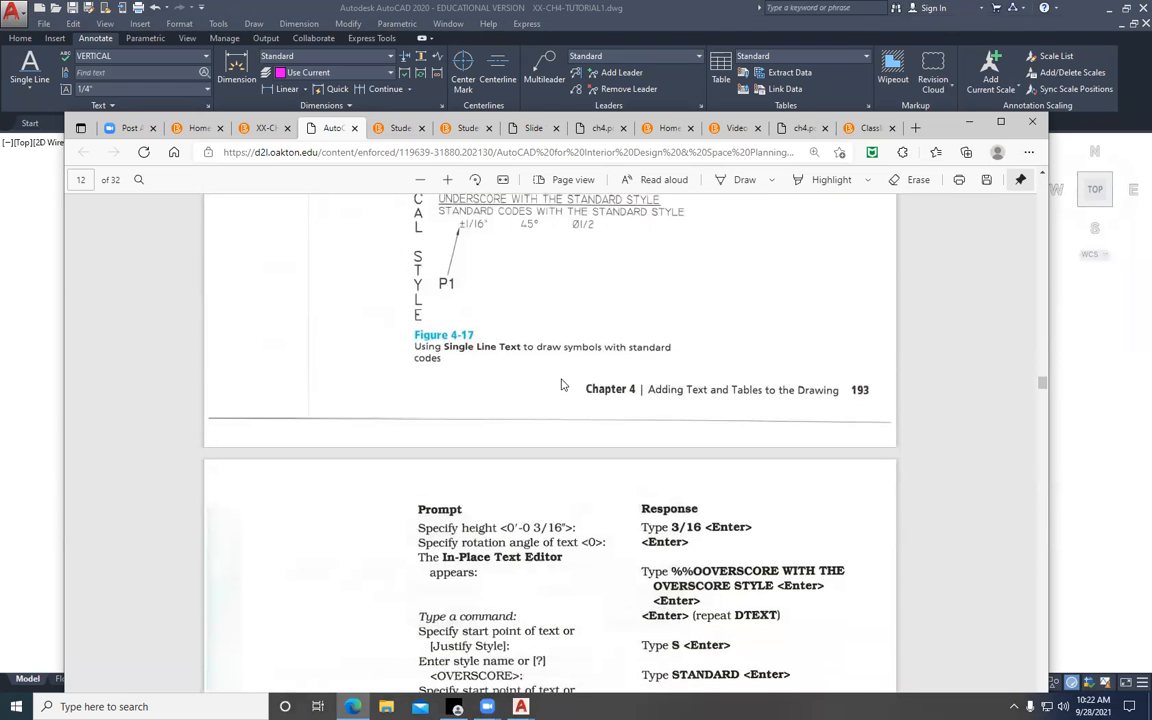
scroll(563, 385, "down", 7)
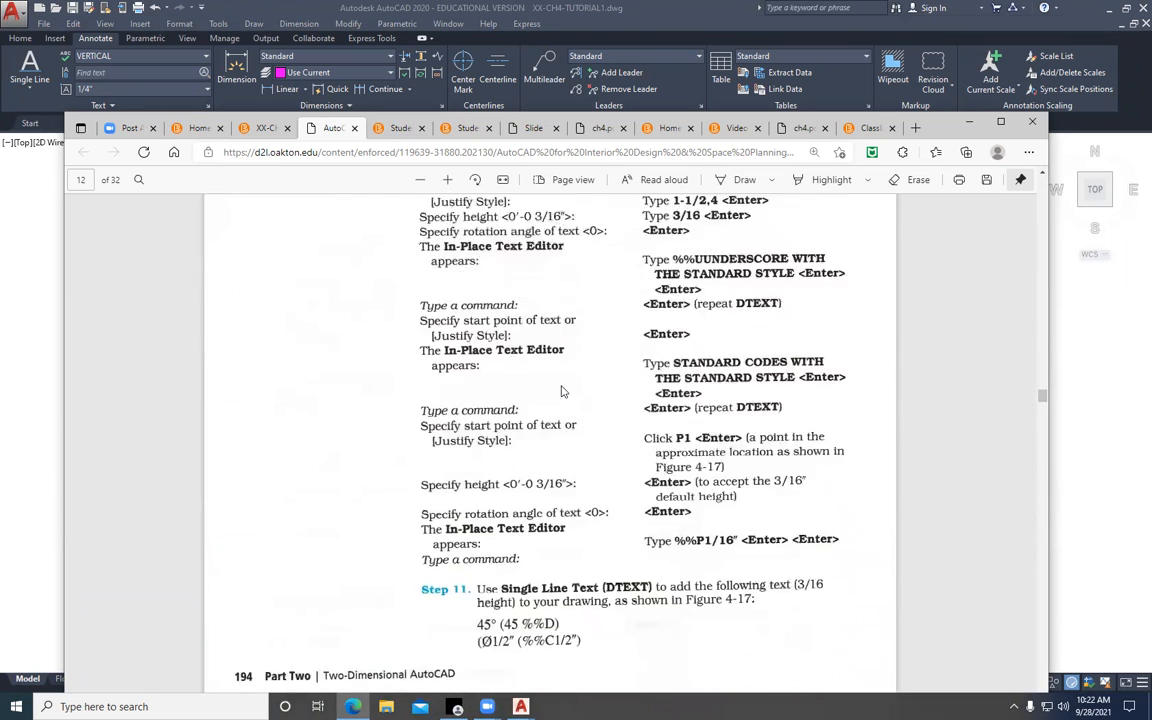
scroll(565, 380, "down", 10)
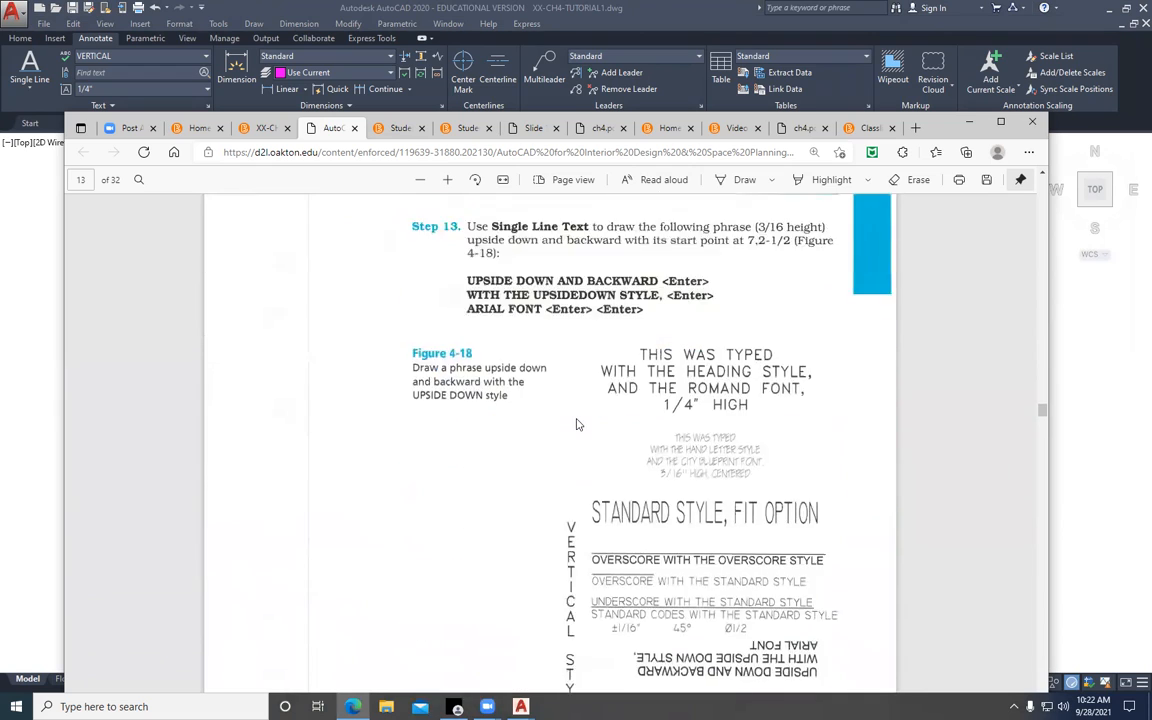
scroll(576, 424, "down", 12)
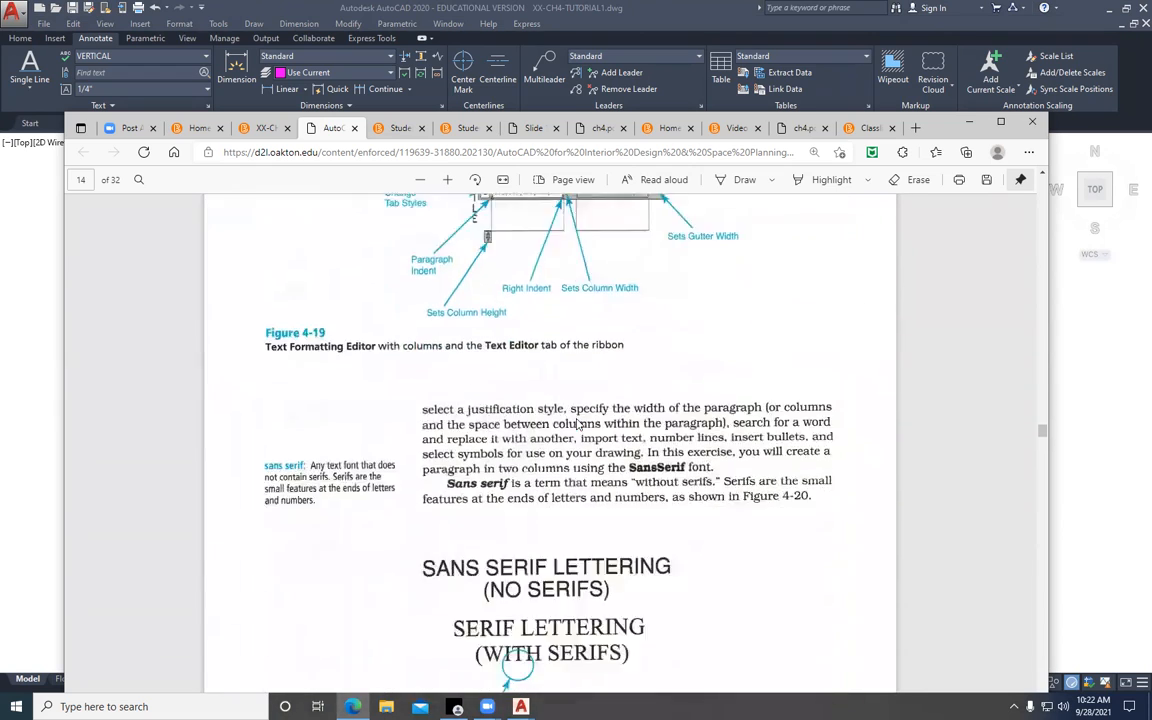
scroll(576, 424, "down", 10)
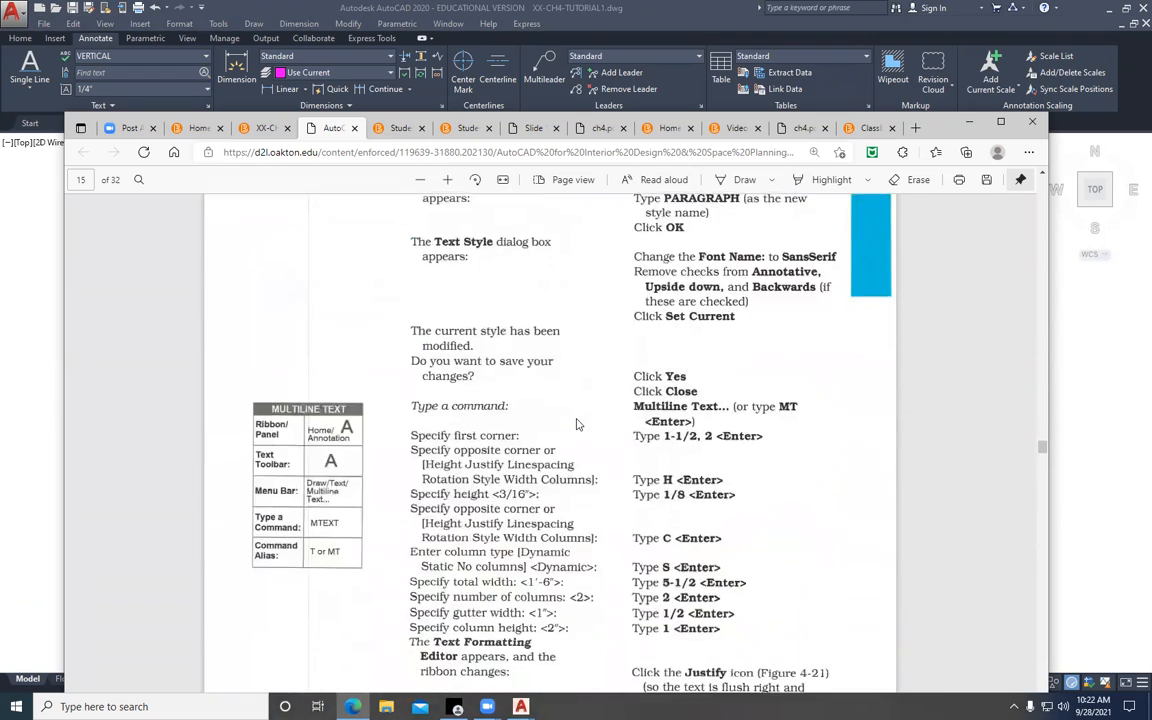
scroll(576, 424, "down", 15)
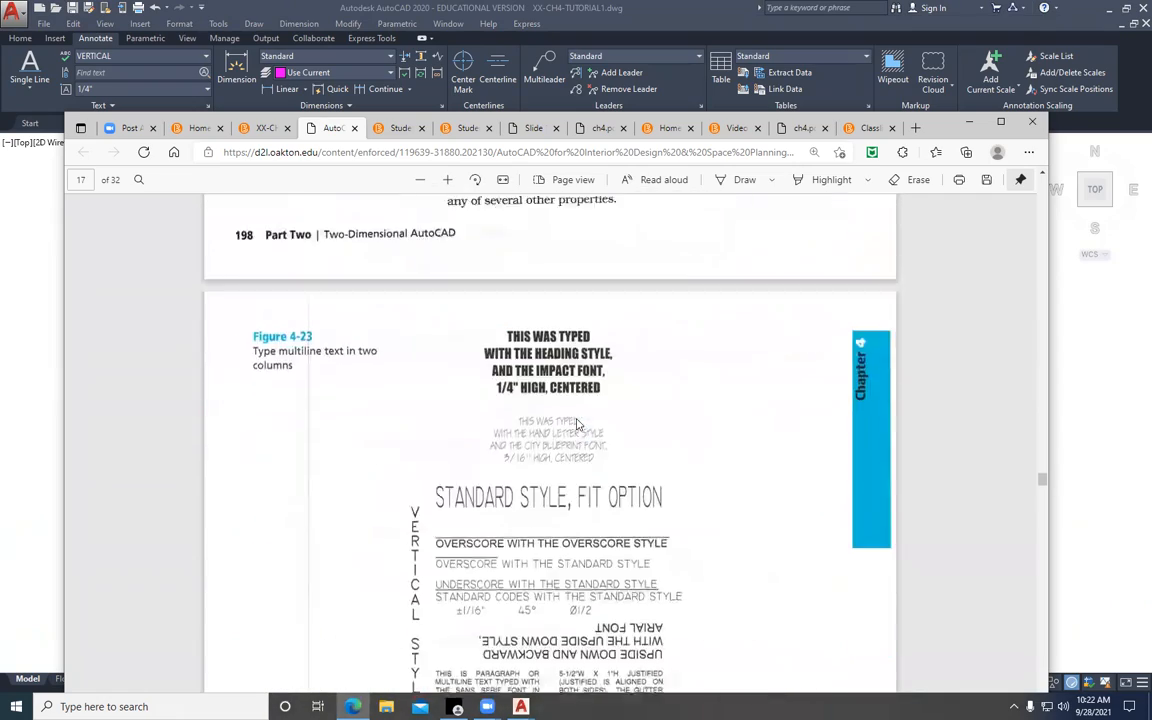
scroll(576, 424, "down", 15)
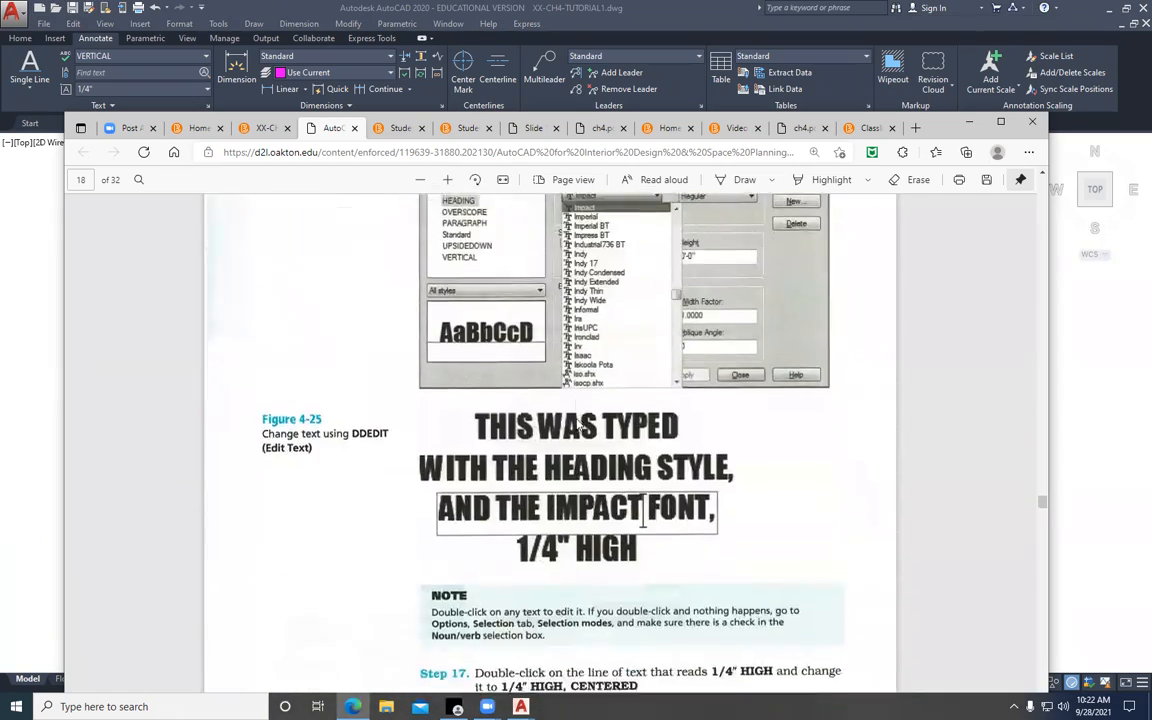
scroll(576, 424, "down", 15)
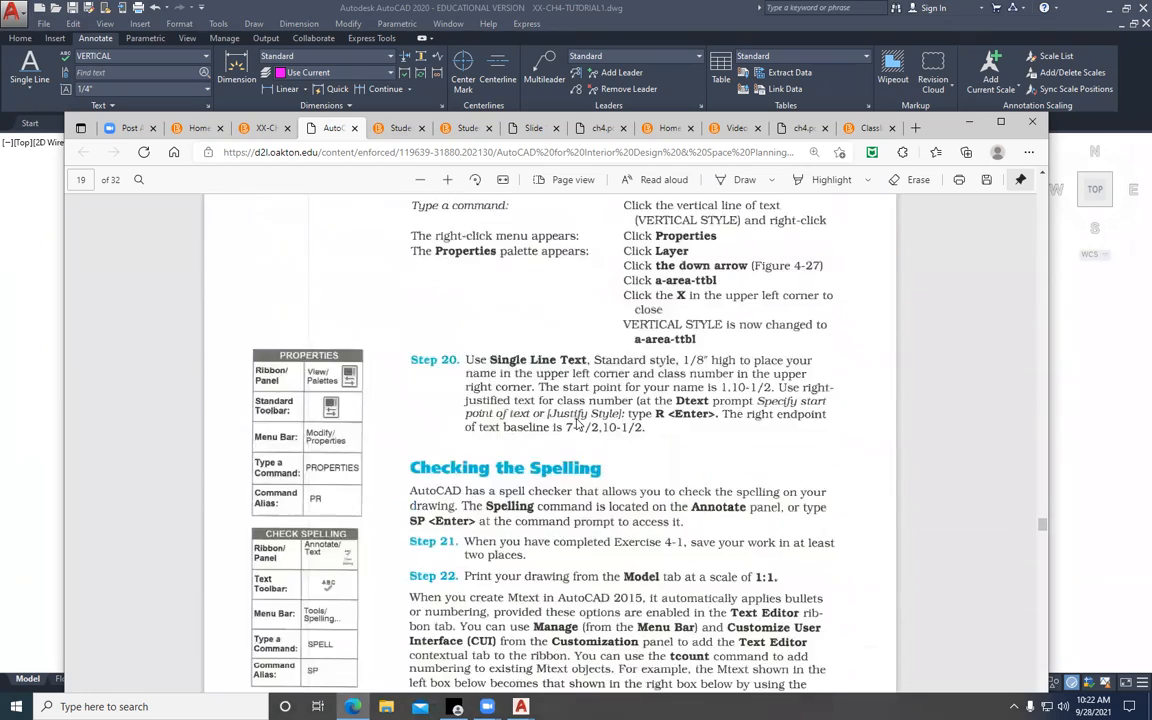
scroll(576, 424, "down", 15)
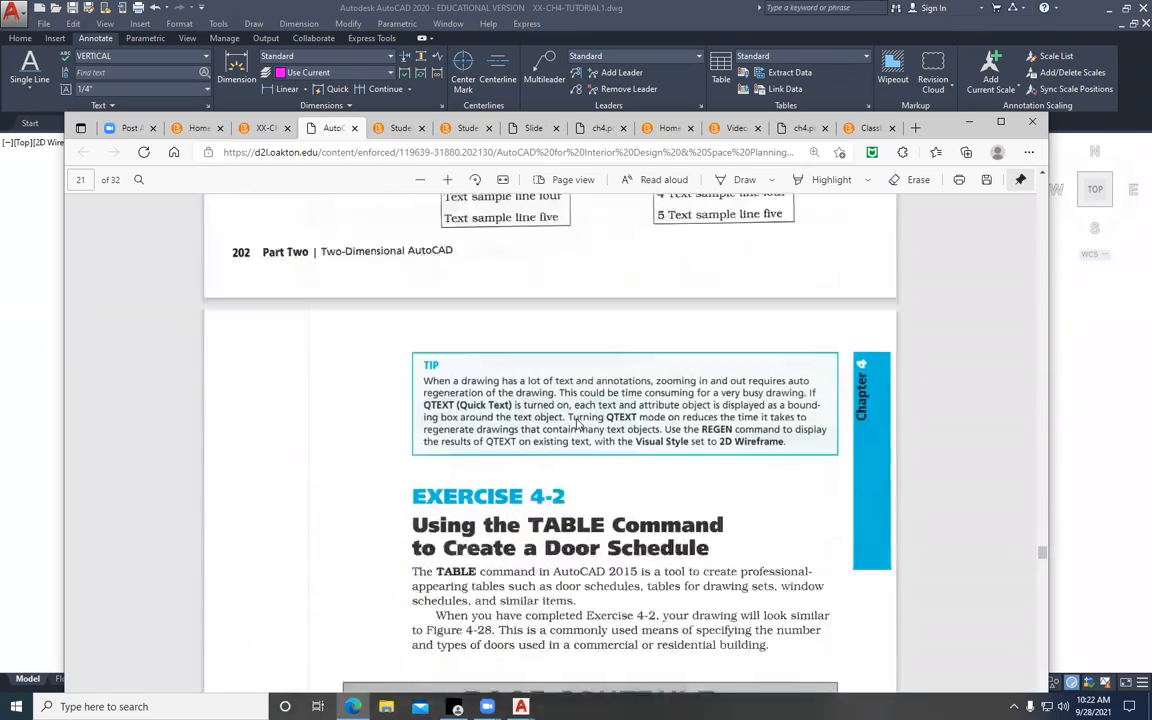
Examine Exercise 4-2 in the PDF, covering the door schedule's drawing settings, table style, rows and column changes
scroll(578, 424, "down", 4)
scroll(576, 420, "up", 4)
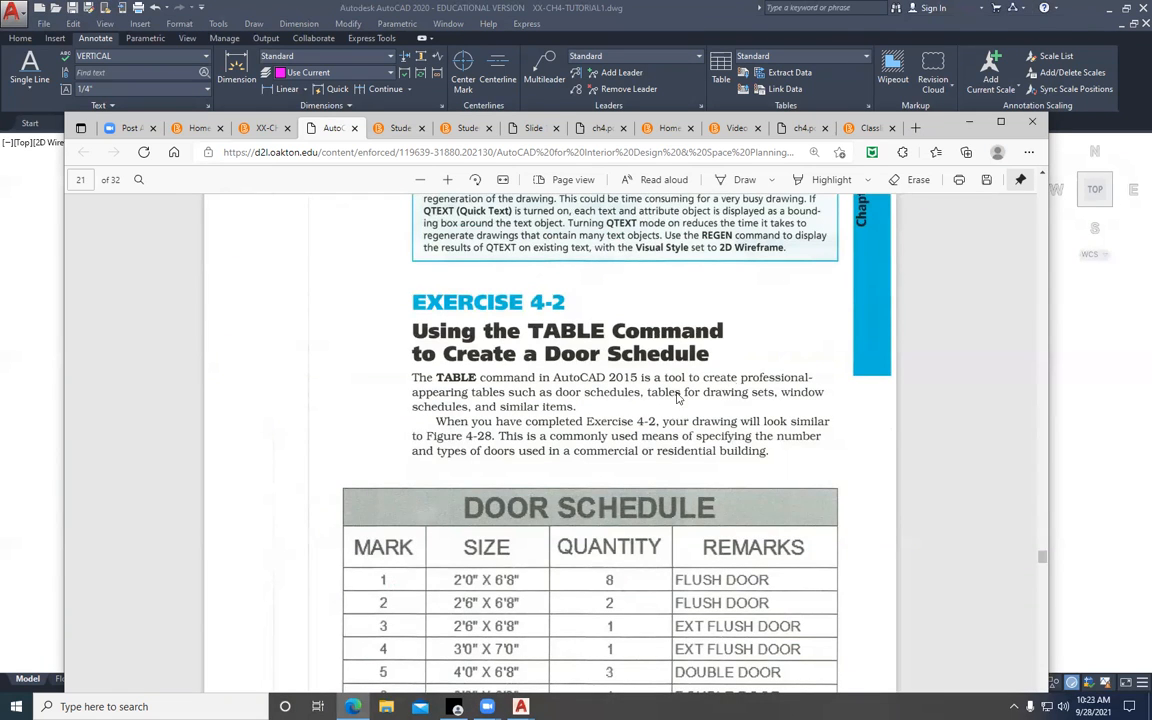
scroll(476, 428, "down", 10)
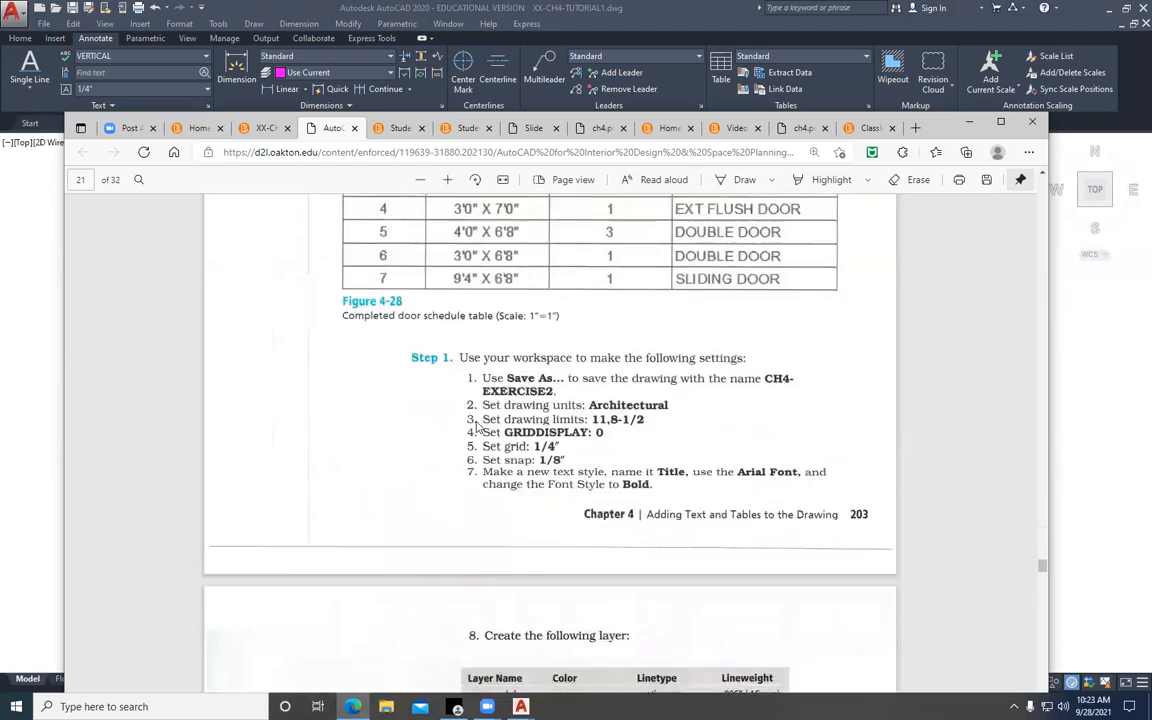
scroll(476, 427, "down", 12)
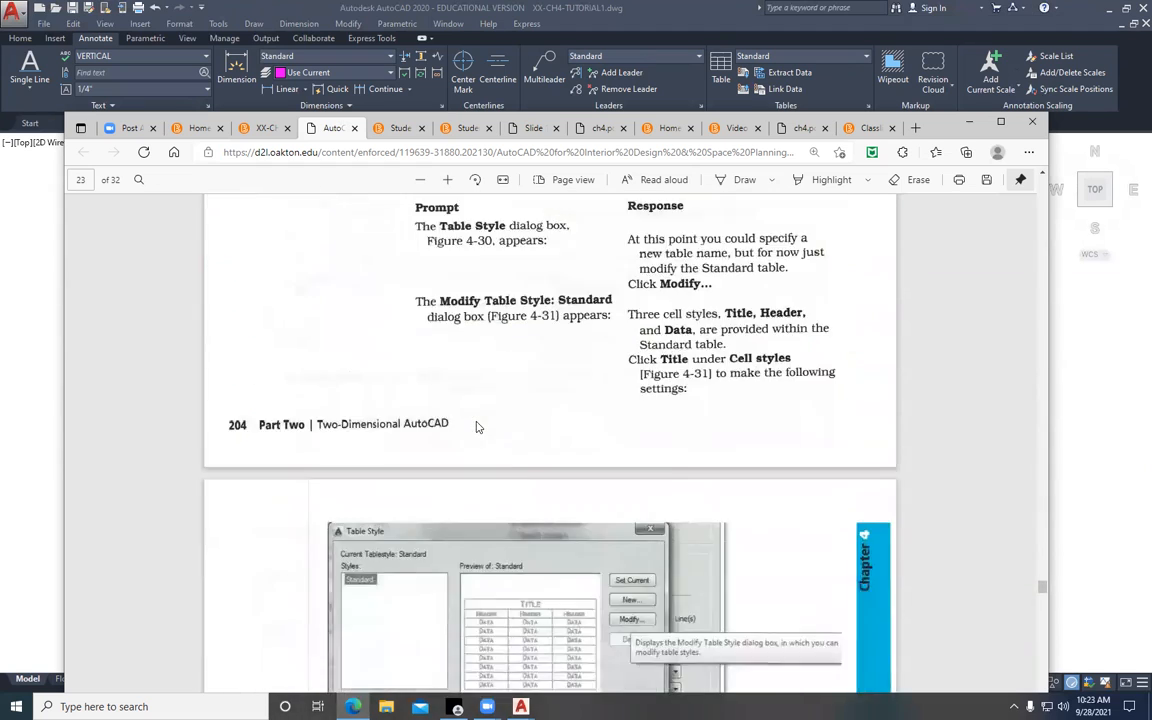
scroll(476, 427, "down", 12)
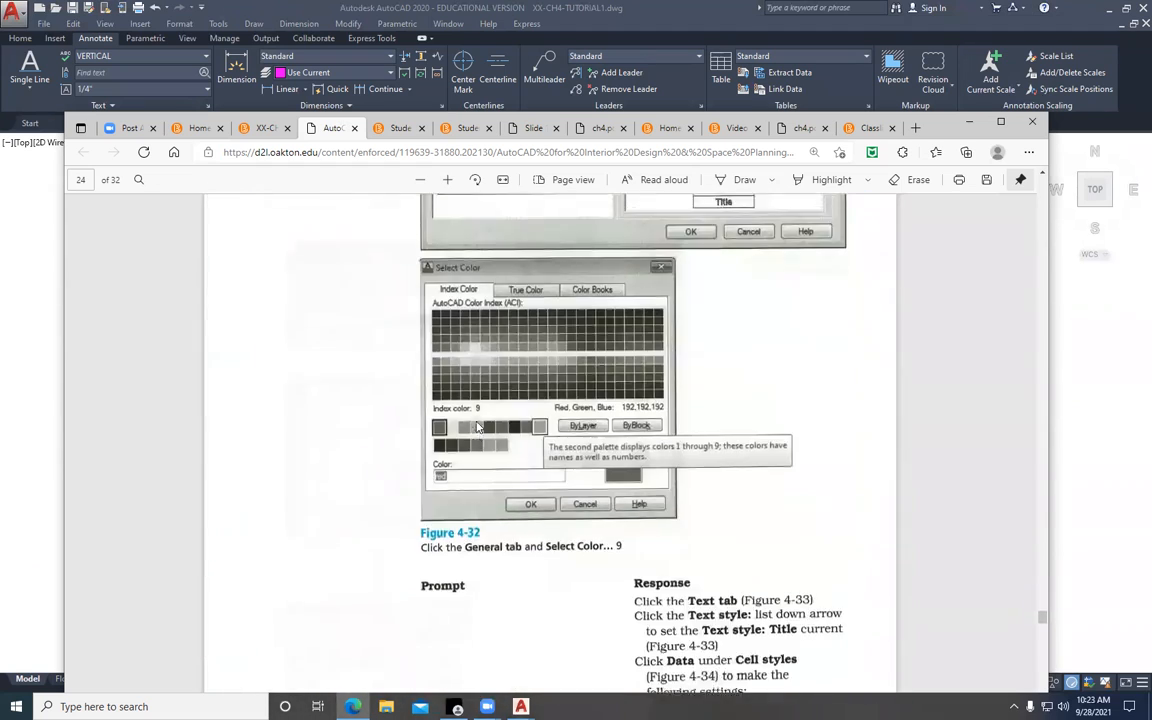
scroll(476, 427, "down", 12)
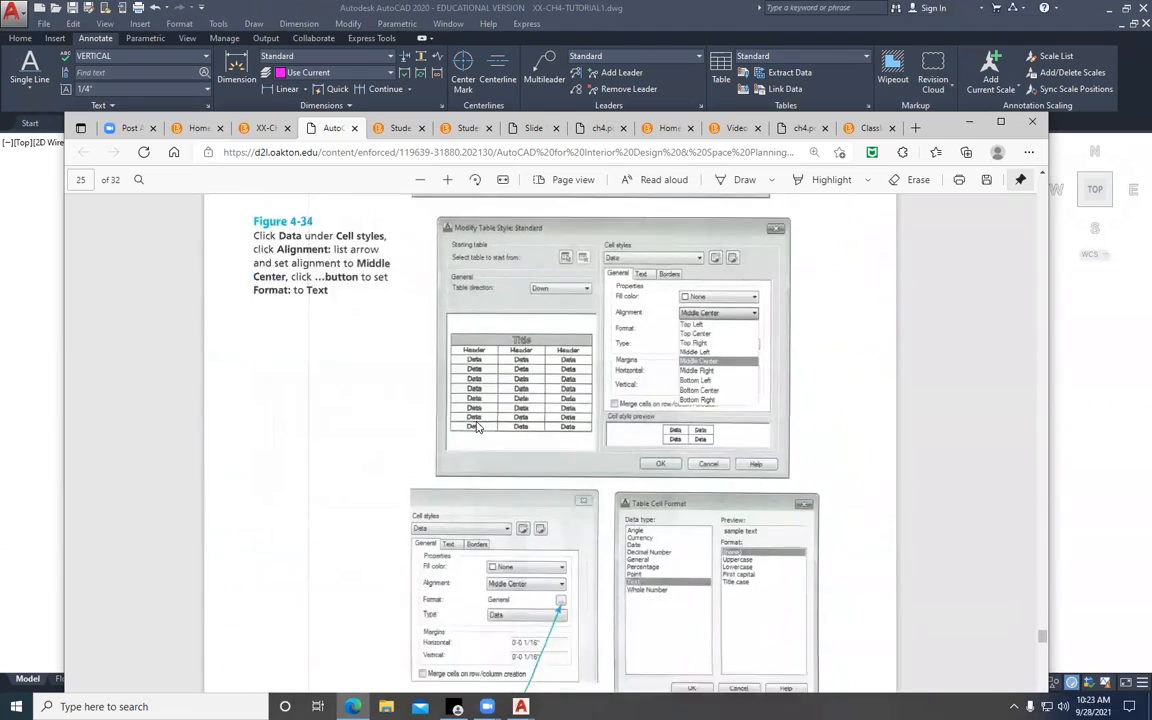
scroll(476, 427, "down", 12)
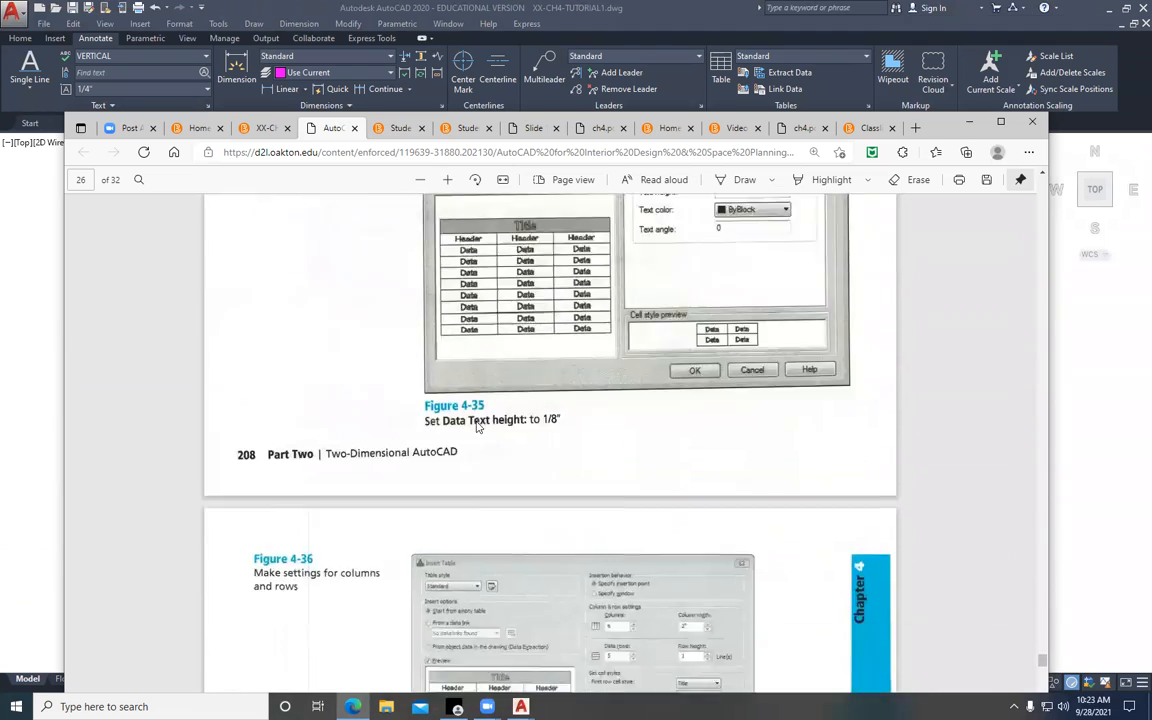
scroll(476, 427, "down", 12)
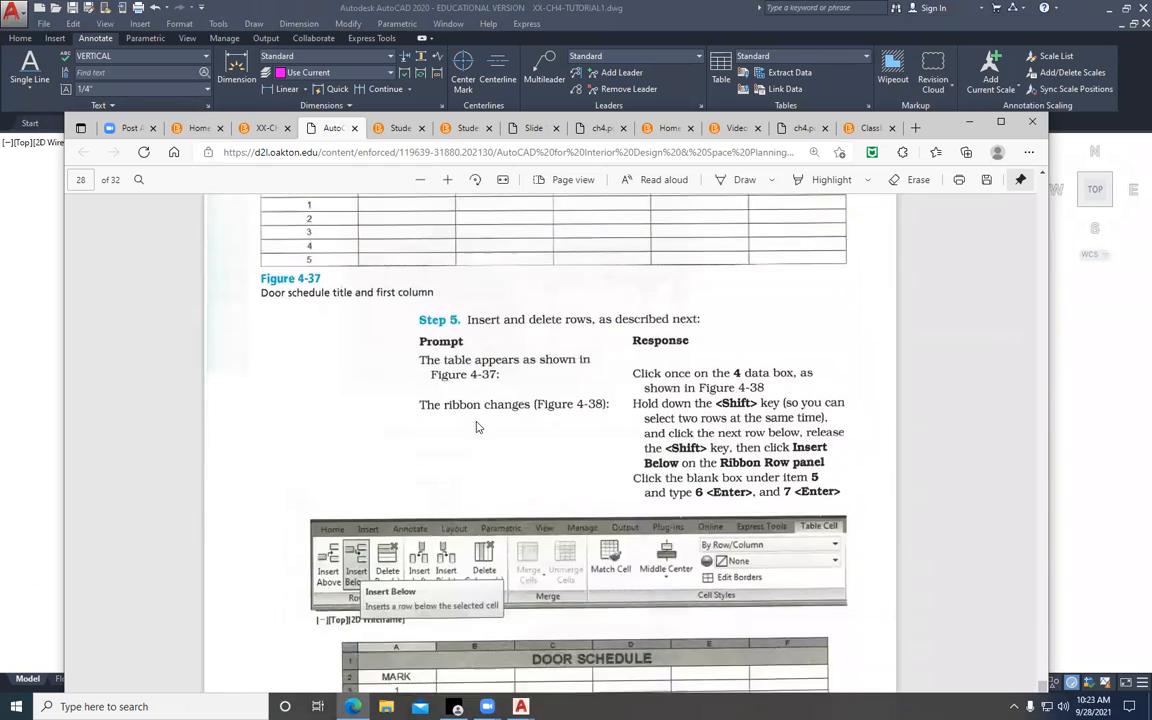
scroll(476, 427, "down", 10)
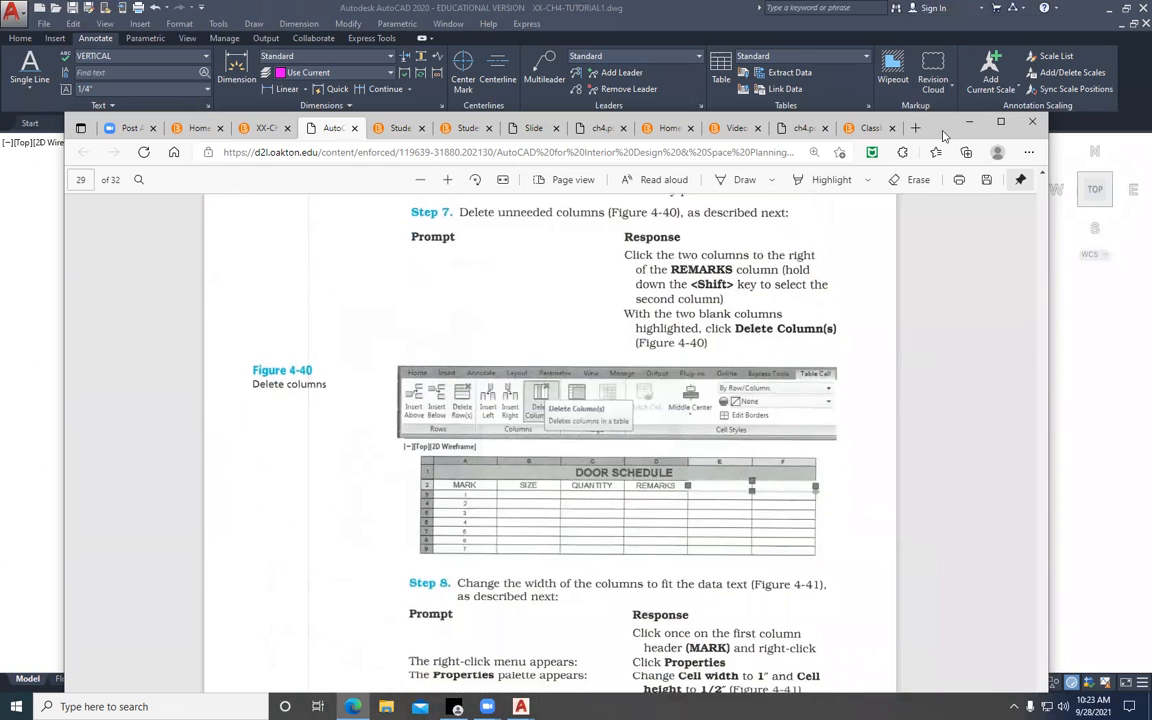
Maximize the browser window and return to the first page of the chapter PDF
left_click_drag(943, 135, 933, 82)
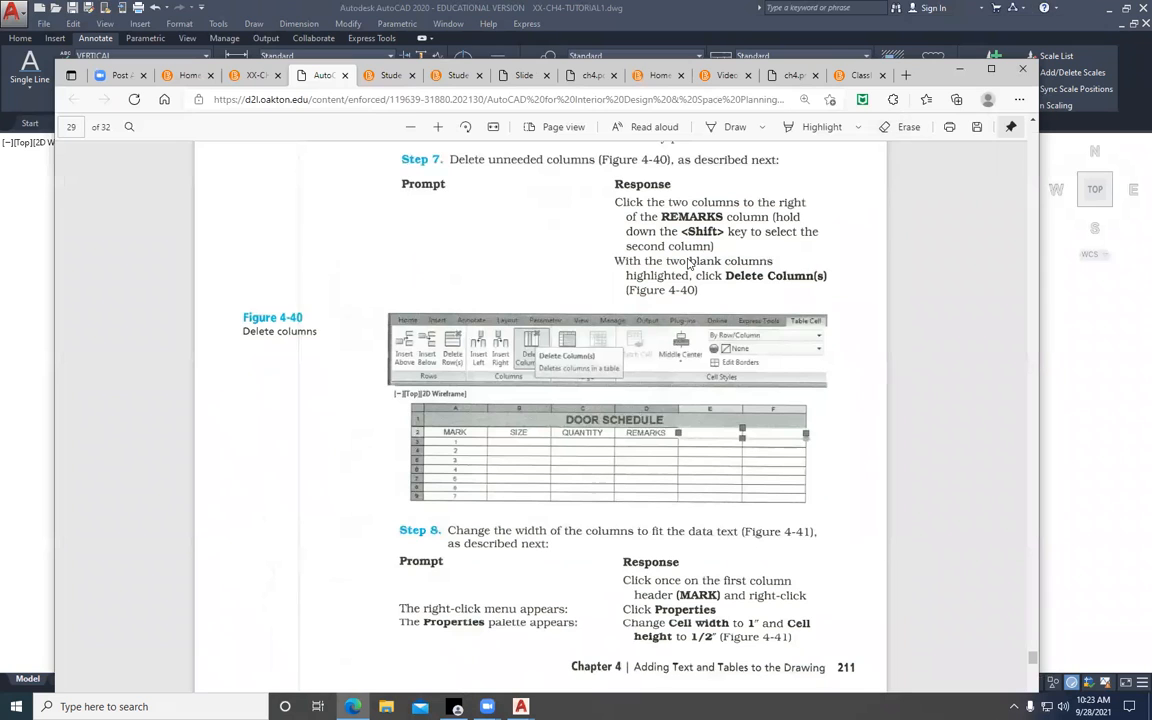
left_click(991, 69)
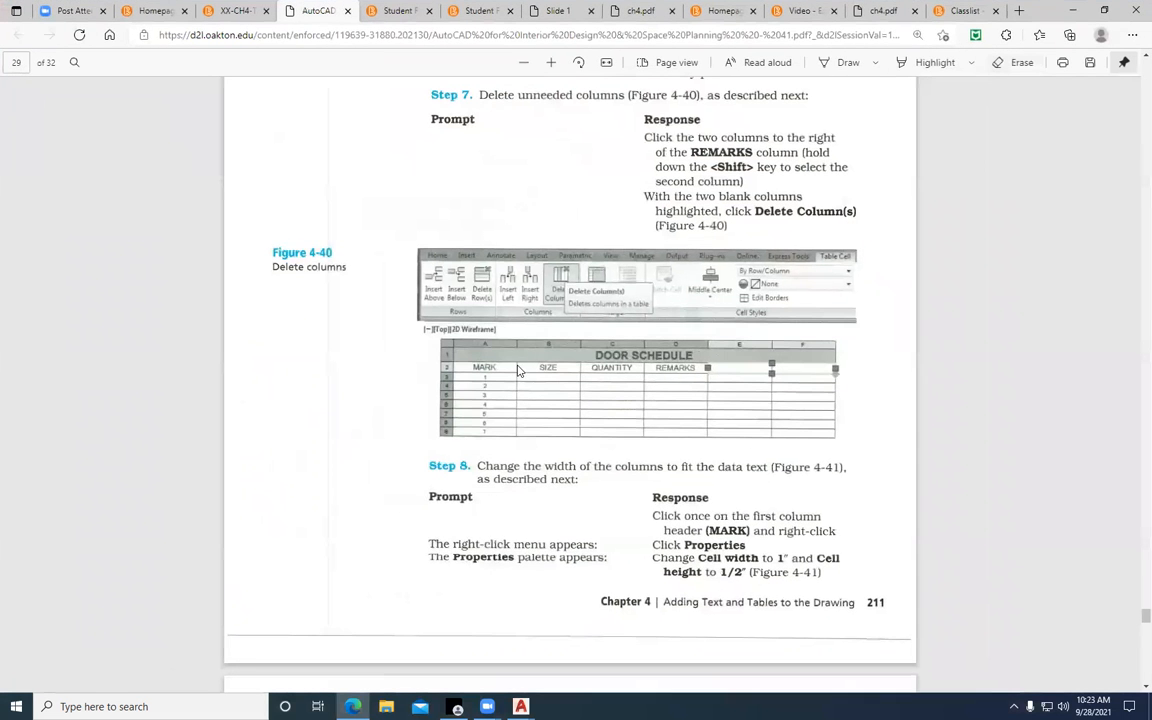
left_click_drag(1146, 618, 1146, 66)
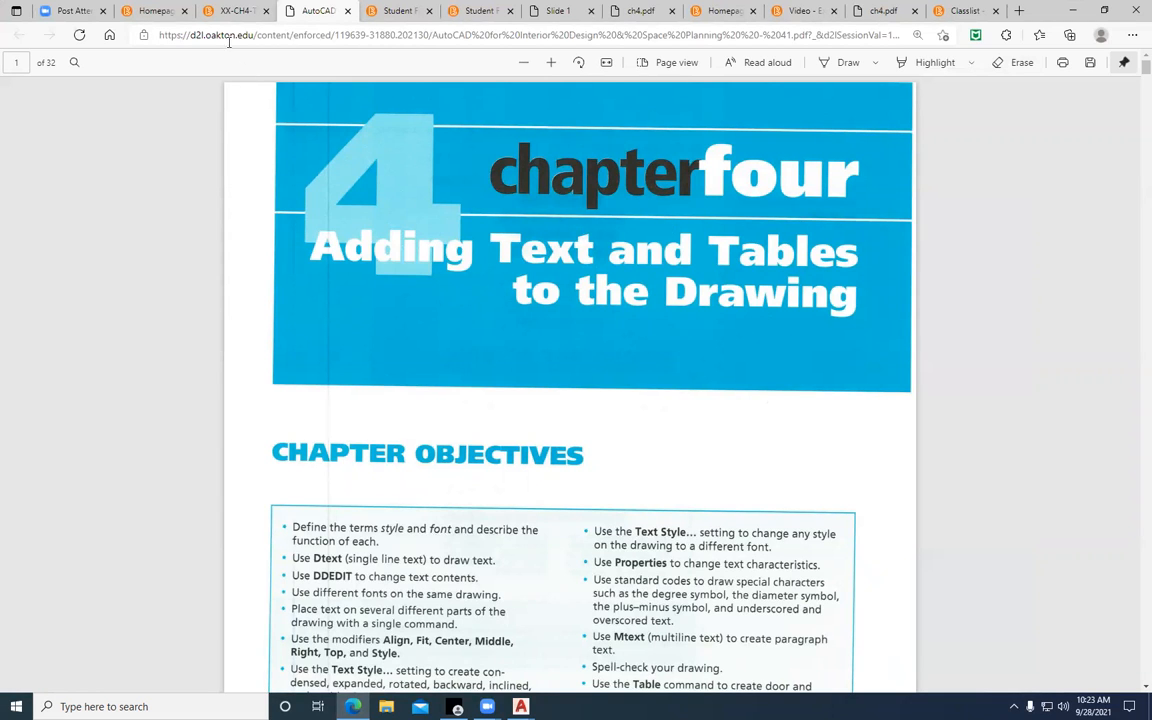
Open the course's Content area from the course homepage and look over the Chapter 4 Student Files list
left_click(140, 12)
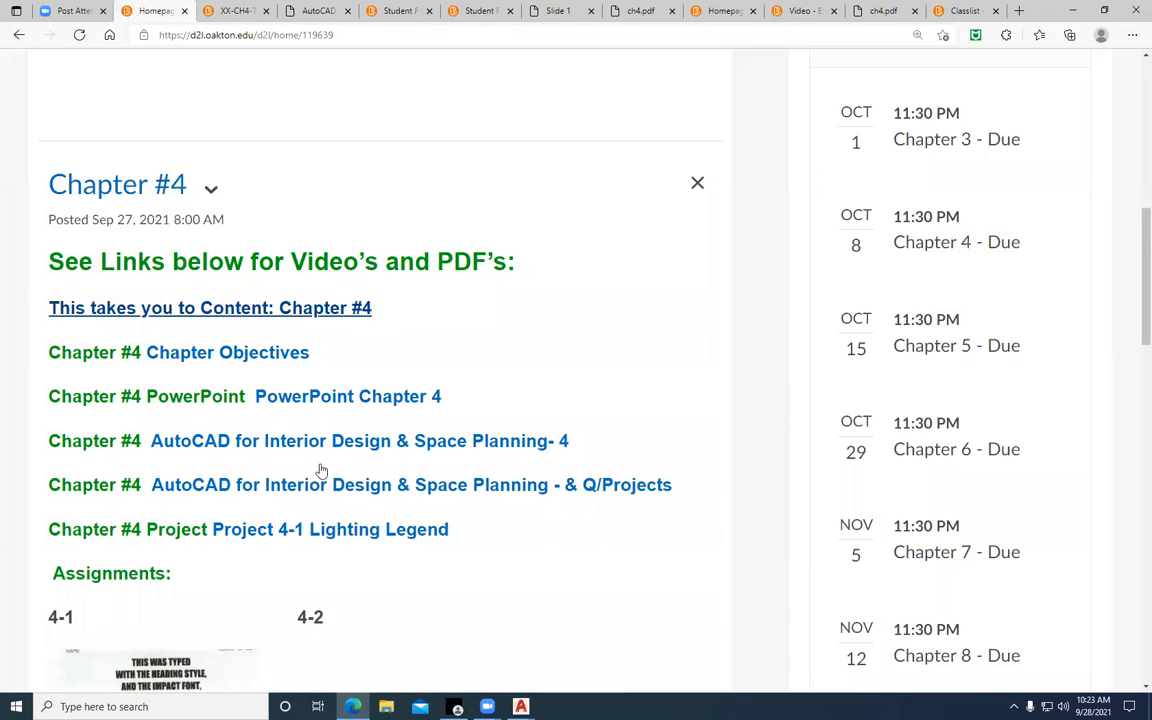
scroll(206, 442, "up", 7)
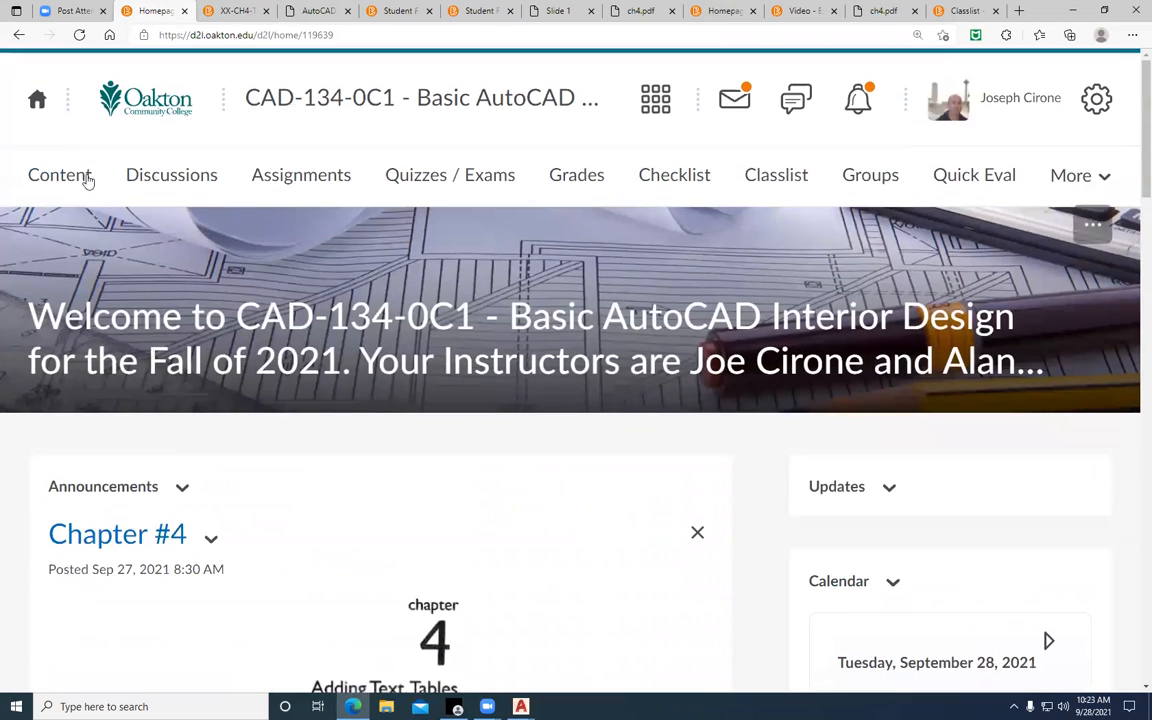
left_click(88, 178)
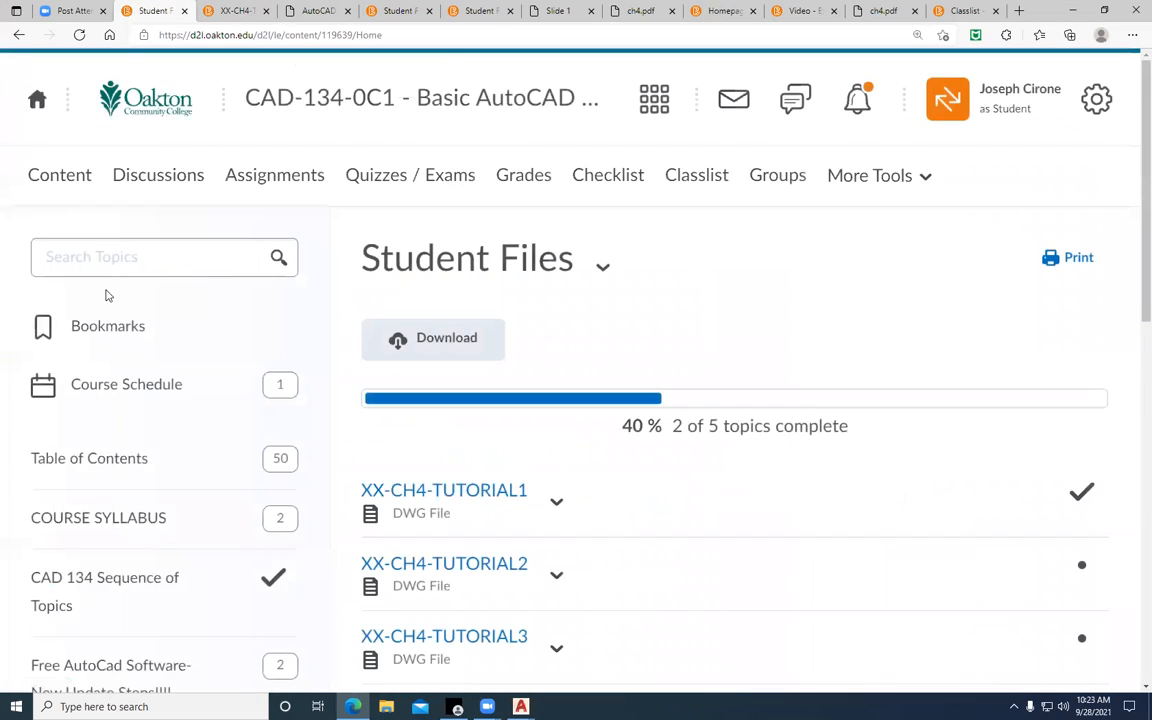
scroll(108, 296, "down", 5)
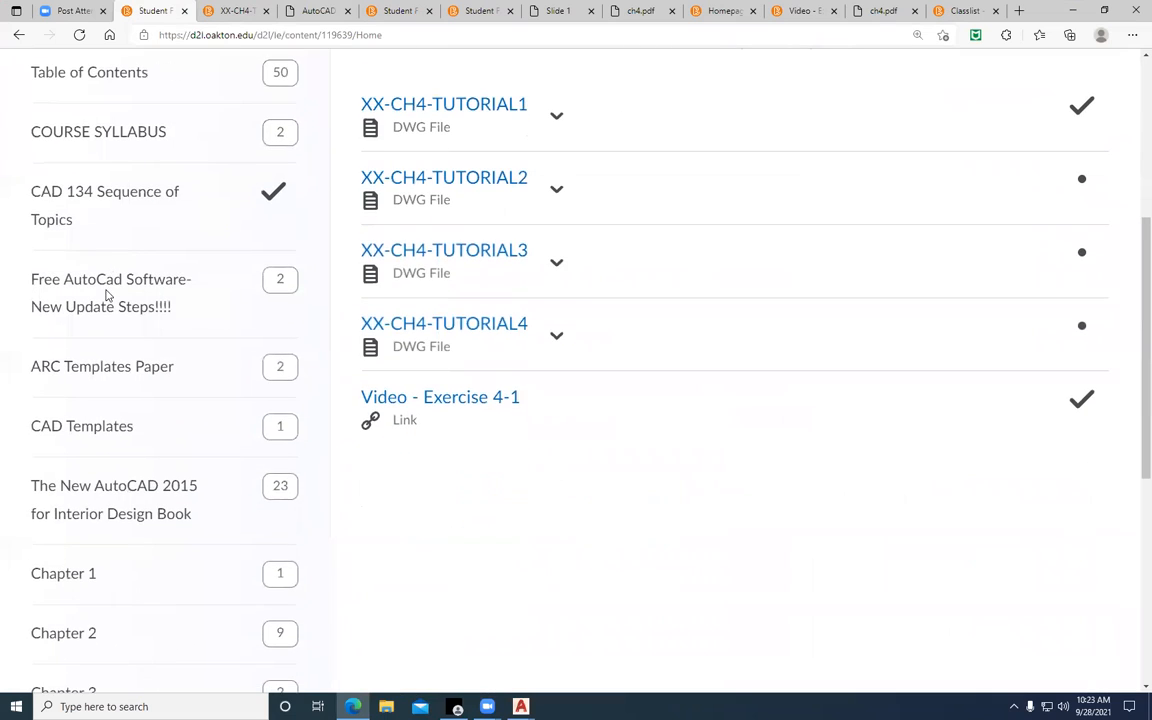
scroll(106, 296, "down", 3)
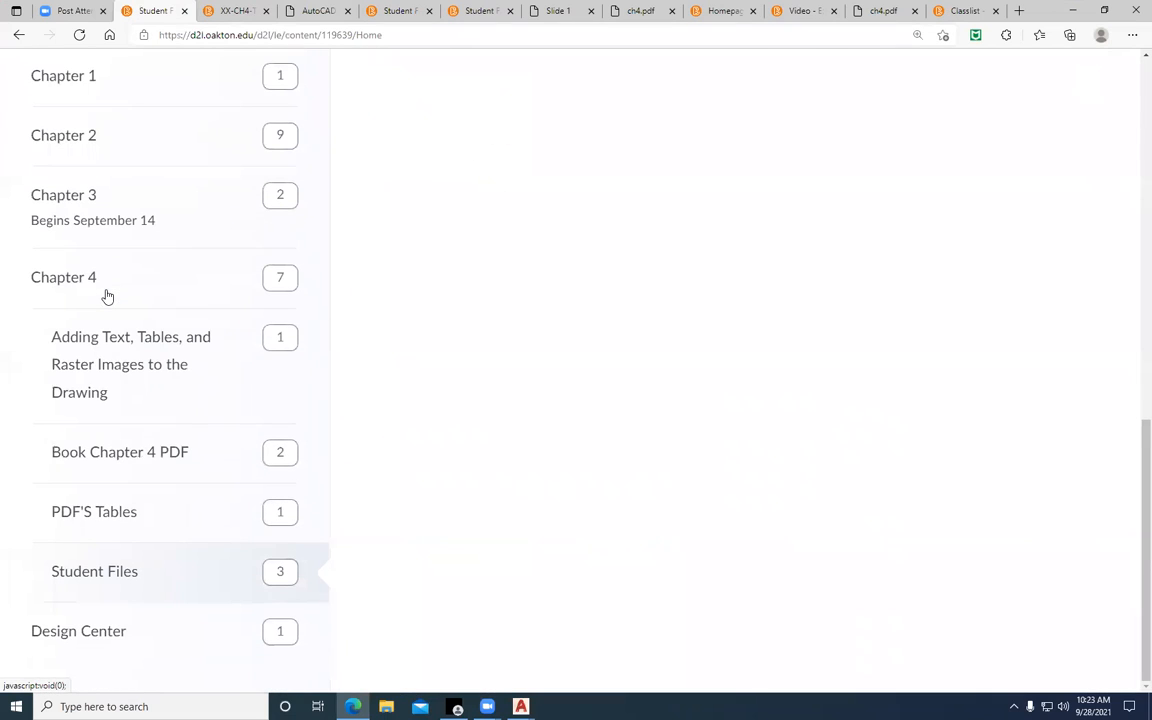
scroll(581, 429, "up", 10)
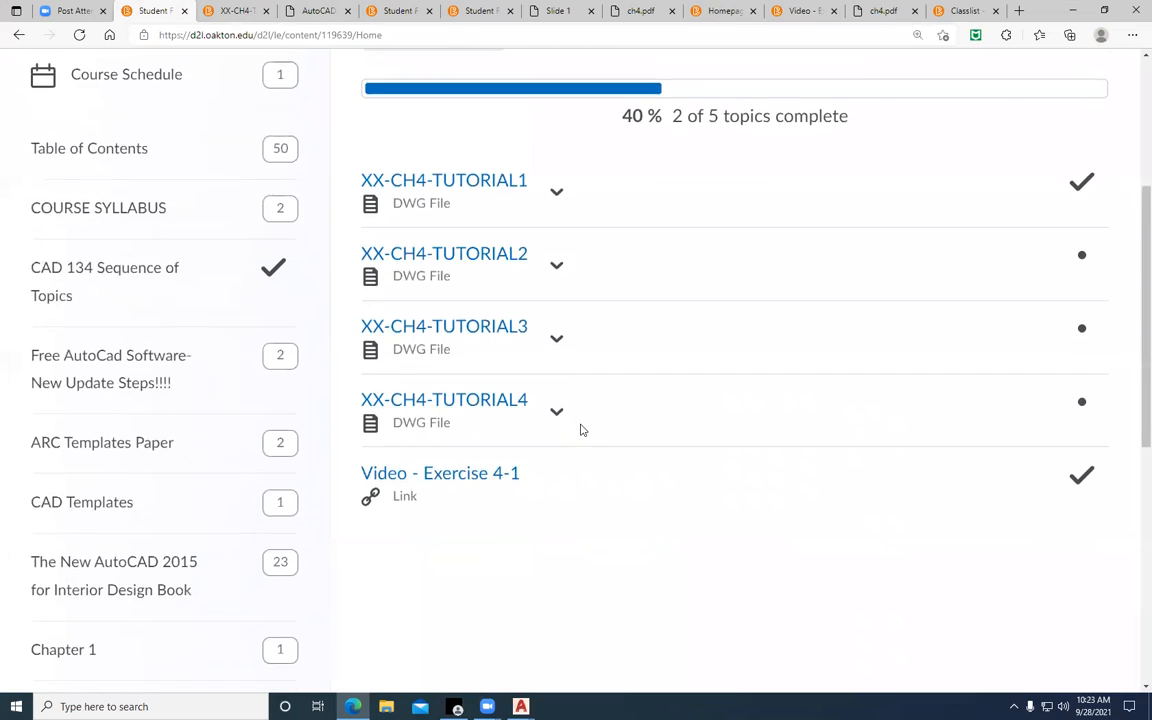
Return to the CAD-134-0C1 course homepage and check the upcoming chapter due dates against the September 2021 system calendar
left_click(993, 110)
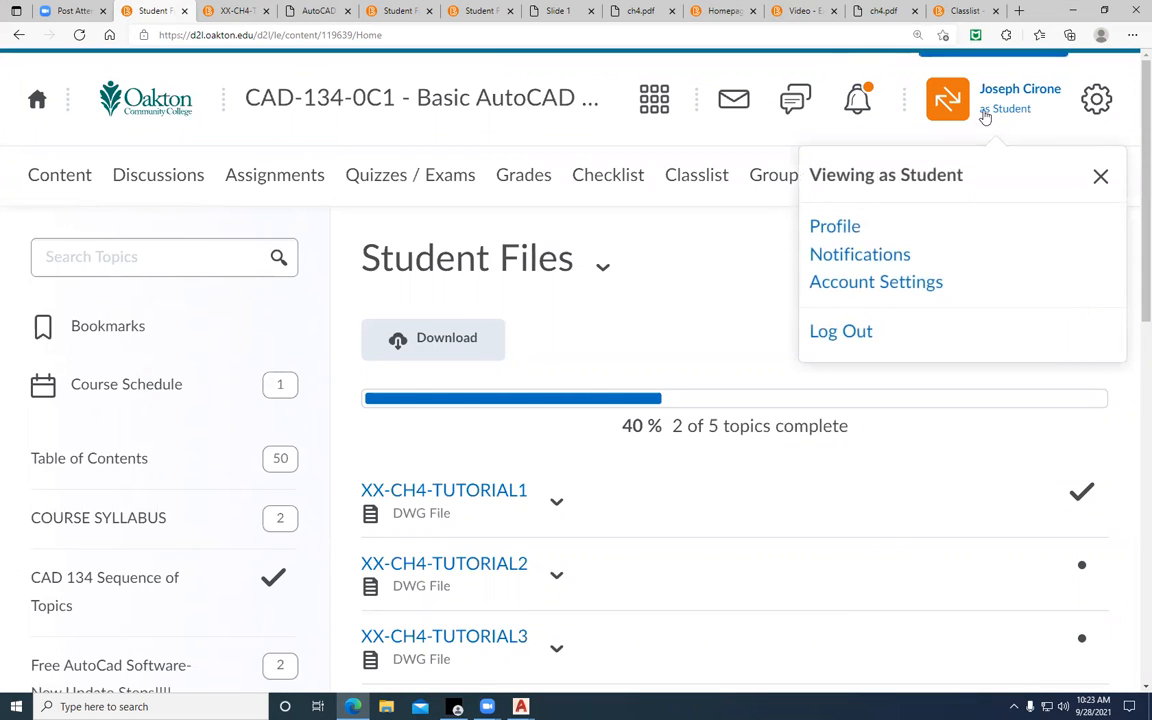
left_click(483, 136)
left_click(489, 104)
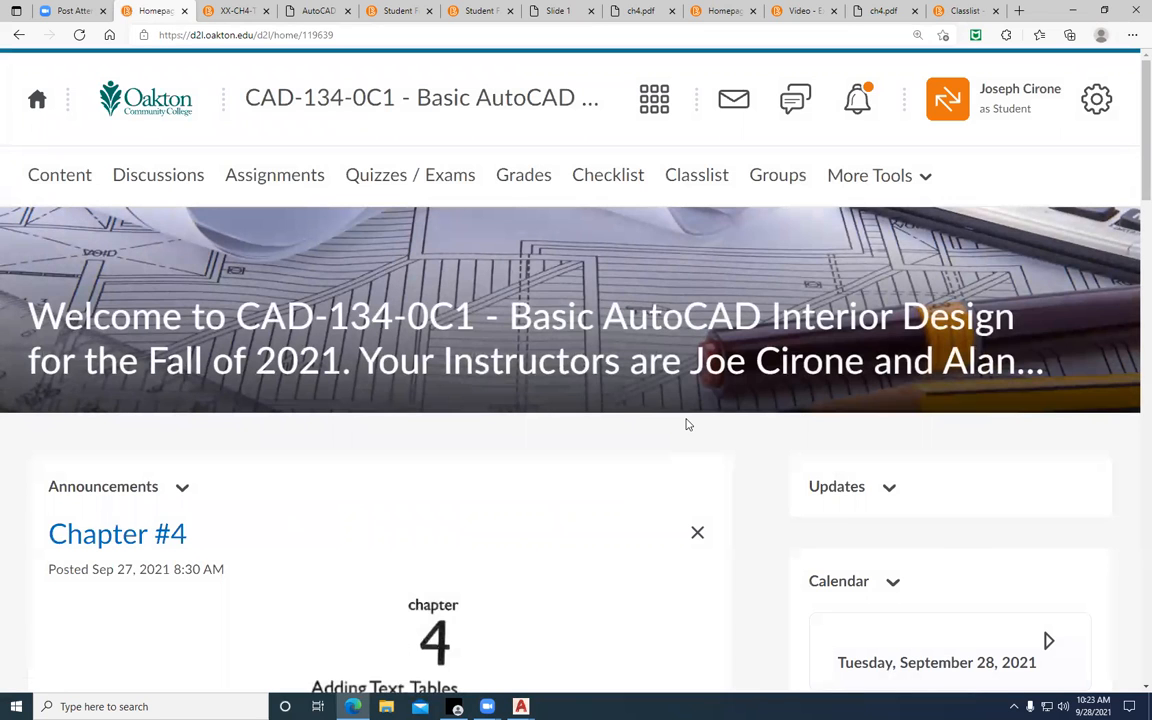
scroll(605, 378, "down", 2)
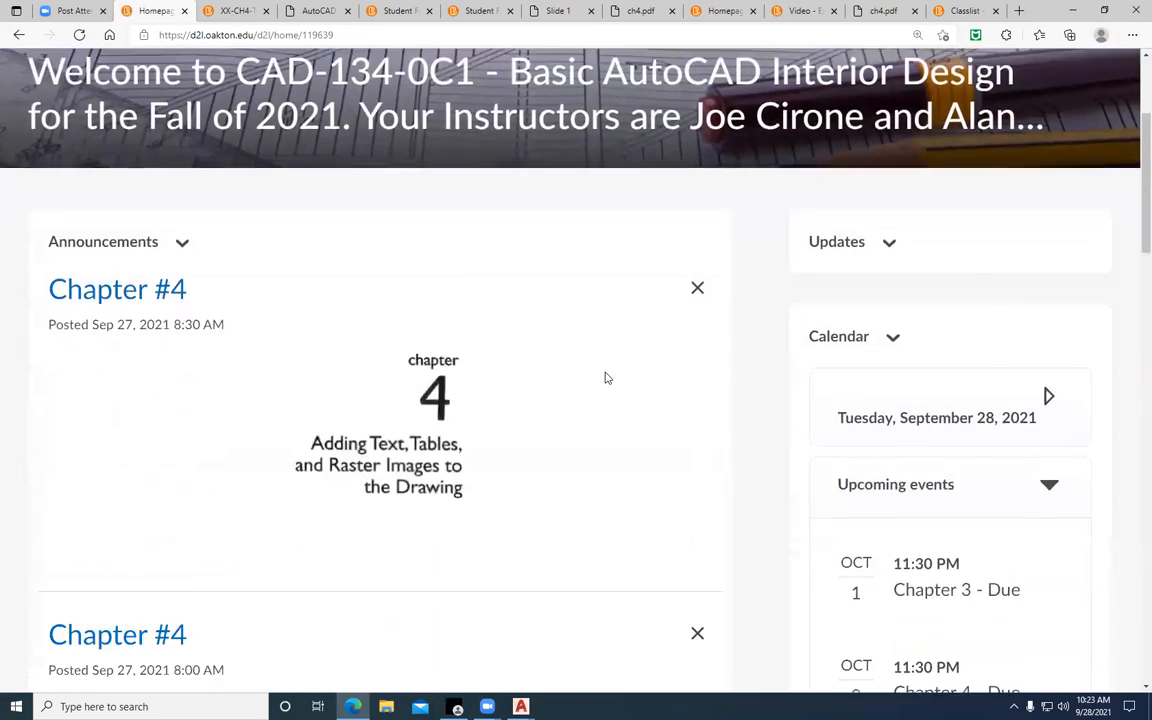
scroll(605, 378, "down", 1)
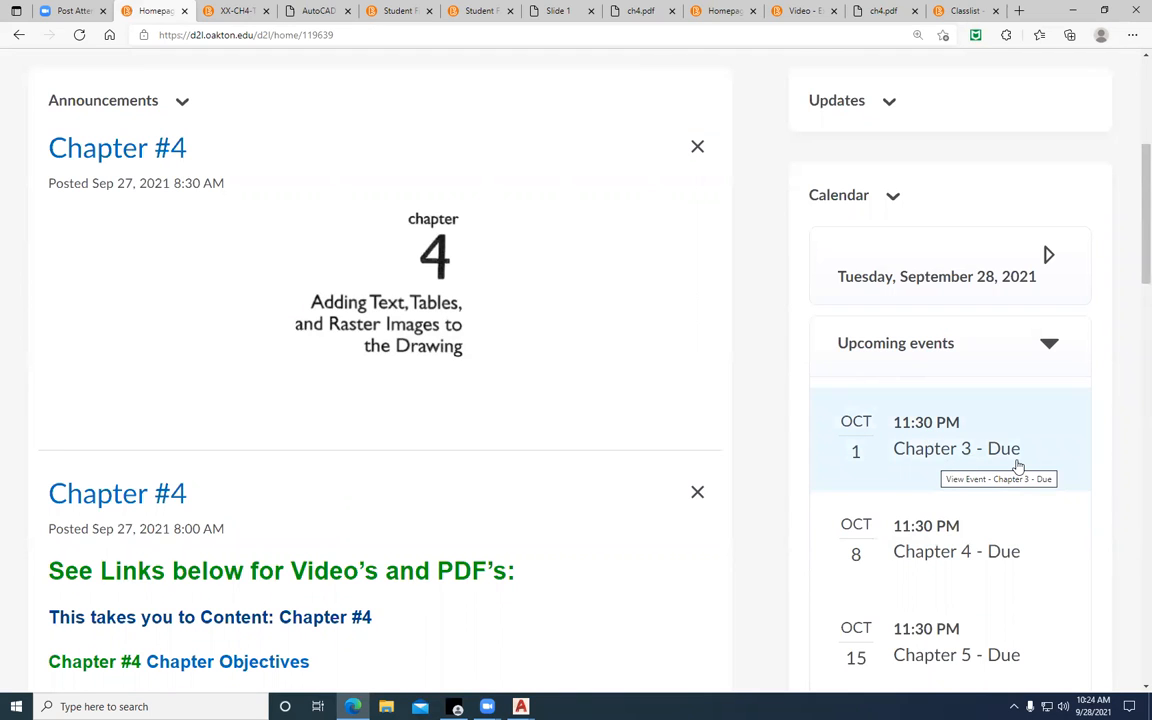
left_click(1093, 706)
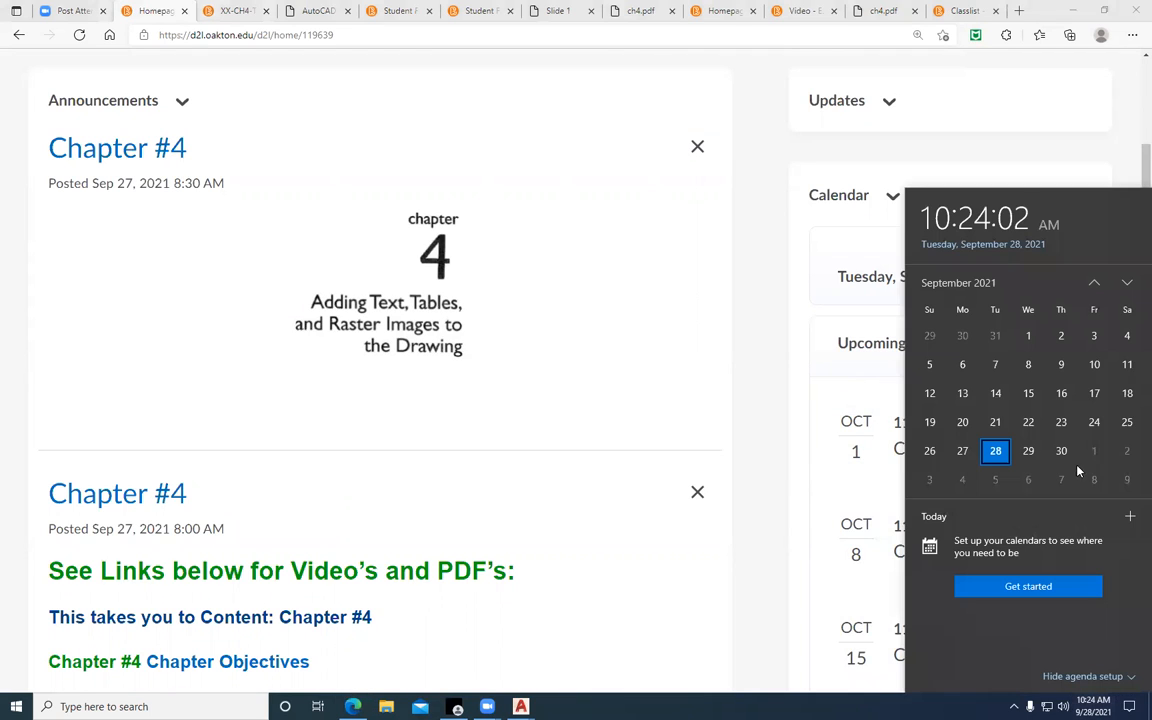
left_click(679, 525)
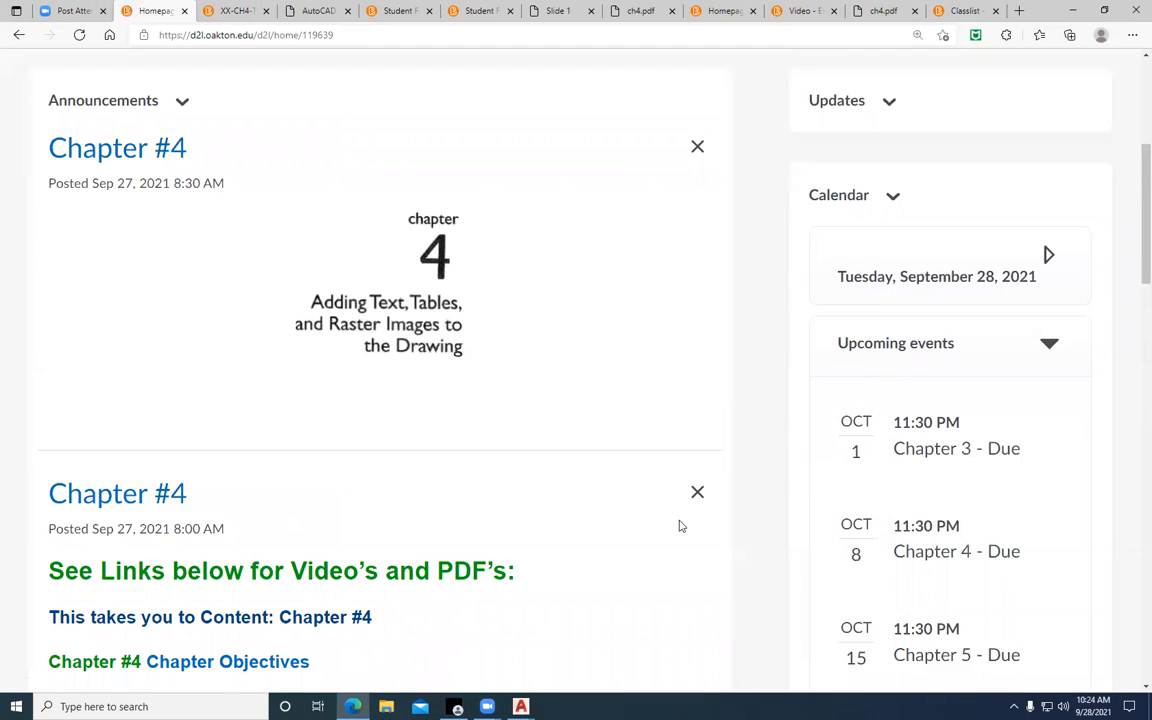
Look over the Chapter #4 announcement's resource links and the previews of assignments 4-1 and 4-2
scroll(700, 530, "down", 2)
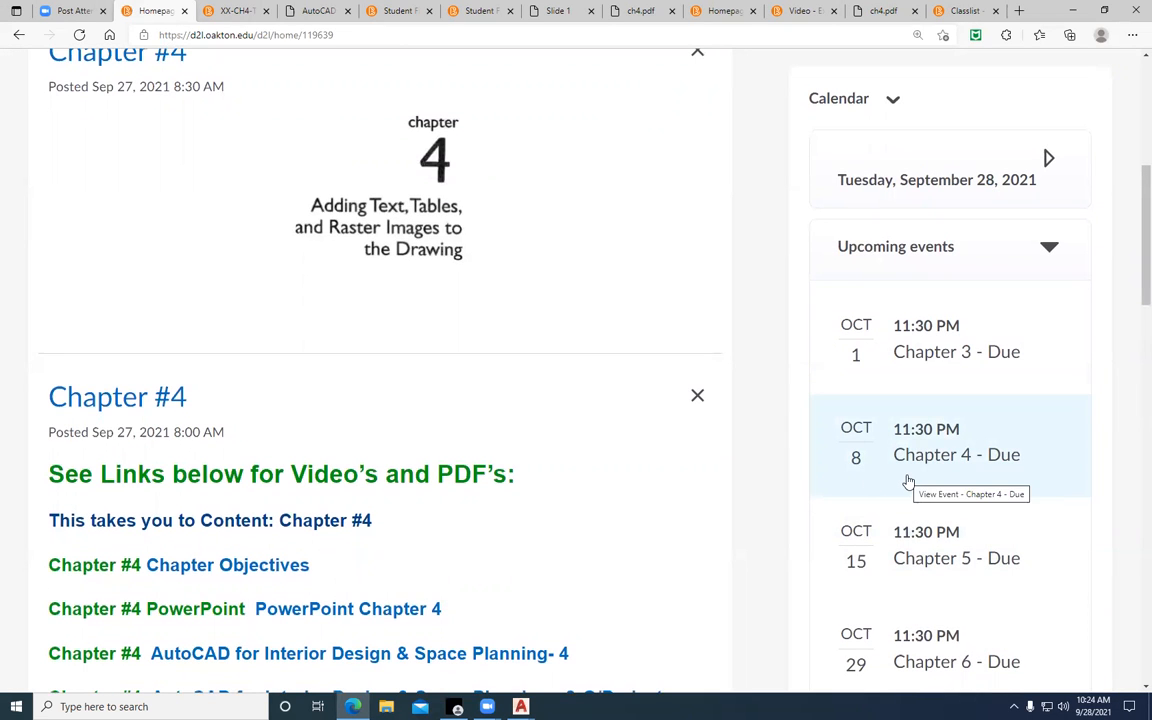
scroll(908, 482, "down", 4)
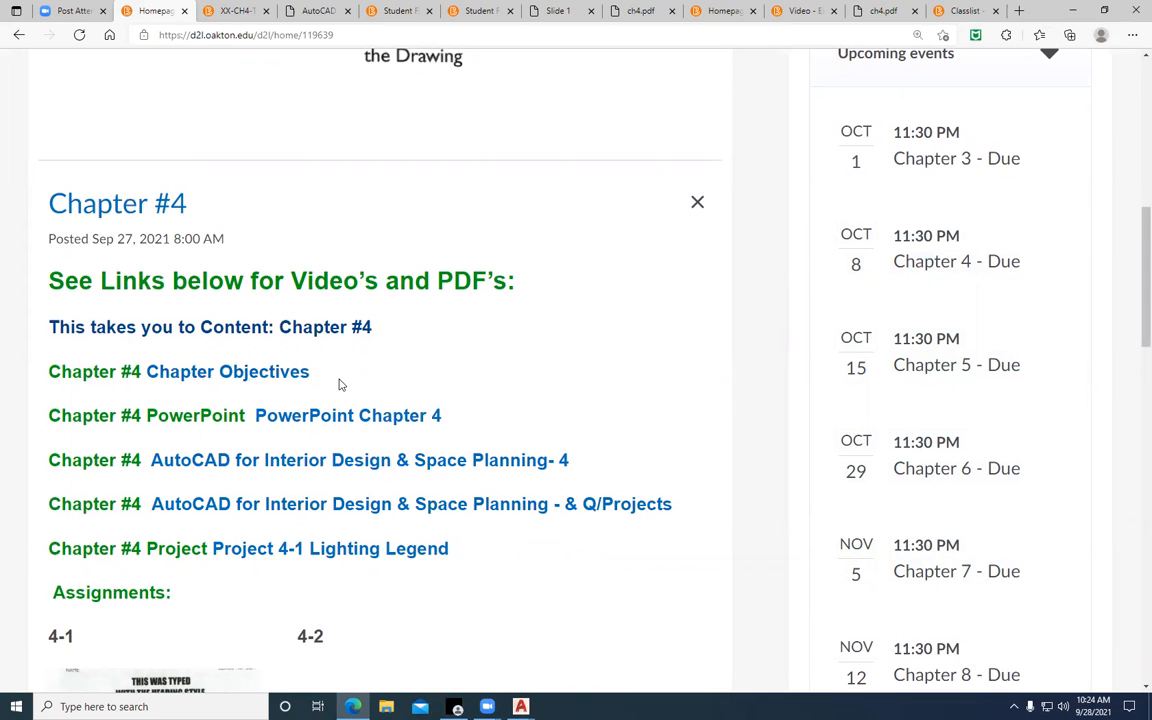
scroll(339, 384, "down", 10)
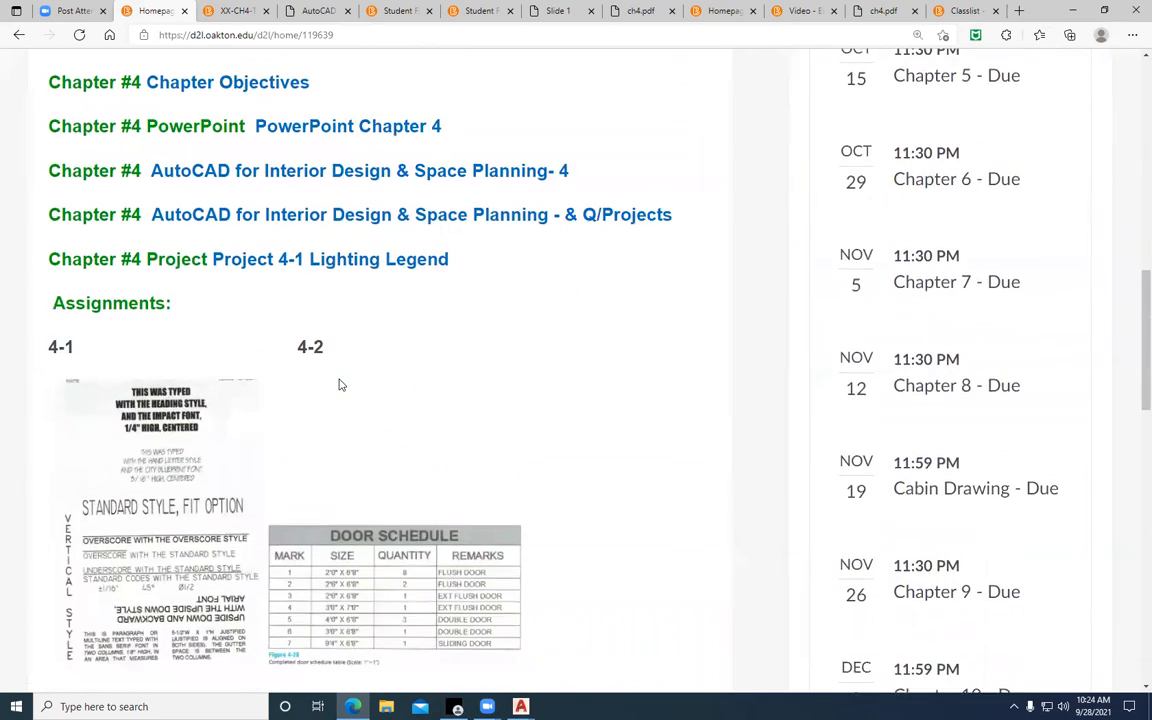
scroll(339, 384, "down", 2)
scroll(339, 386, "up", 4)
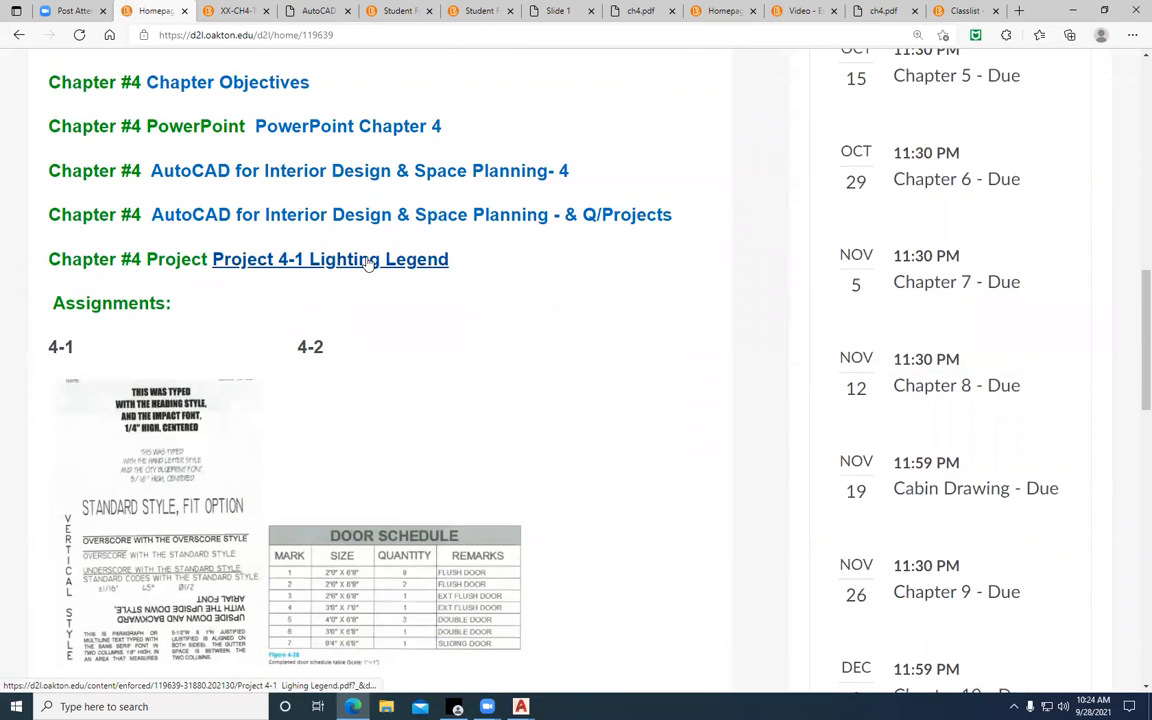
Open the Project 4-1 Lighting Legend PDF, enlarge it, and examine the legend symbols and drawing instructions
left_click(368, 262)
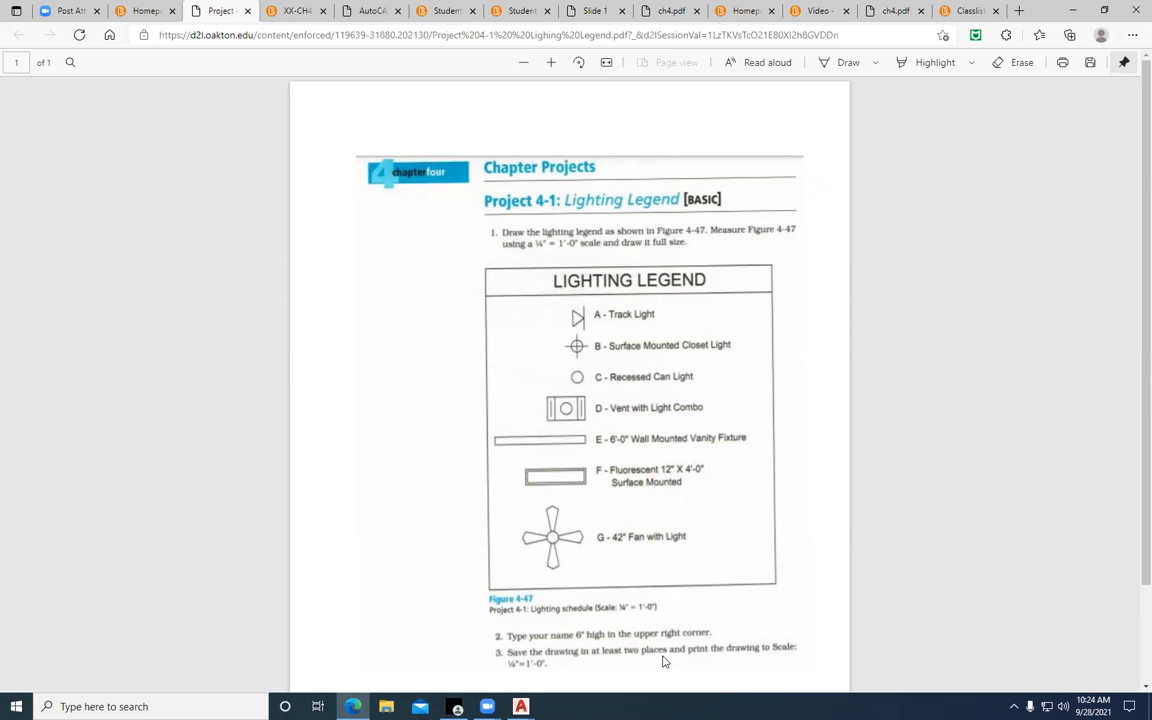
left_click(550, 62)
left_click(550, 62)
left_click(550, 62)
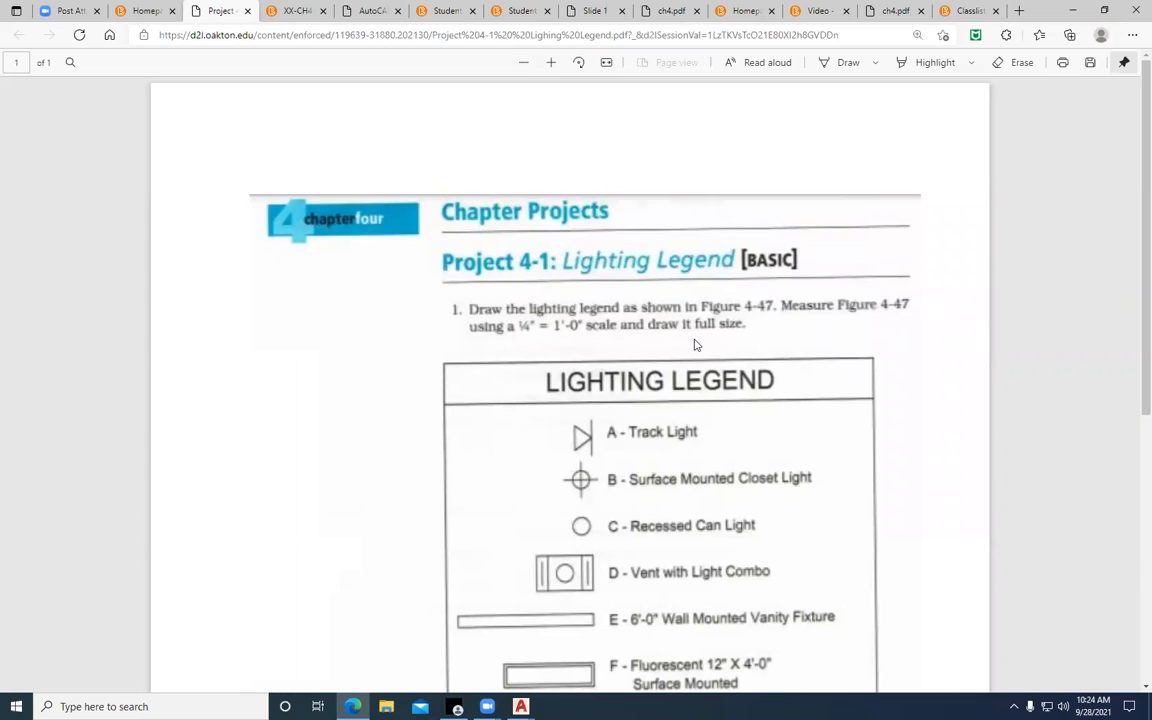
scroll(697, 344, "down", 2)
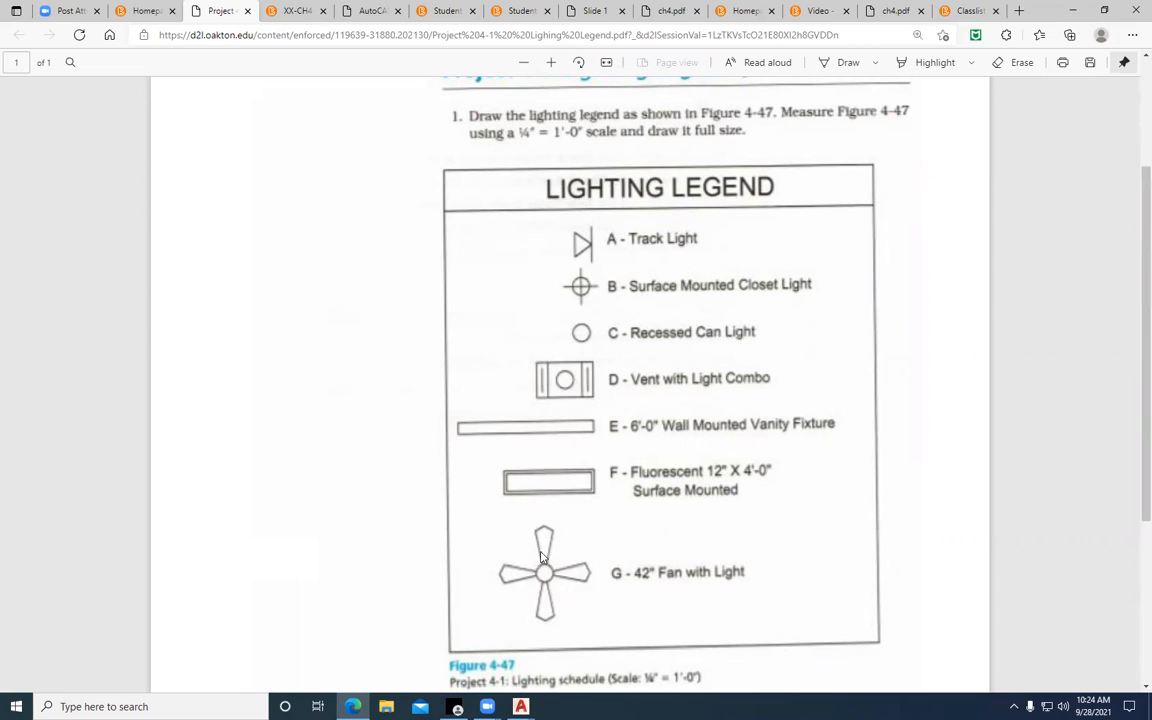
scroll(597, 578, "down", 3)
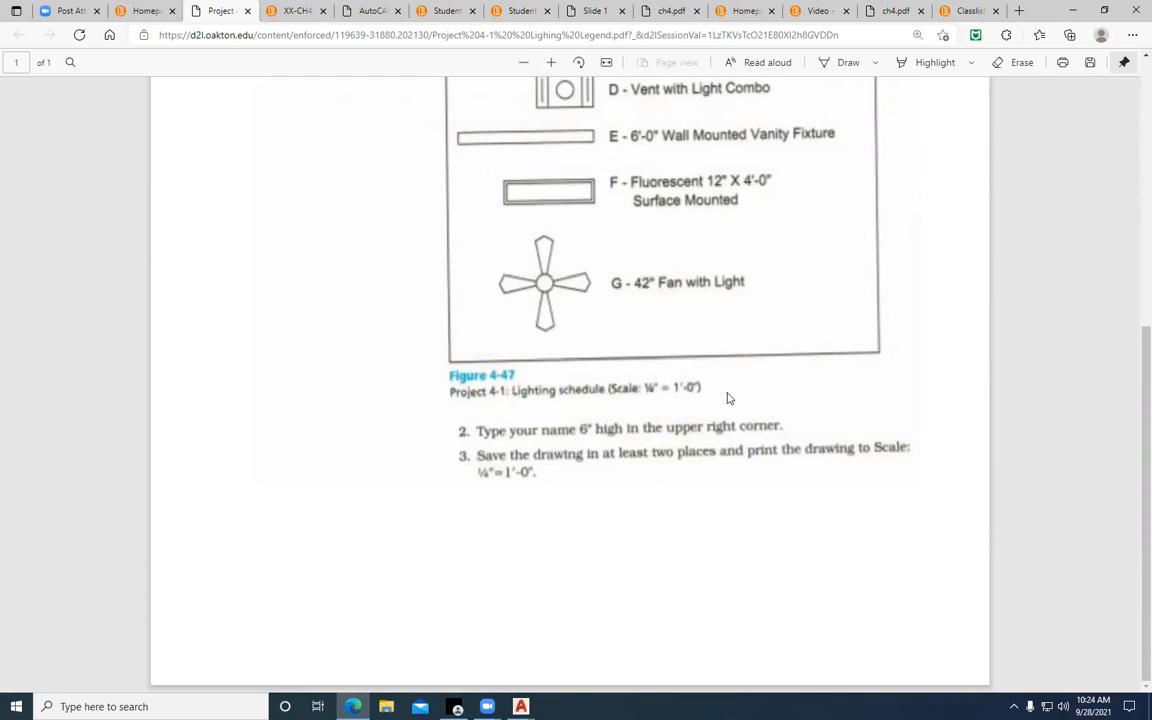
scroll(728, 401, "up", 1)
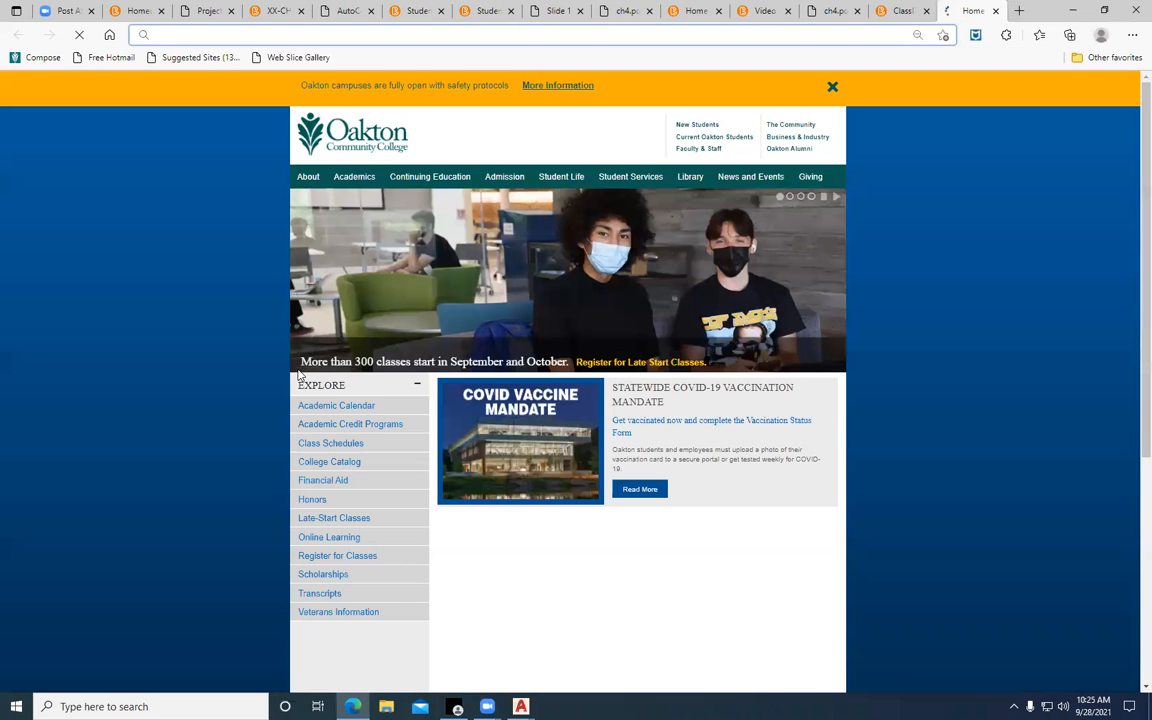
Open the Amazon website in a new browser tab and search for "architect scale"
type("www.am")
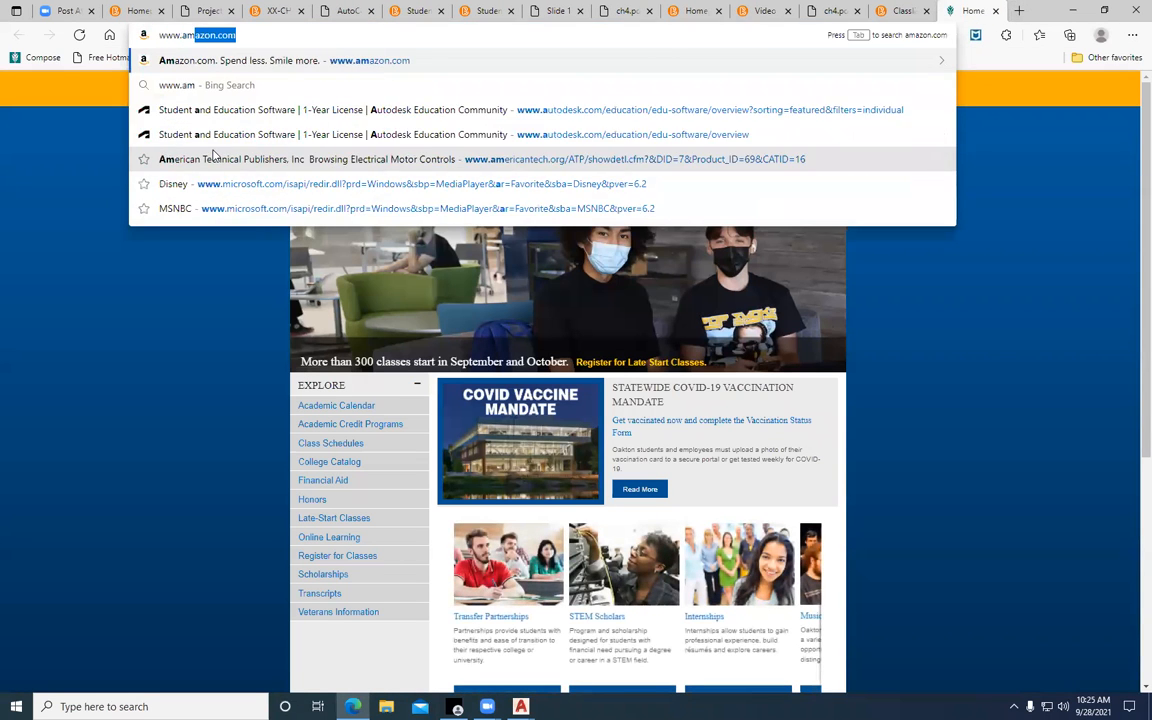
key("Return")
left_click(303, 64)
type("archi")
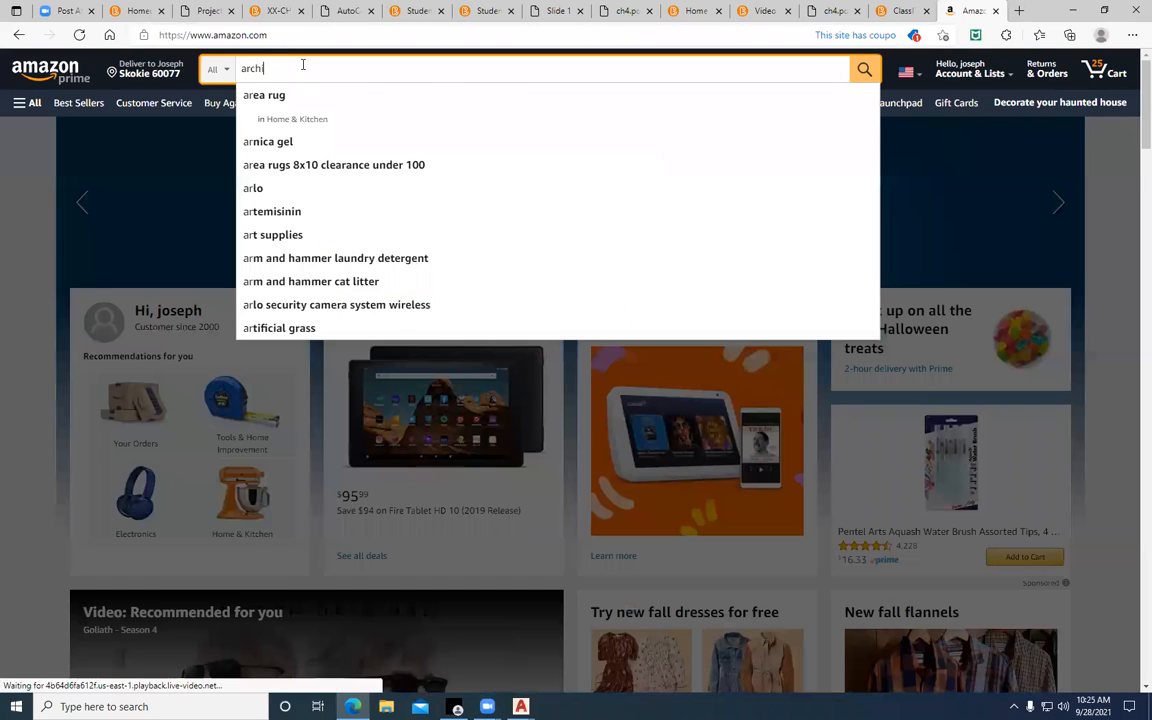
type("tect scale")
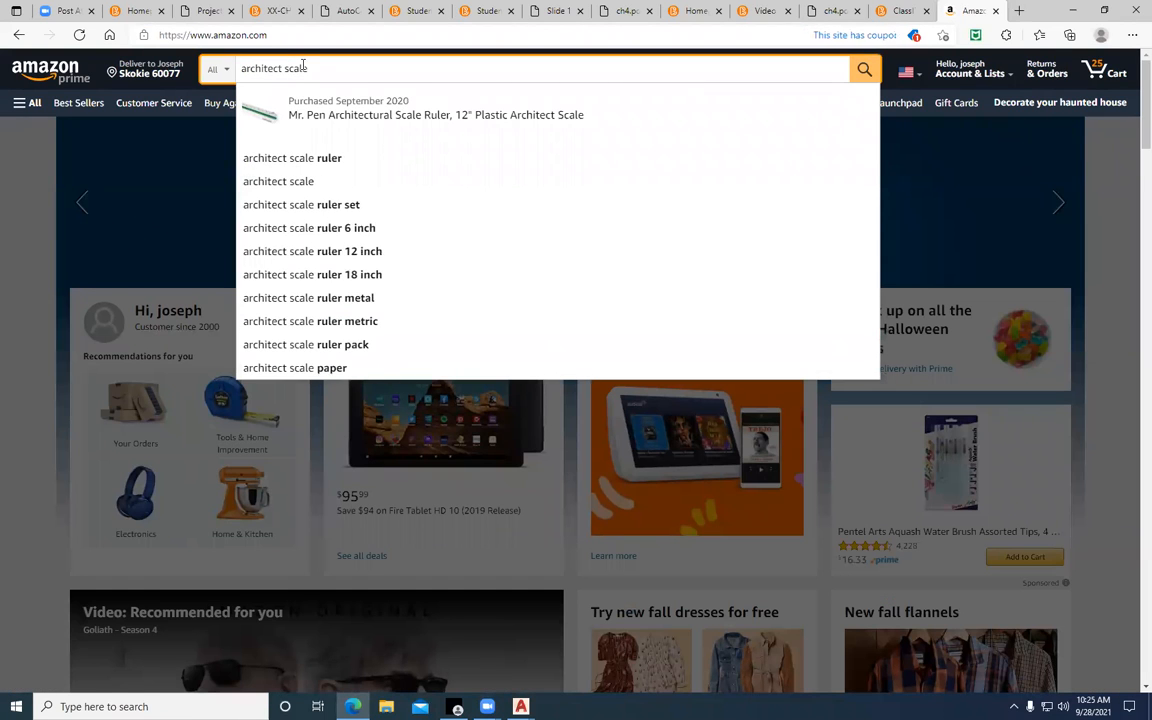
key("Return")
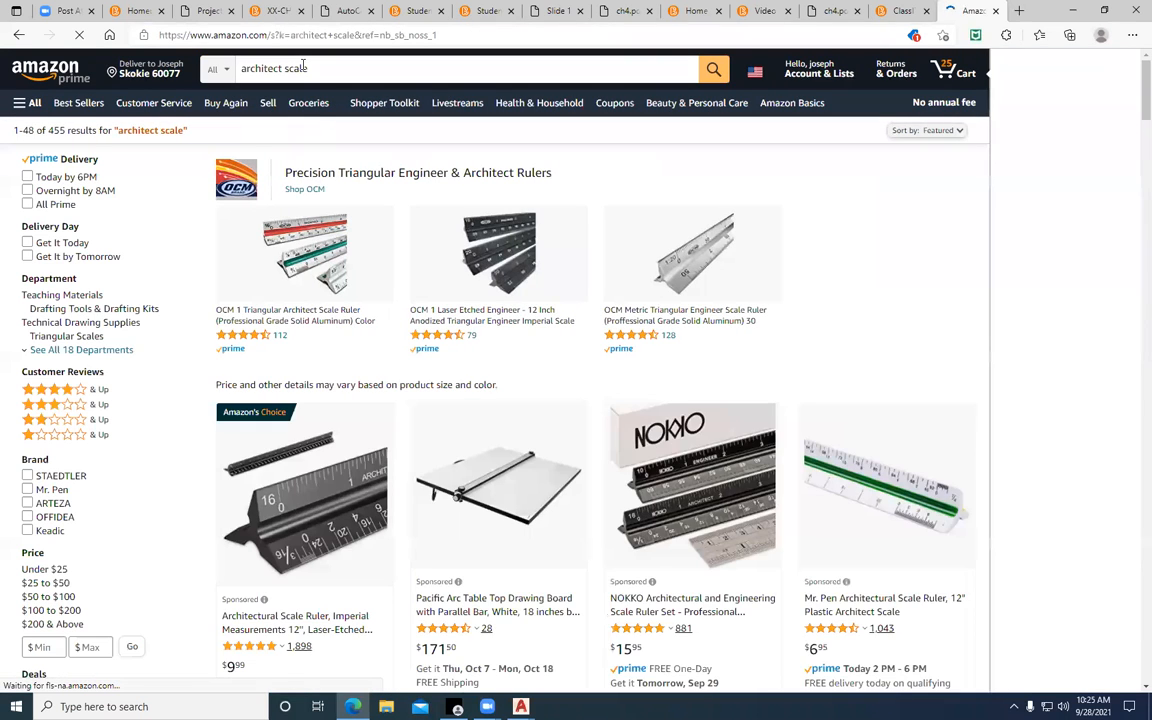
Open the Mr. Pen Architectural Scale Ruler, 12" Plastic Architect Scale from the results and examine its enlarged scale markings and product details
scroll(419, 437, "down", 3)
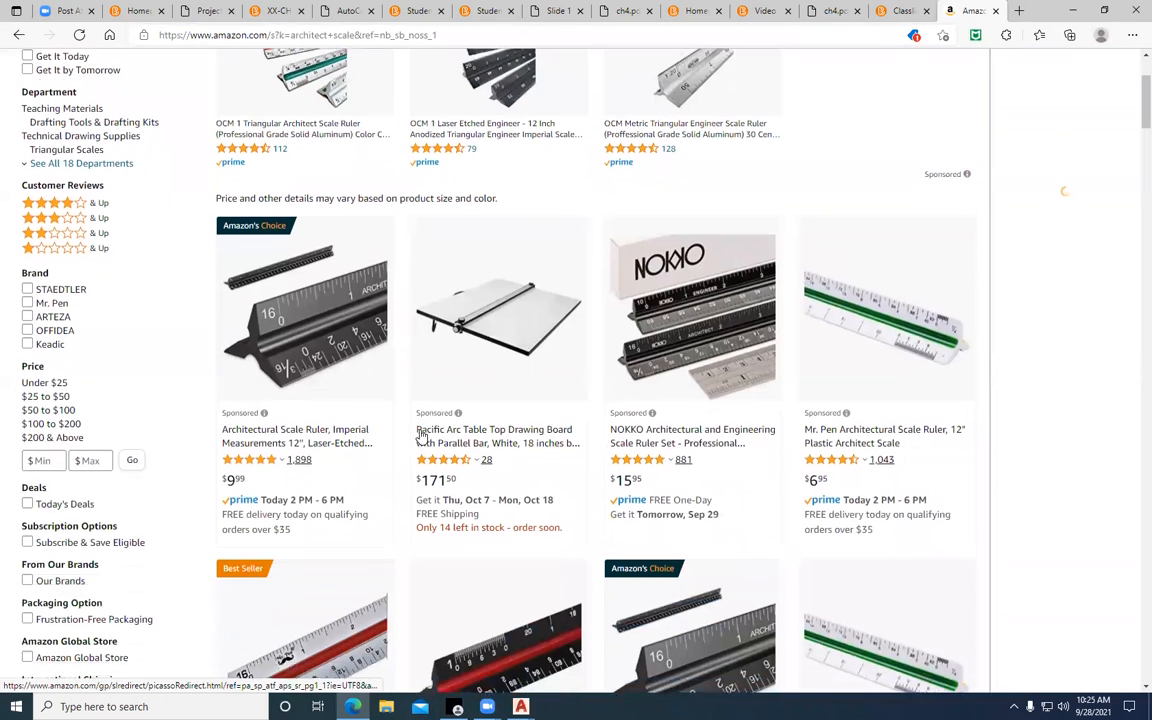
scroll(857, 368, "down", 1)
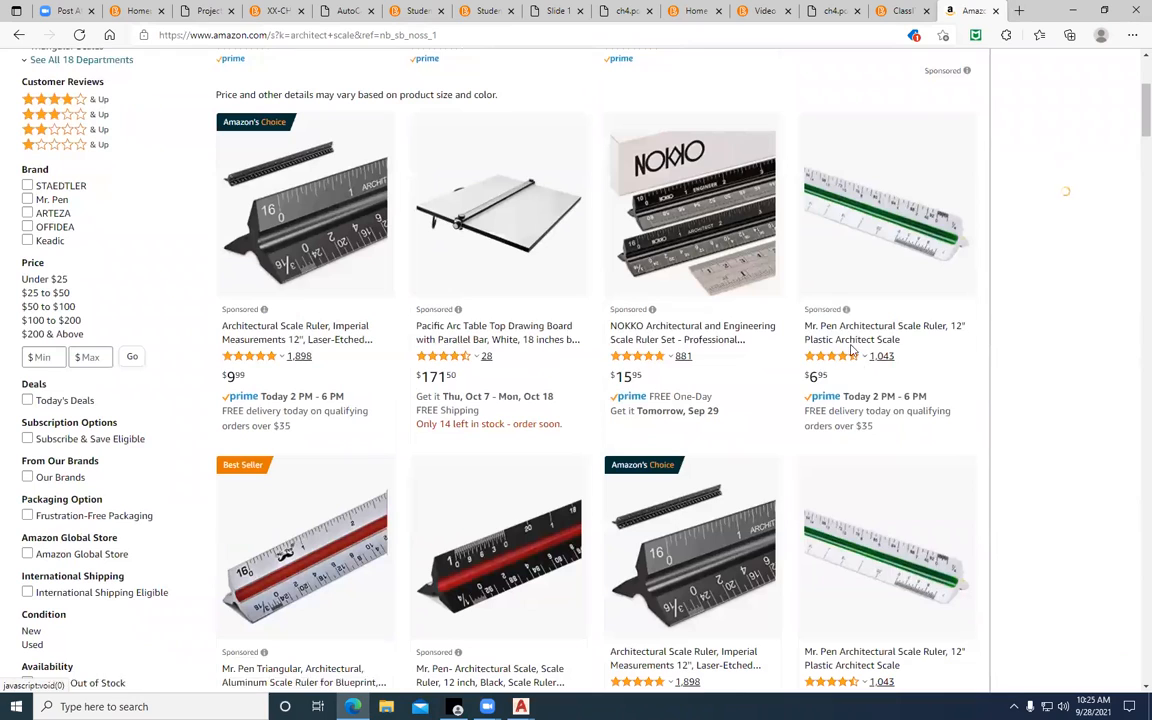
left_click(850, 342)
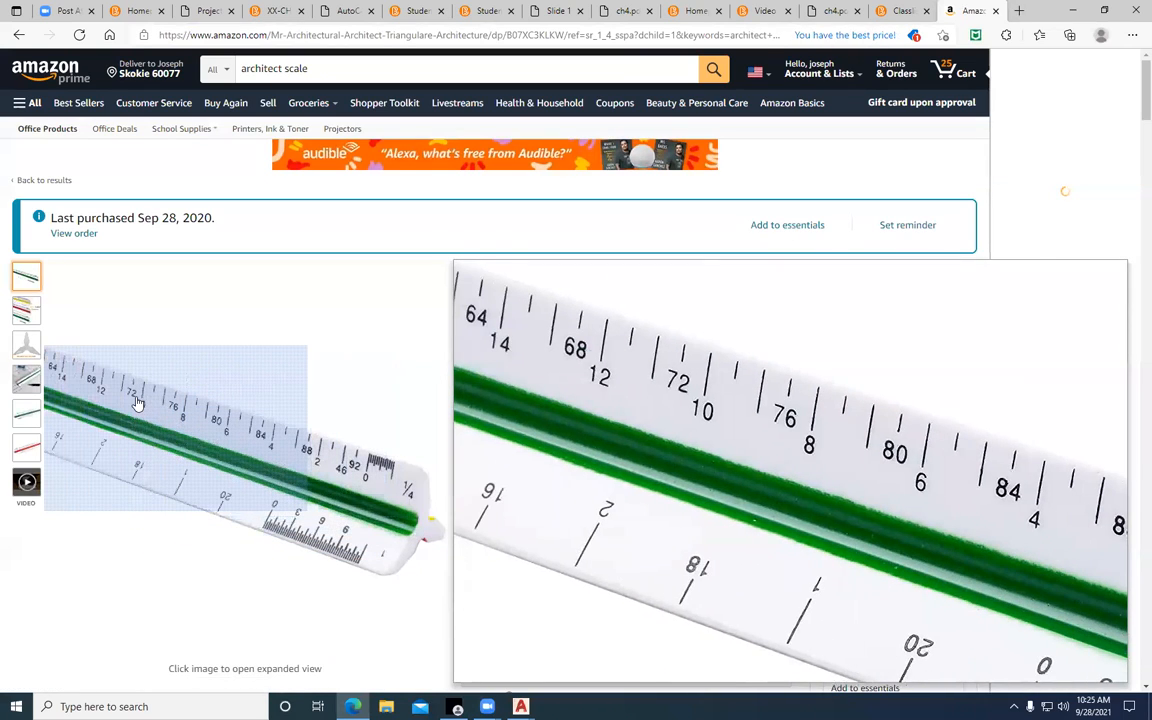
scroll(137, 402, "down", 3)
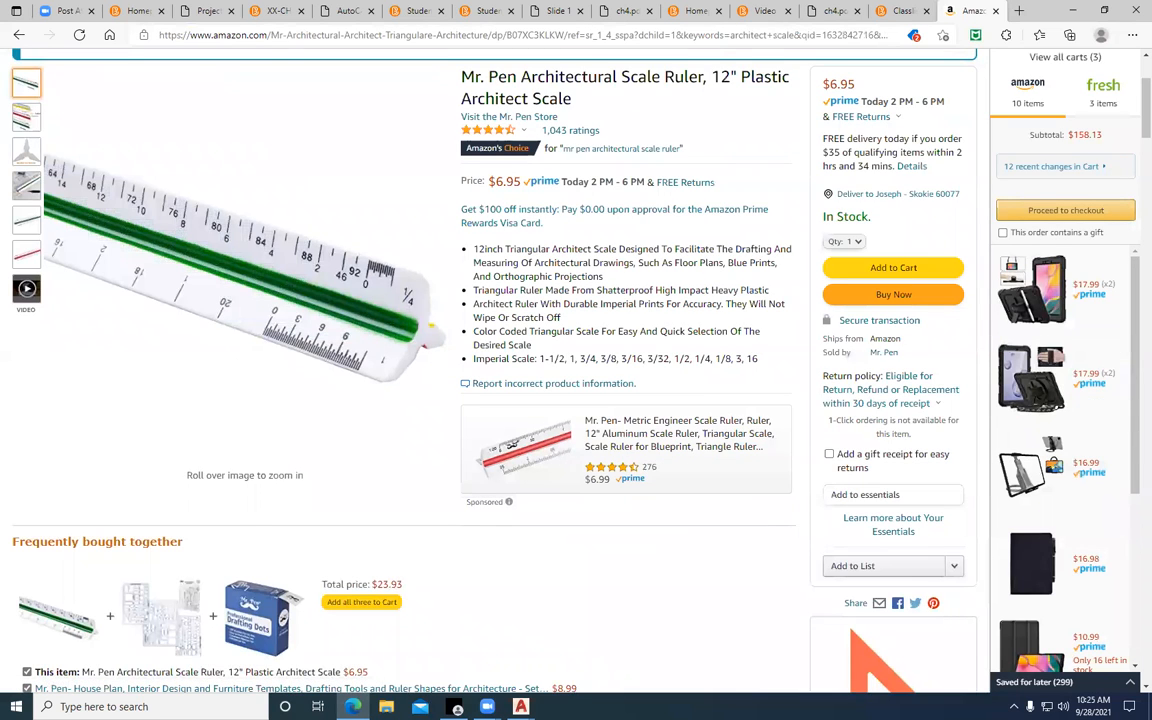
scroll(1126, 220, "up", 3)
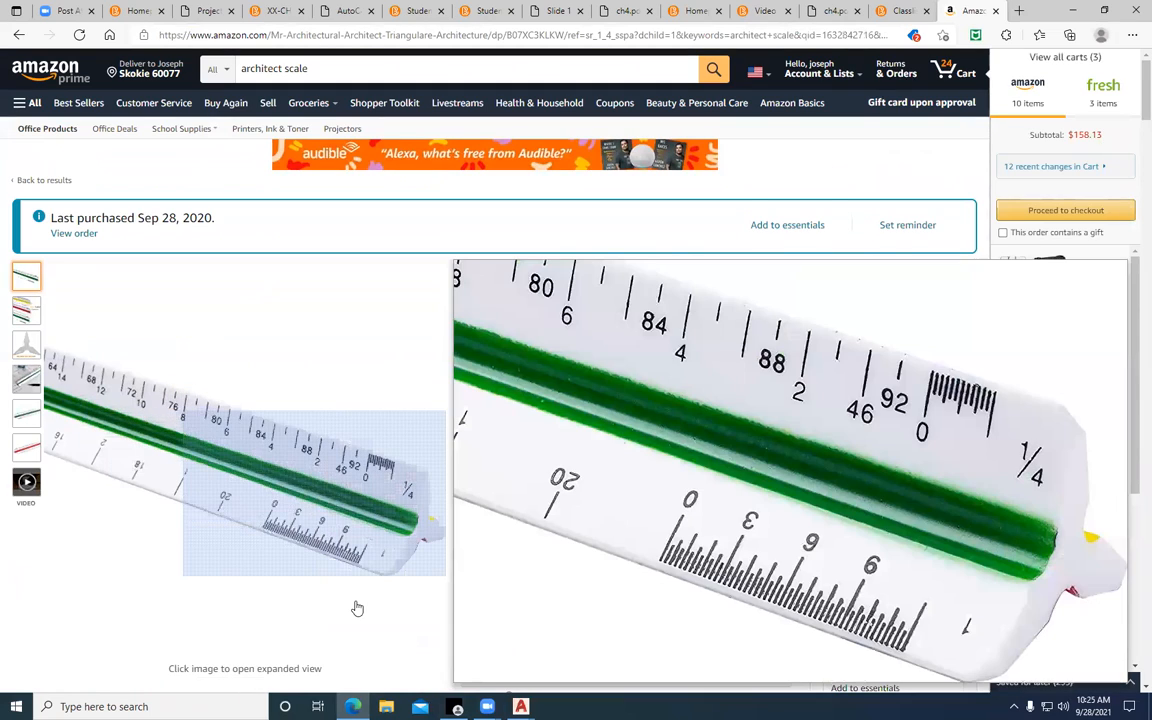
scroll(826, 581, "down", 1)
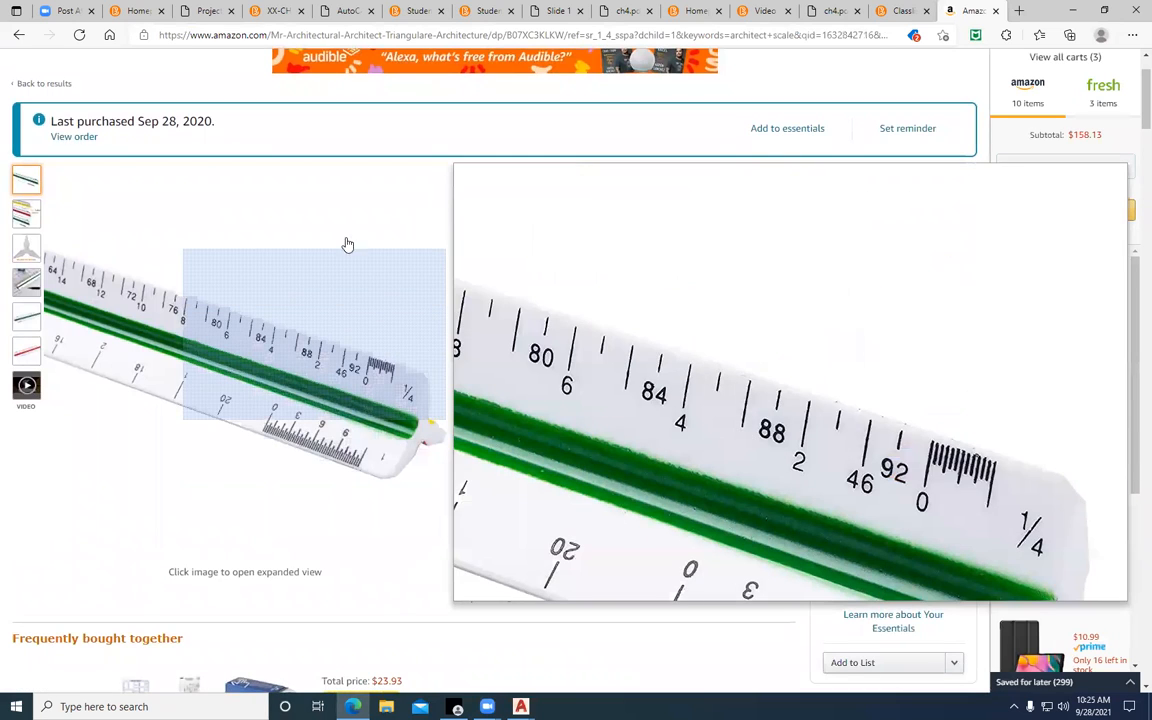
Reopen the Project 4-1 Lighting Legend PDF from the course homepage and switch to the JC-P4-1.dwg drawing in AutoCAD
left_click(139, 11)
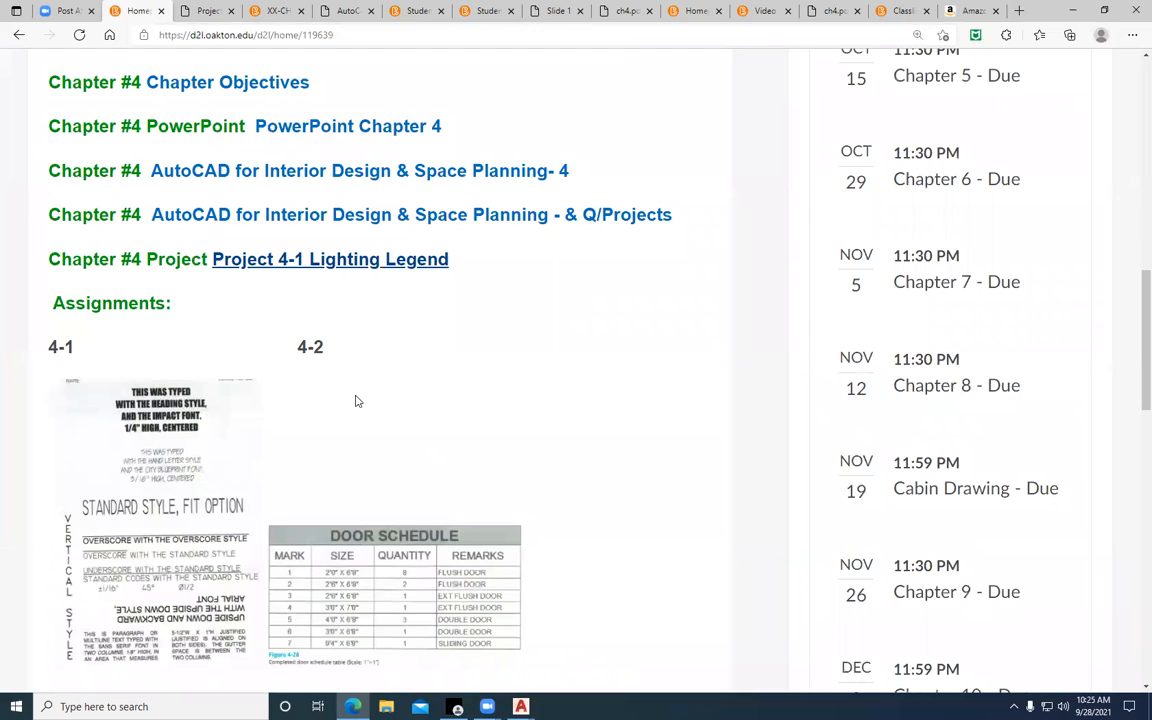
left_click(393, 264)
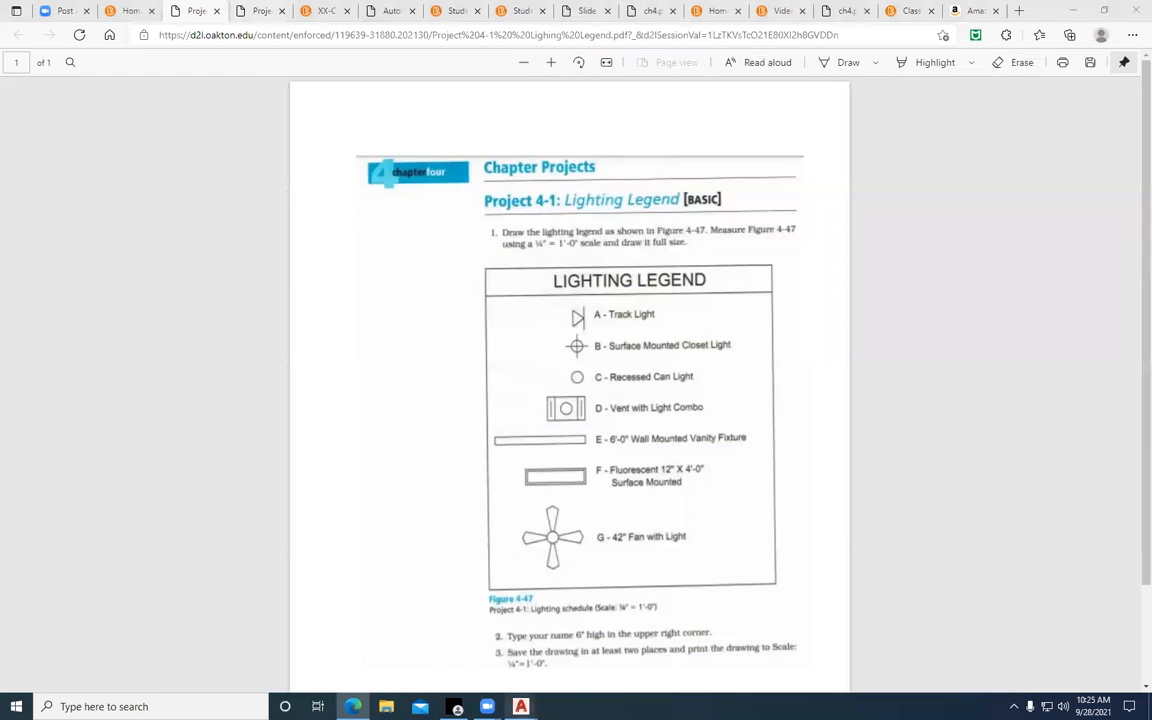
mouse_move(520, 706)
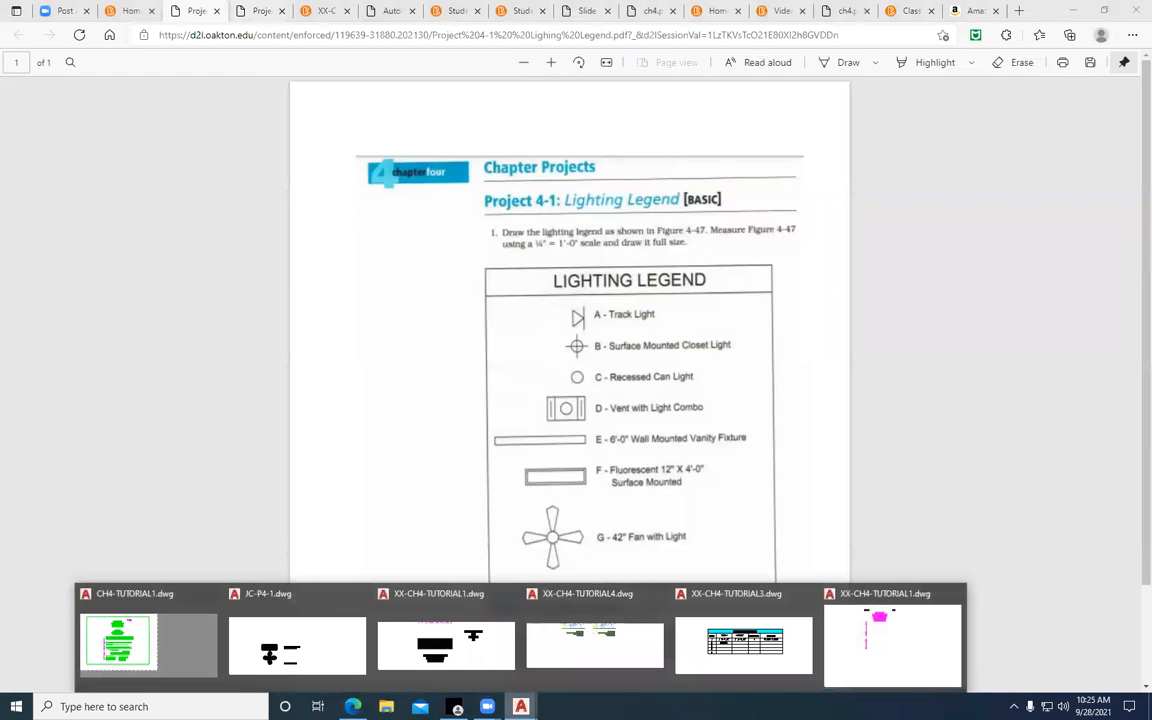
left_click(424, 650)
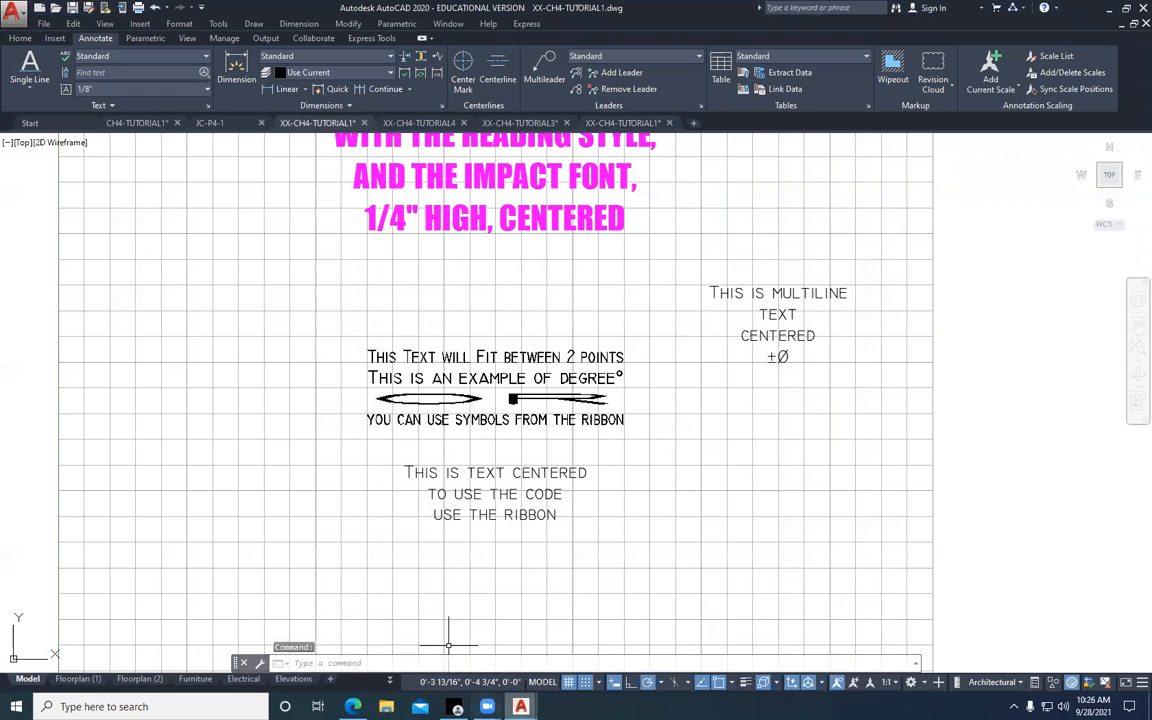
mouse_move(520, 706)
left_click(293, 645)
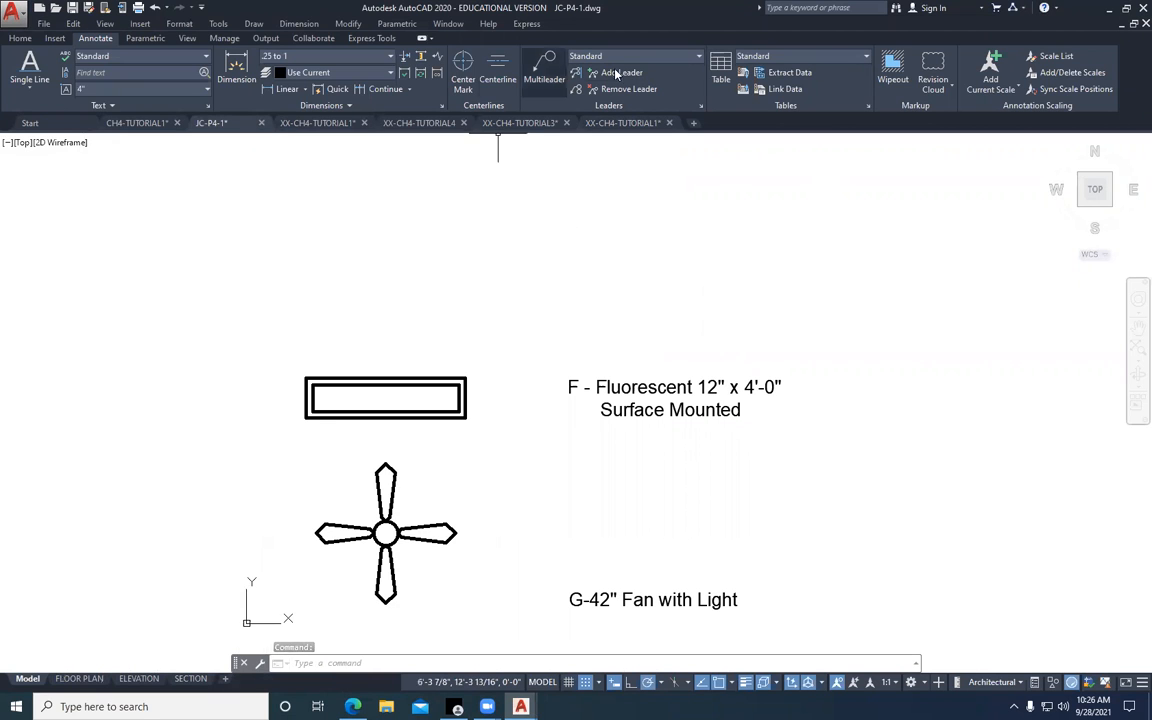
Rearrange the windows so JC-P4-1.dwg is maximized in AutoCAD with the Lighting Legend PDF in a smaller browser window over it
left_click(1109, 12)
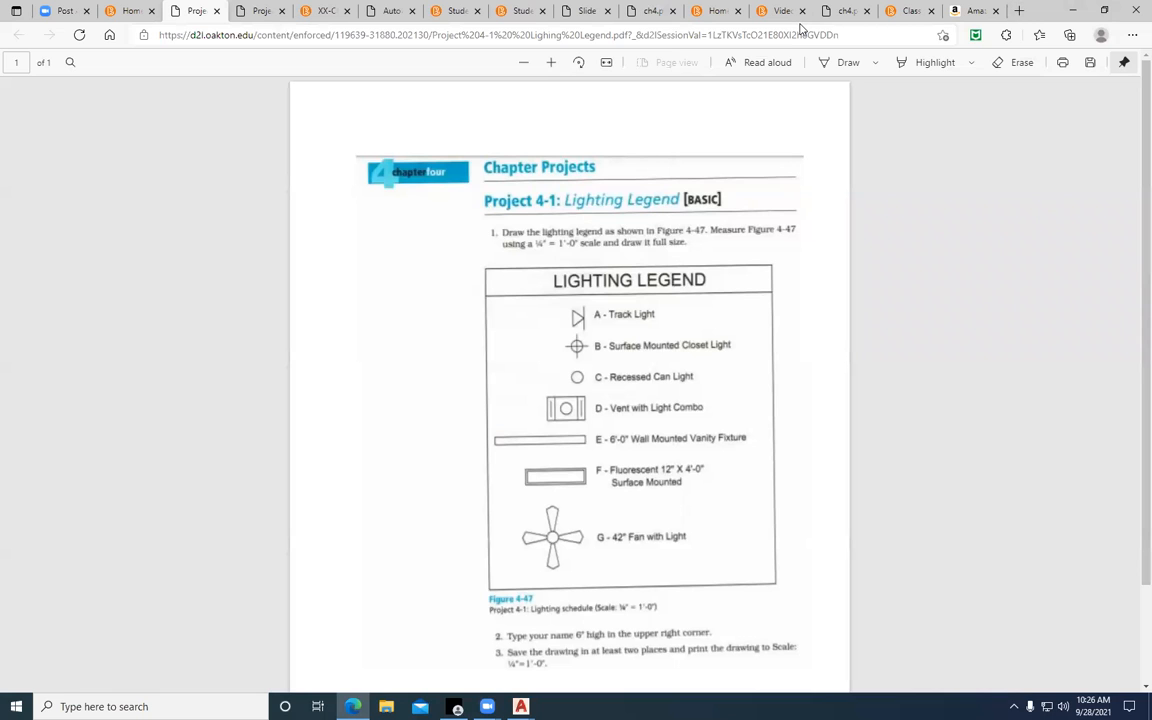
left_click(1073, 11)
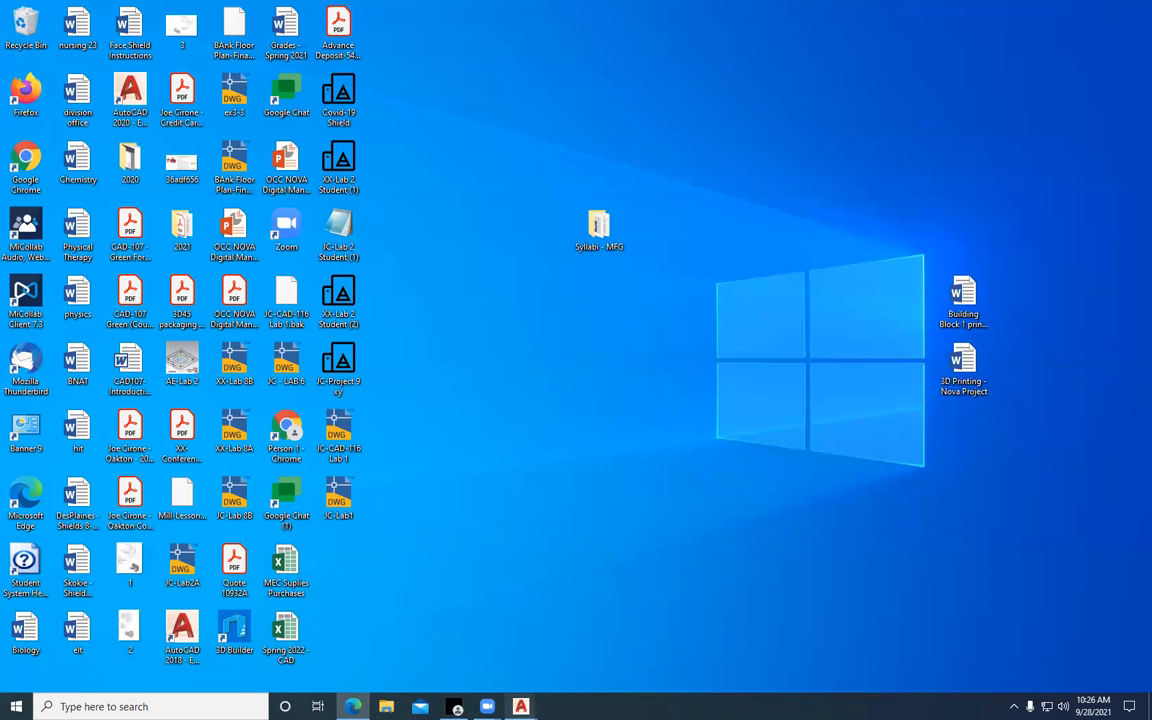
mouse_move(520, 706)
left_click(295, 660)
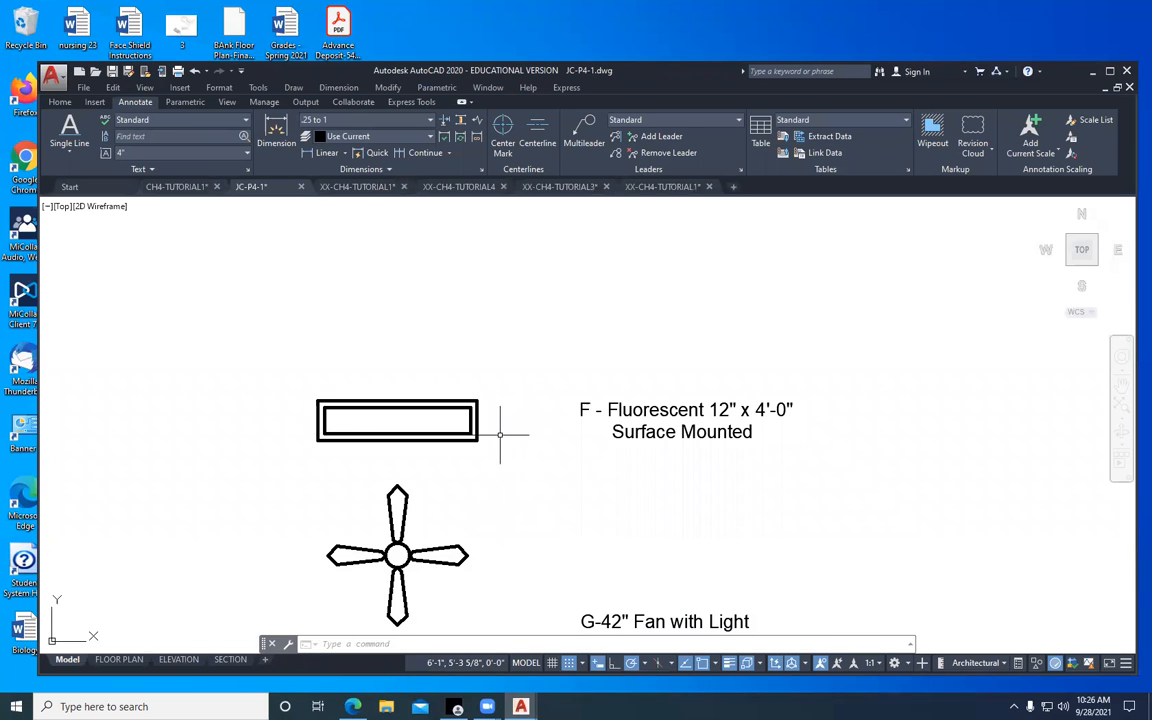
left_click(1110, 71)
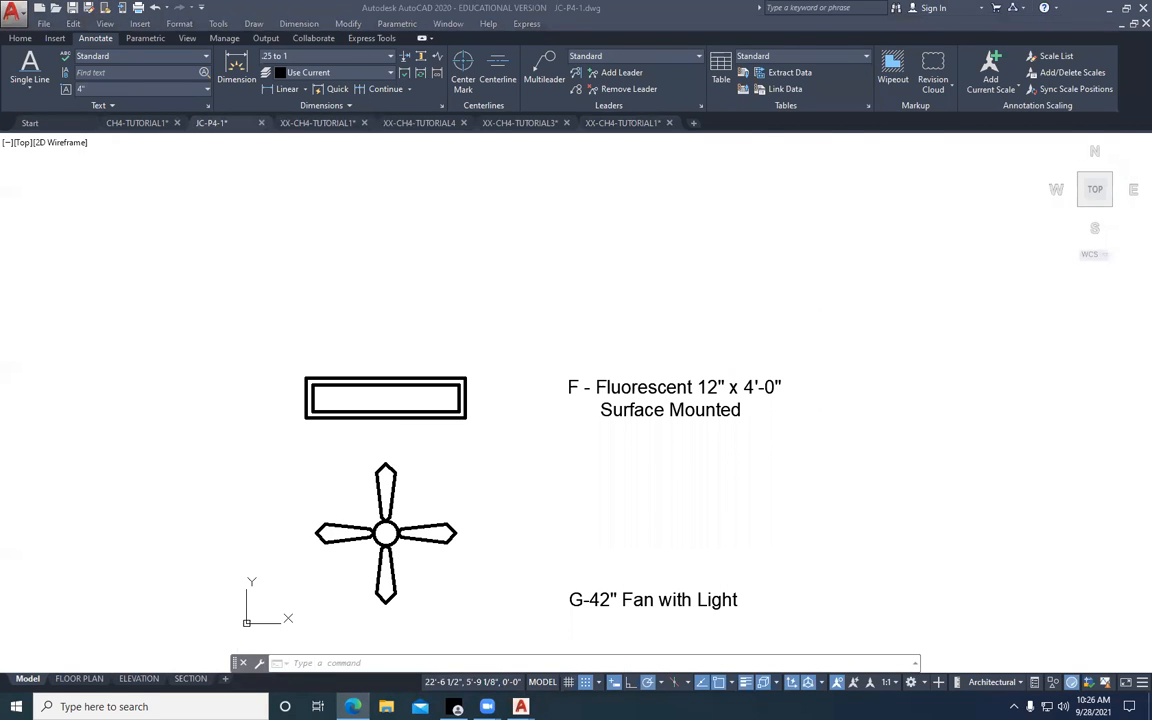
left_click_drag(1151, 34, 1022, 34)
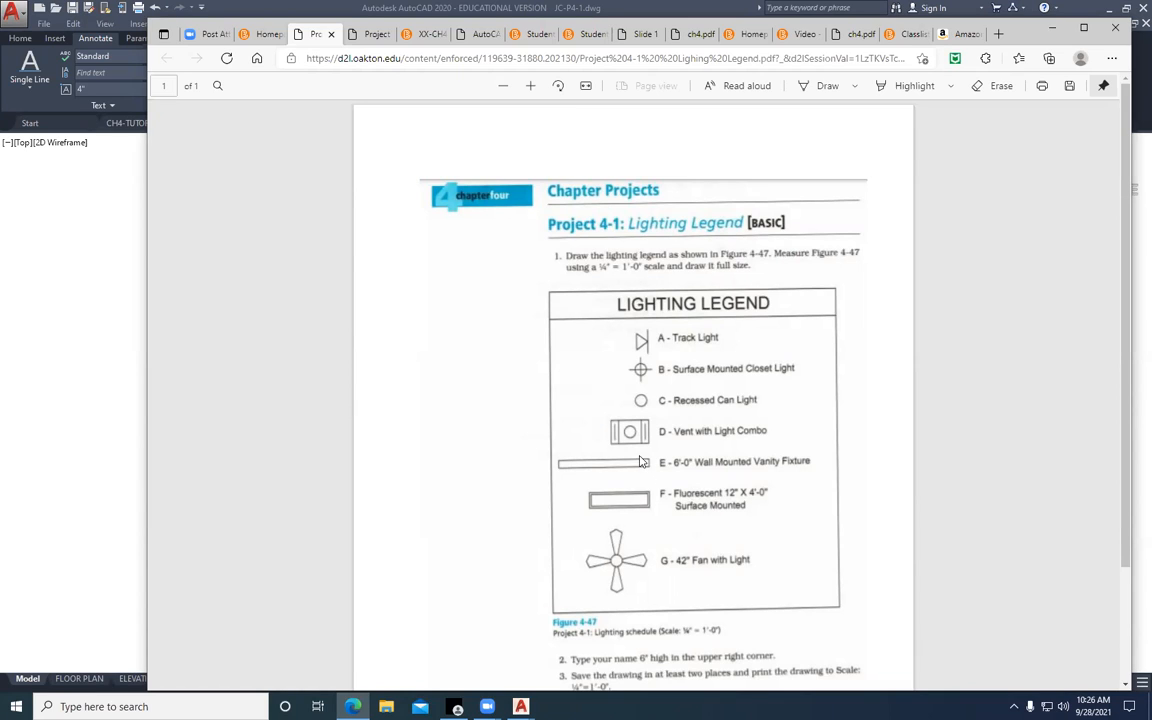
In JC-P4-1.dwg, draw a 6' horizontal line above the fluorescent fixture symbol, running rightward from near its left edge
left_click(1044, 30)
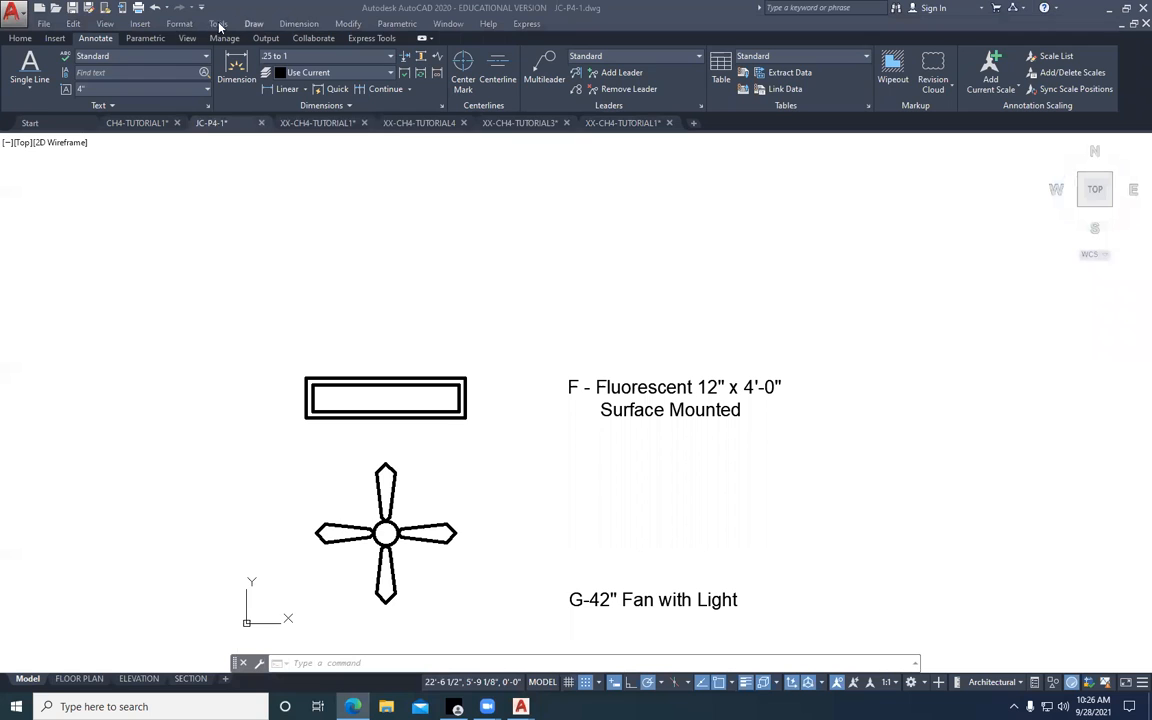
left_click(20, 38)
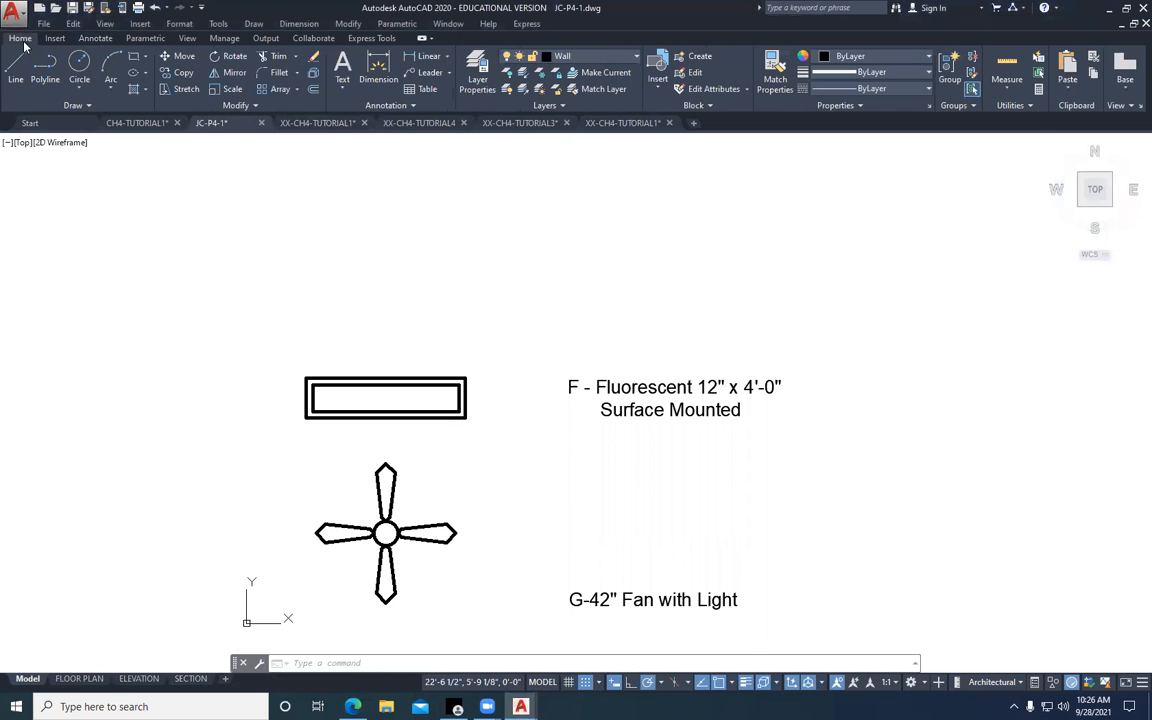
left_click(18, 70)
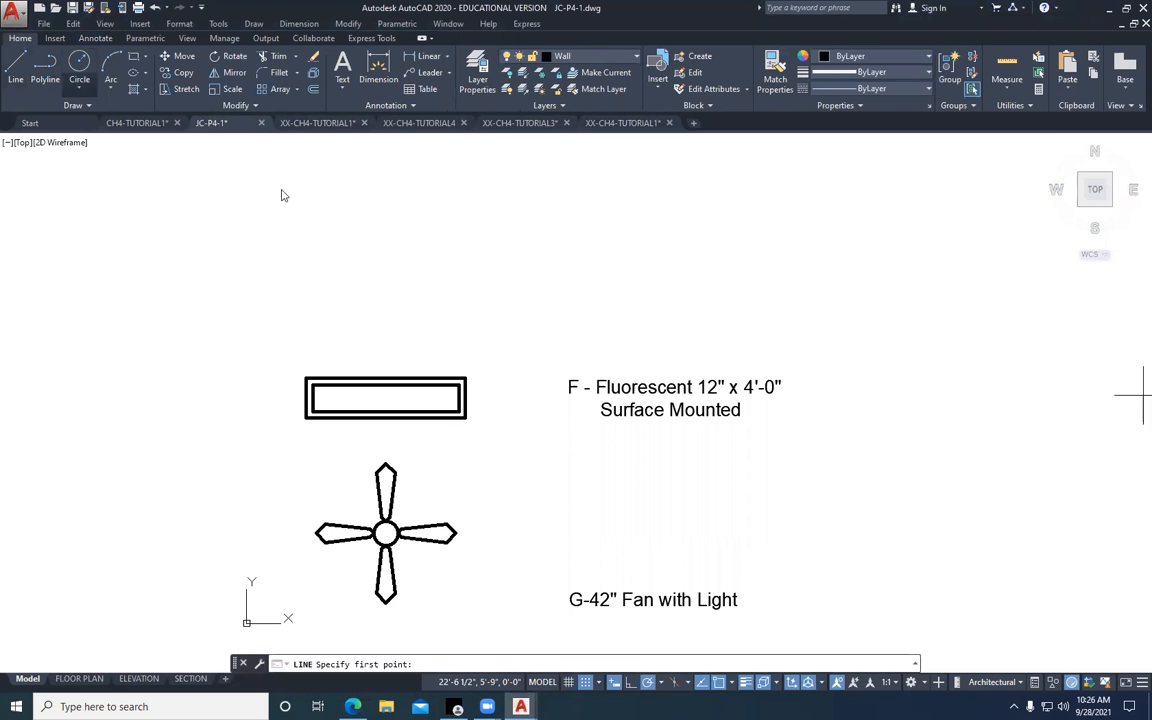
left_click(303, 323)
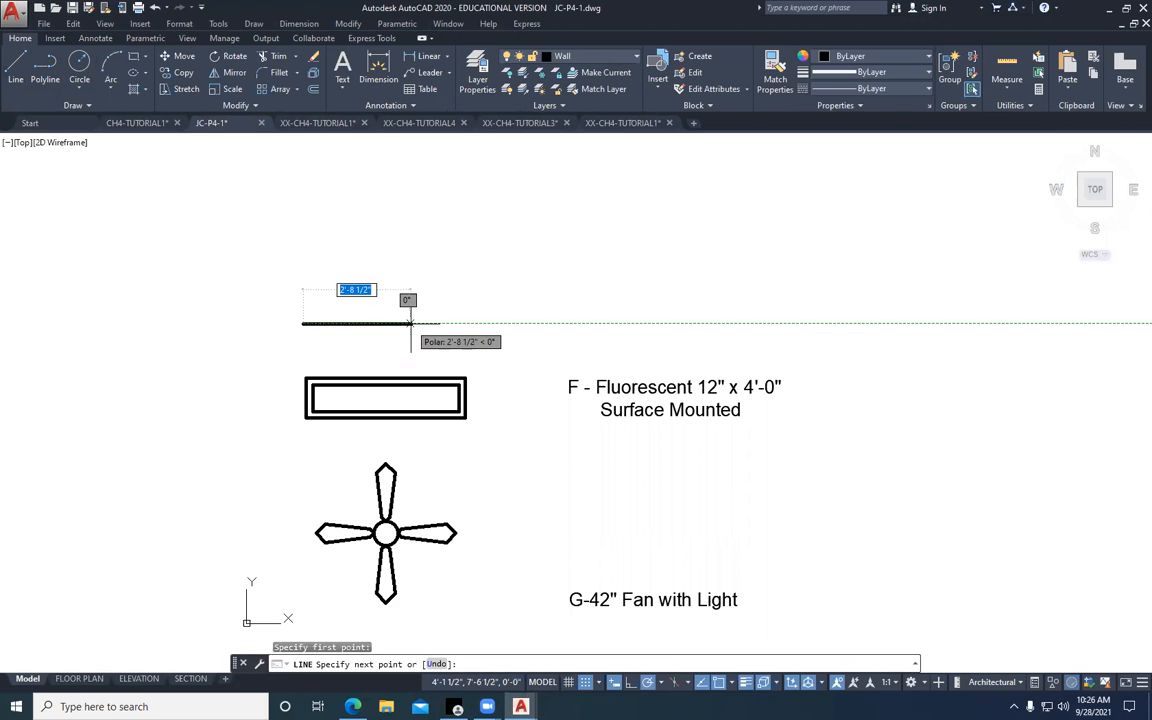
type("6'")
key("Return")
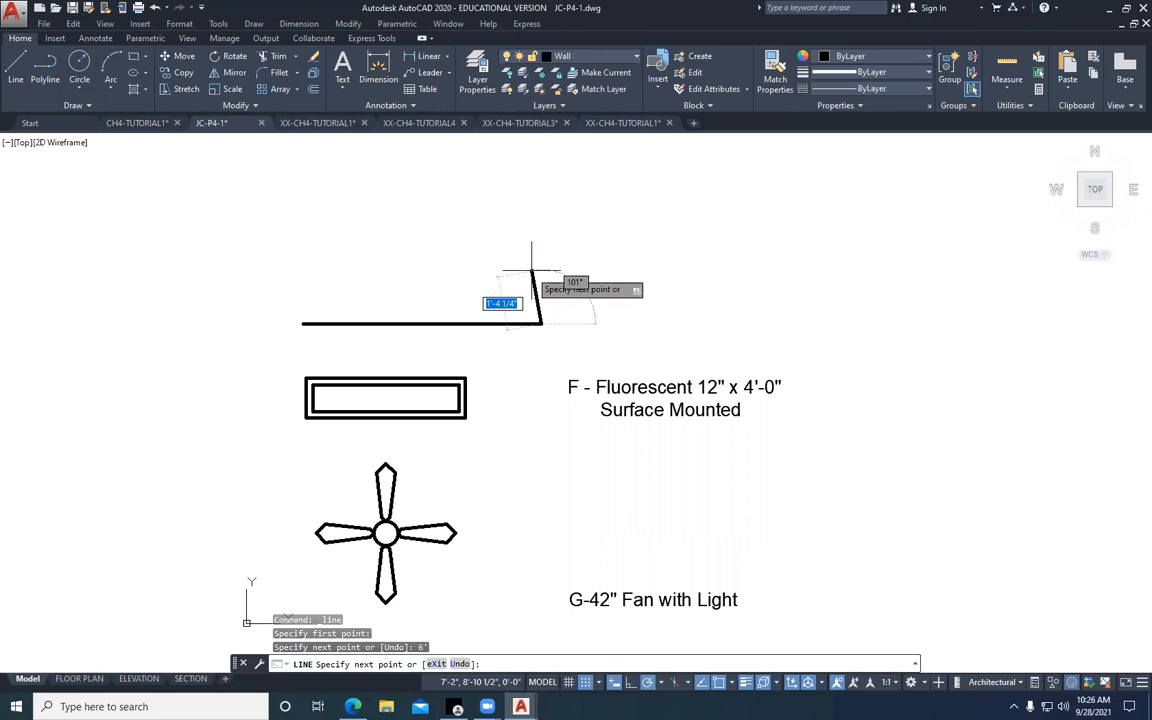
type("2")
key("Return")
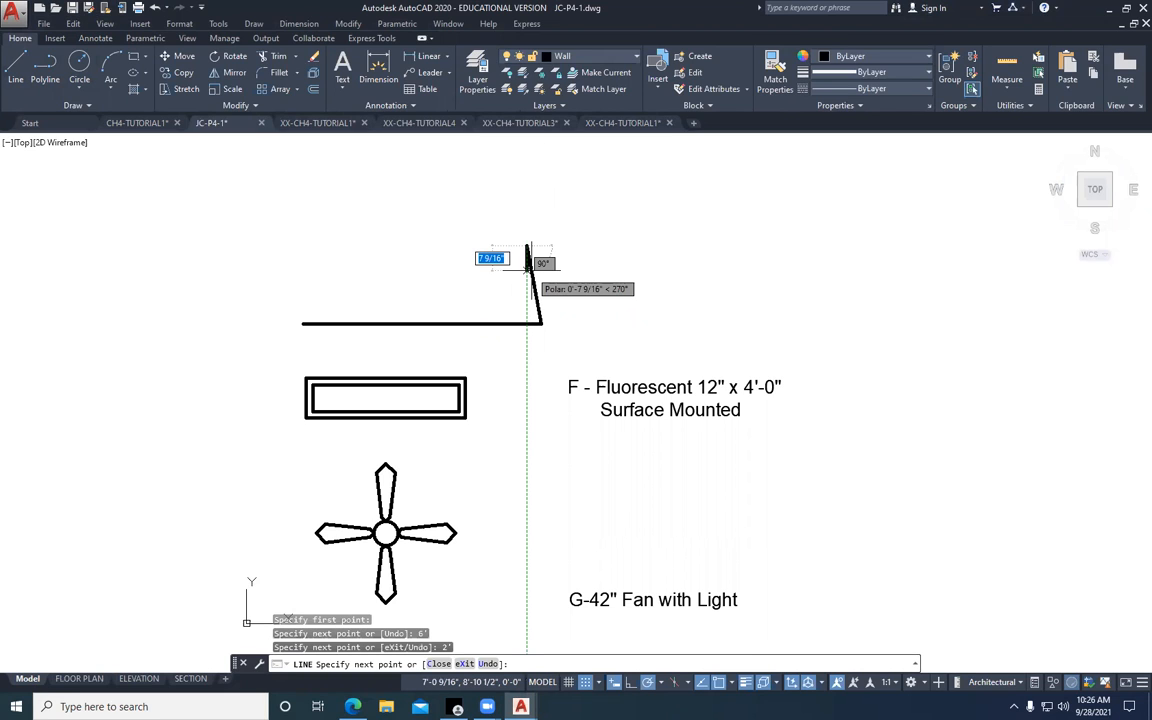
type("u")
key("Return")
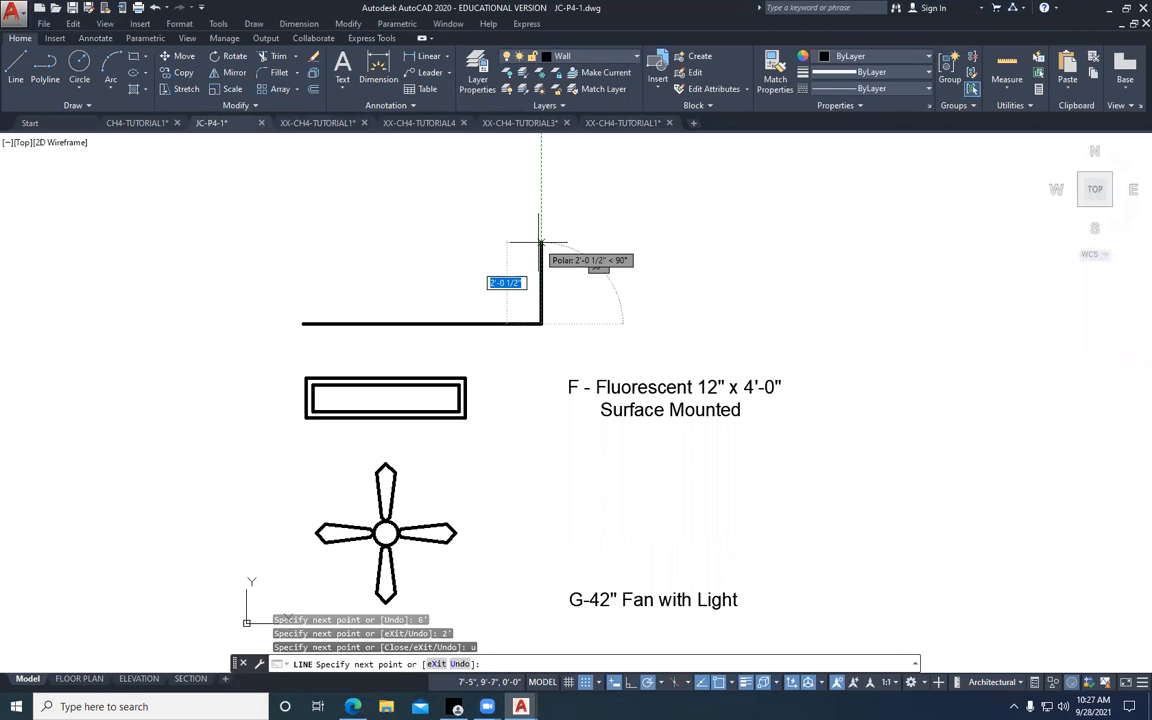
type("2")
key("Return")
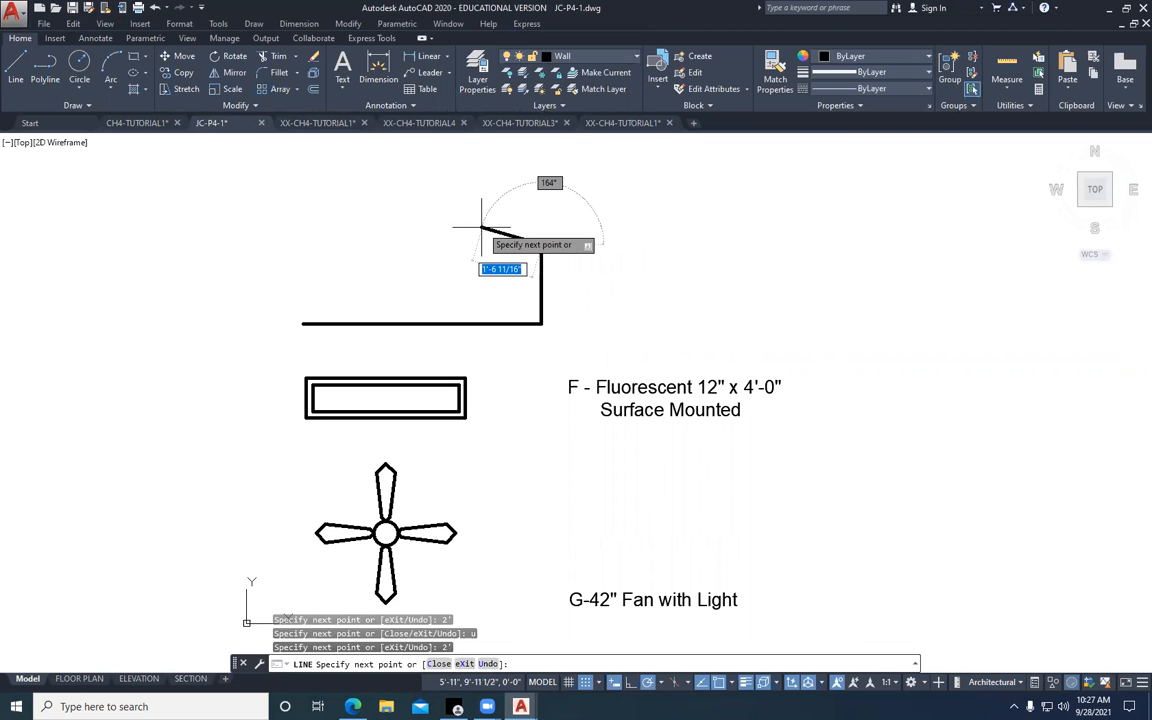
type("u")
key("Return")
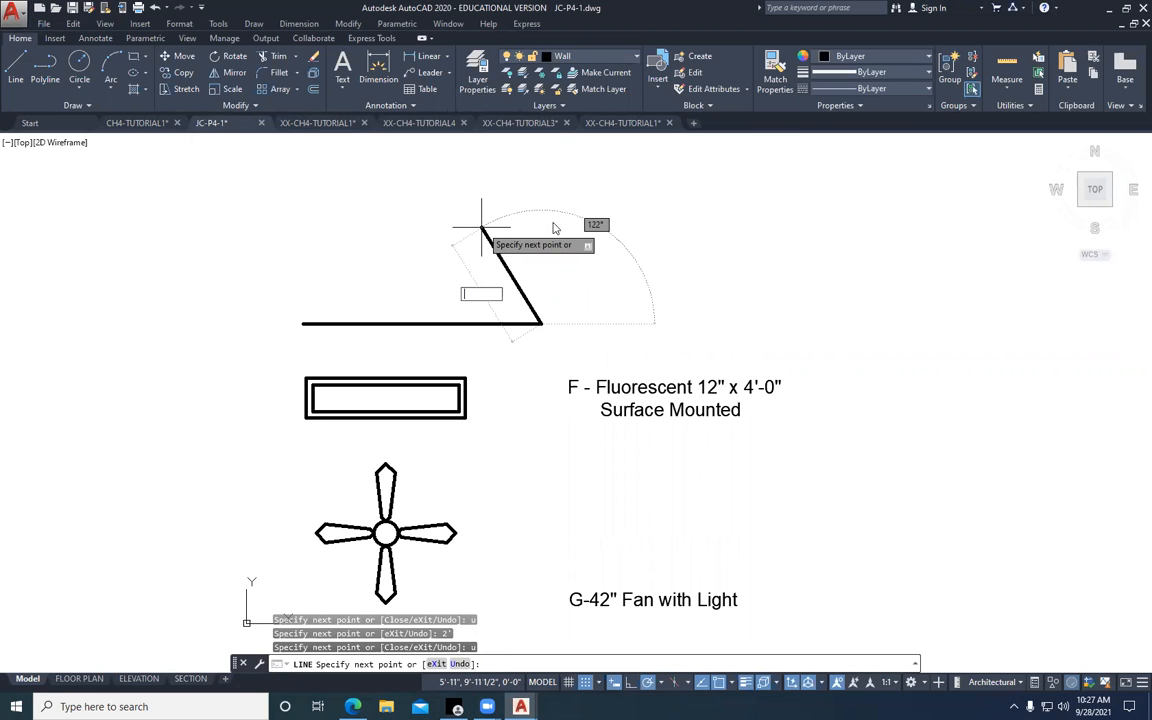
left_click(548, 205)
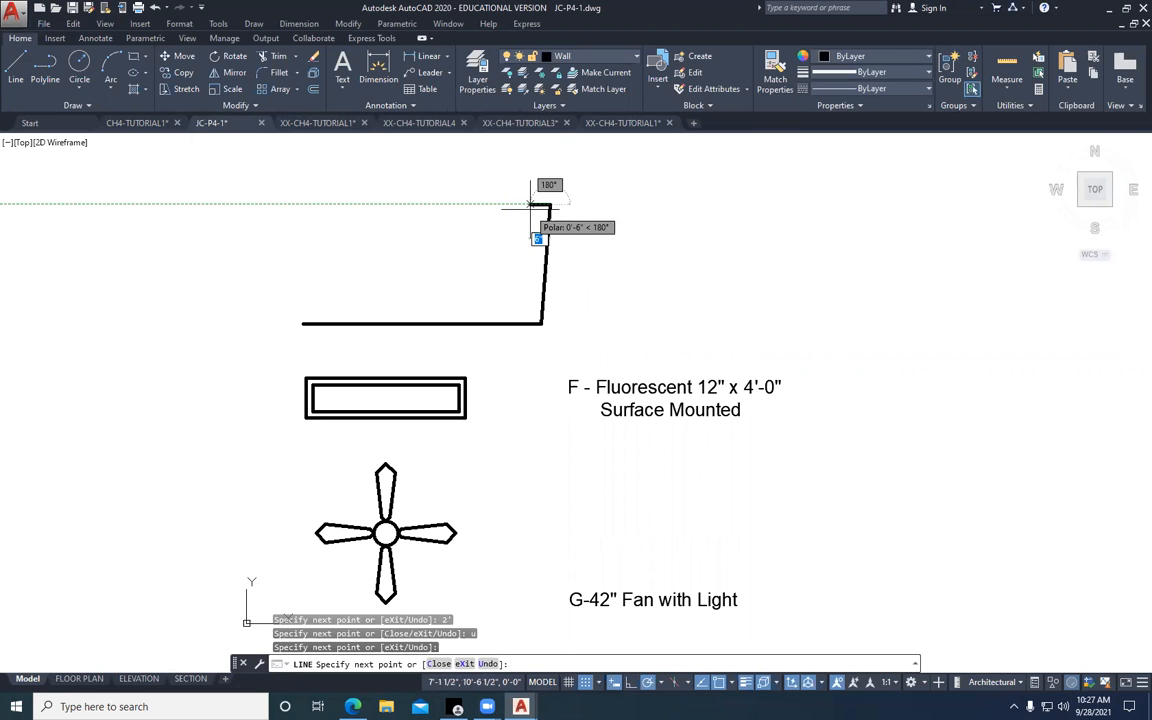
type("u")
key("Return")
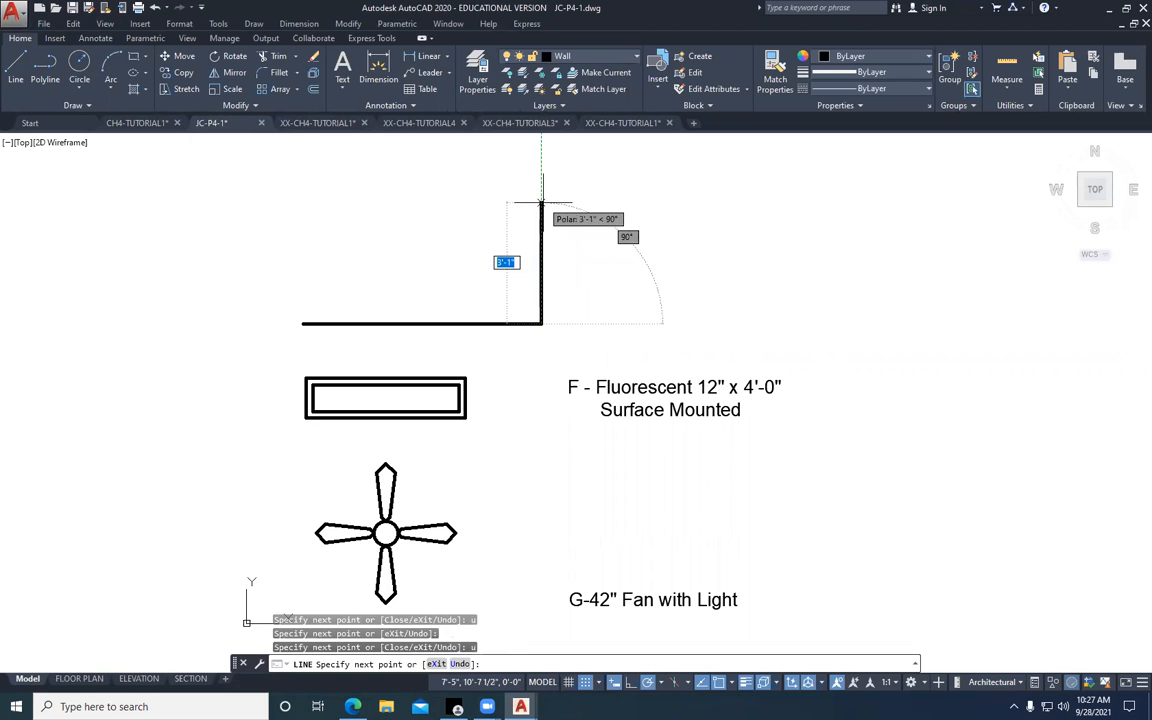
Complete the vanity fixture rectangle with a 6" upward segment, a 6' leftward segment with Ortho on, and a closing segment to the start point
type("6")
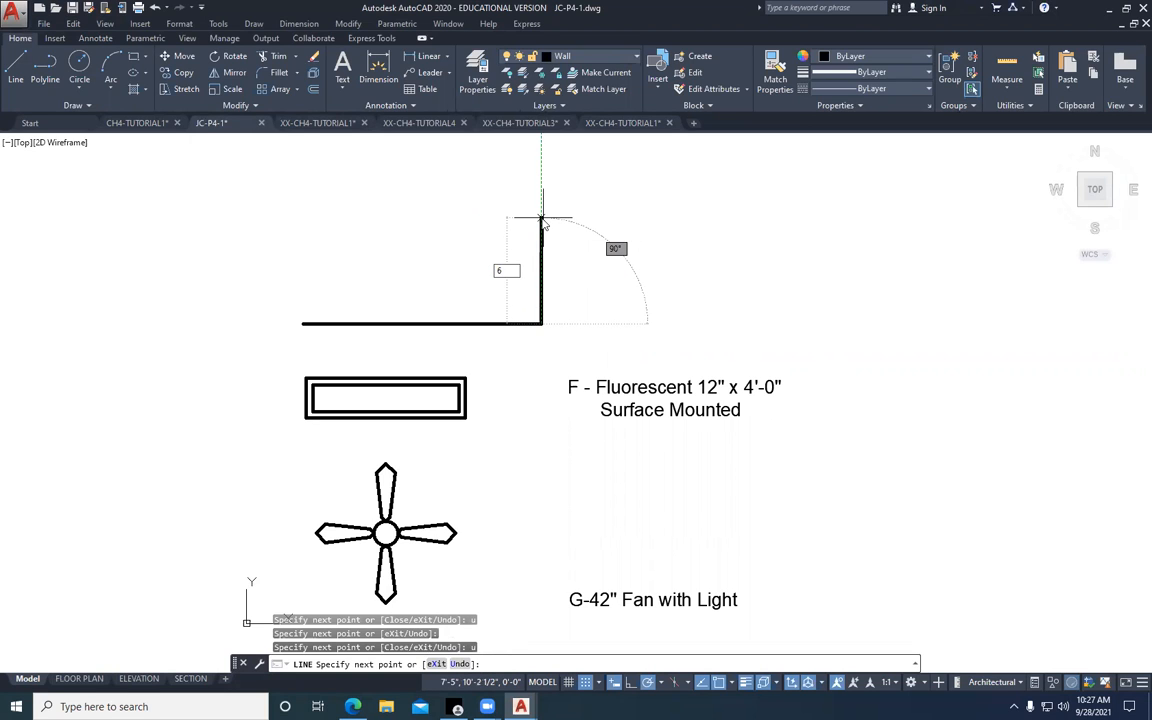
key("Return")
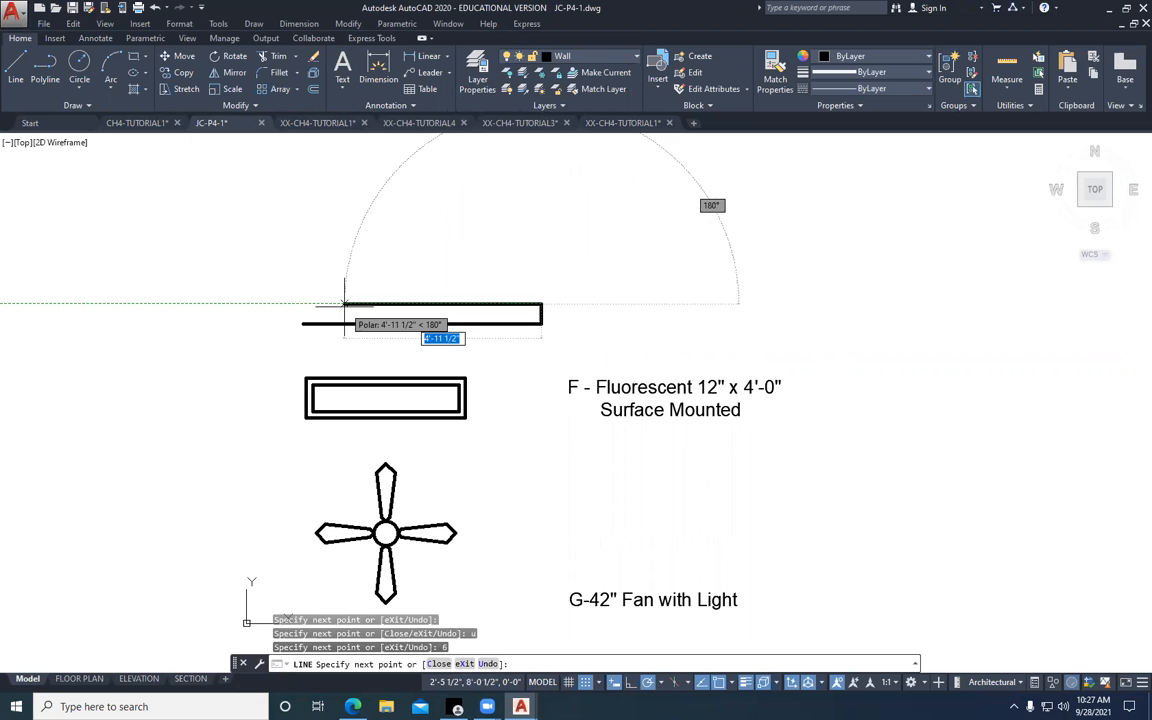
left_click(631, 683)
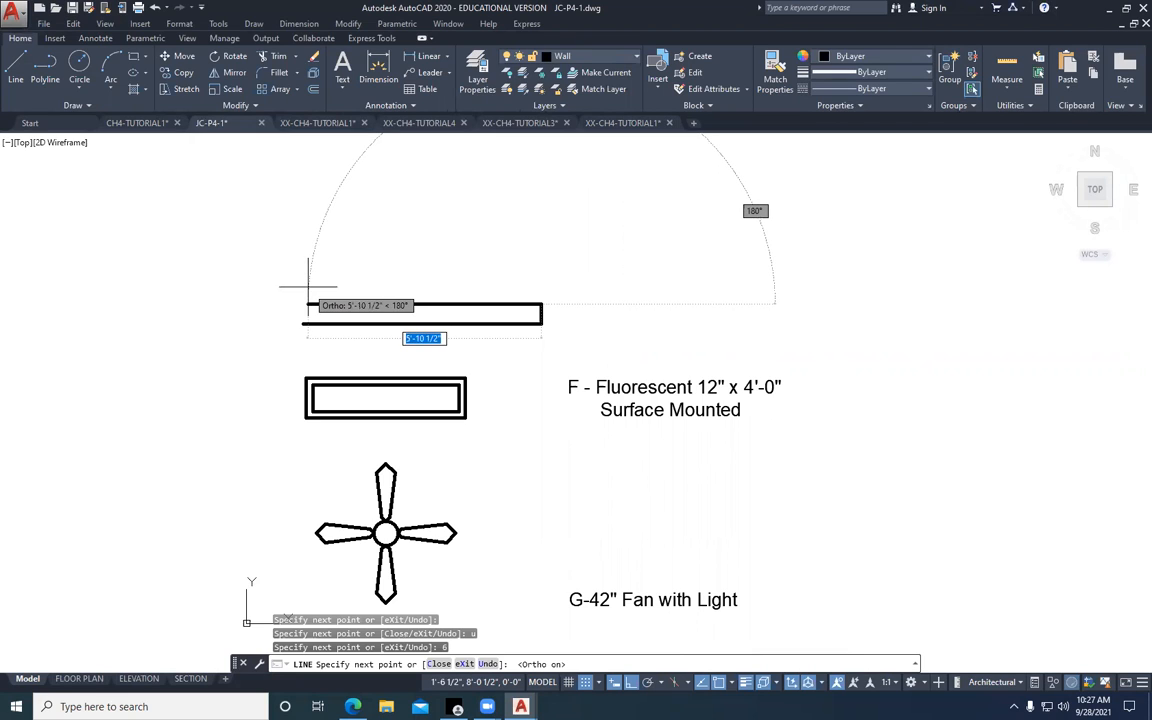
type("6")
key("Return")
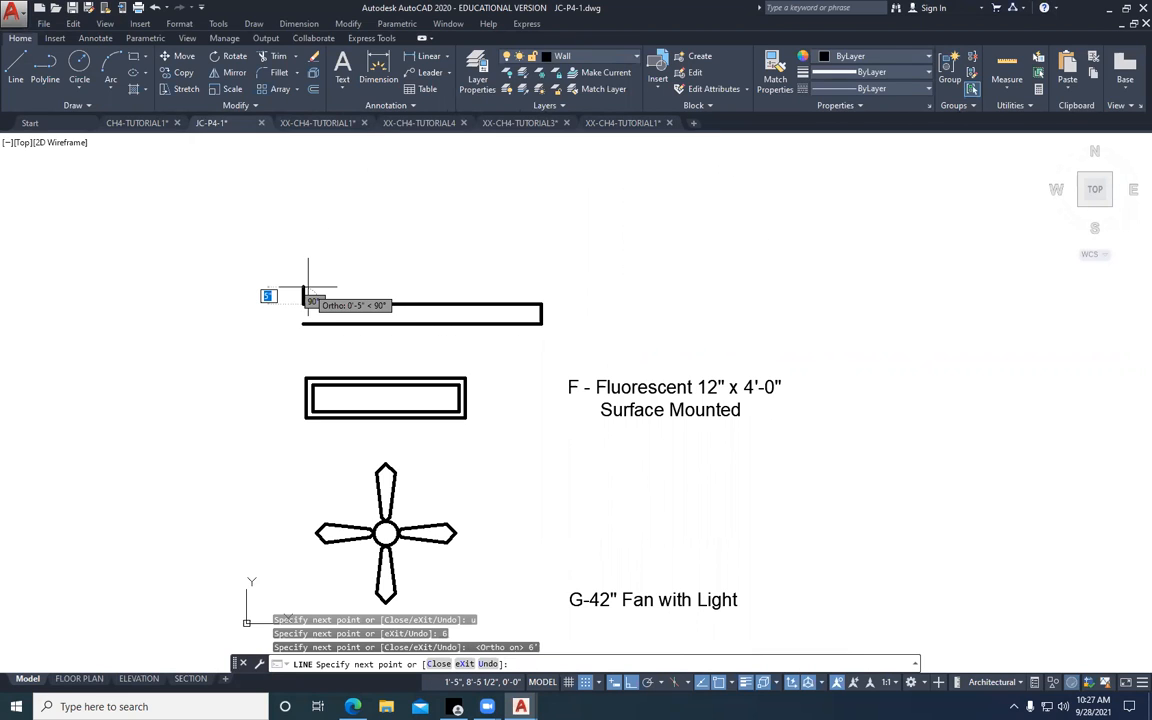
left_click(305, 304)
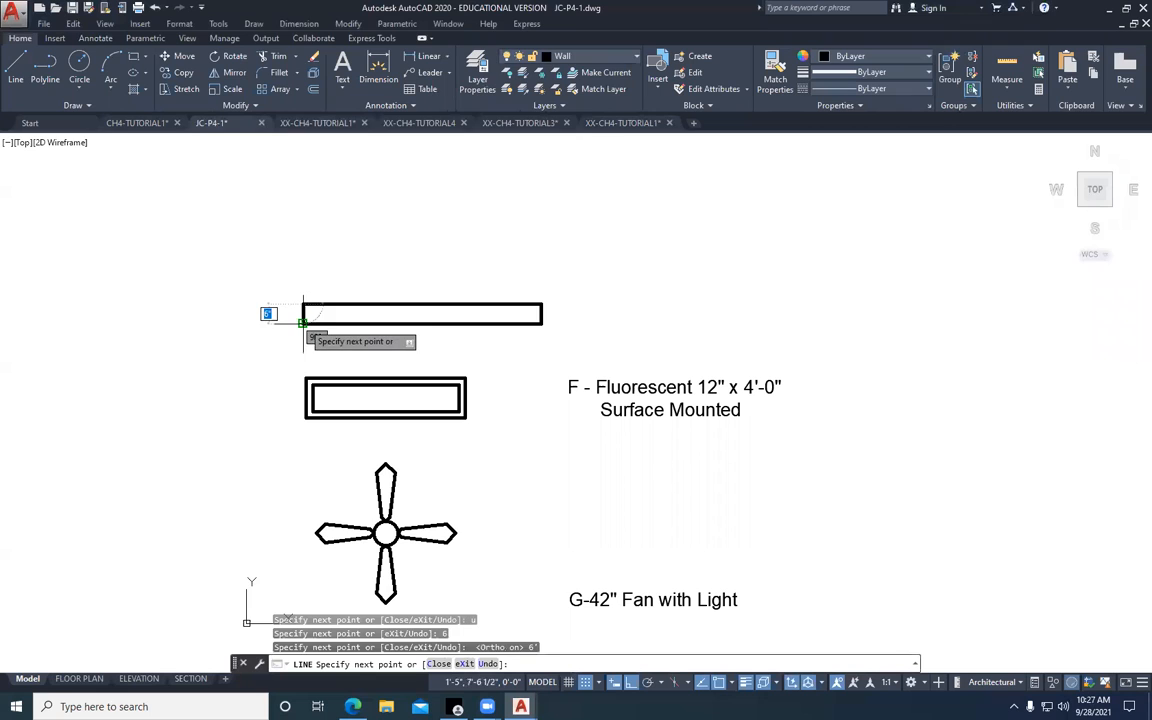
key("Escape")
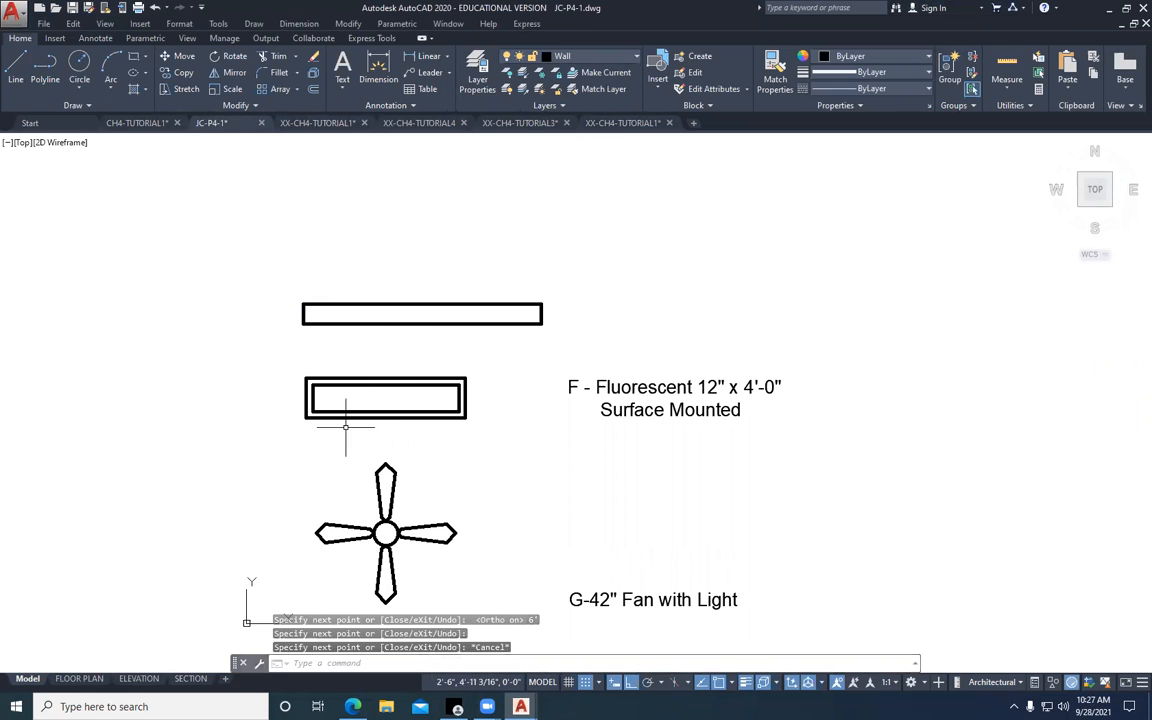
Move the vanity fixture rectangle about 2' left so its right end lines up with the fluorescent fixture's right edge
left_click(178, 56)
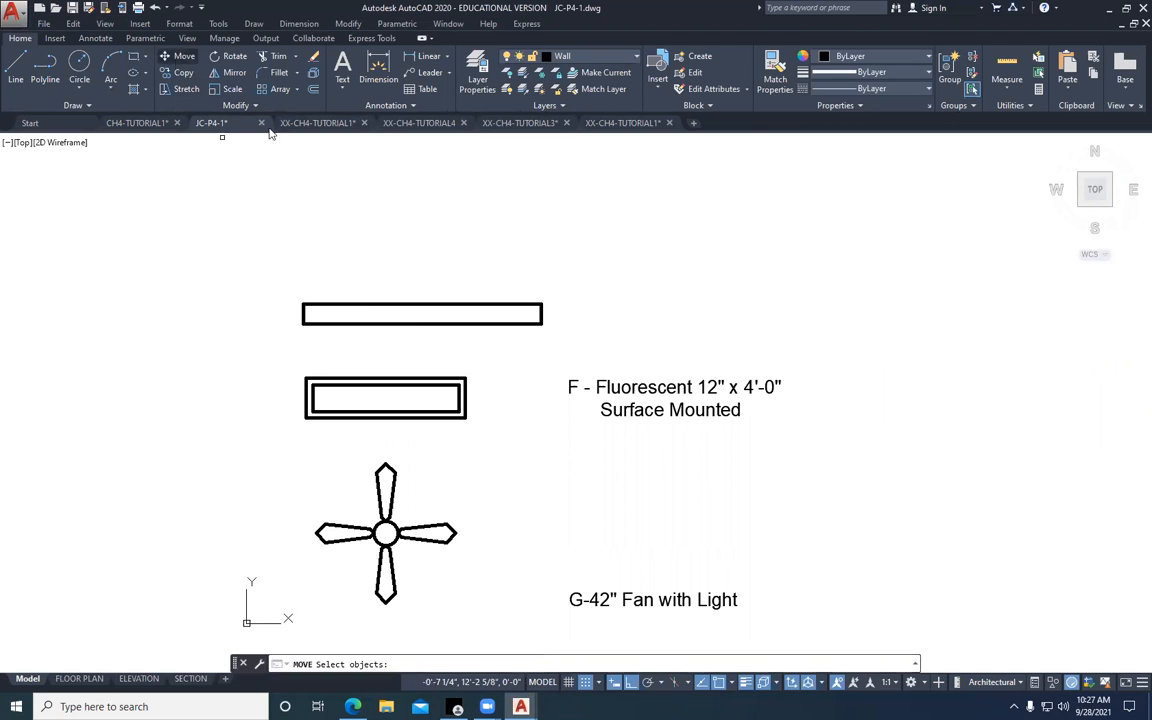
left_click(571, 267)
left_click(379, 326)
key("Return")
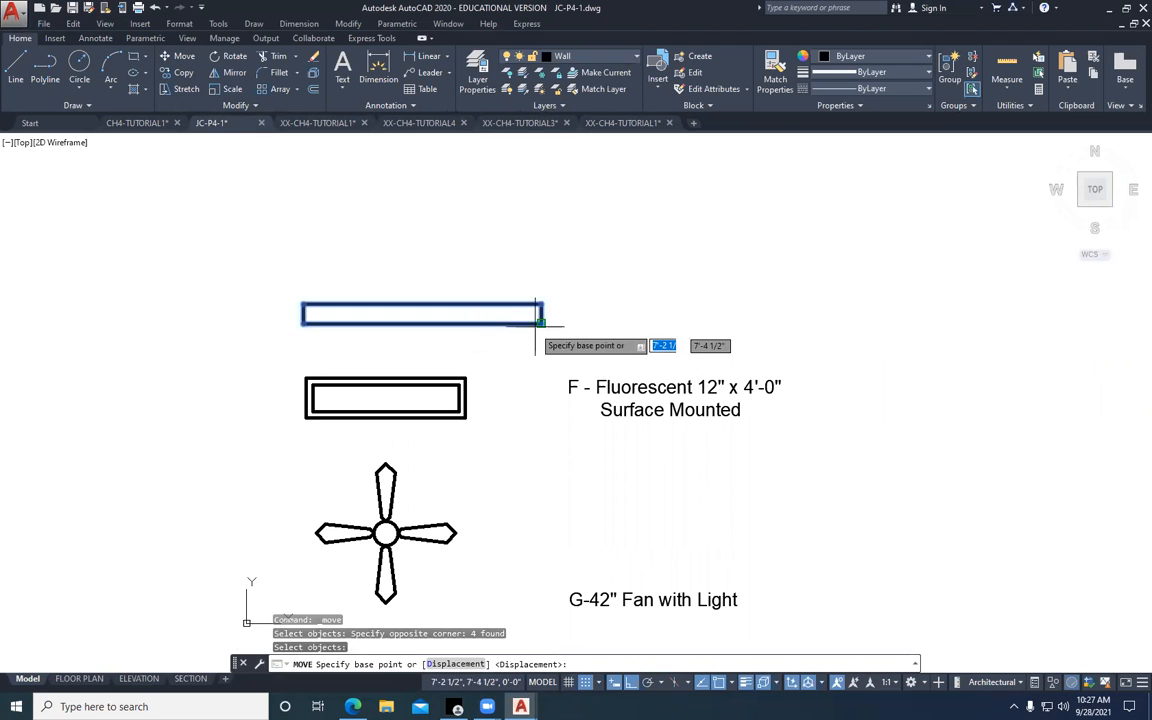
left_click(541, 321)
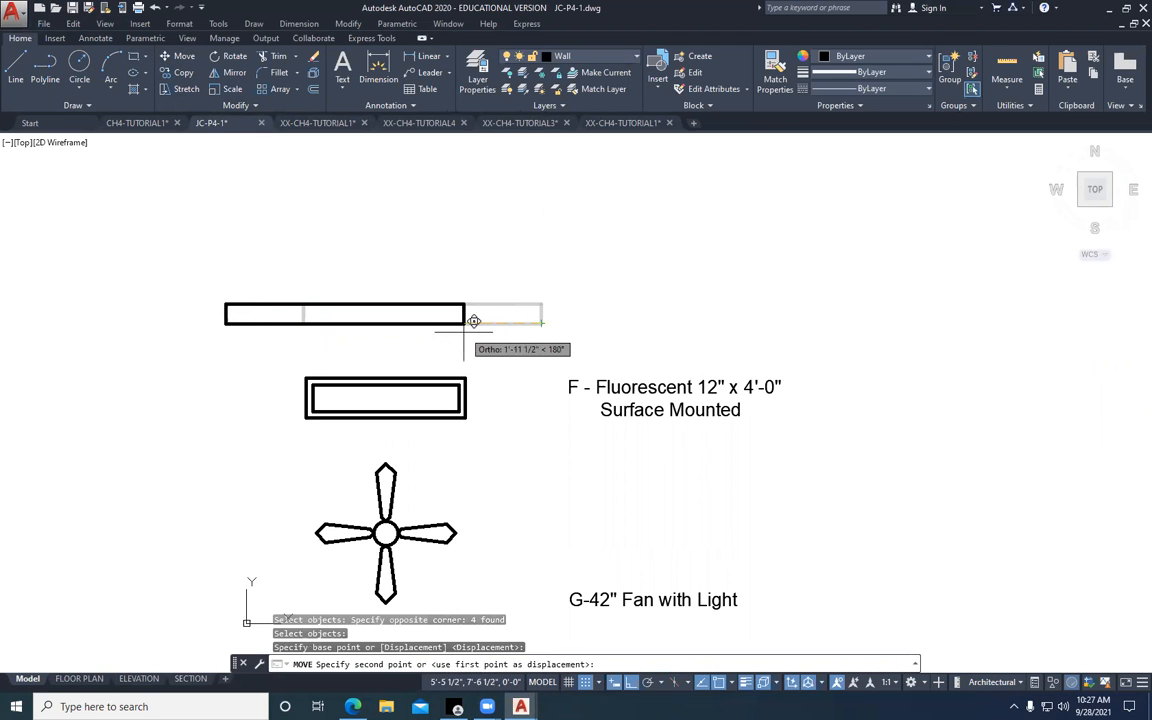
left_click(464, 330)
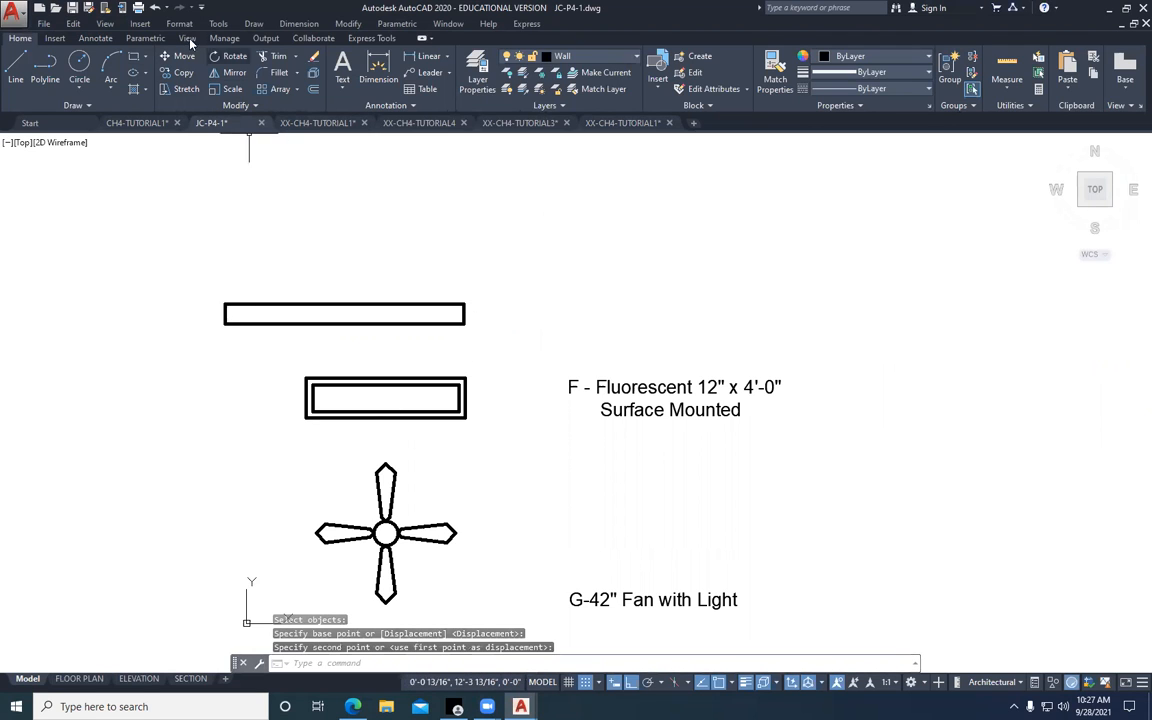
Move the vanity fixture rectangle about 2' straight up to leave more room above the fluorescent fixture
left_click(163, 57)
left_click(534, 275)
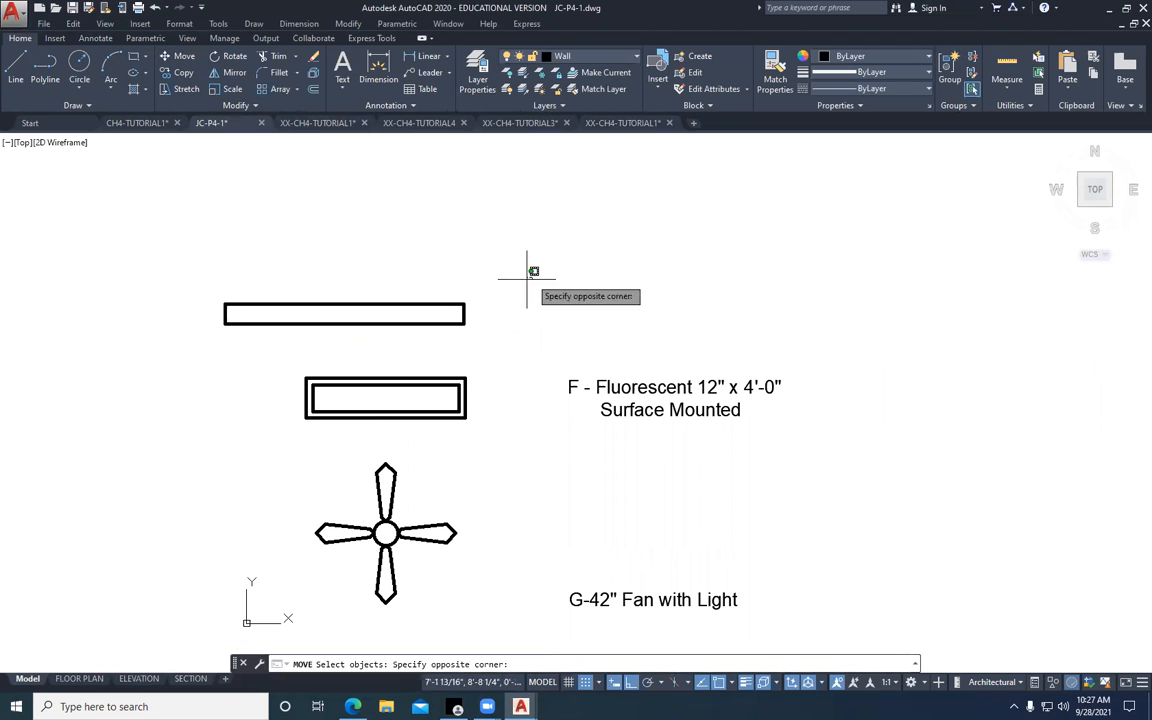
left_click(170, 340)
key("Return")
left_click(514, 380)
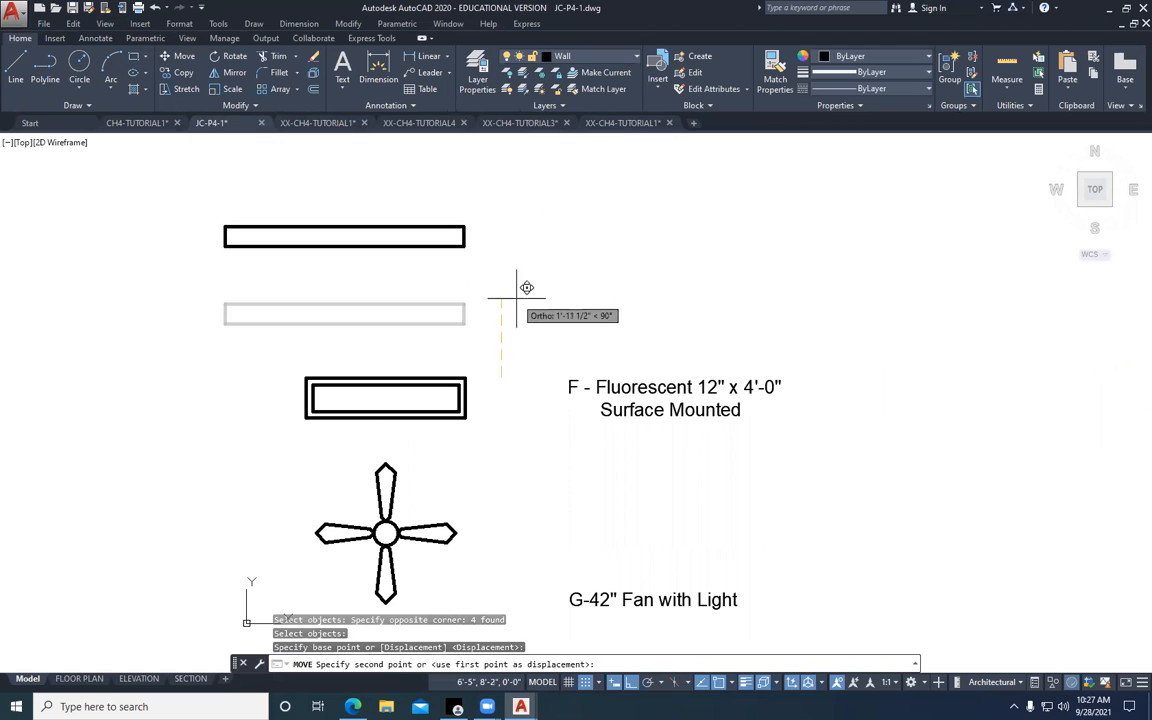
left_click(524, 300)
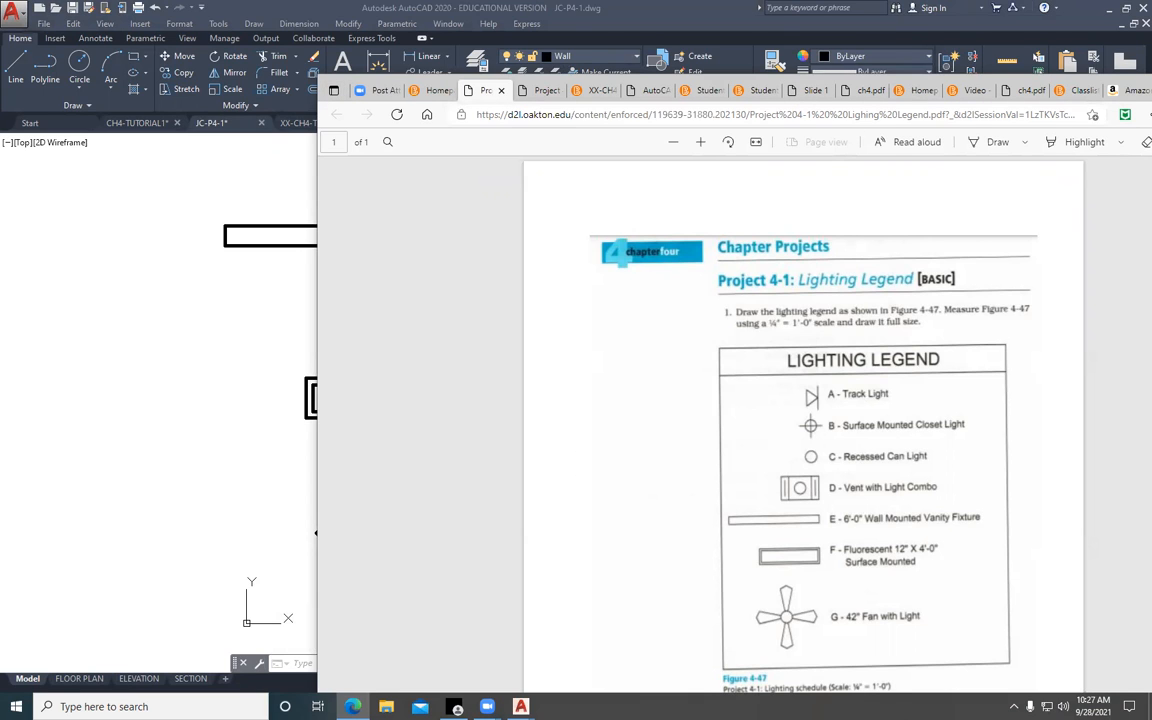
Try moving the "F - Fluorescent" label up beside the vanity fixture rectangle, and undo the move
left_click_drag(316, 533, 321, 533)
left_click(290, 505)
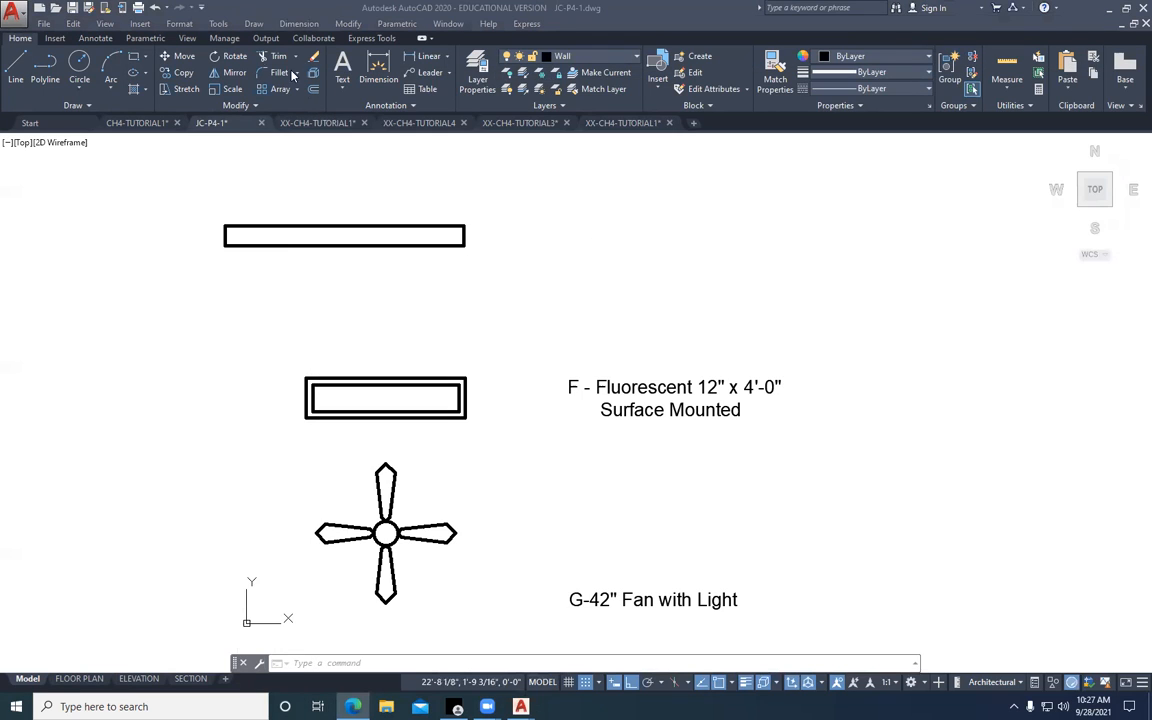
left_click(689, 336)
left_click(583, 445)
type("m")
key("Return")
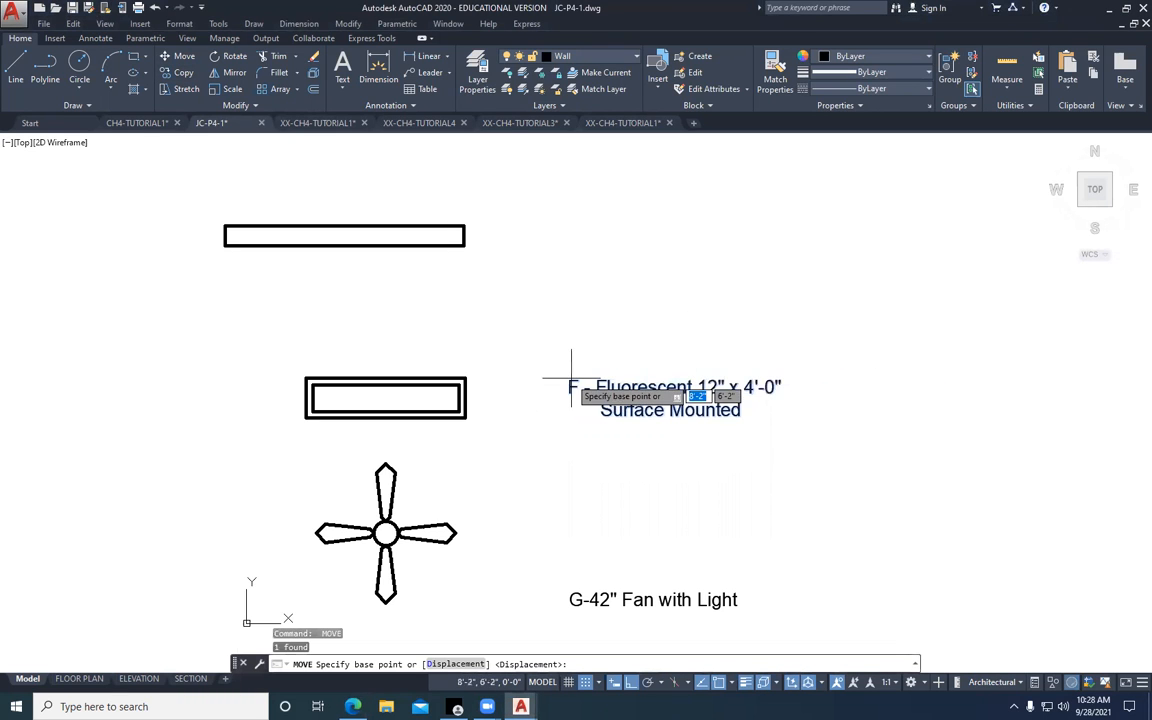
left_click(571, 381)
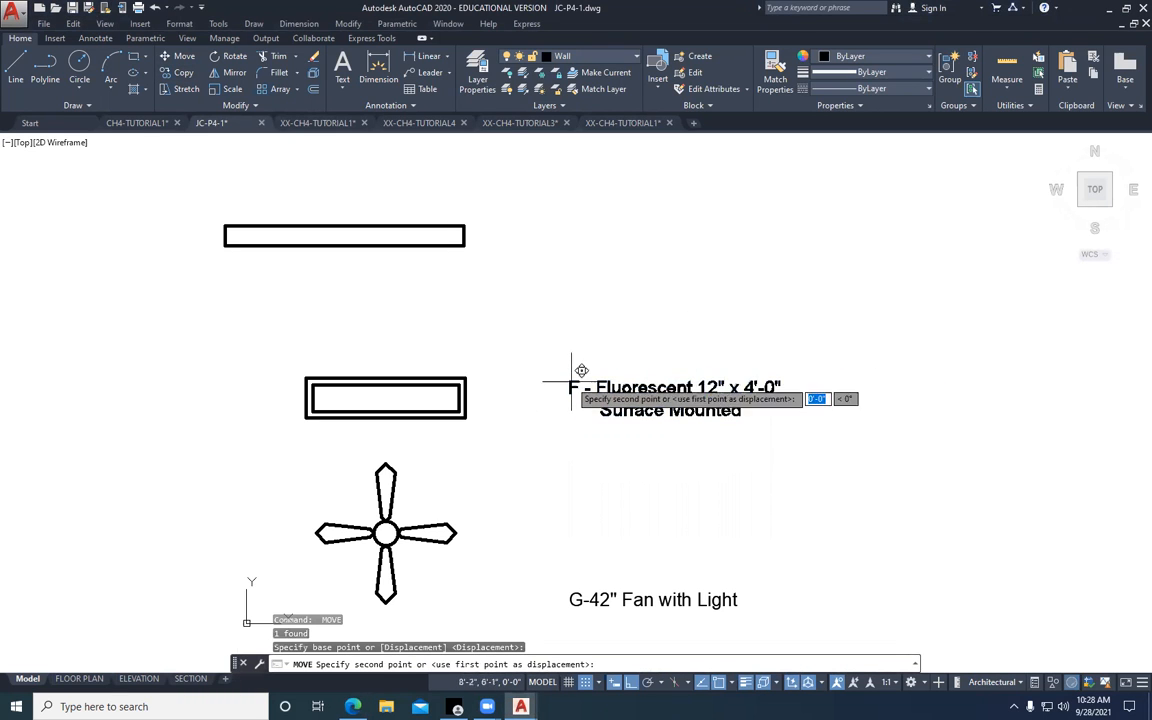
left_click(567, 229)
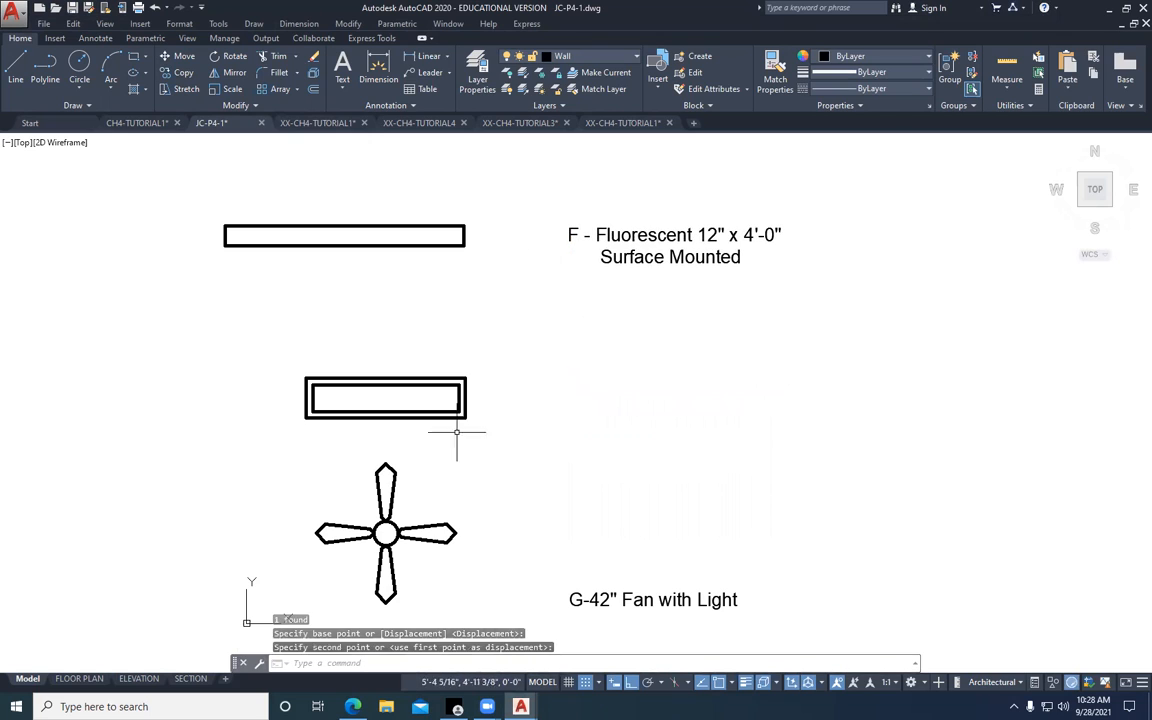
left_click(155, 7)
Copy the "F - Fluorescent 12" x 4'-0" Surface Mounted" label straight up beside the vanity fixture rectangle
left_click(180, 72)
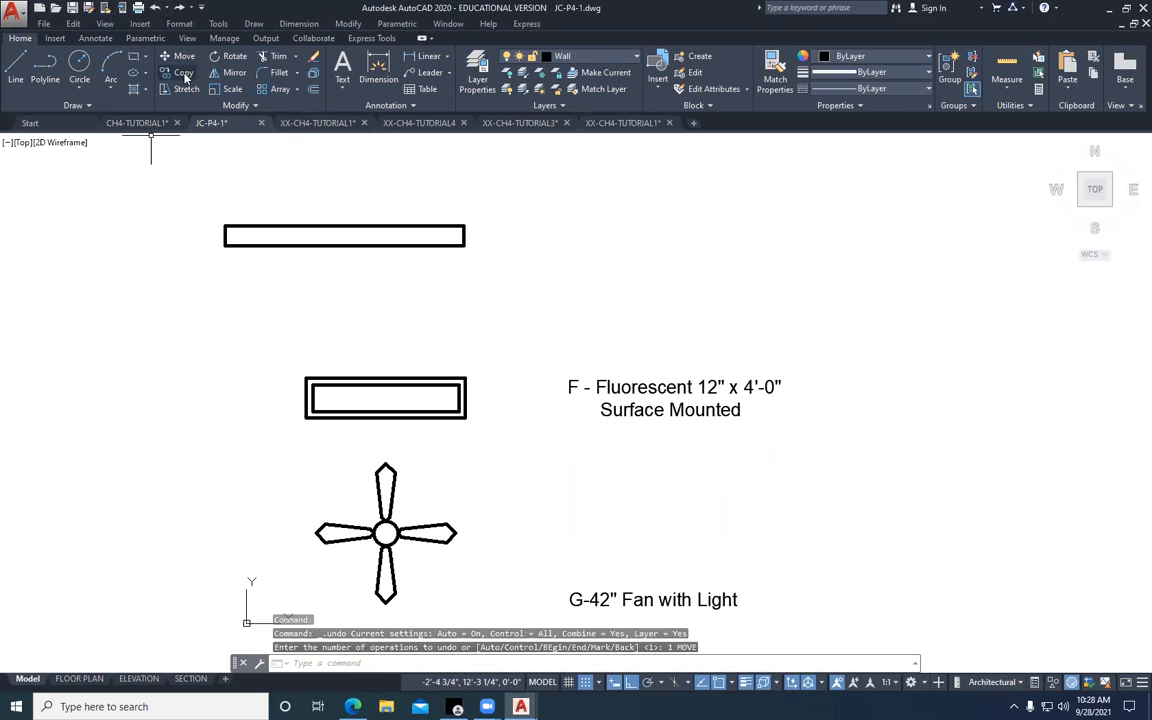
left_click(792, 321)
left_click(527, 476)
key("Return")
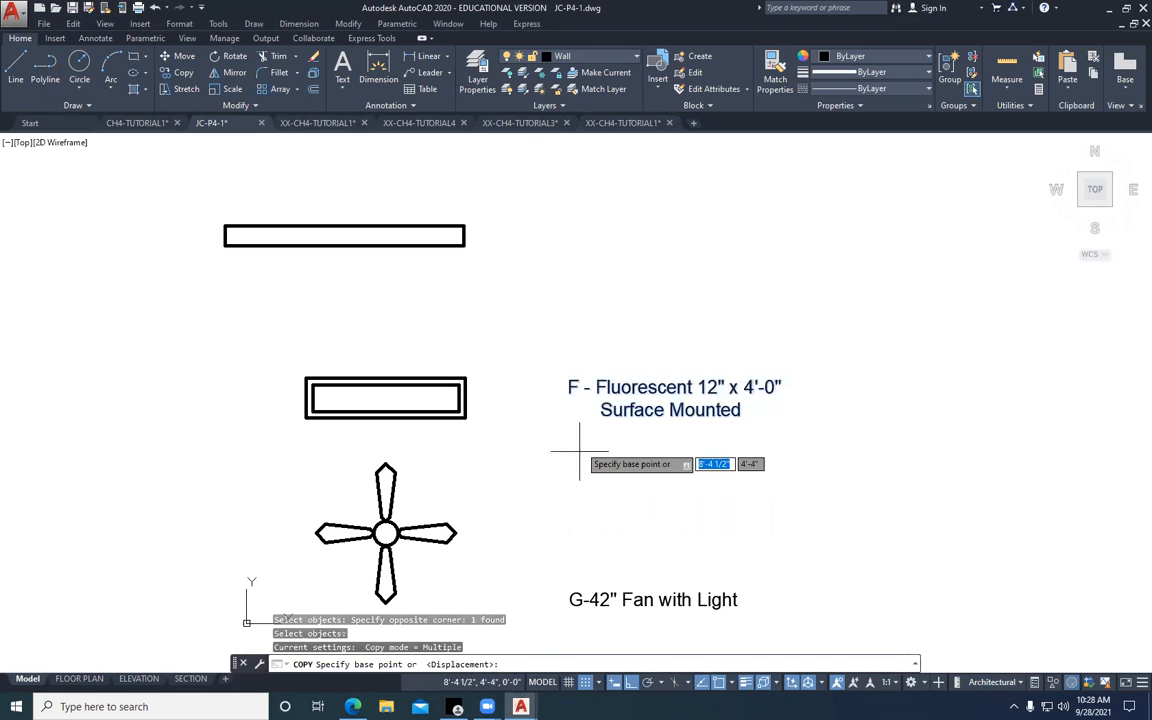
left_click(578, 428)
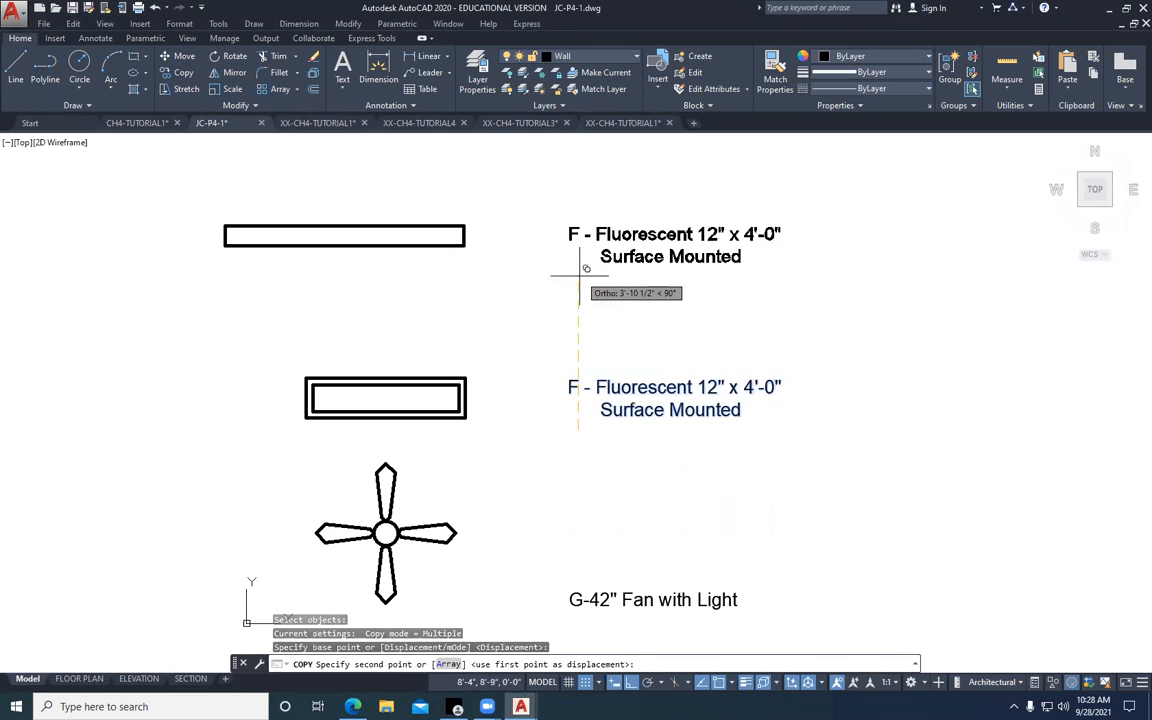
key("Escape")
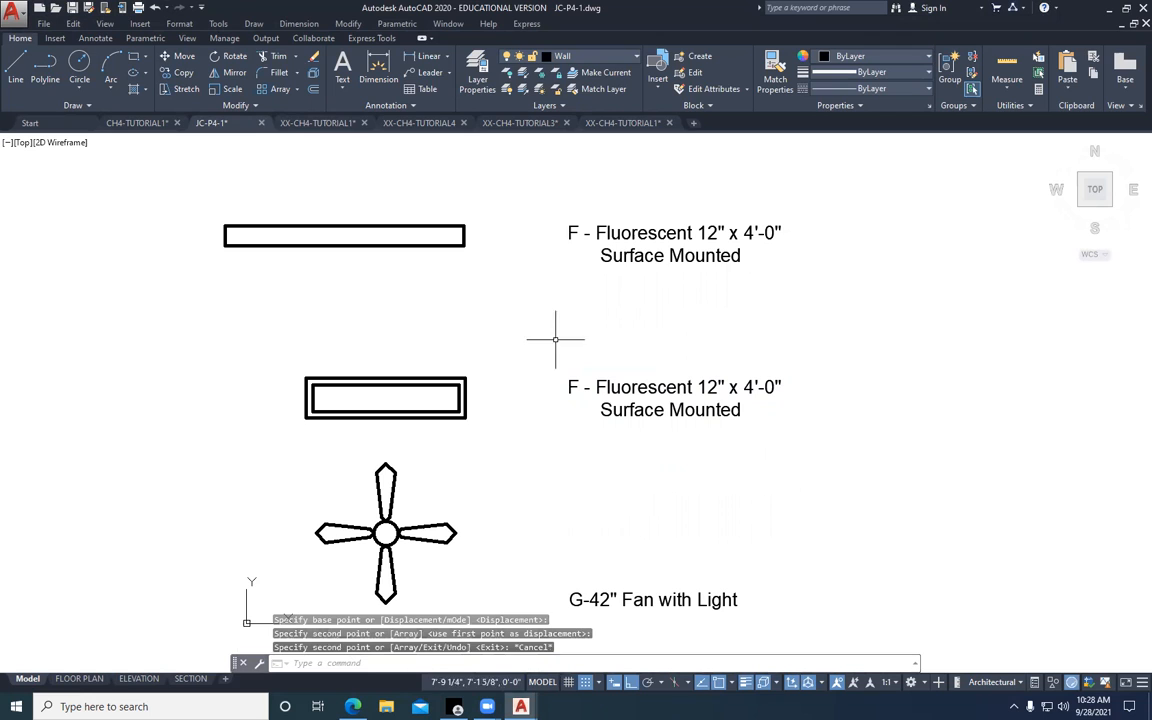
Change the copied label's letter from F to E beside the vanity fixture rectangle and delete the fluorescent description after the dash
left_click(614, 233)
double_click(620, 233)
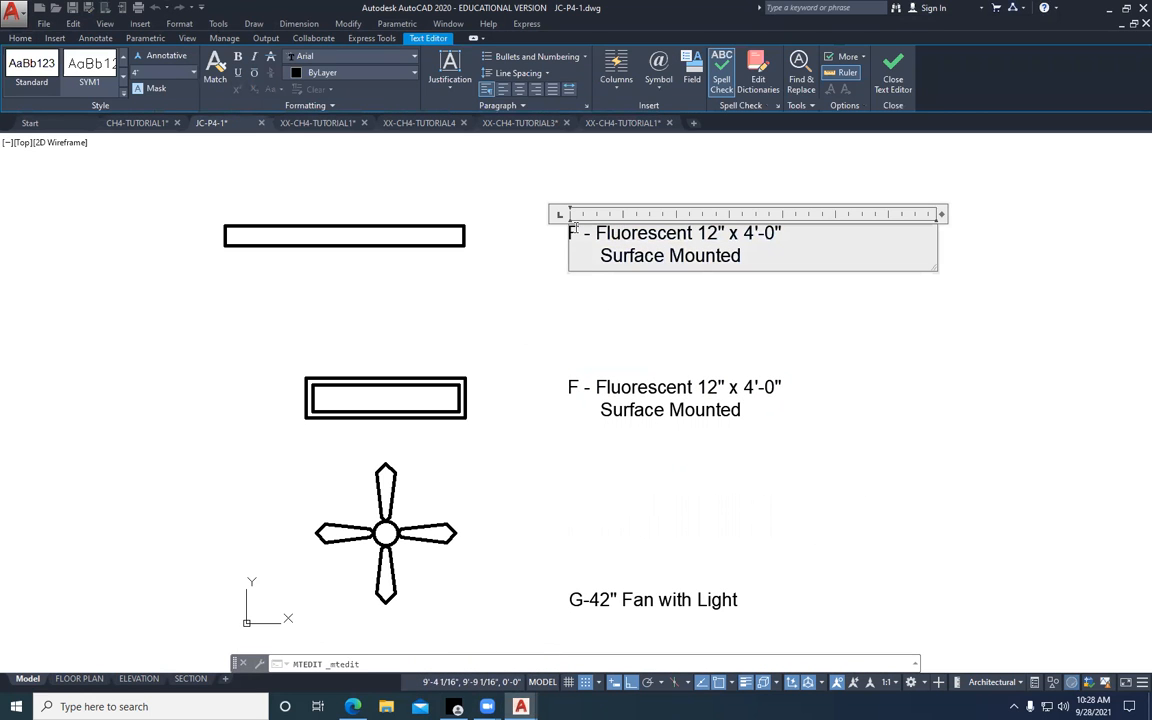
key("Delete")
type("E")
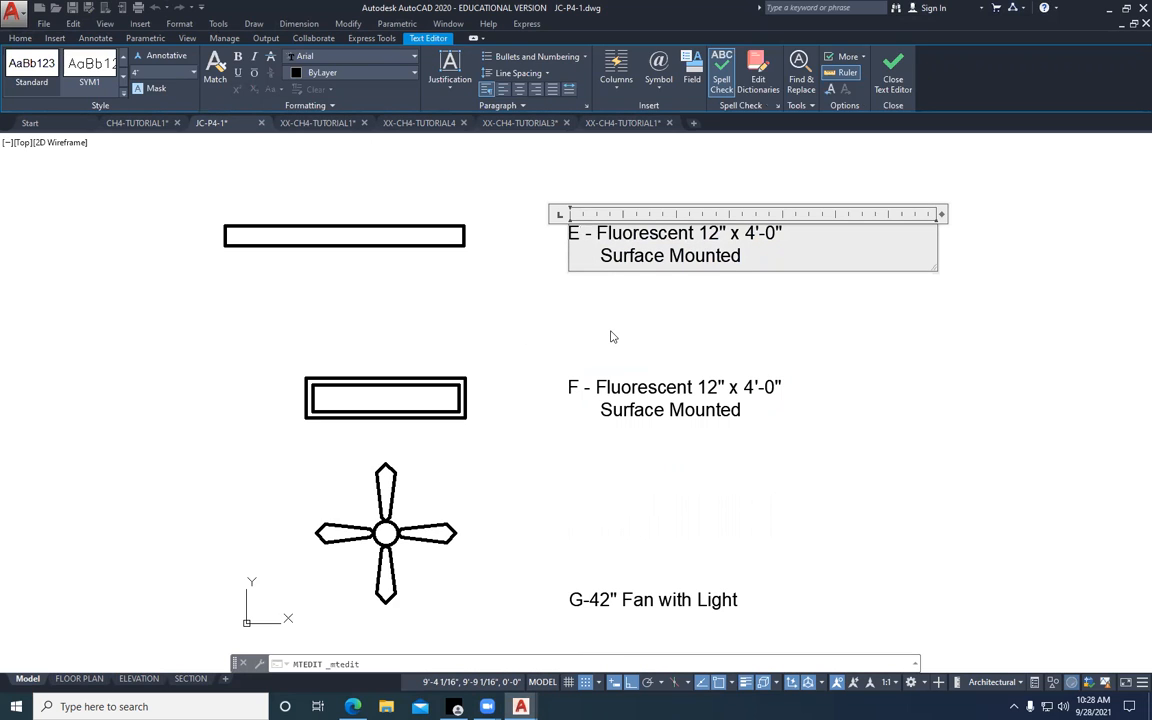
key("Delete")
key("Delete")
key("Delete")
key("Delete")
key("Delete")
key("Delete")
key("Delete")
key("Delete")
key("Delete")
key("Delete")
key("Delete")
key("Delete")
key("Delete")
key("Delete")
key("Delete")
key("Delete")
key("Delete")
key("Delete")
key("Delete")
key("Delete")
key("Delete")
key("Delete")
key("Delete")
key("Delete")
key("Delete")
key("Delete")
key("Delete")
key("Delete")
key("Delete")
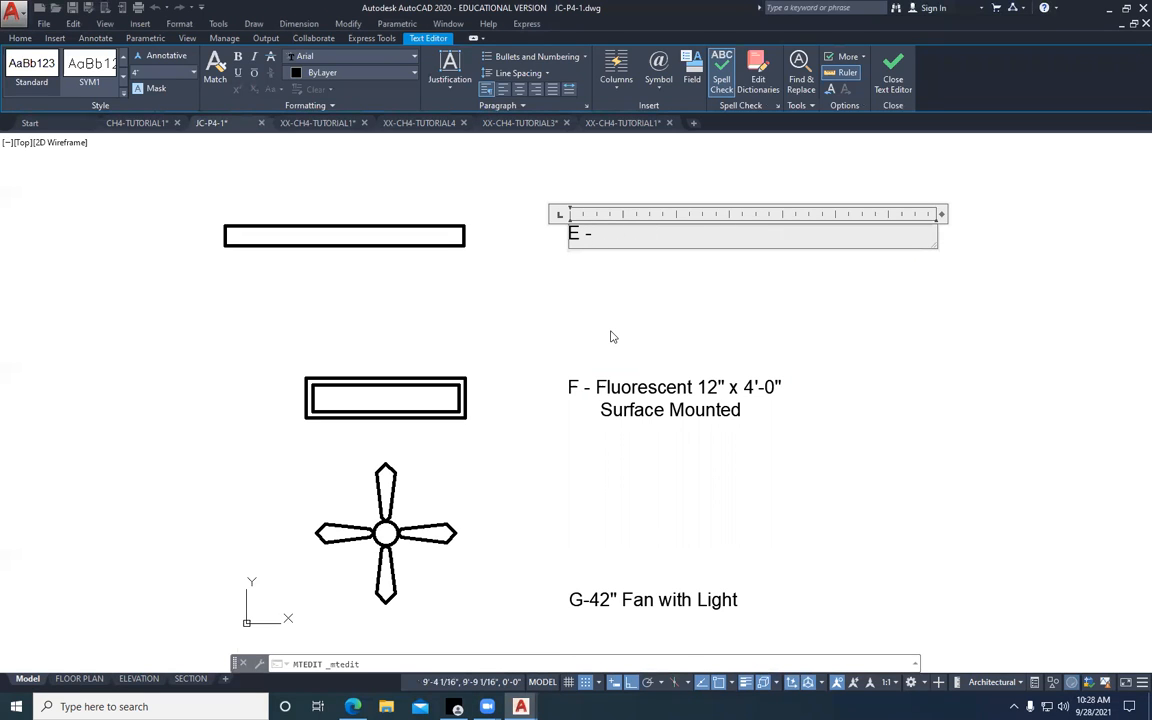
Complete the E label with "6'-0" Wall Mounted Vanity Fixture" and close the text editor
type("6'-0\" Wall Mounted Vanity Fixture")
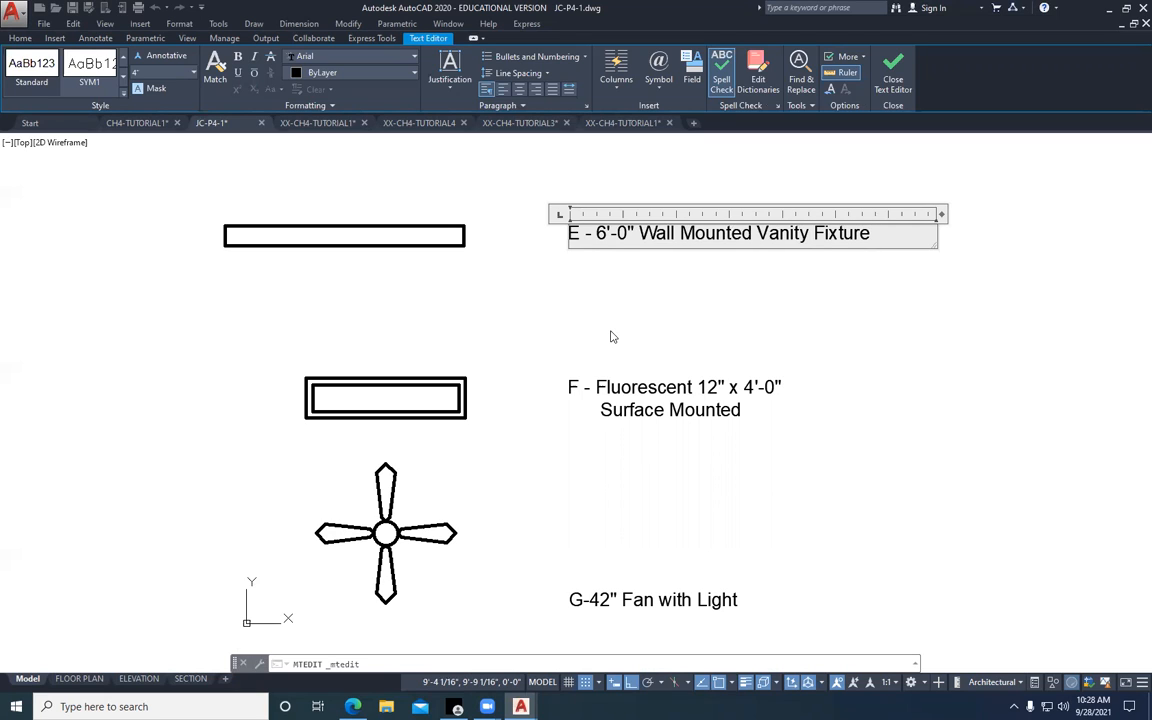
key("Return")
key("Return")
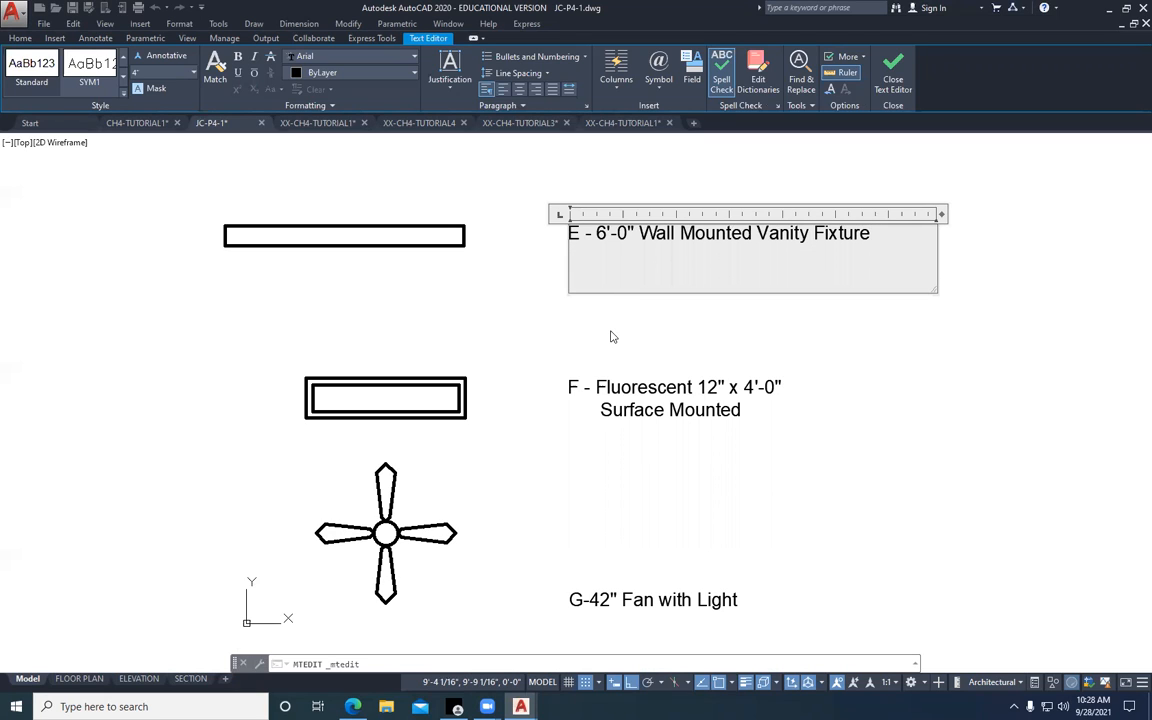
left_click(893, 70)
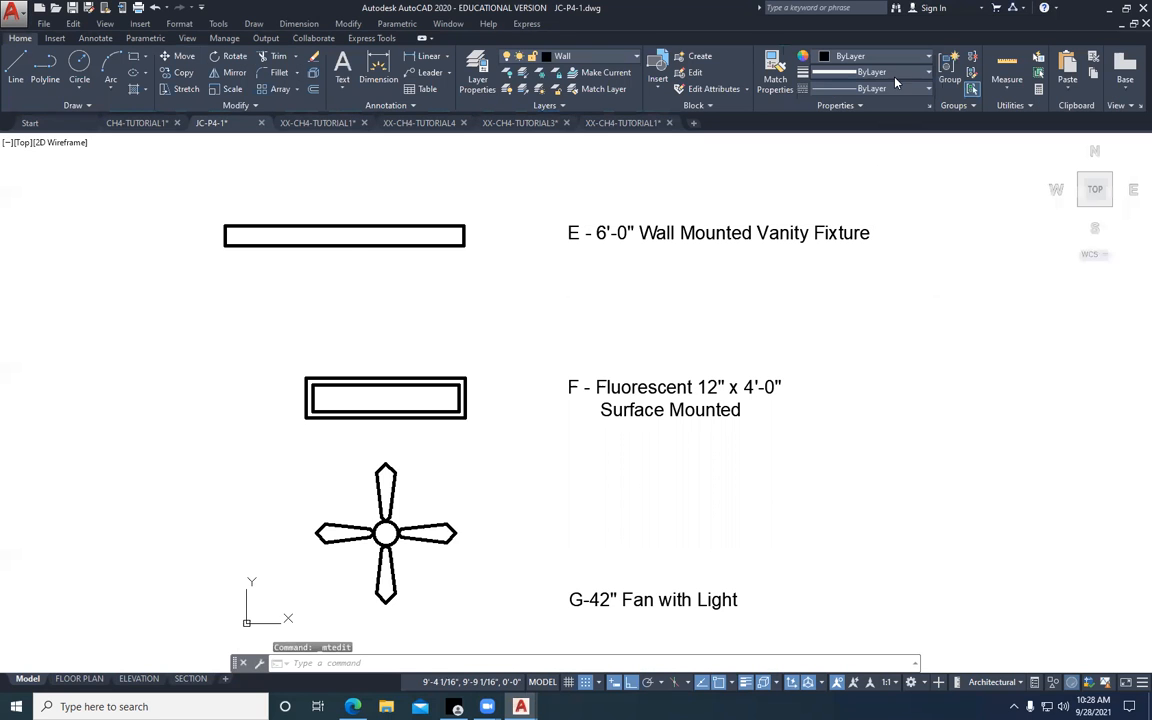
Minimize AutoCAD and bring up the Project 4-1 Lighting Legend PDF in the Edge browser
scroll(590, 282, "down", 4)
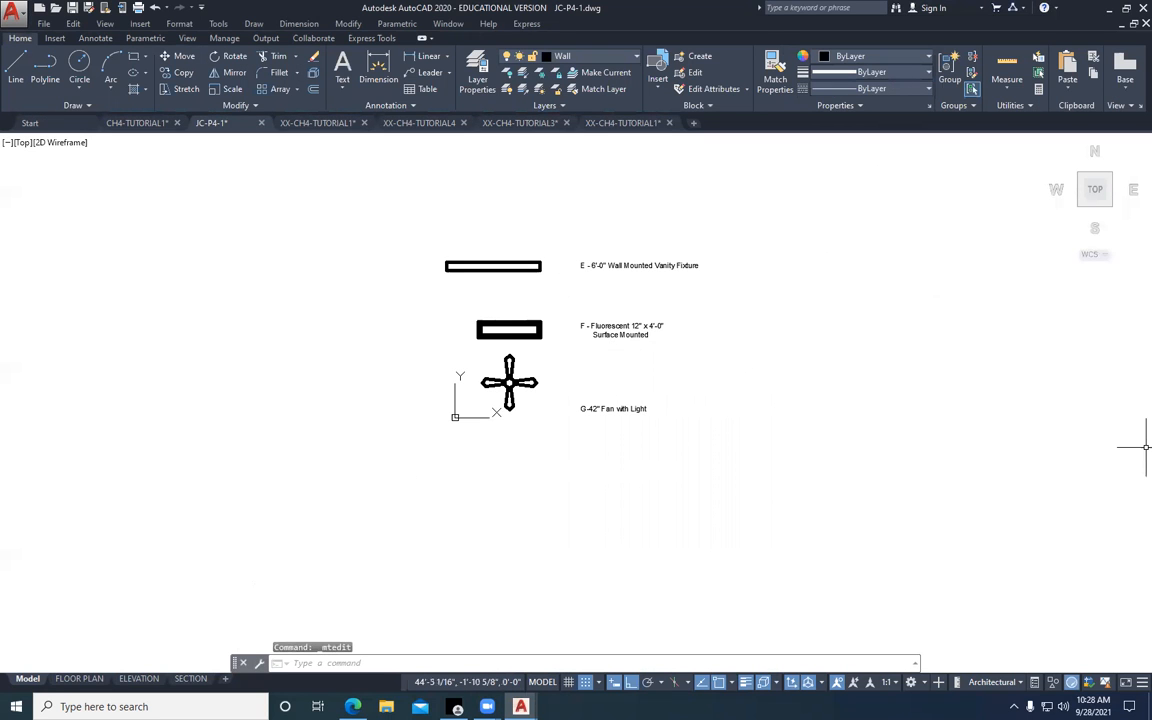
key("alt+Tab")
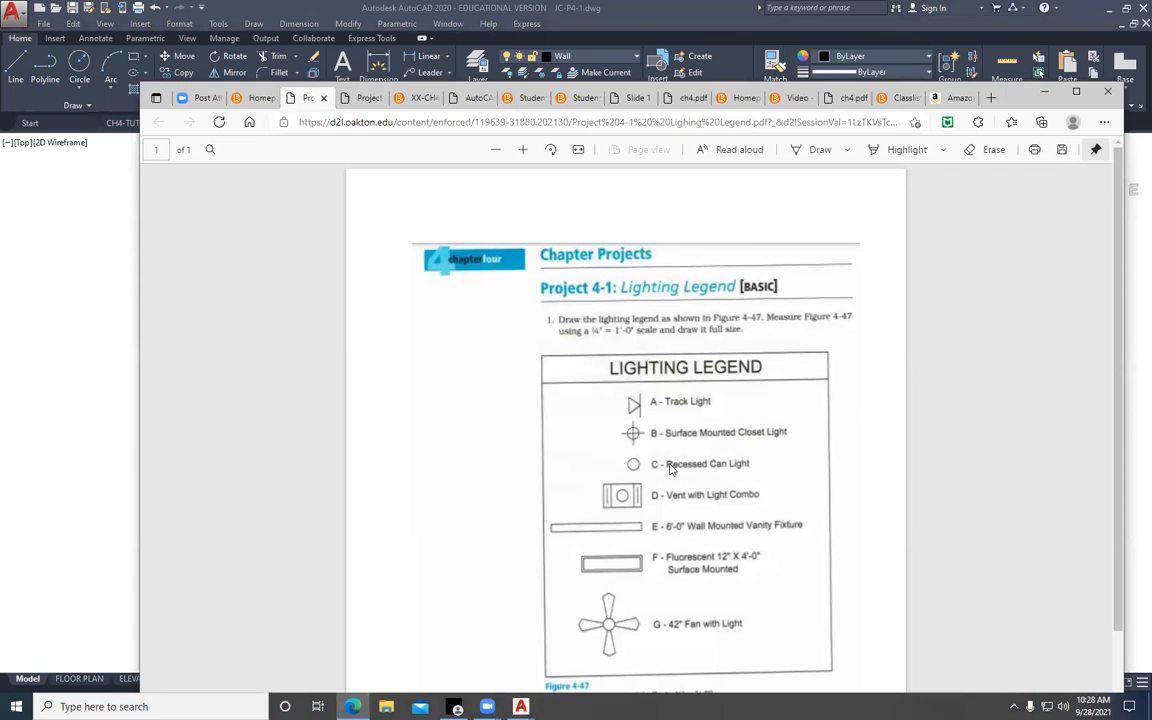
left_click(1040, 94)
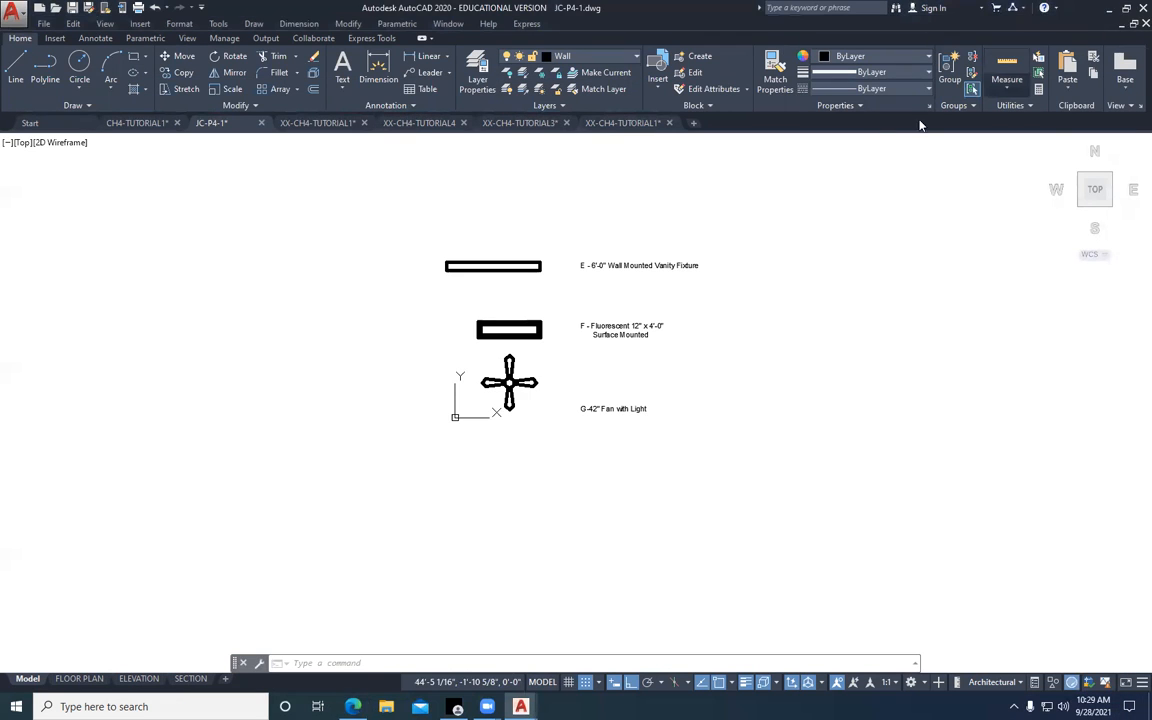
left_click(1110, 11)
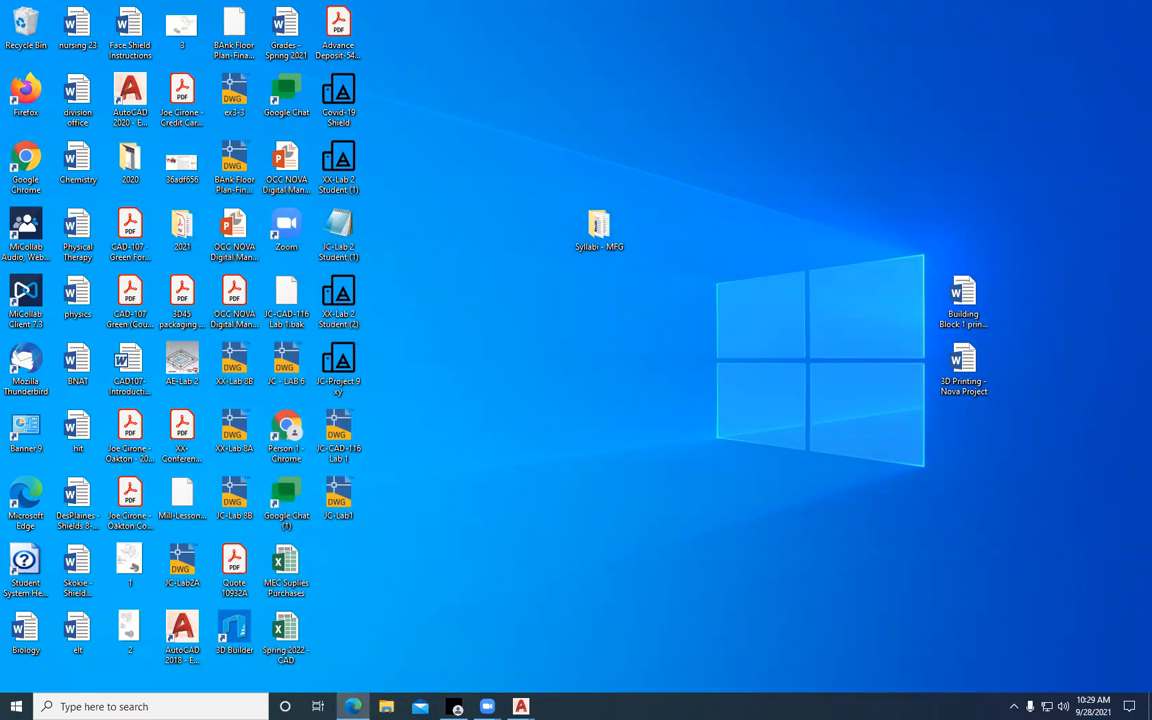
left_click(353, 706)
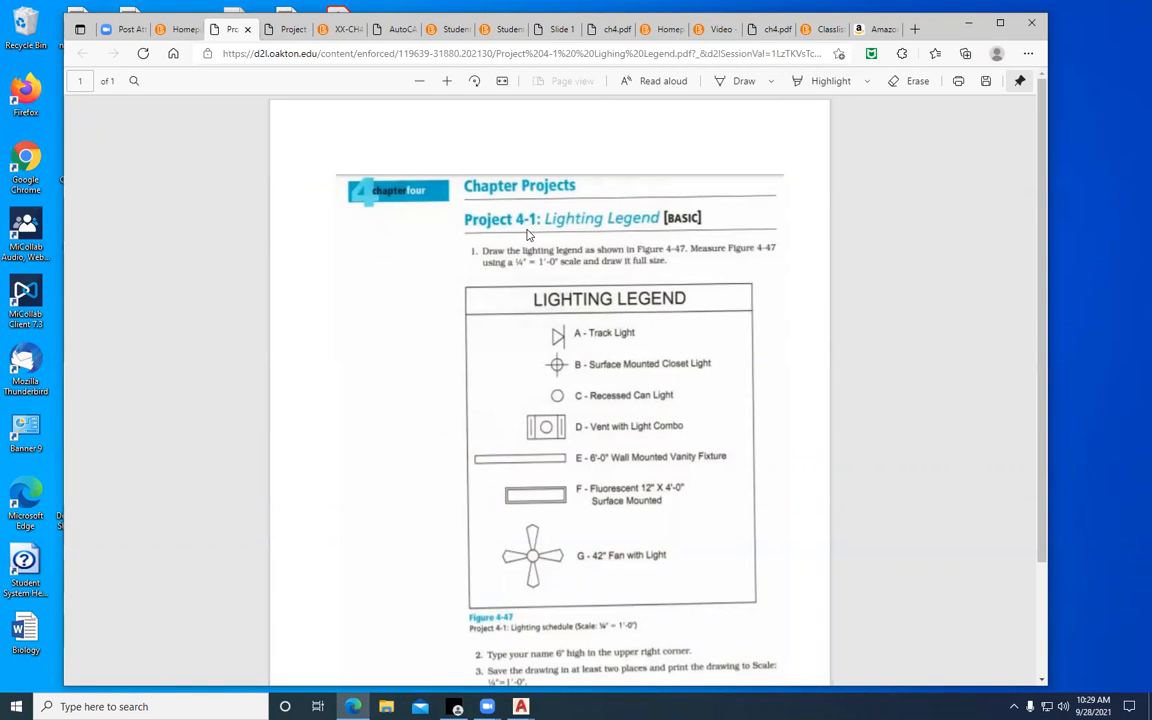
Review the Chapter #4 announcement on the course home page, including assignments 4-1 and 4-2 and bonus 4-3
left_click(177, 31)
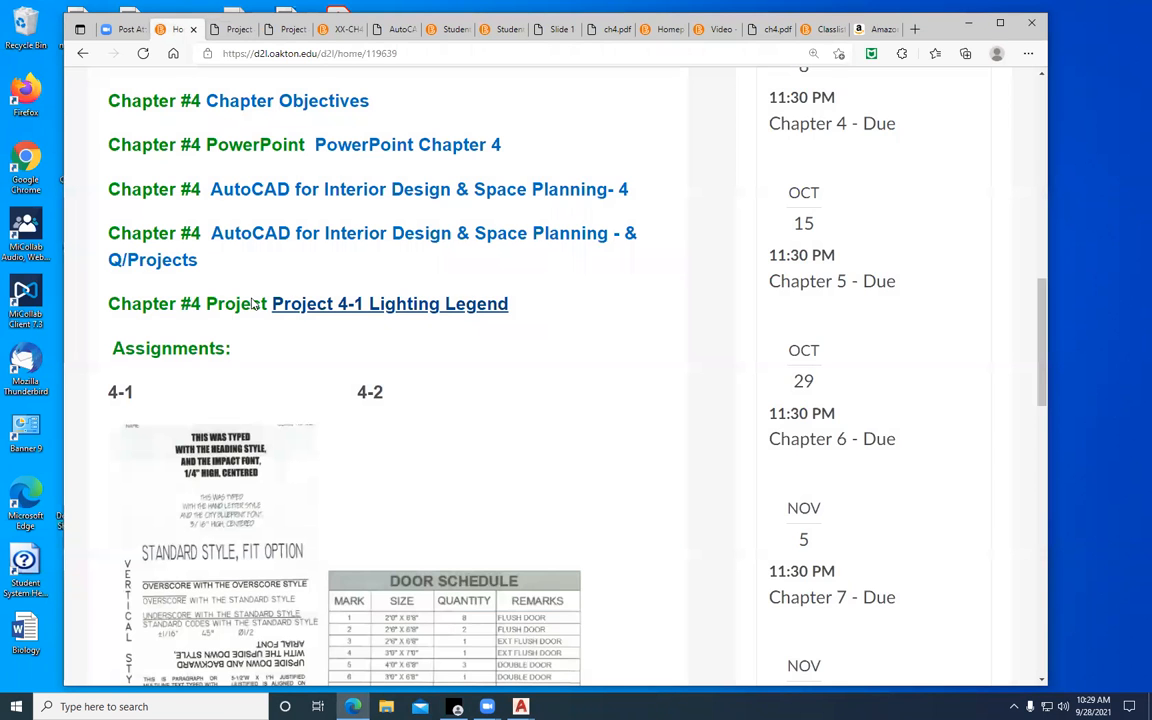
scroll(255, 310, "down", 3)
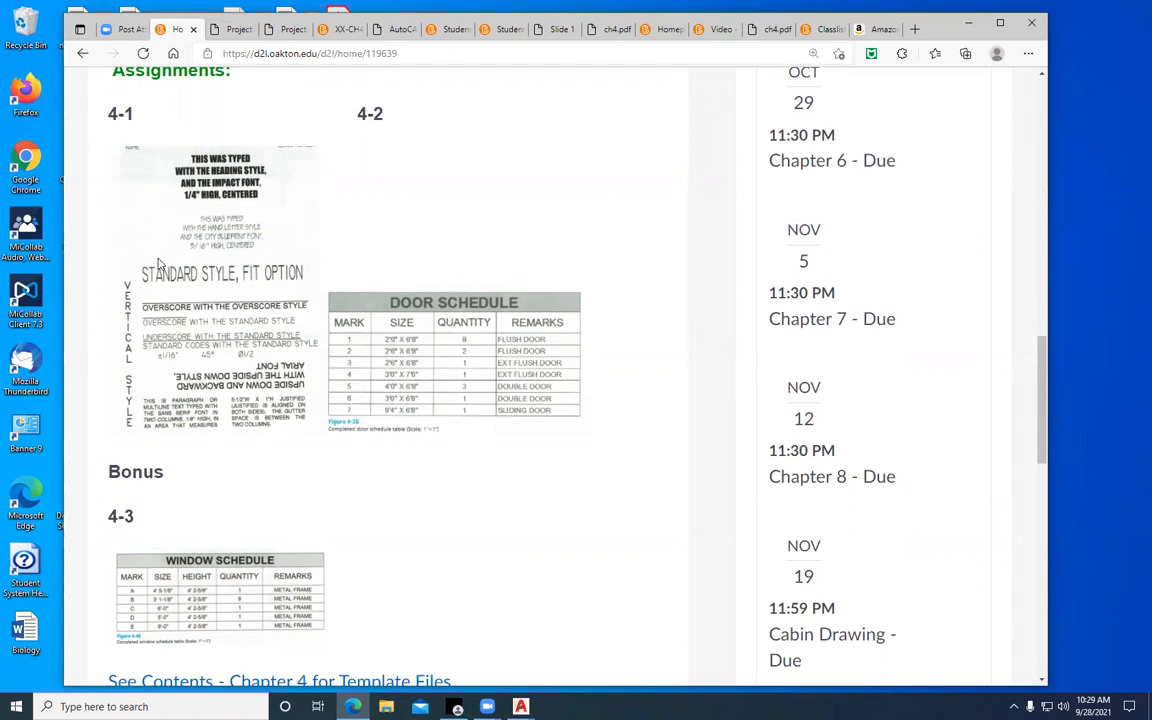
scroll(155, 250, "down", 3)
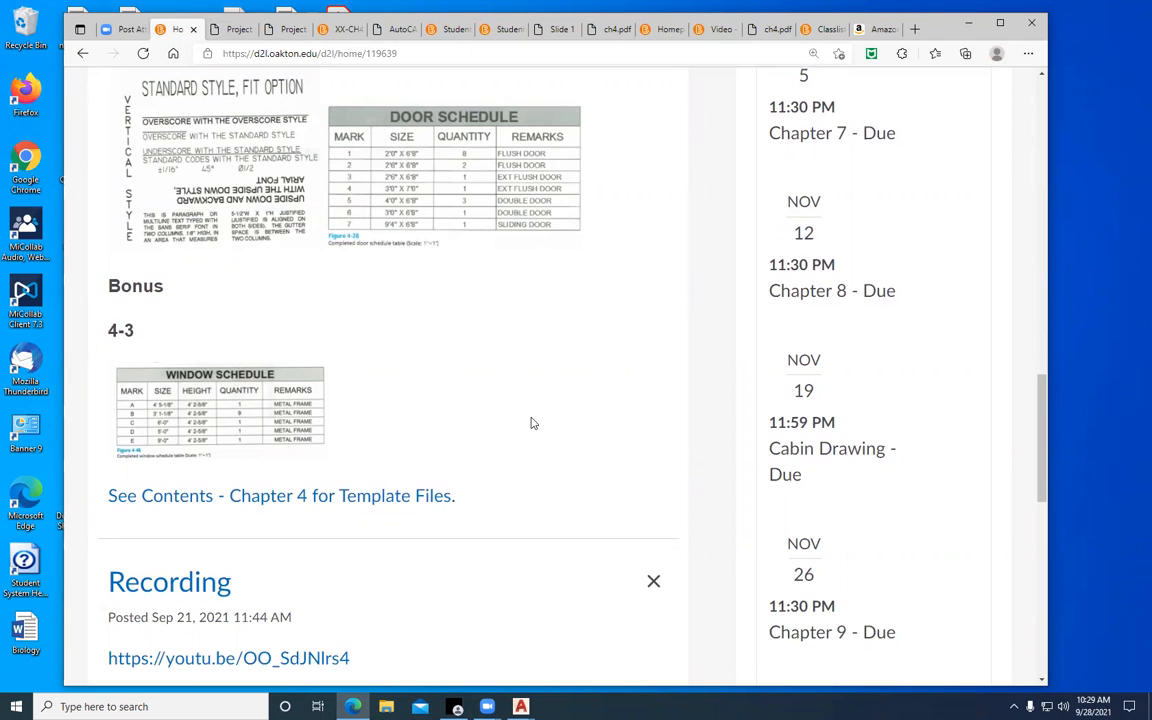
scroll(532, 423, "up", 3)
scroll(532, 423, "up", 2)
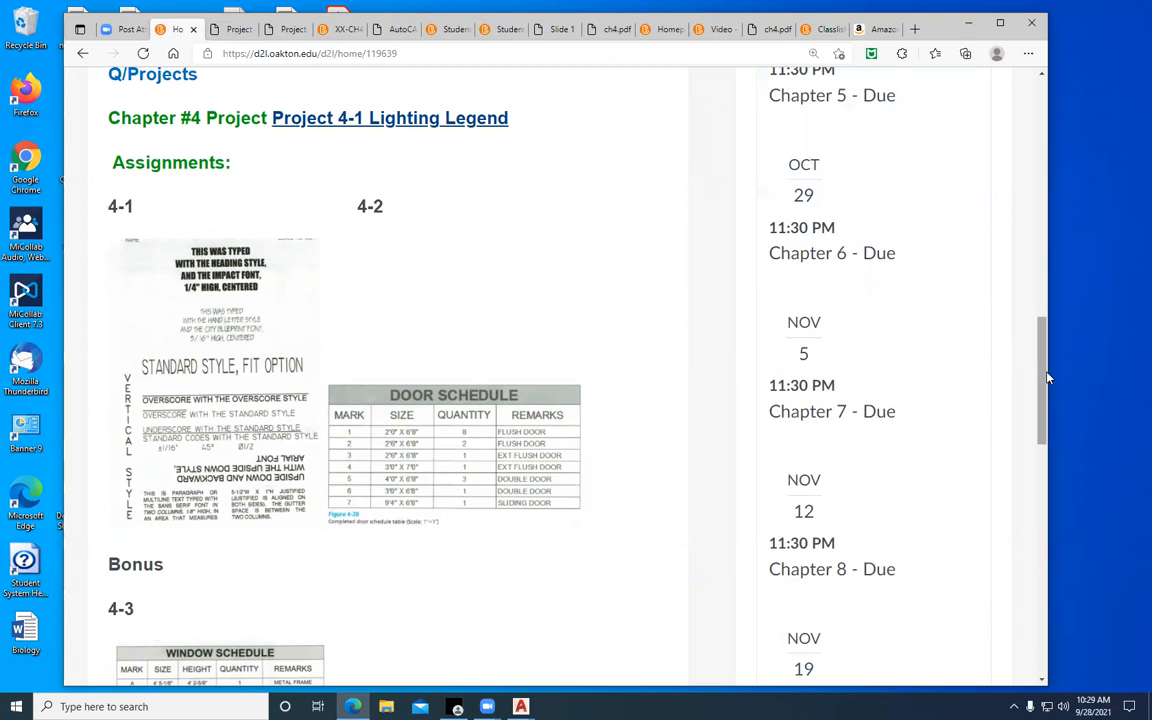
left_click_drag(1044, 378, 1047, 304)
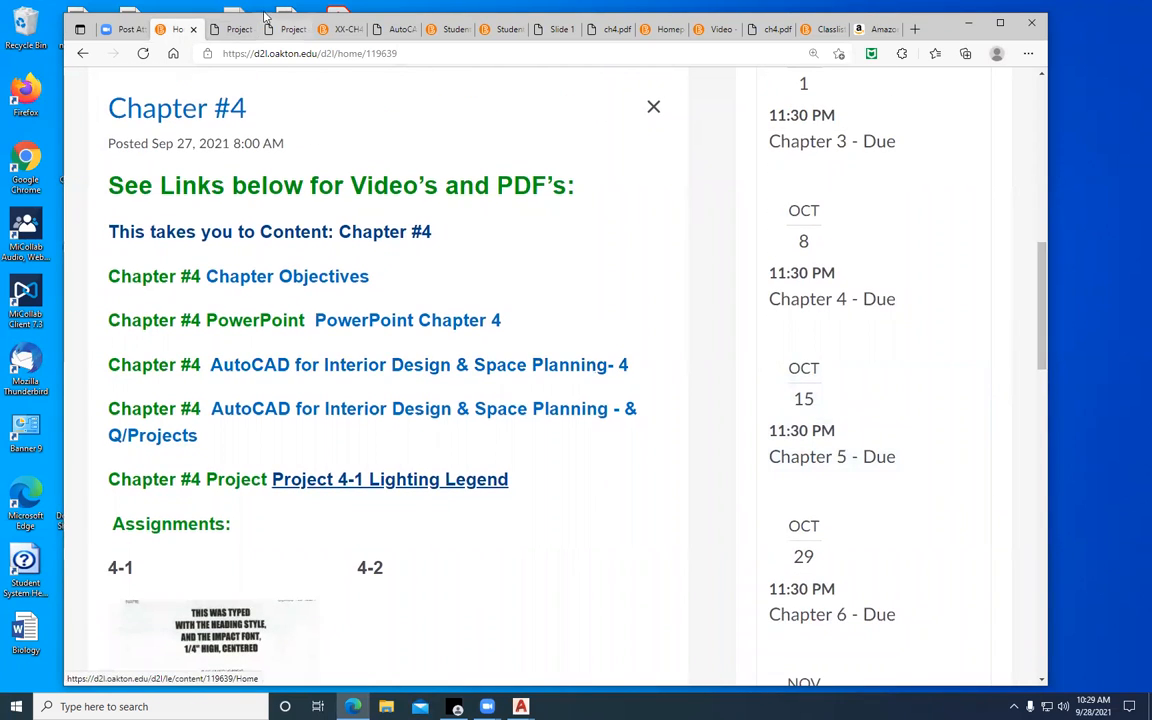
Examine the enlarged Project 4-1 Lighting Legend PDF, from the drawing instructions to the name, saving and printing requirements
left_click(289, 30)
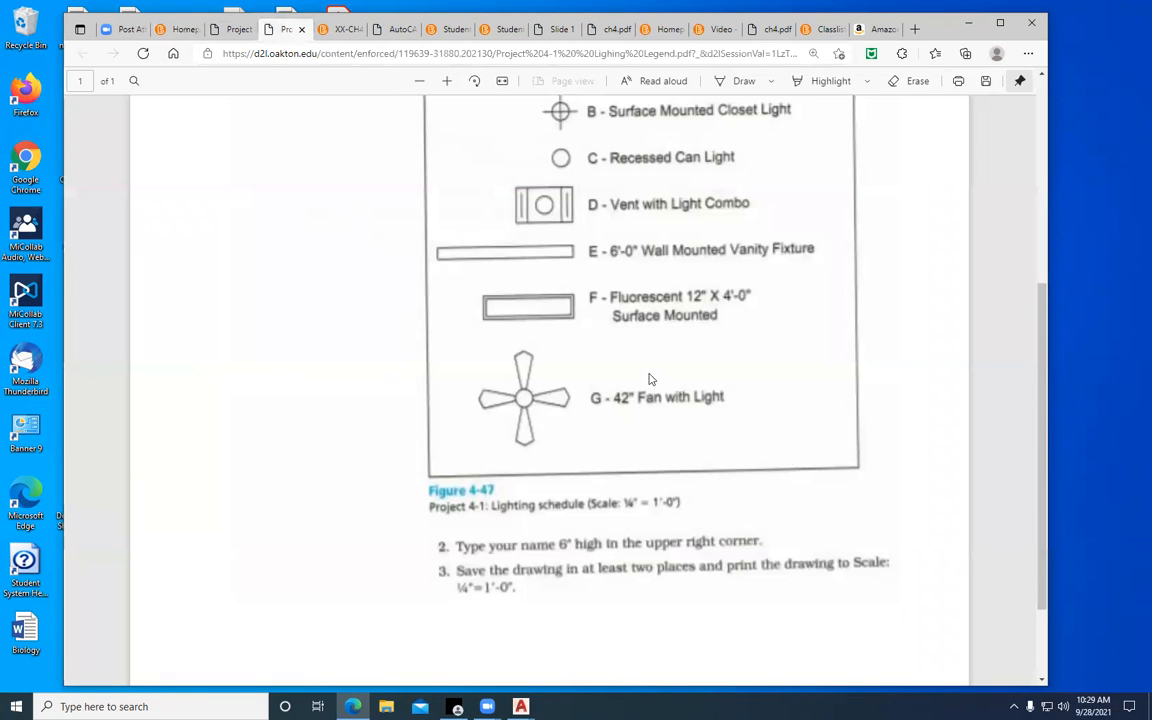
scroll(784, 504, "down", 2)
scroll(764, 509, "up", 5)
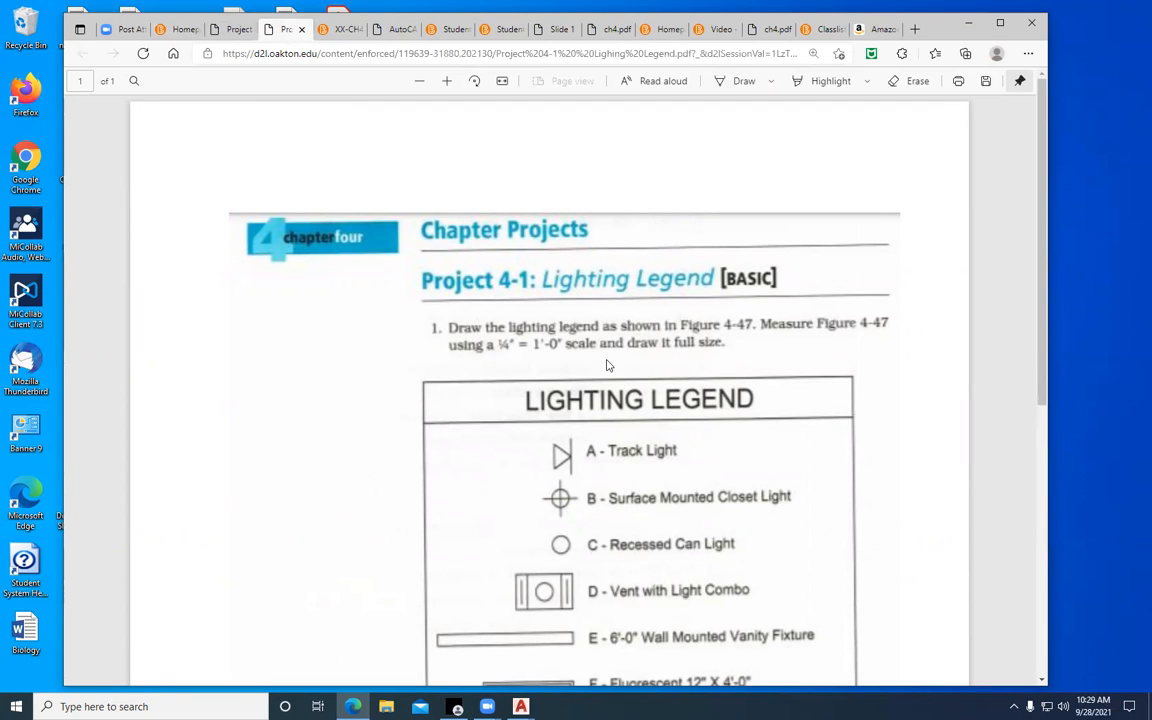
scroll(606, 365, "down", 5)
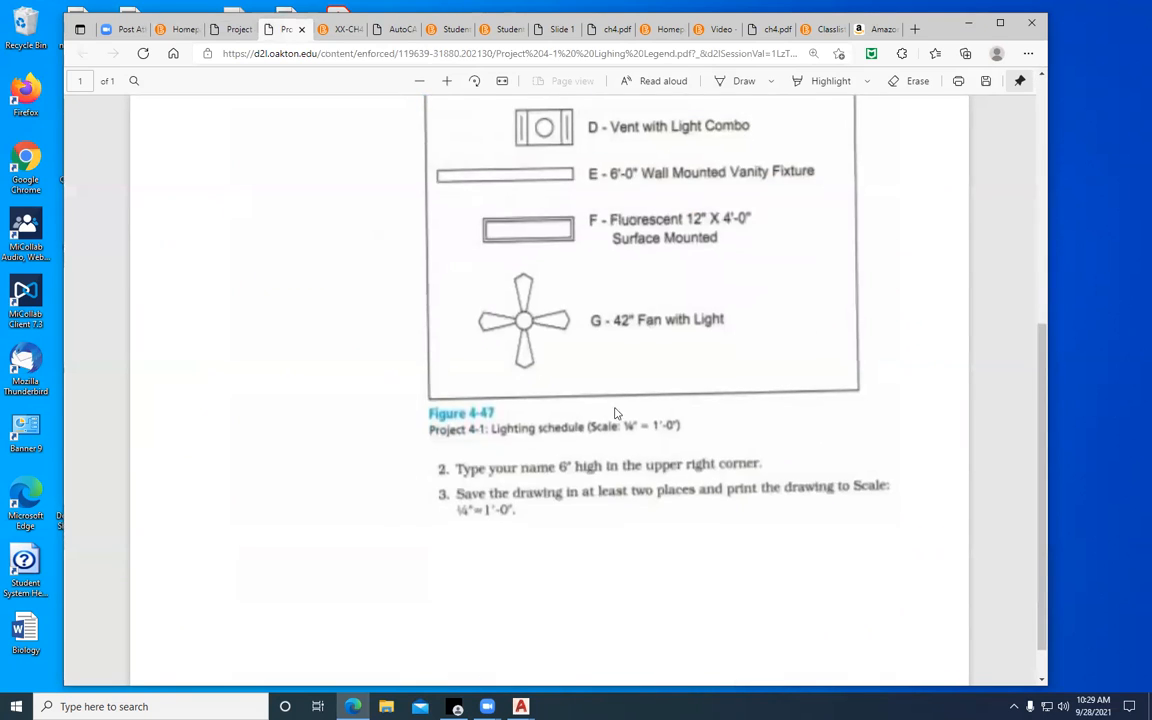
scroll(550, 287, "up", 2)
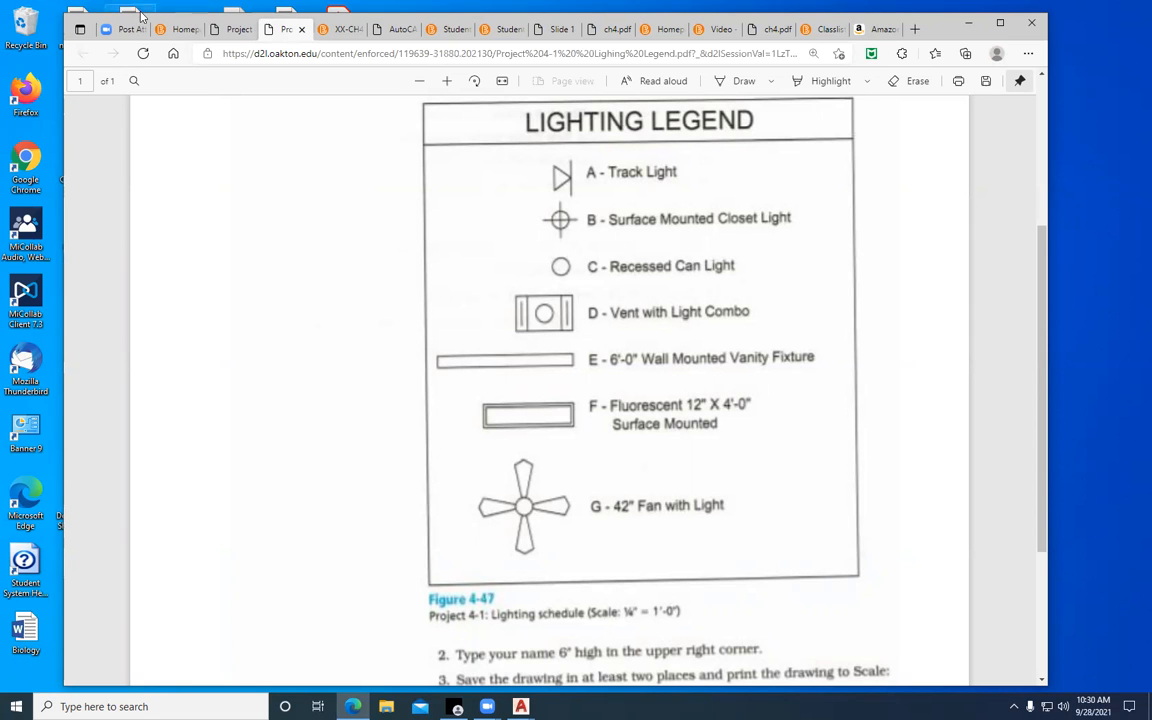
Open the Chapter #4 "AutoCAD for Interior Design & Space Planning - & Q/Projects" PDF from the course home page and enlarge it
left_click(172, 30)
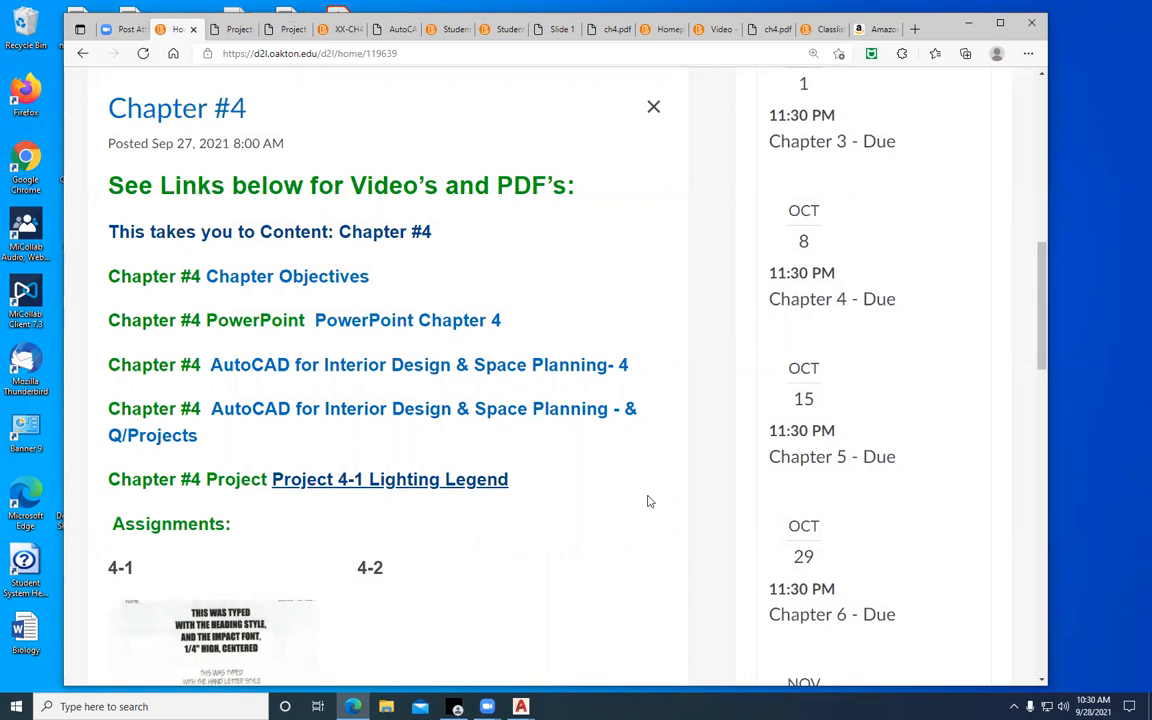
left_click(541, 412)
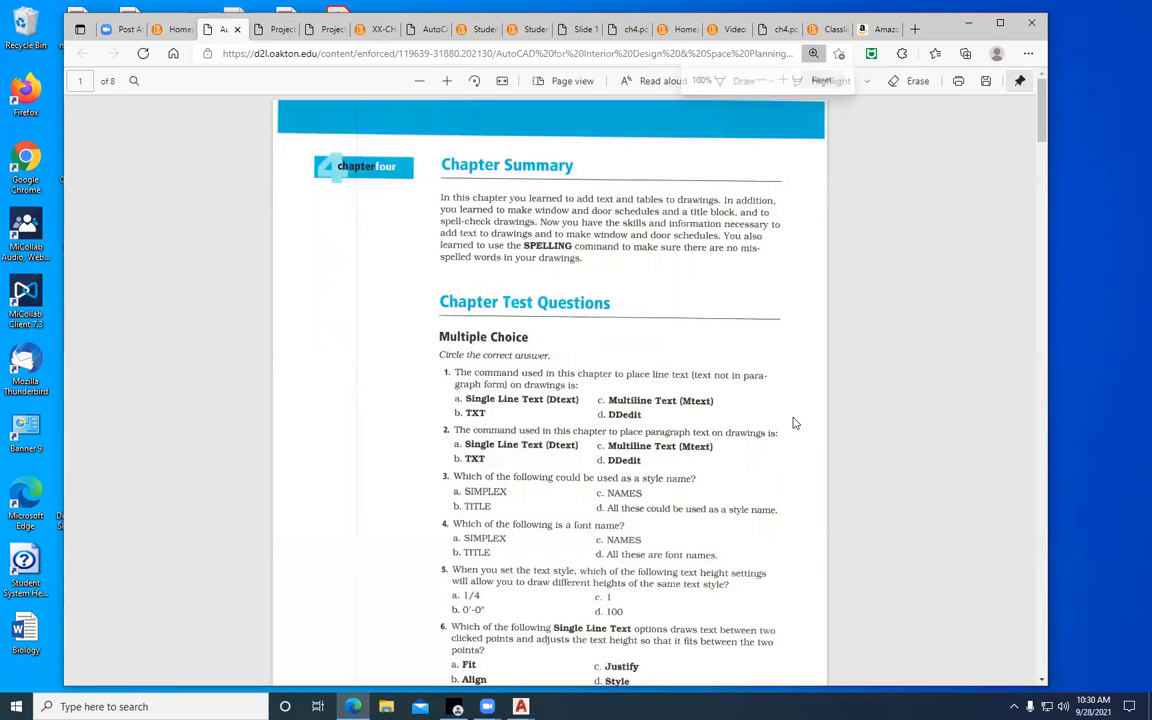
left_click(446, 80)
left_click(446, 80)
left_click(446, 80)
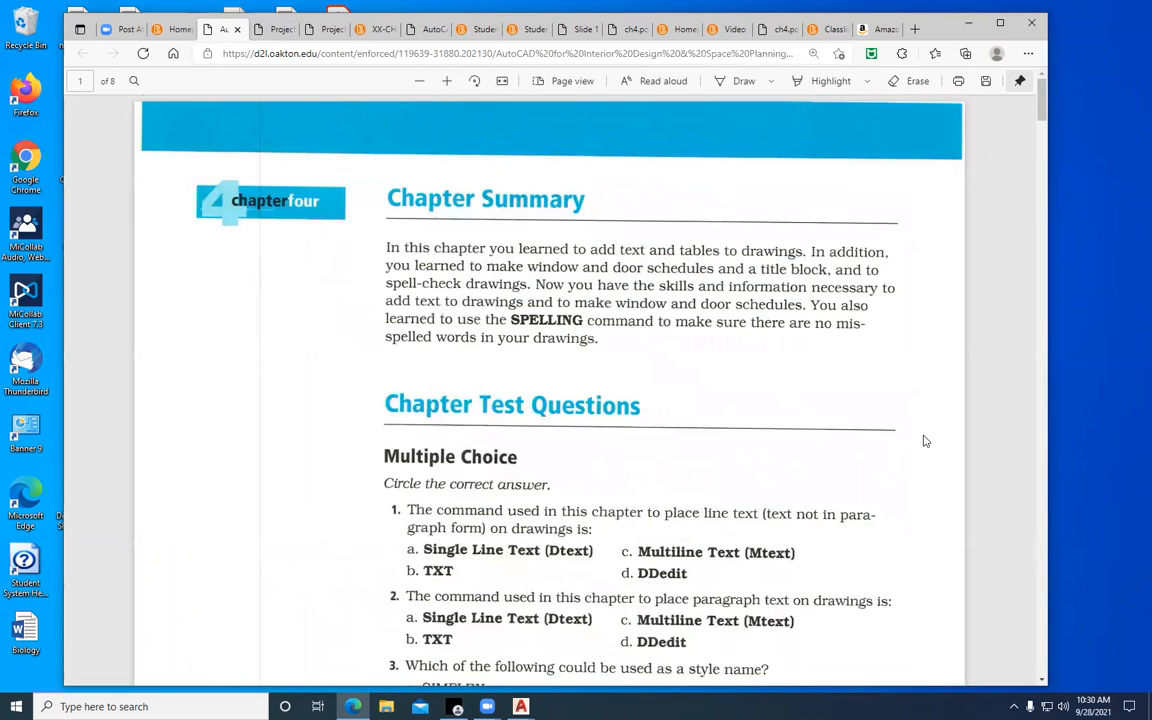
Read through the chapter test questions and the Project 4-1 Lighting Legend instructions in the chapter PDF
scroll(925, 450, "down", 10)
scroll(920, 443, "down", 10)
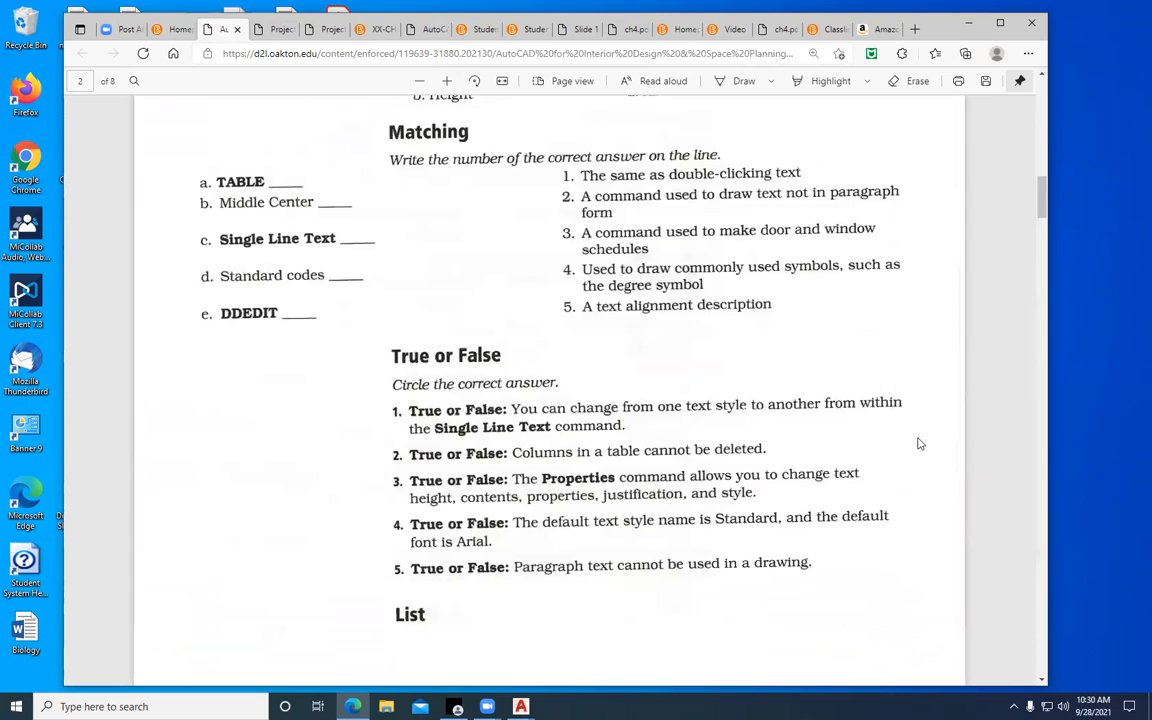
scroll(920, 443, "down", 10)
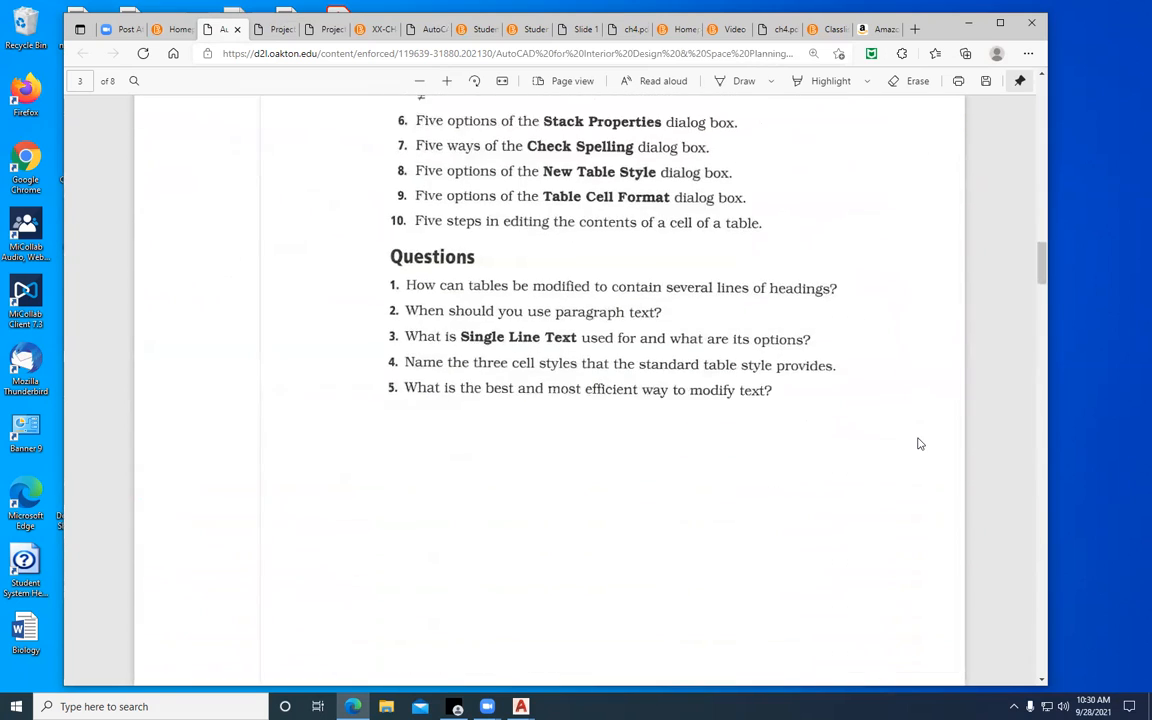
scroll(920, 443, "down", 10)
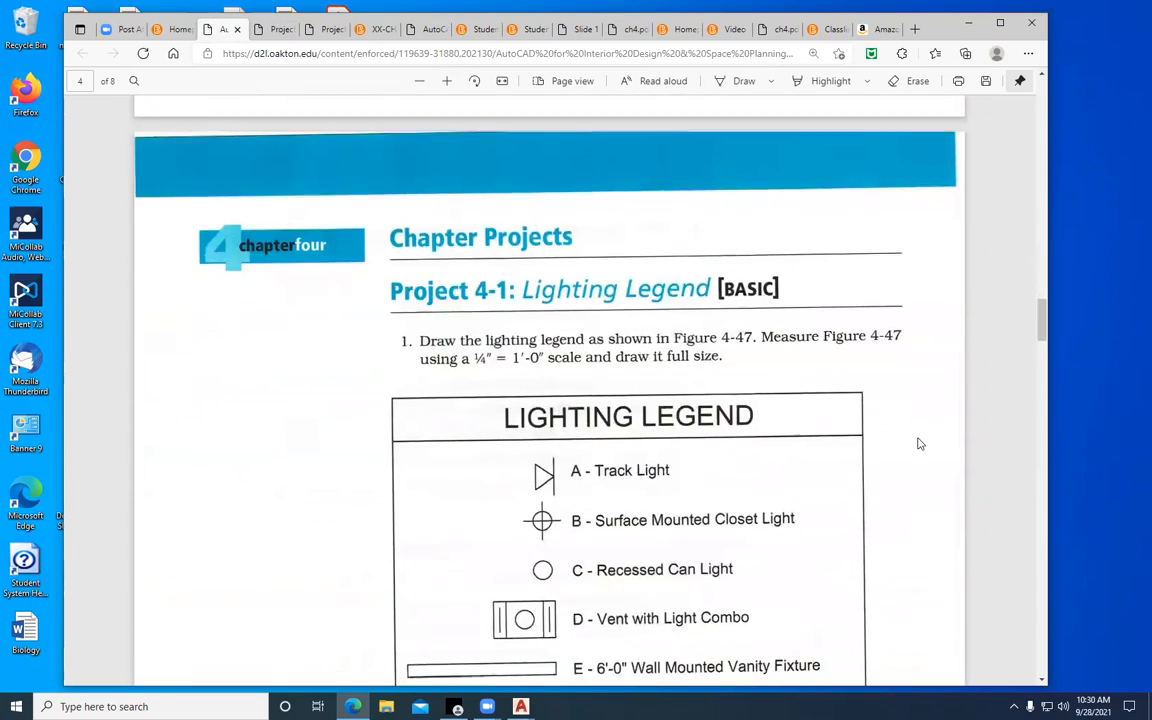
scroll(920, 443, "up", 2)
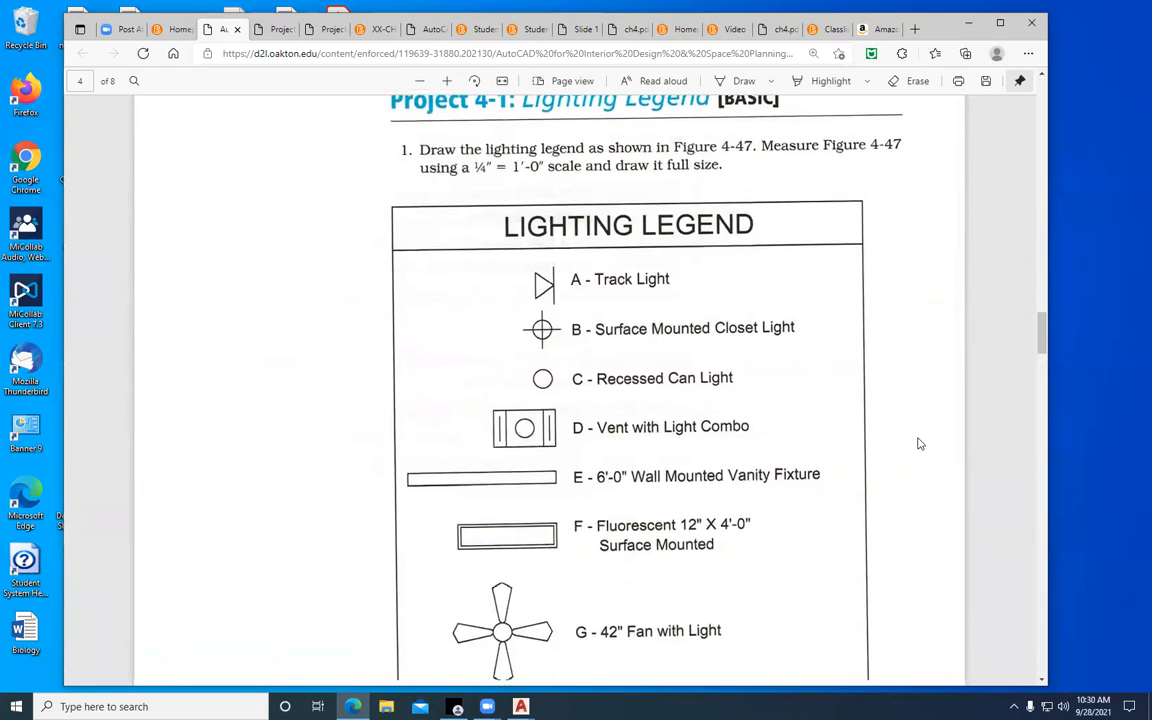
scroll(920, 443, "down", 1)
scroll(920, 443, "down", 11)
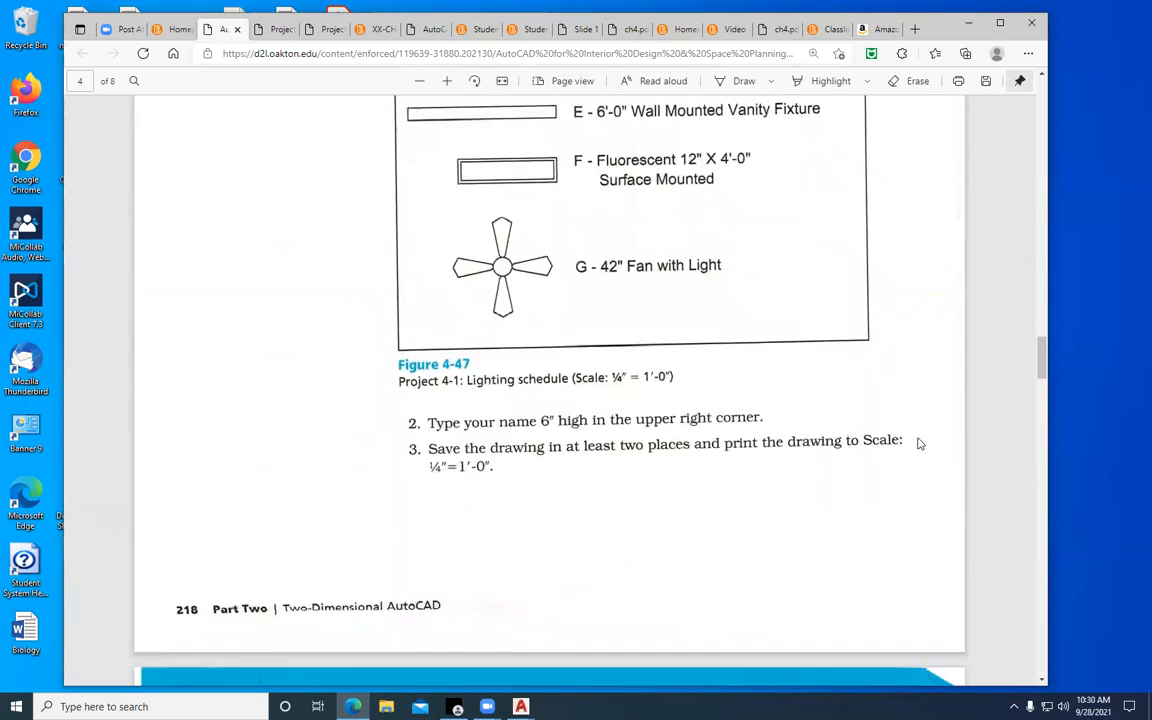
Look over the room finish schedule and the Project 4-3 door and frame schedule, and return to the PDF's first page
scroll(920, 443, "down", 10)
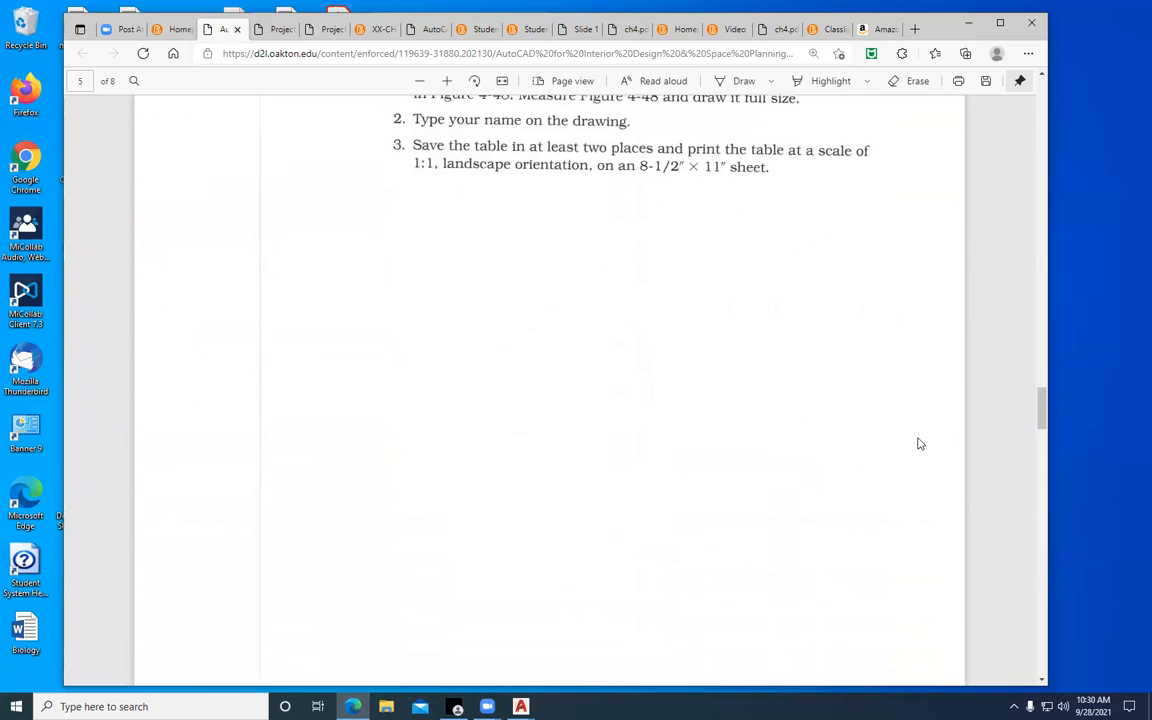
scroll(920, 443, "down", 10)
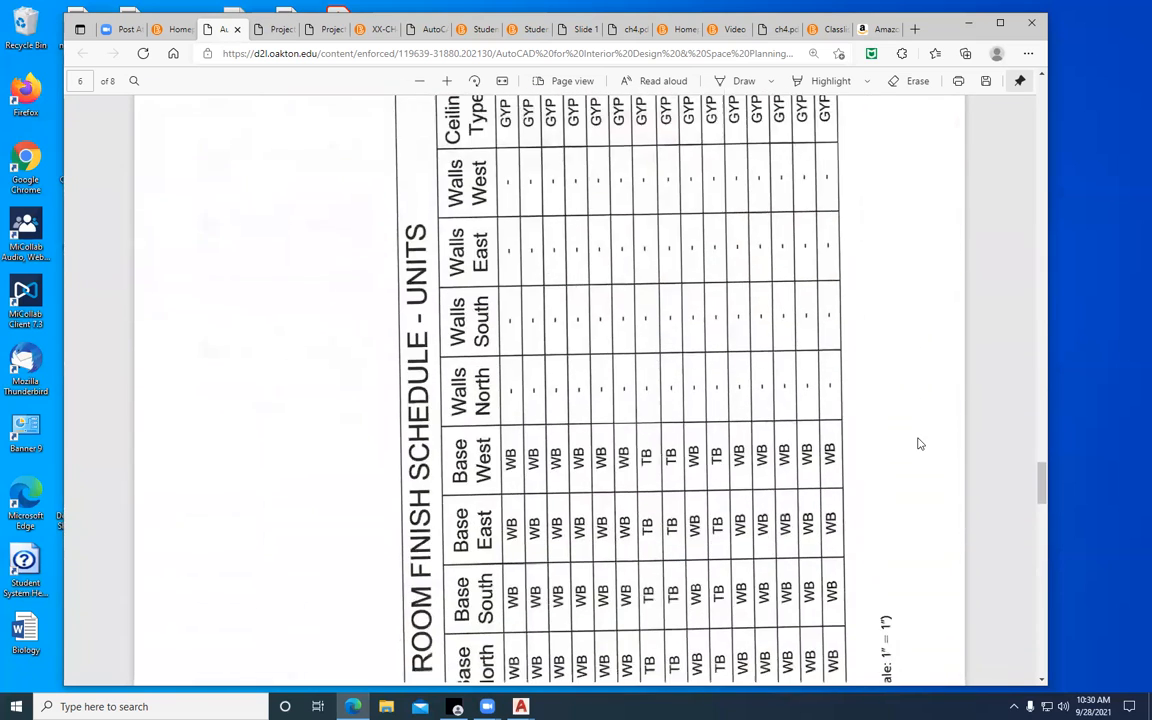
scroll(920, 443, "down", 10)
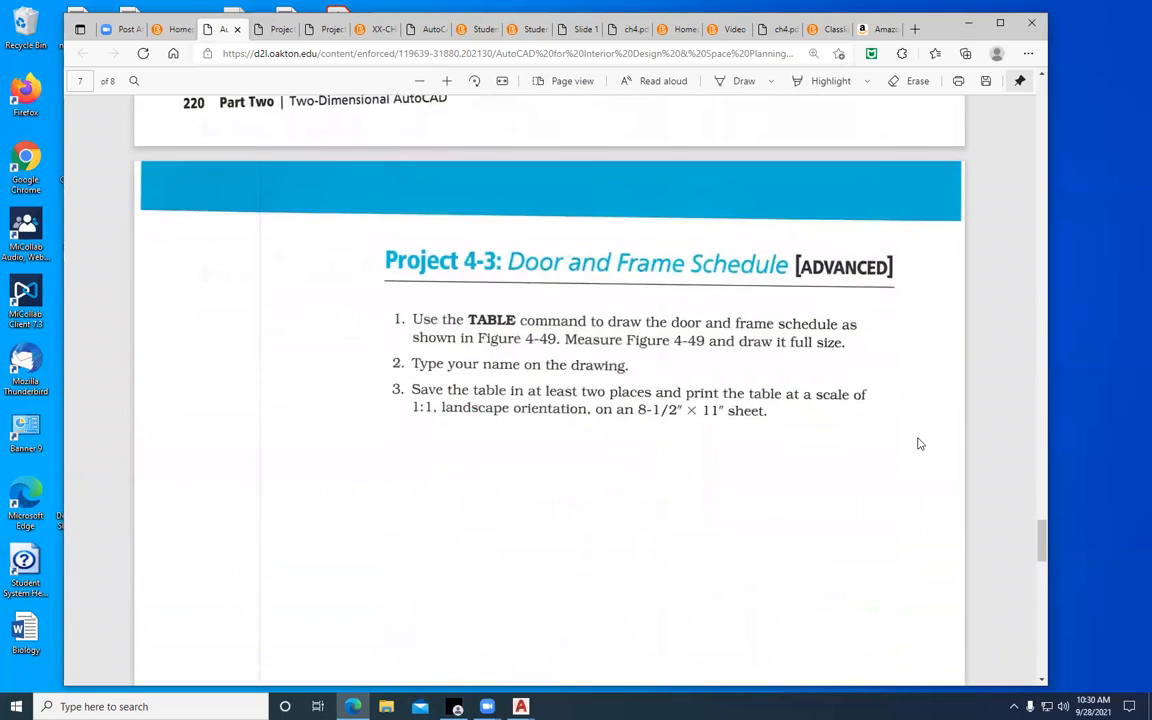
scroll(920, 443, "down", 8)
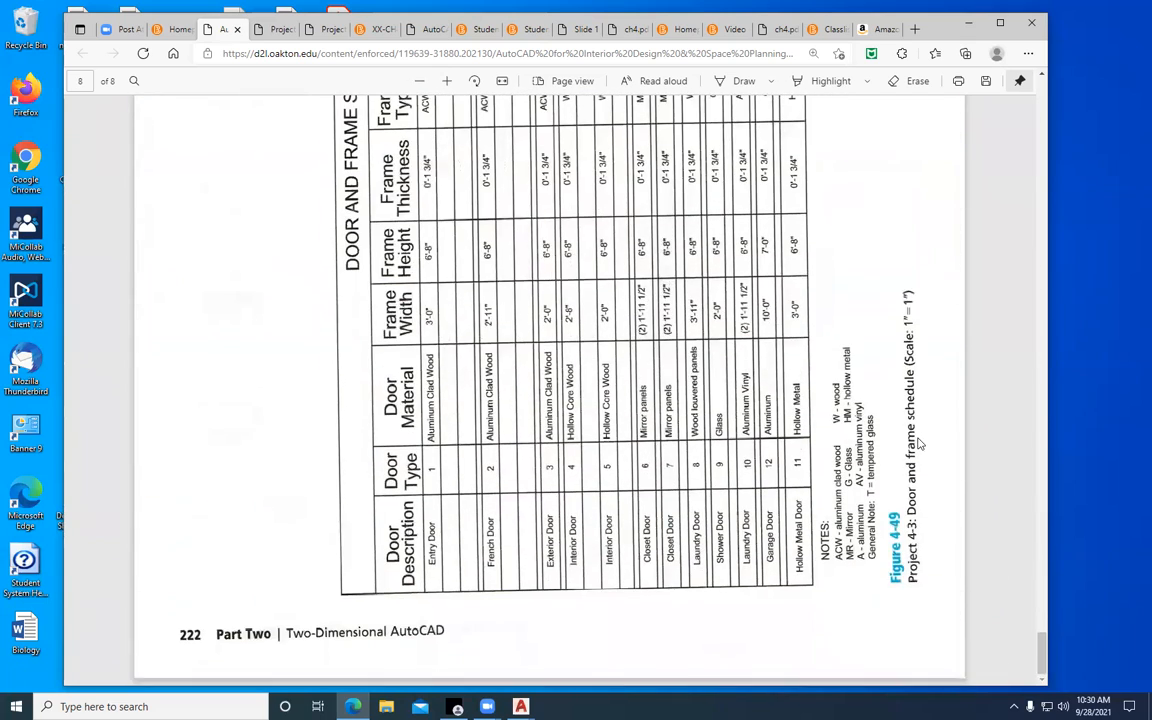
scroll(920, 443, "up", 2)
scroll(920, 443, "down", 2)
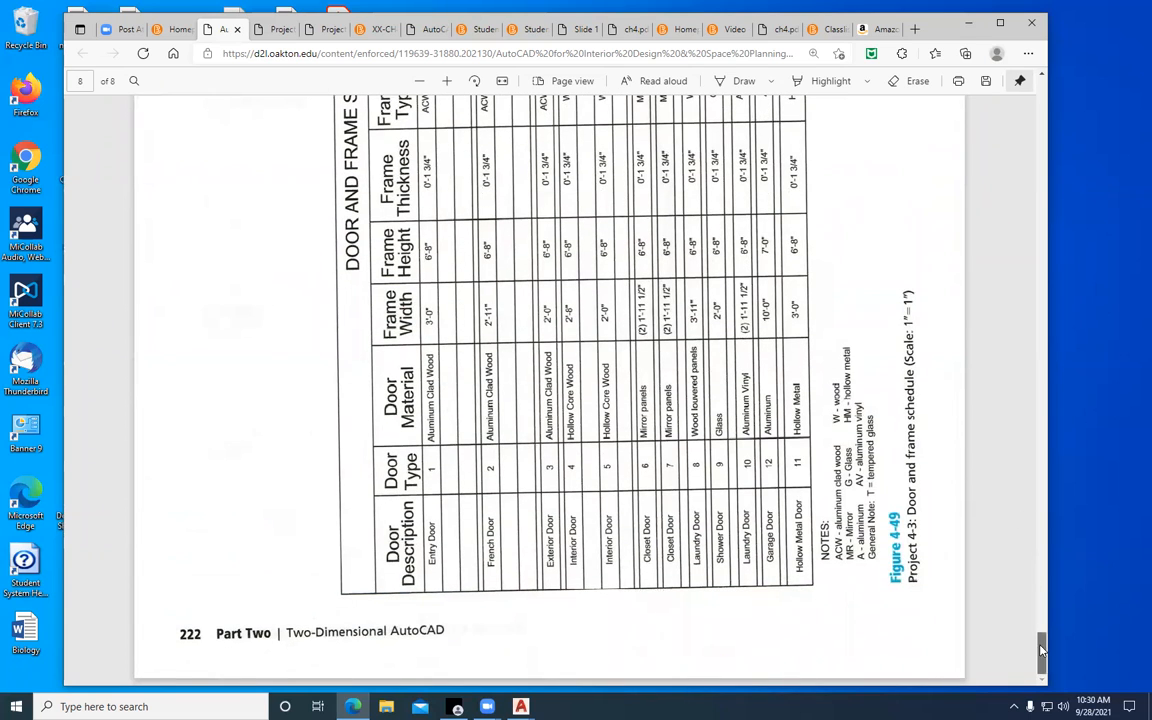
scroll(1042, 645, "up", 2)
left_click_drag(1042, 645, 1043, 78)
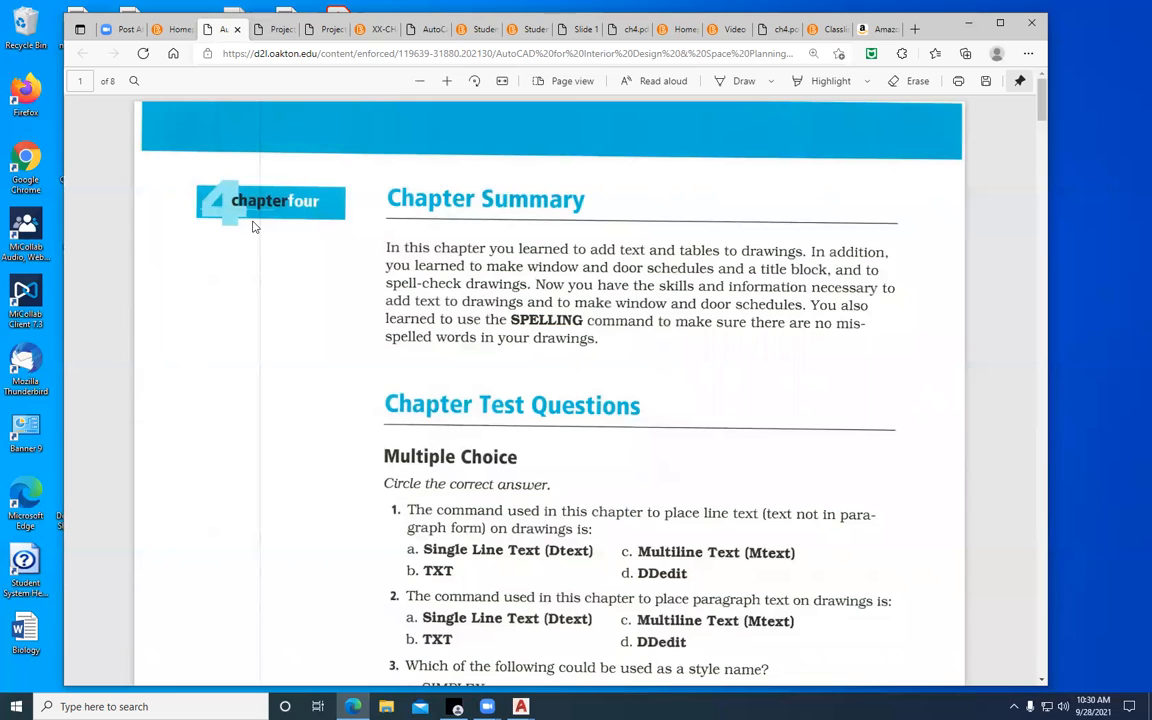
Return to the course home page and go up to its welcome banner and course navigation
left_click(176, 31)
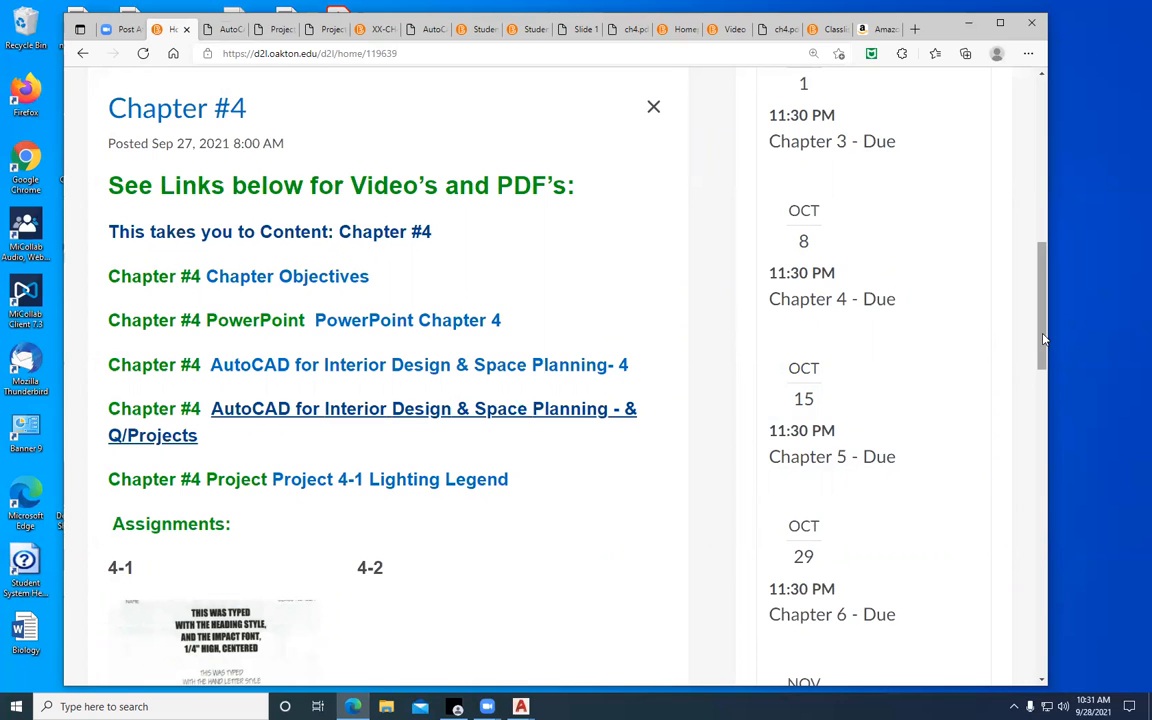
scroll(740, 342, "up", 5)
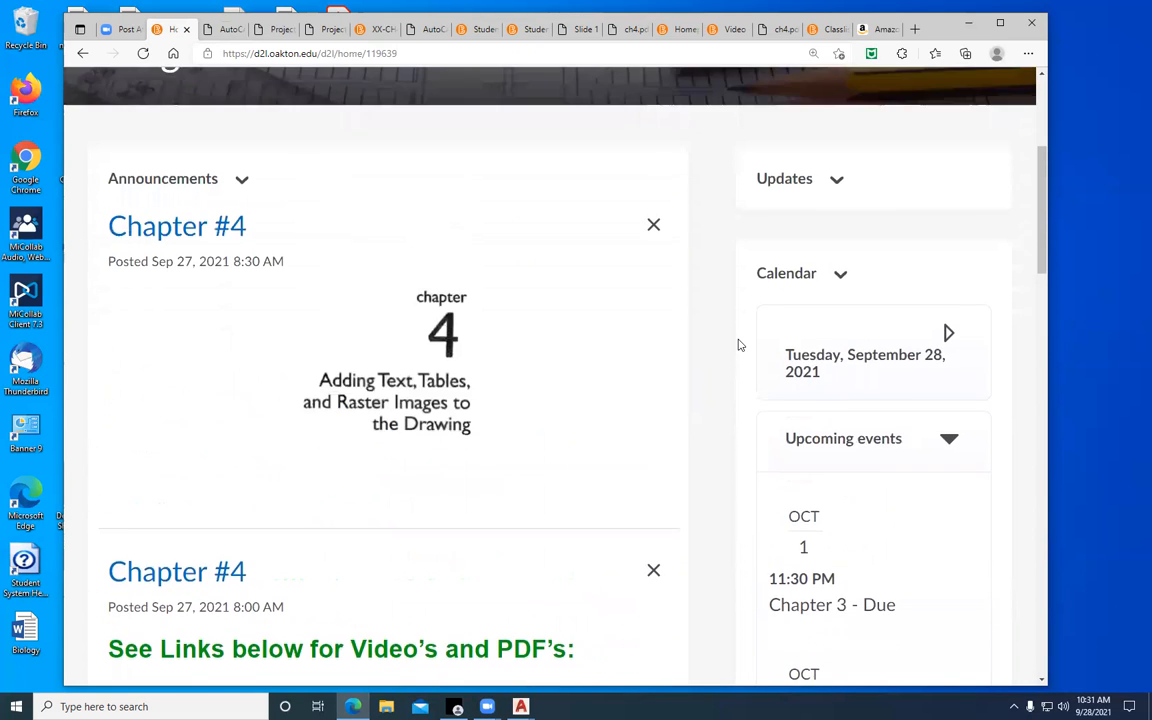
scroll(740, 345, "up", 4)
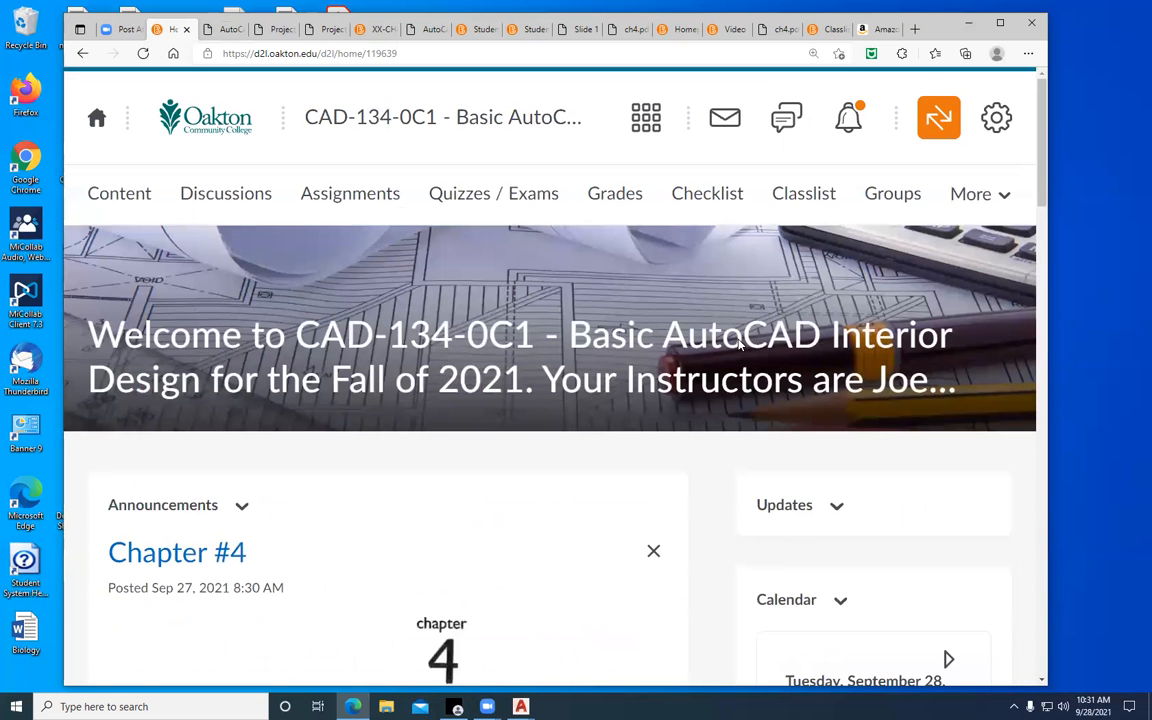
left_click(784, 78)
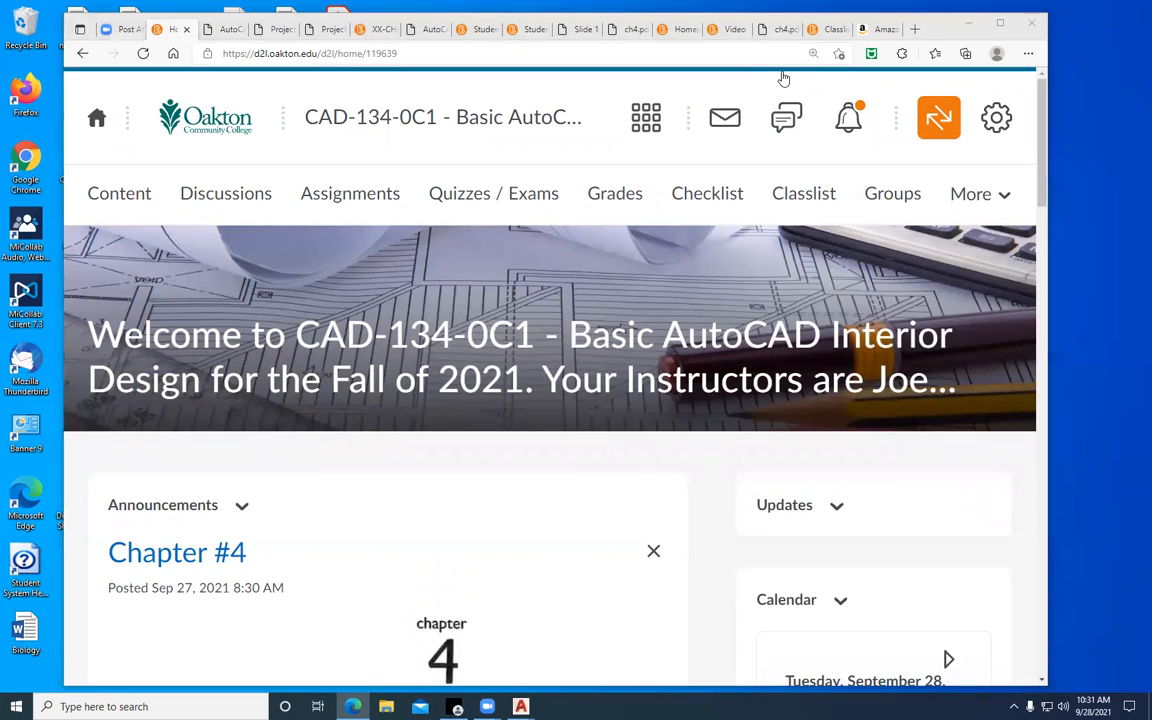